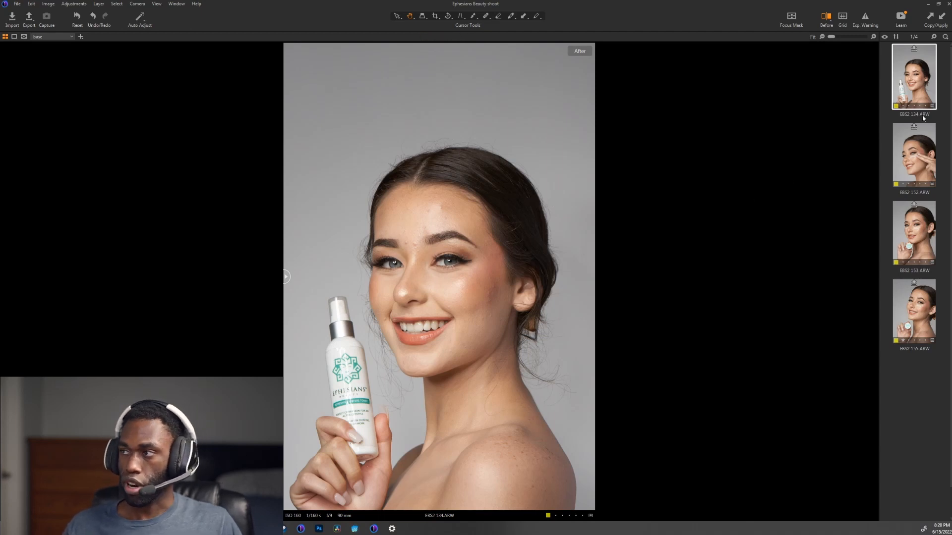
Step: Compare the four beauty portraits EBS2 134, 152, 153 and 155 at full view
{"action": "left_click", "coordinate": [904, 152]}
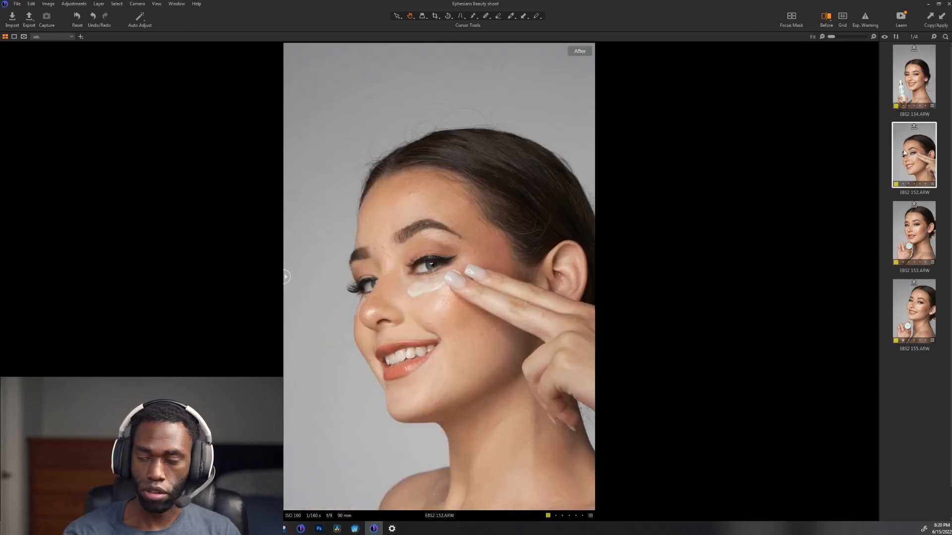
{"action": "left_click", "coordinate": [926, 215]}
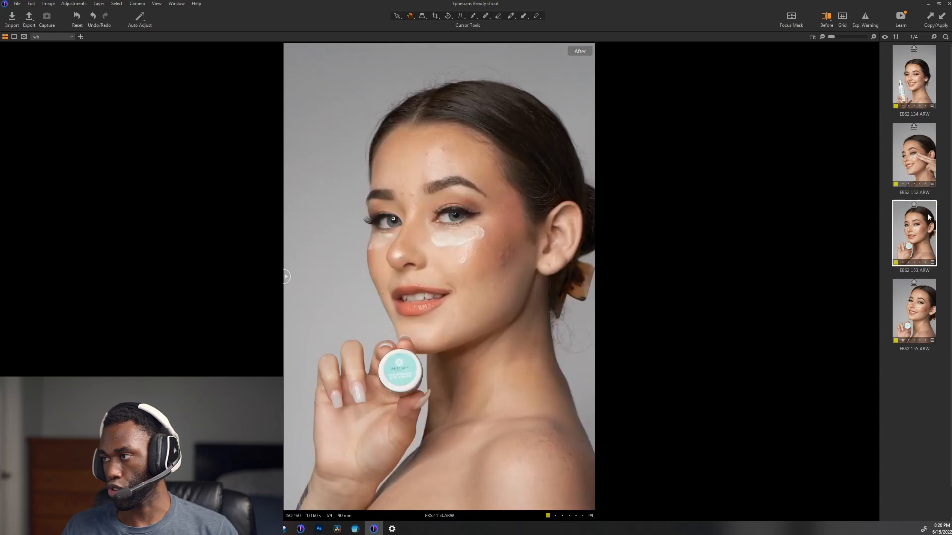
{"action": "left_click", "coordinate": [916, 303]}
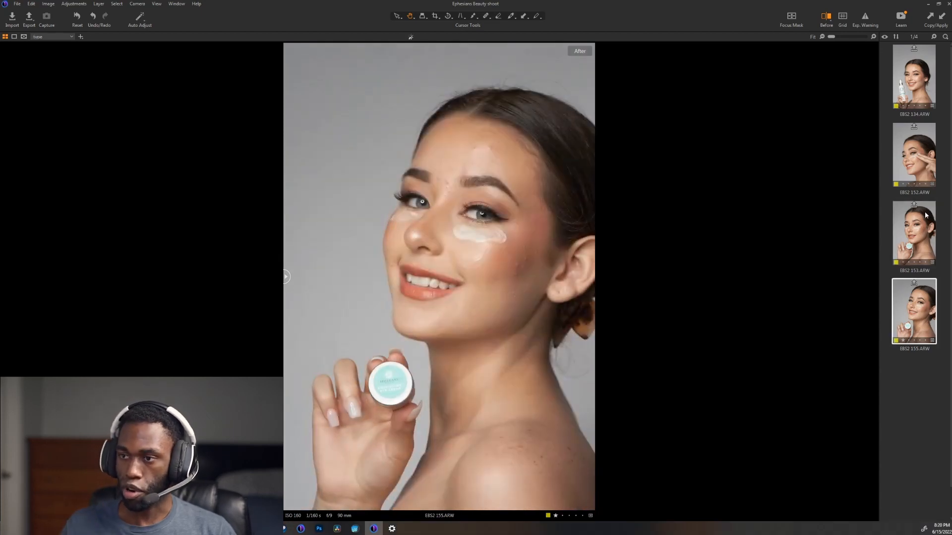
{"action": "left_click", "coordinate": [909, 213]}
{"action": "key", "text": "Down"}
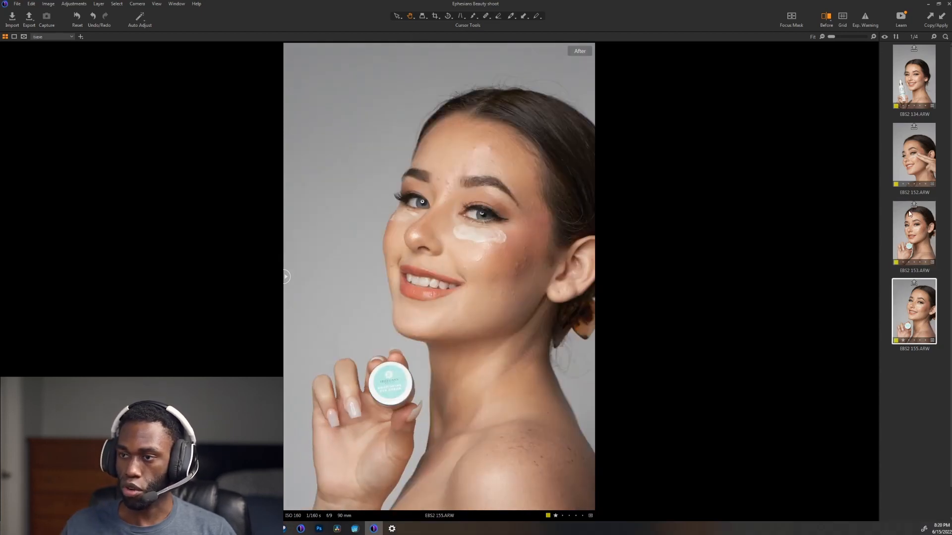
{"action": "left_click", "coordinate": [922, 97]}
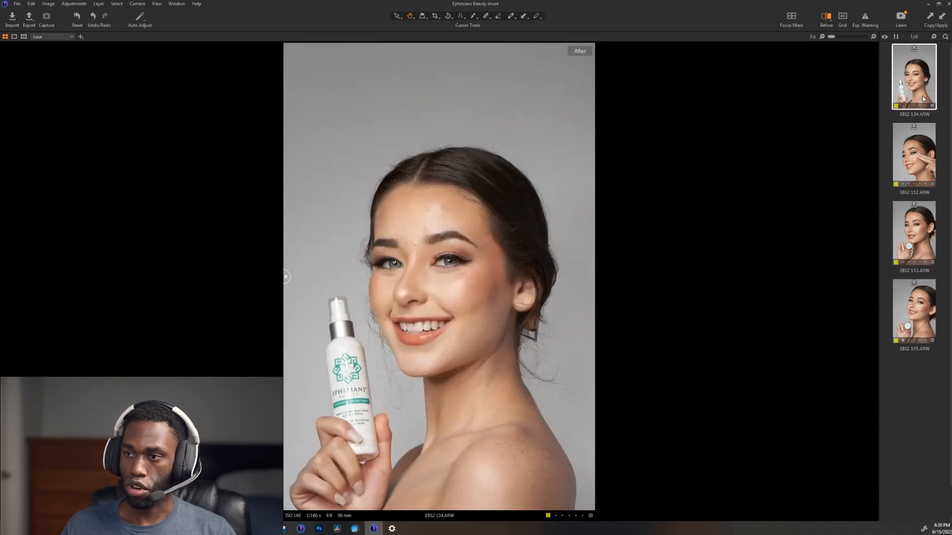
{"action": "left_click", "coordinate": [923, 290]}
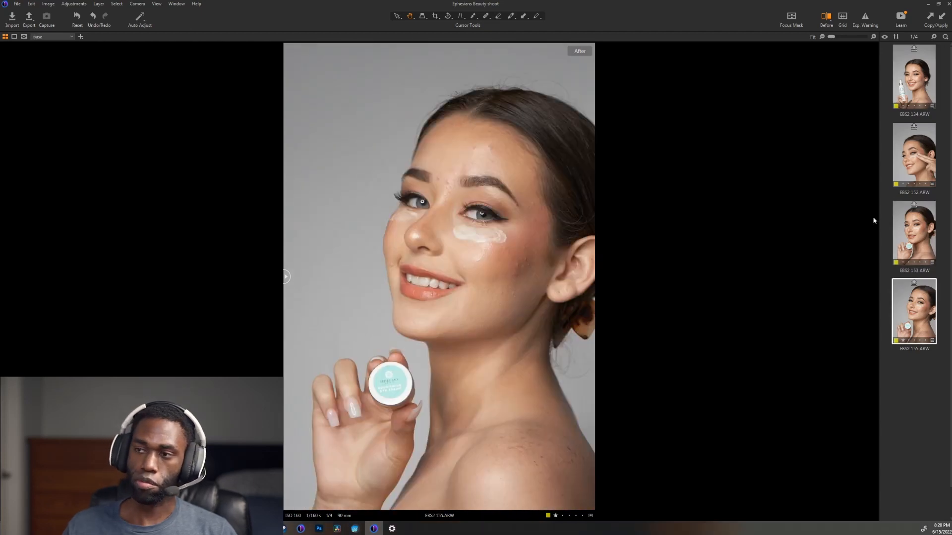
{"action": "left_click", "coordinate": [912, 97]}
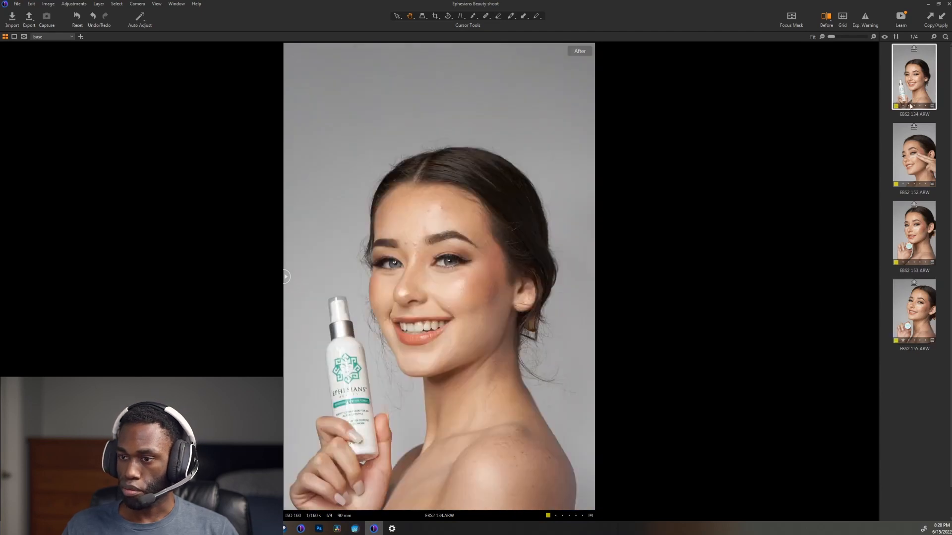
{"action": "left_click", "coordinate": [902, 308]}
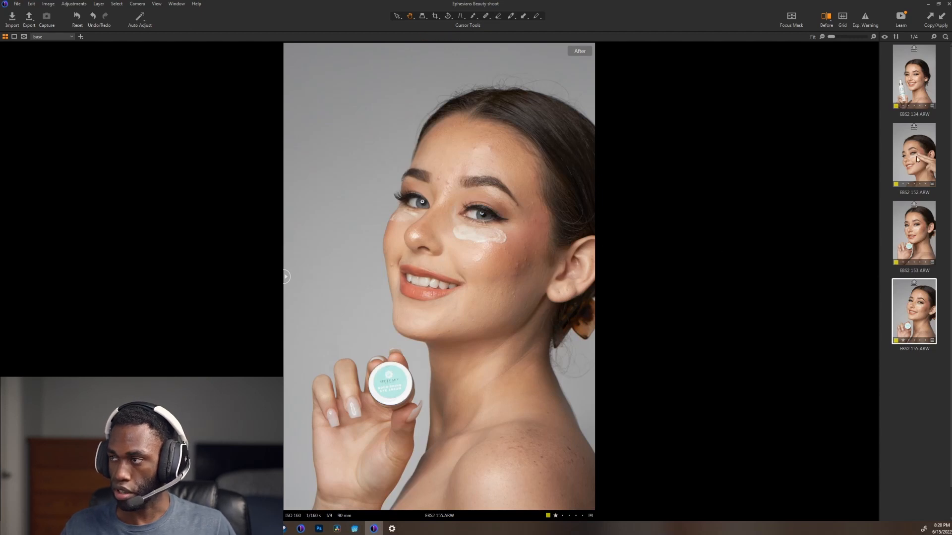
{"action": "left_click", "coordinate": [911, 92]}
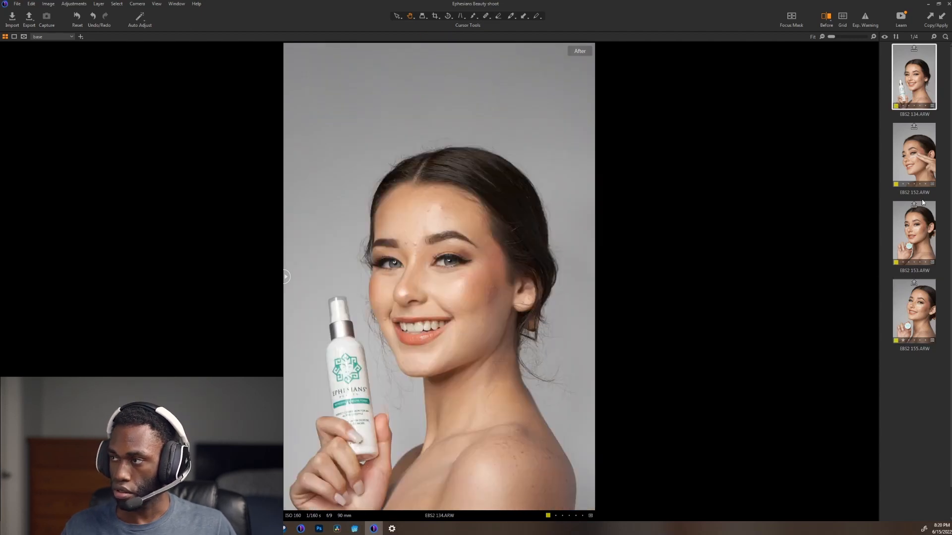
{"action": "left_click", "coordinate": [921, 179]}
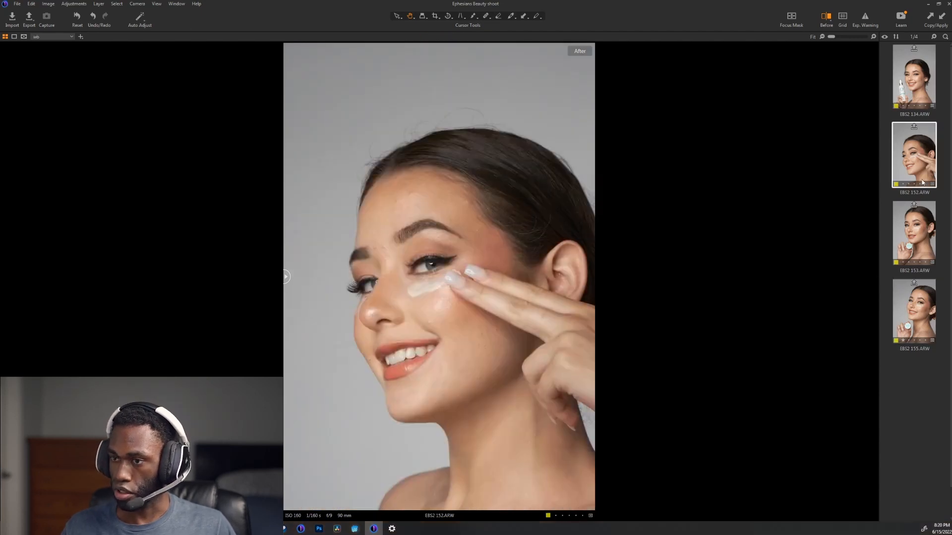
{"action": "left_click", "coordinate": [923, 254]}
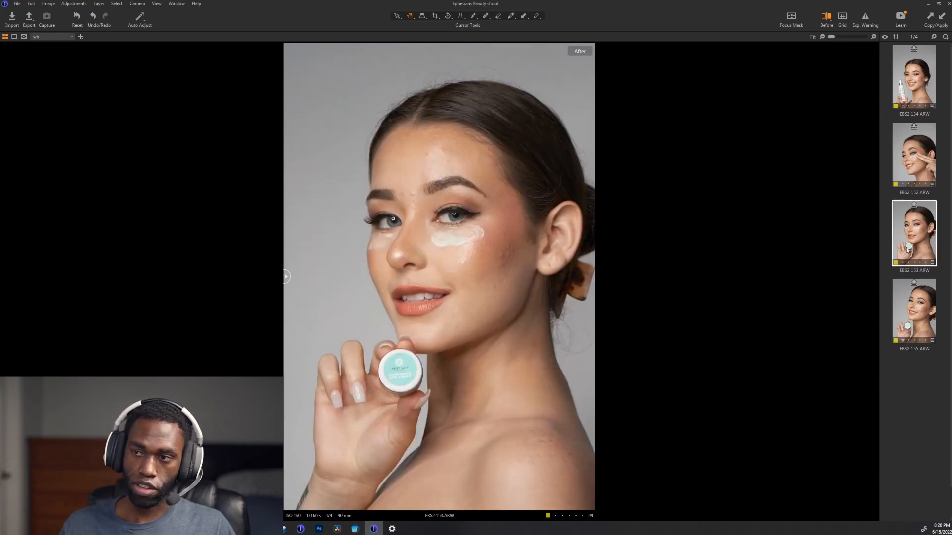
Step: Send EBS2 134.ARW to Adobe Photoshop for editing as an uncompressed 8-bit TIFF in Adobe RGB (1998) at 100% scale
{"action": "left_click", "coordinate": [922, 97]}
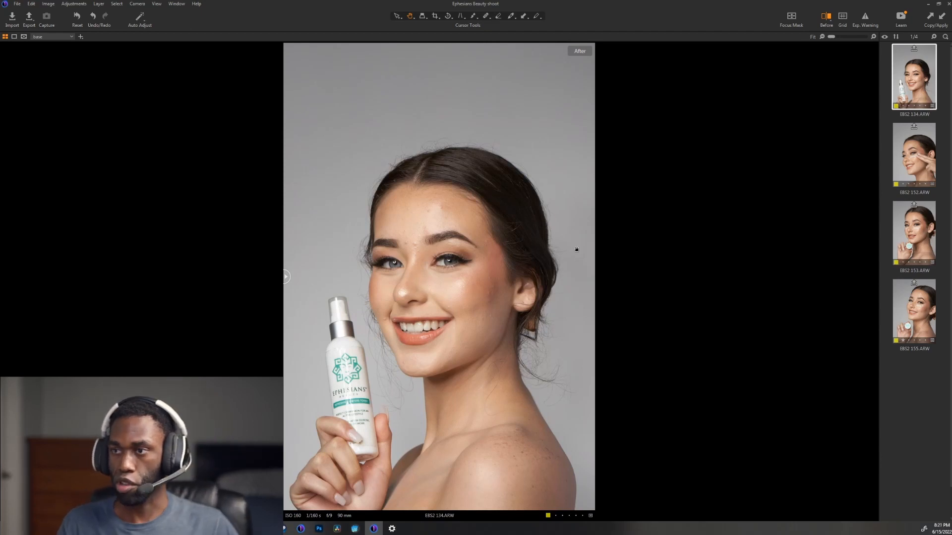
{"action": "scroll", "coordinate": [526, 381], "scroll_direction": "up", "scroll_amount": 2}
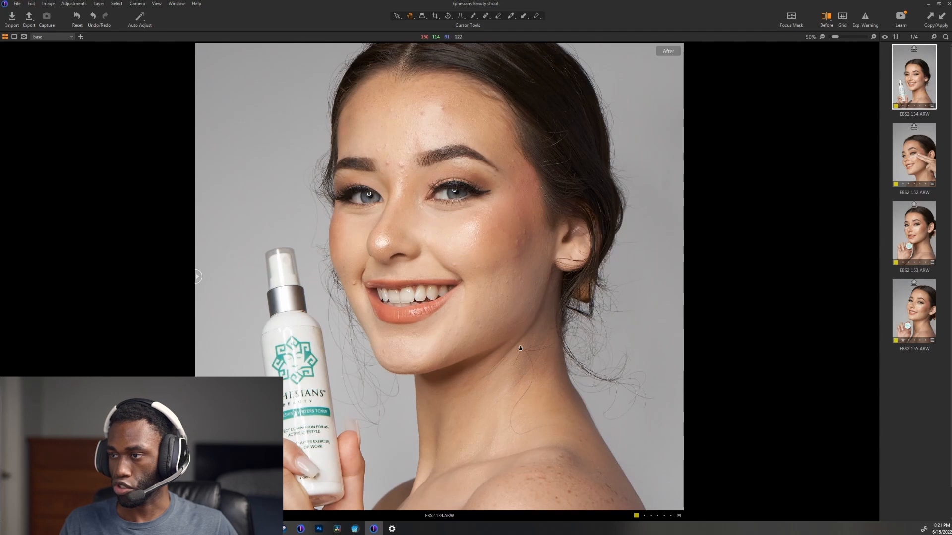
{"action": "scroll", "coordinate": [520, 347], "scroll_direction": "down", "scroll_amount": 1}
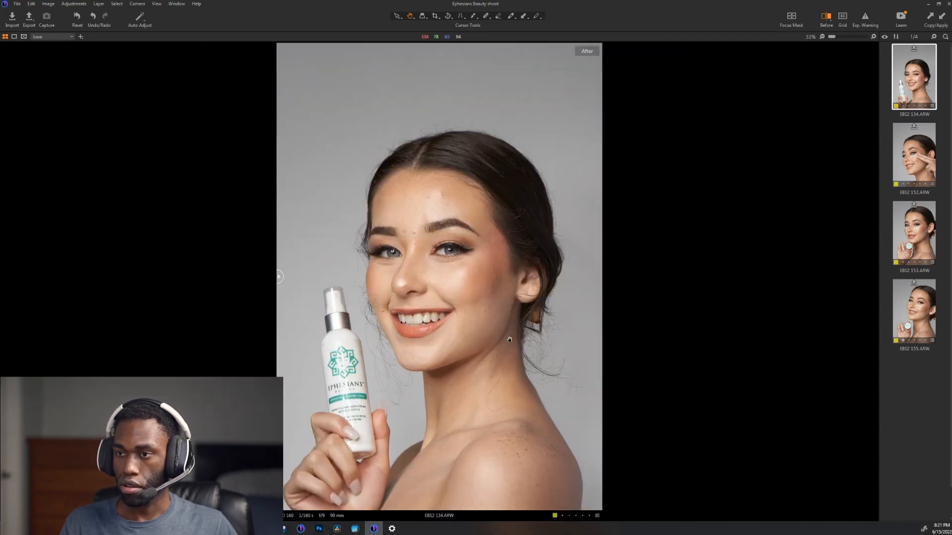
{"action": "scroll", "coordinate": [430, 267], "scroll_direction": "down", "scroll_amount": 1}
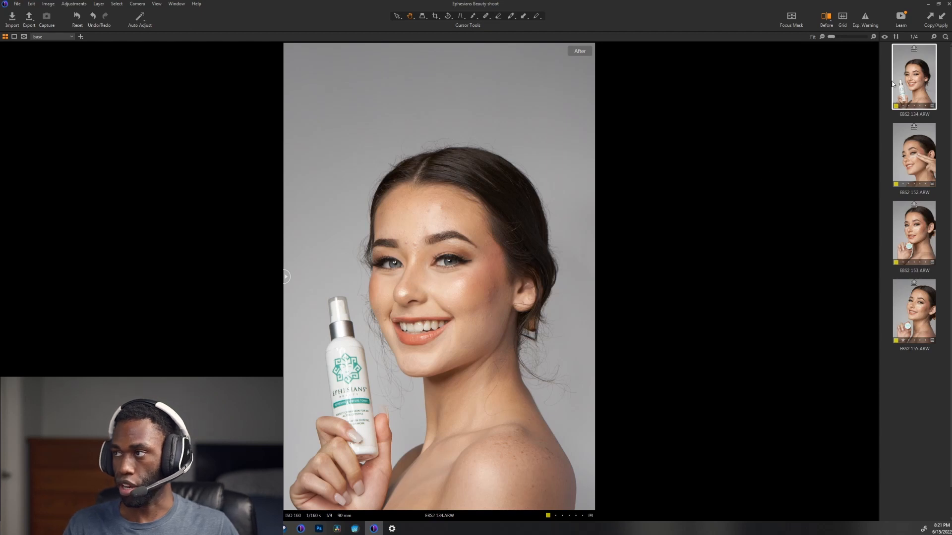
{"action": "right_click", "coordinate": [909, 84]}
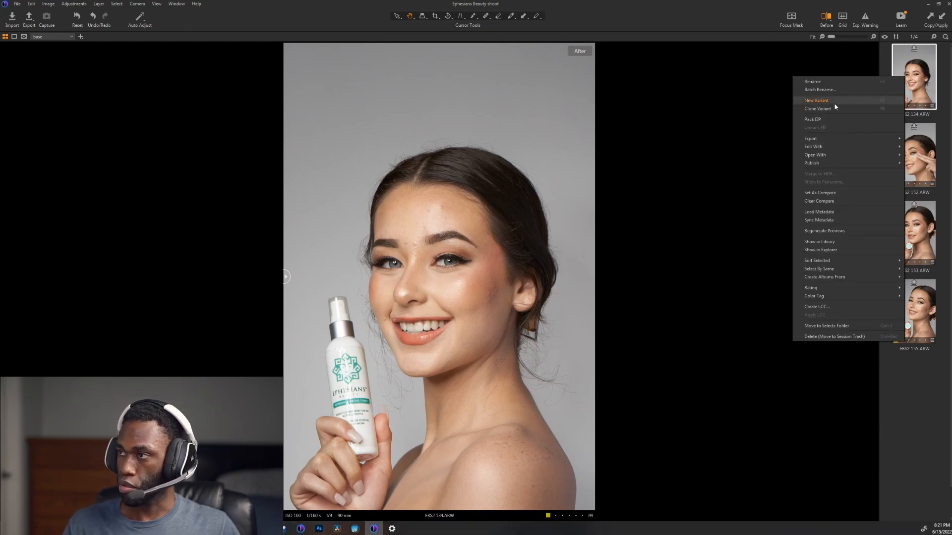
{"action": "mouse_move", "coordinate": [828, 148]}
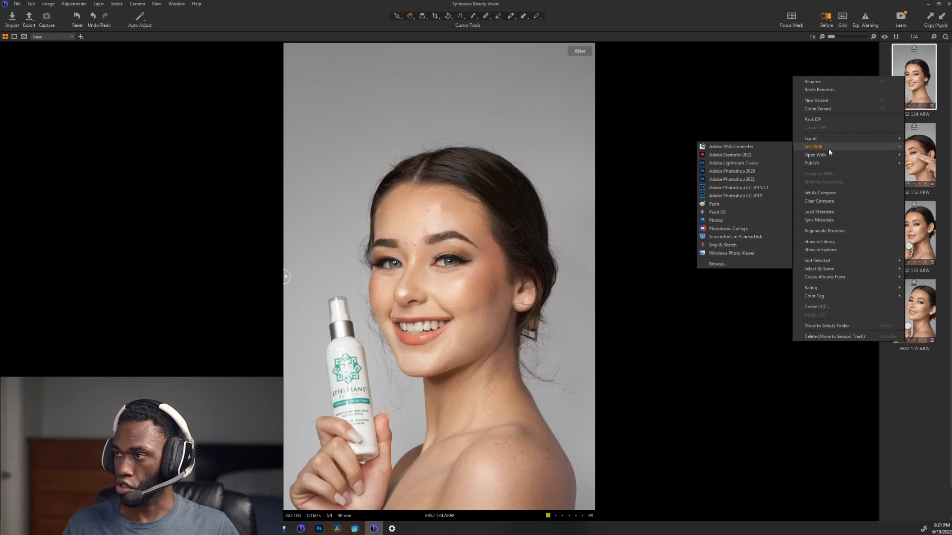
{"action": "left_click", "coordinate": [759, 179]}
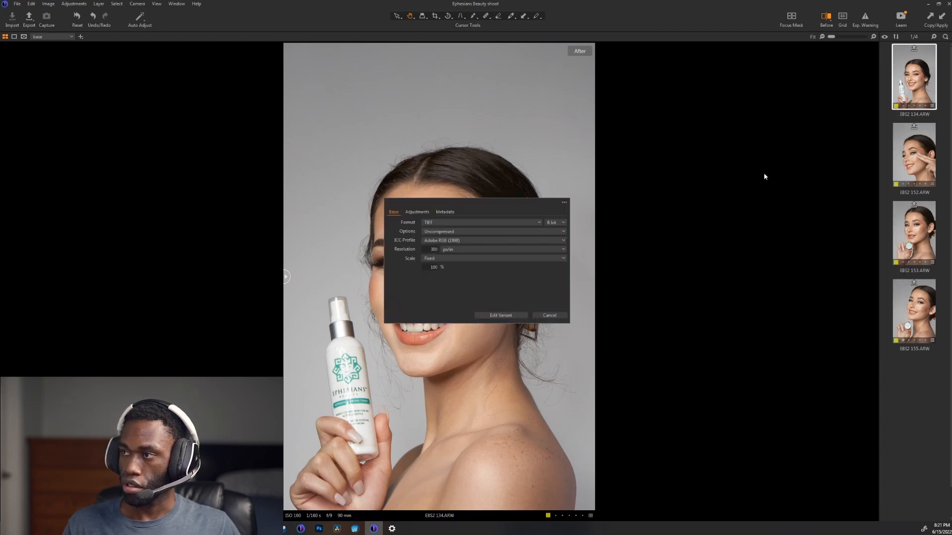
{"action": "left_click", "coordinate": [501, 316]}
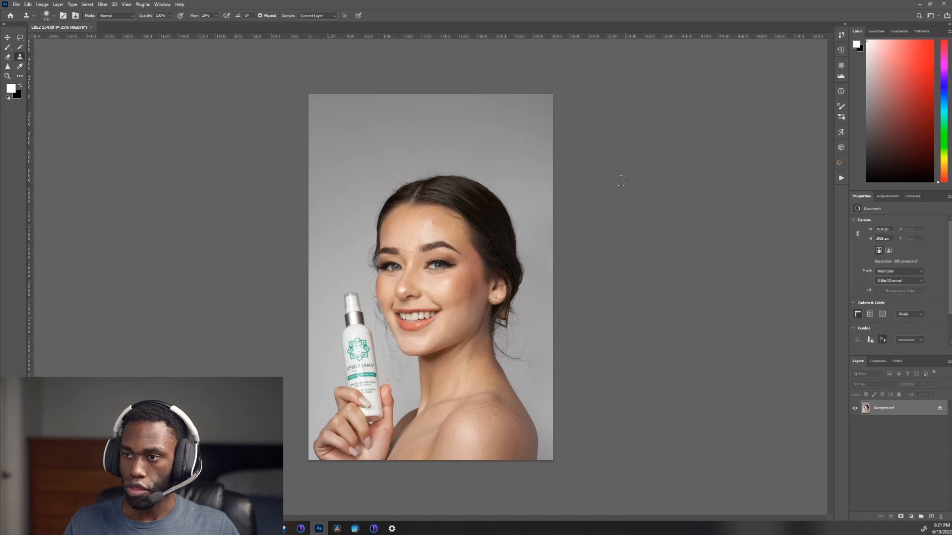
Step: Run the Skin retouching action from the Skin action set on the portrait
{"action": "key", "text": "ctrl+plus"}
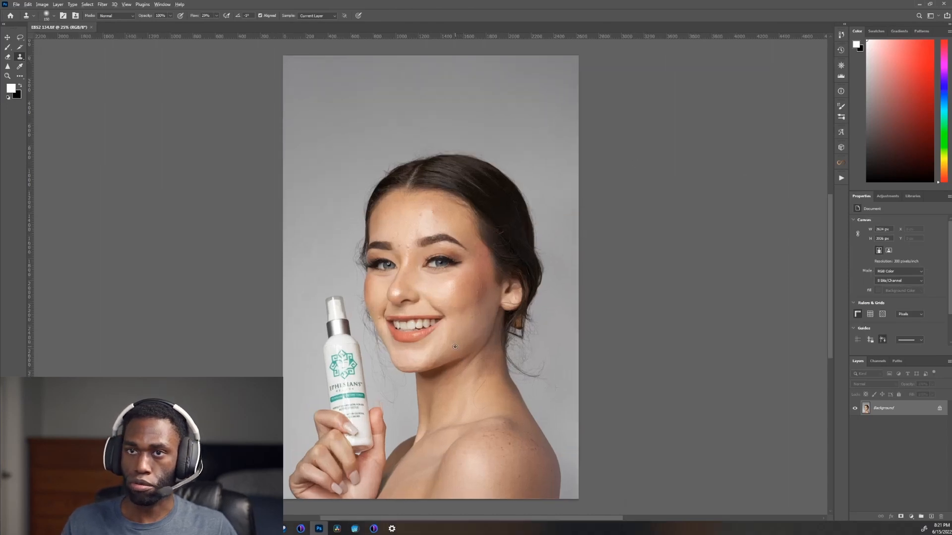
{"action": "scroll", "coordinate": [440, 192], "scroll_direction": "down", "scroll_amount": 1}
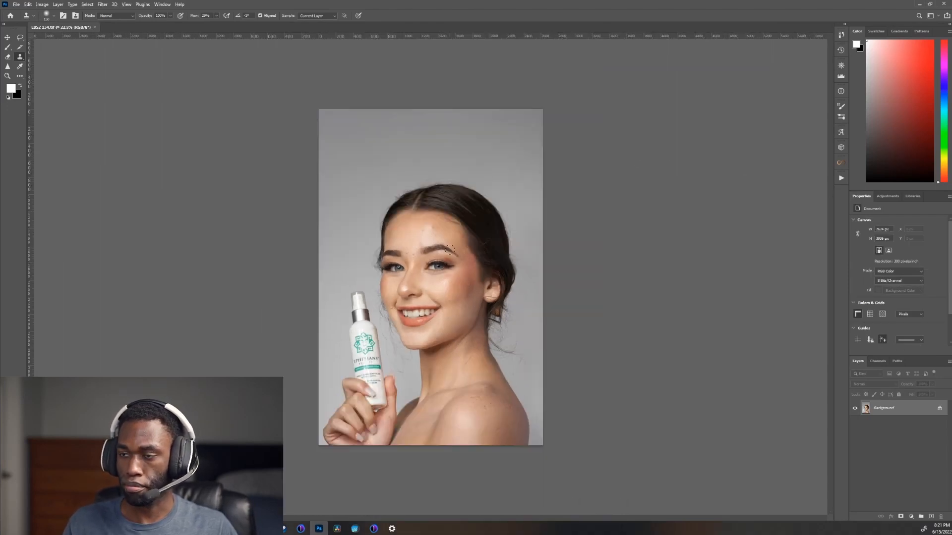
{"action": "scroll", "coordinate": [454, 277], "scroll_direction": "up", "scroll_amount": 2}
{"action": "left_click_drag", "start_coordinate": [454, 277], "coordinate": [430, 137]}
{"action": "scroll", "coordinate": [431, 198], "scroll_direction": "up", "scroll_amount": 2}
{"action": "scroll", "coordinate": [430, 197], "scroll_direction": "down", "scroll_amount": 7}
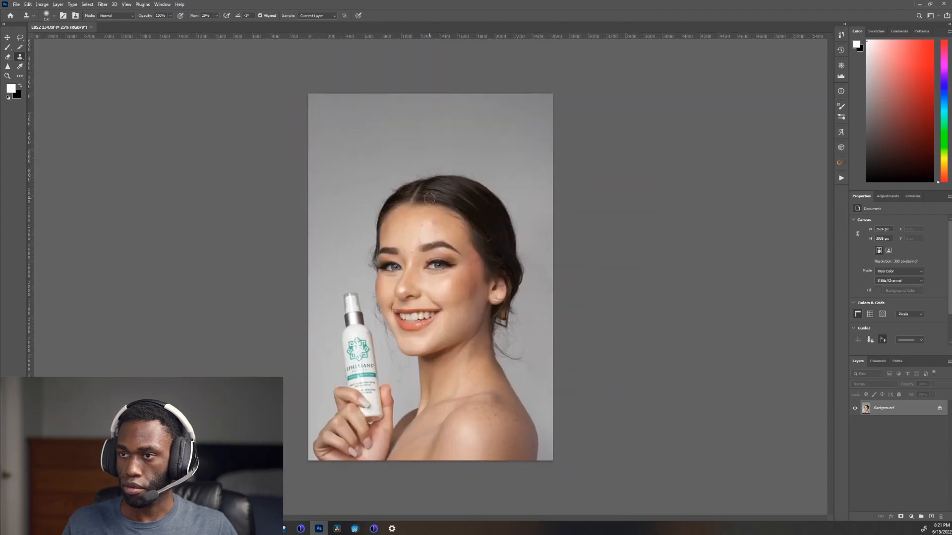
{"action": "scroll", "coordinate": [425, 231], "scroll_direction": "up", "scroll_amount": 5}
{"action": "left_click", "coordinate": [842, 178]}
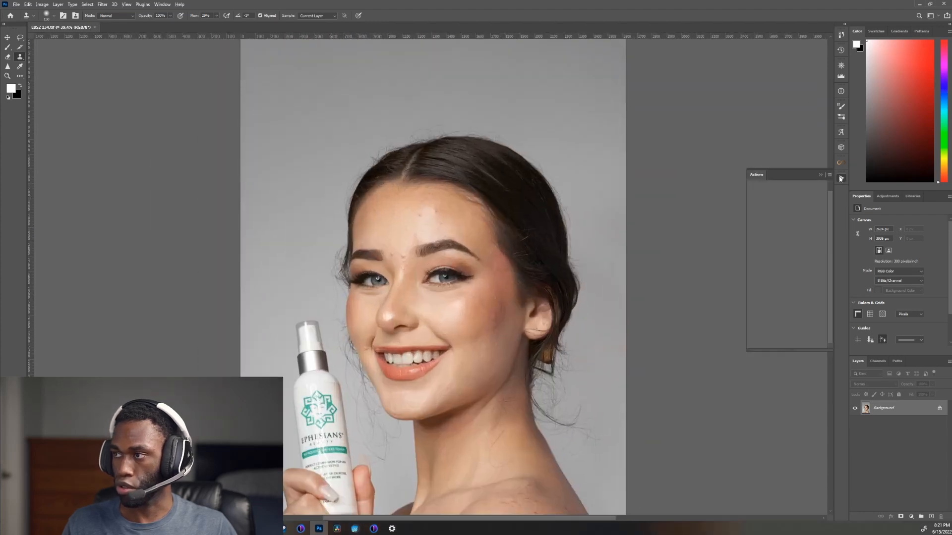
{"action": "double_click", "coordinate": [793, 224]}
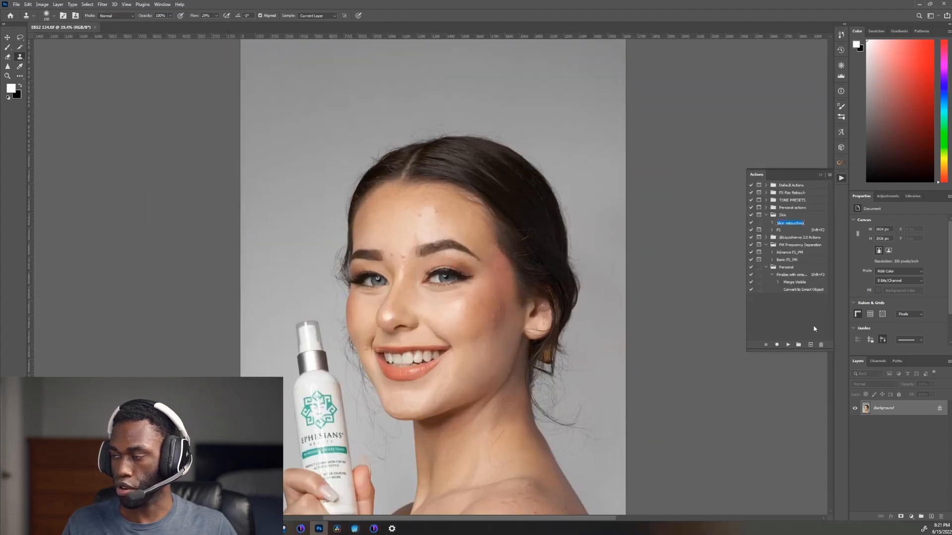
{"action": "left_click", "coordinate": [787, 344]}
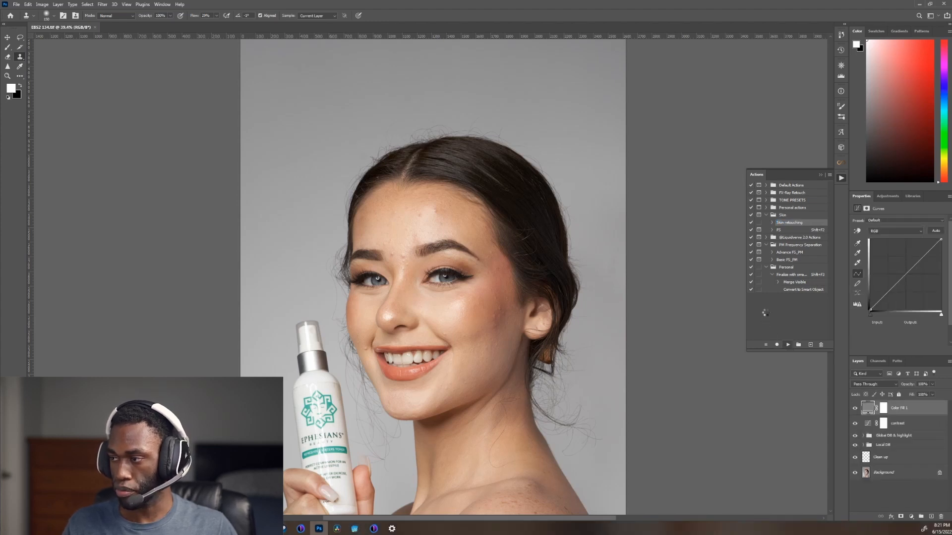
Step: Make the DB AID group inside the Skin group visible as a black-and-white dodge and burn aid
{"action": "left_click", "coordinate": [864, 405]}
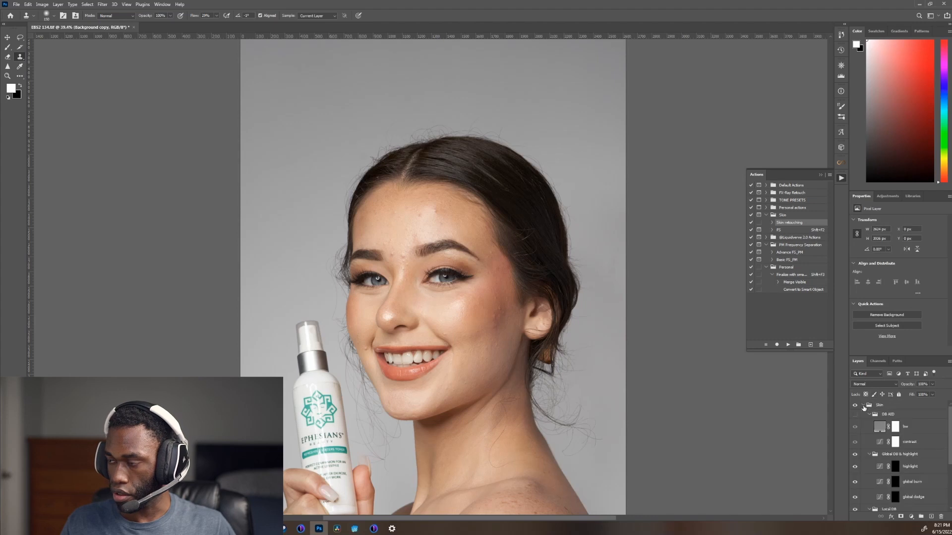
{"action": "left_click", "coordinate": [864, 406]}
{"action": "left_click", "coordinate": [864, 406]}
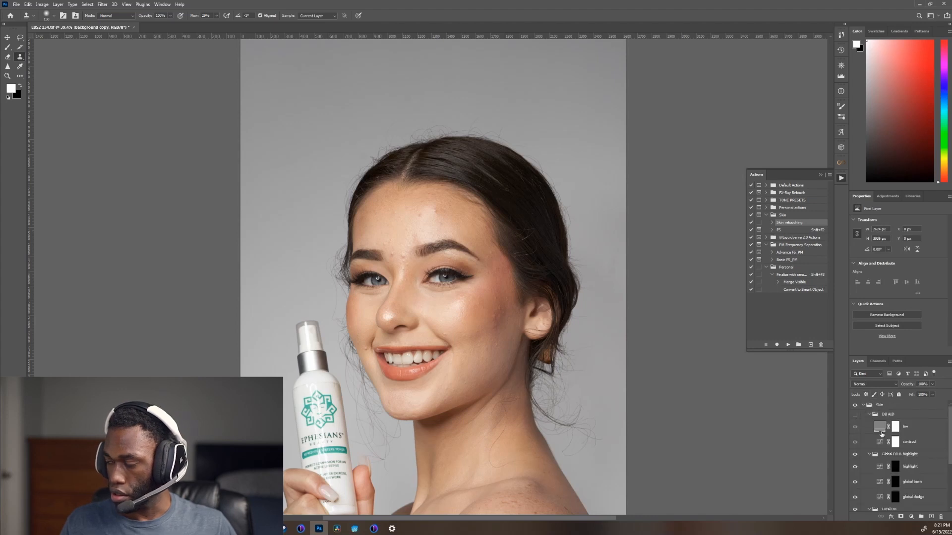
{"action": "left_click", "coordinate": [856, 416]}
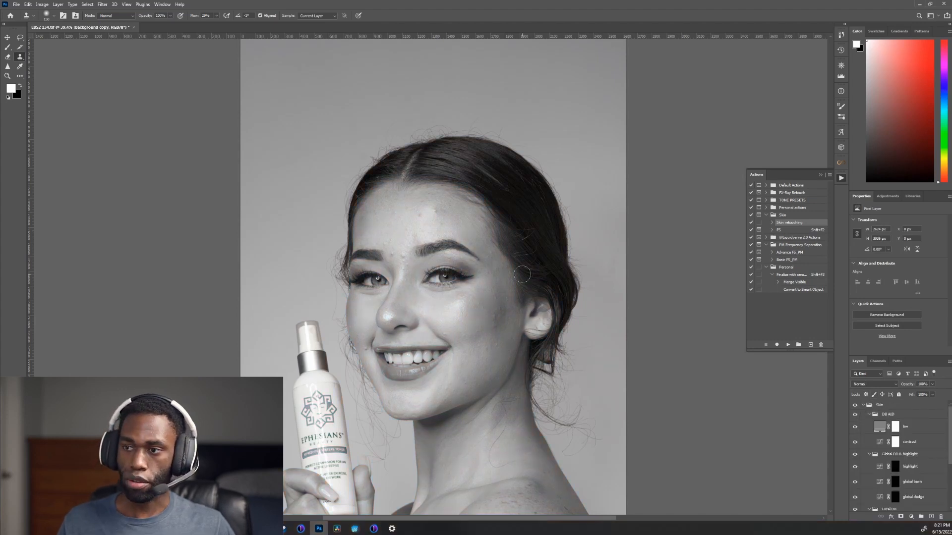
Step: Examine blemishes and tonal unevenness on the face, neck and shoulder in black and white, and review the lower retouching layers
{"action": "scroll", "coordinate": [472, 273], "scroll_direction": "up", "scroll_amount": 3}
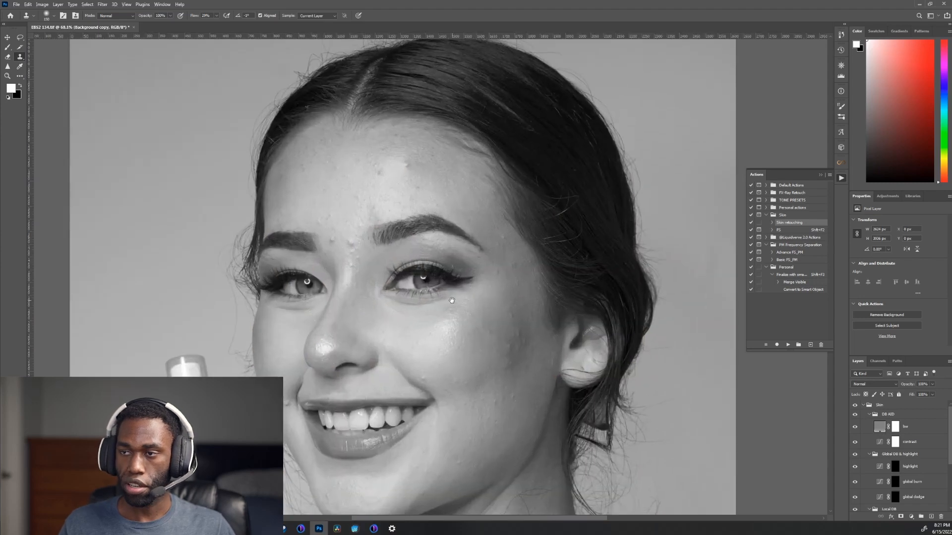
{"action": "left_click_drag", "start_coordinate": [450, 300], "coordinate": [448, 213]}
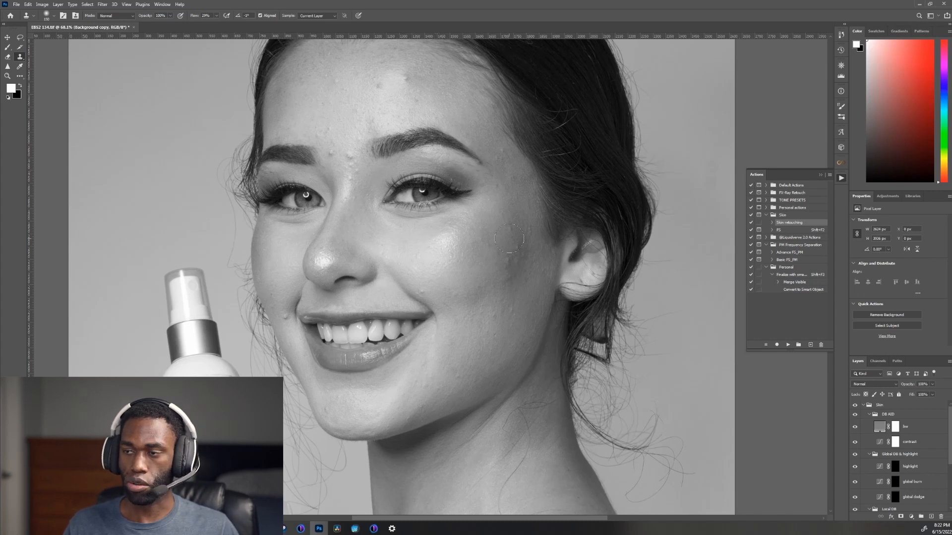
{"action": "scroll", "coordinate": [509, 239], "scroll_direction": "down", "scroll_amount": 5}
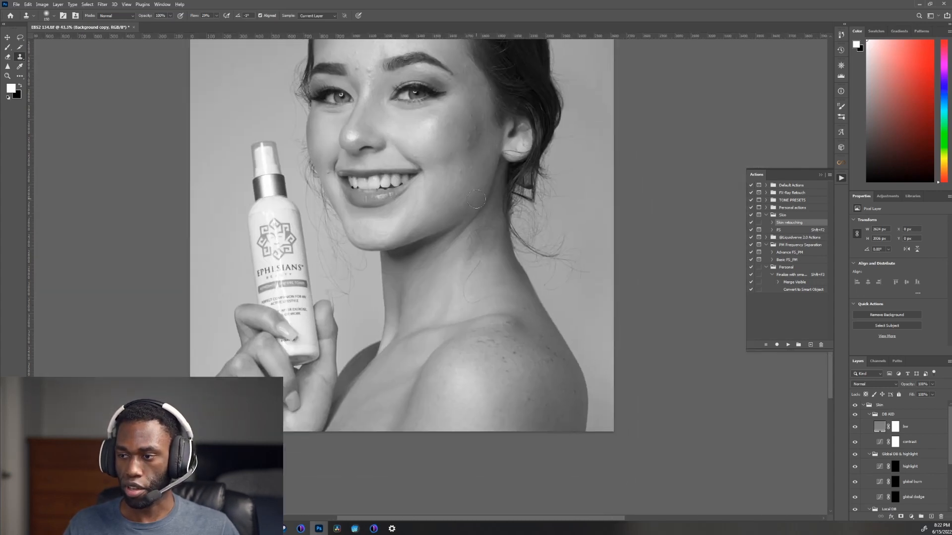
{"action": "left_click_drag", "start_coordinate": [445, 149], "coordinate": [452, 286]}
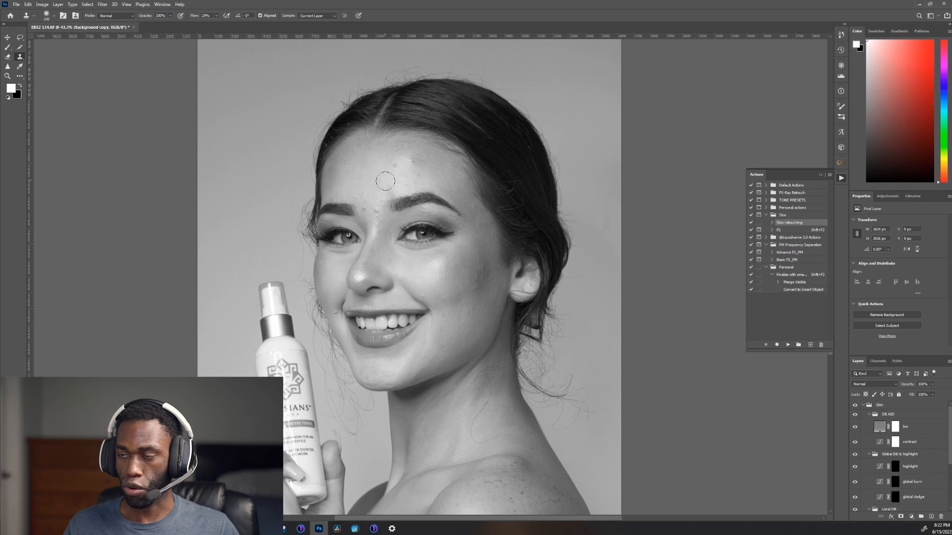
{"action": "scroll", "coordinate": [474, 286], "scroll_direction": "up", "scroll_amount": 4}
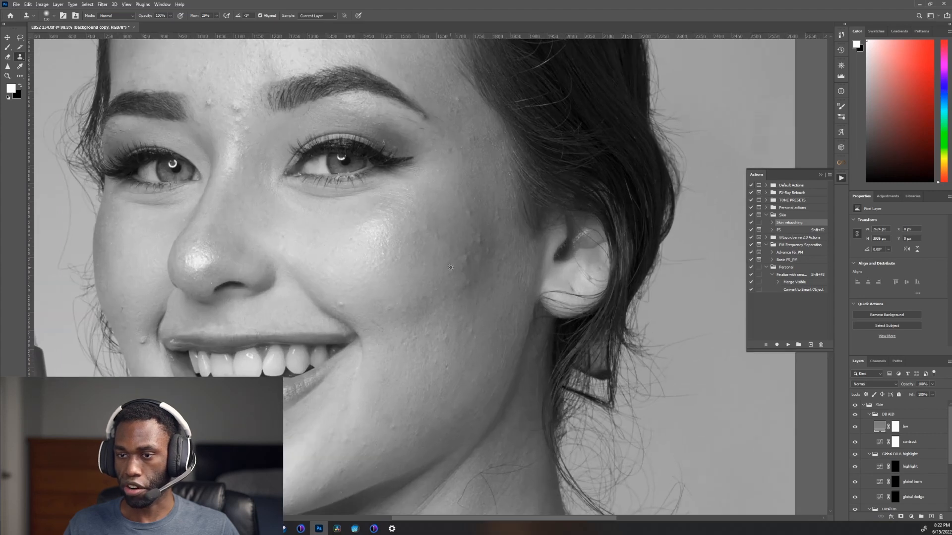
{"action": "scroll", "coordinate": [448, 267], "scroll_direction": "down", "scroll_amount": 1}
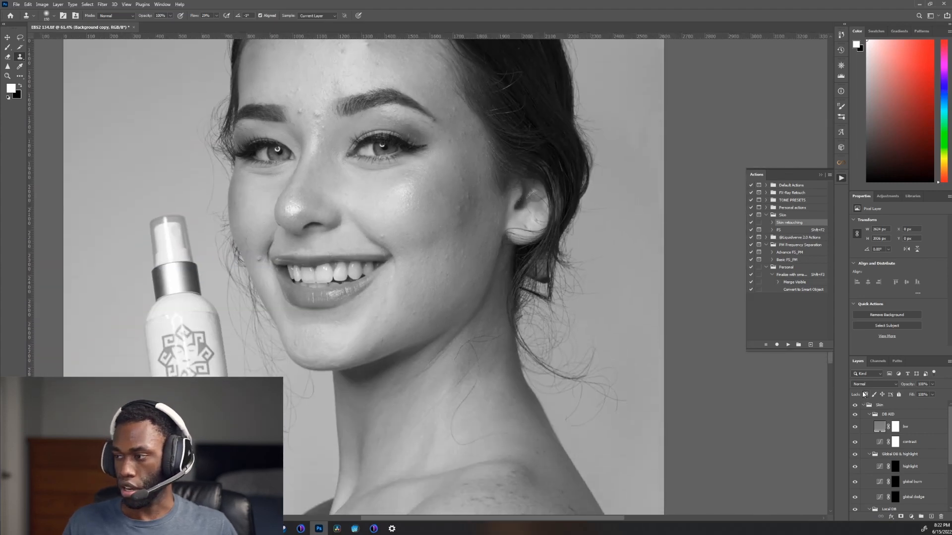
{"action": "scroll", "coordinate": [870, 431], "scroll_direction": "down", "scroll_amount": 3}
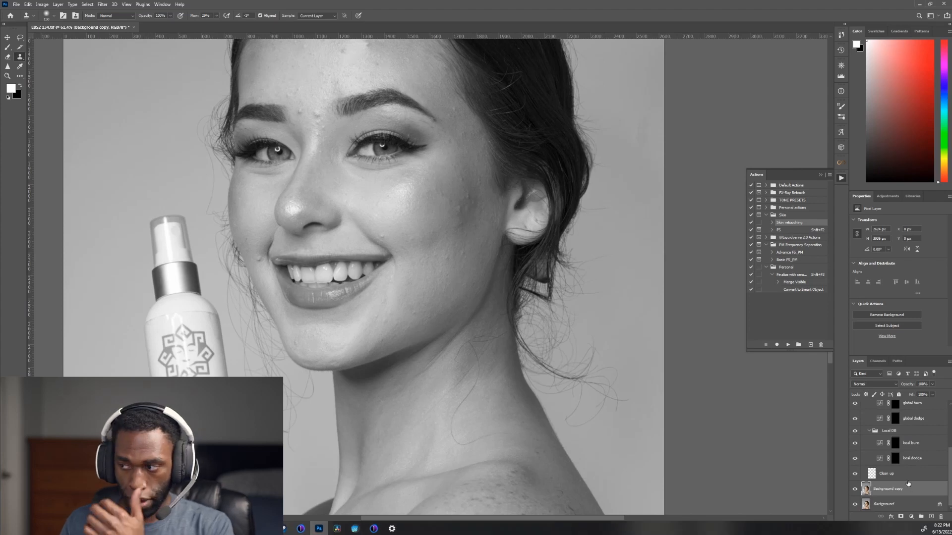
Step: Select the Clean up layer and reduce the Clone Stamp brush to suit the small raised bump above the mouth corner
{"action": "left_click", "coordinate": [876, 474]}
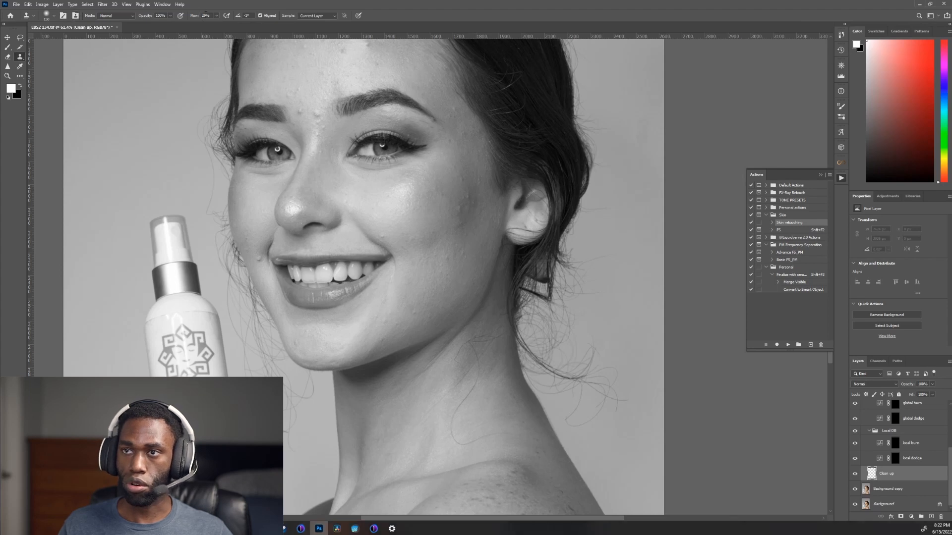
{"action": "left_click", "coordinate": [217, 18]}
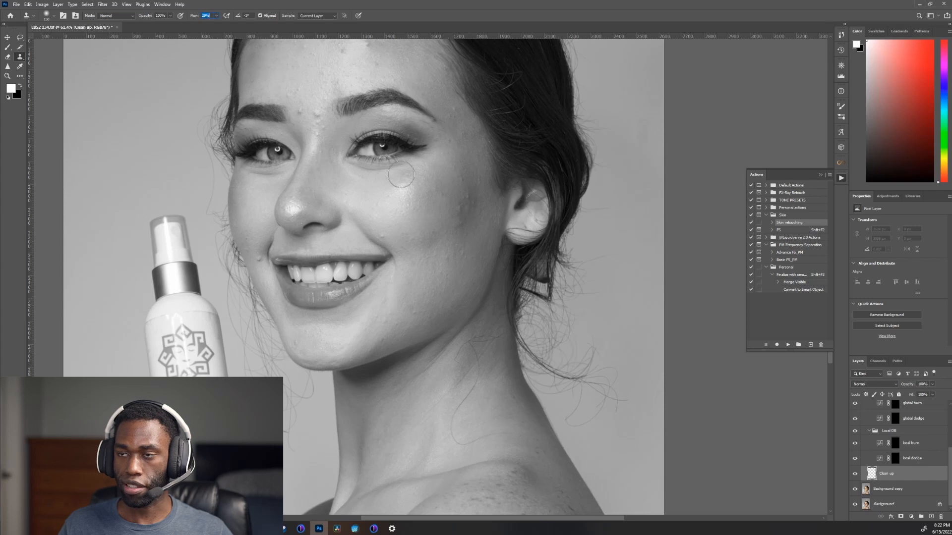
{"action": "left_click", "coordinate": [441, 217], "text": "alt"}
{"action": "scroll", "coordinate": [355, 243], "scroll_direction": "up", "scroll_amount": 10}
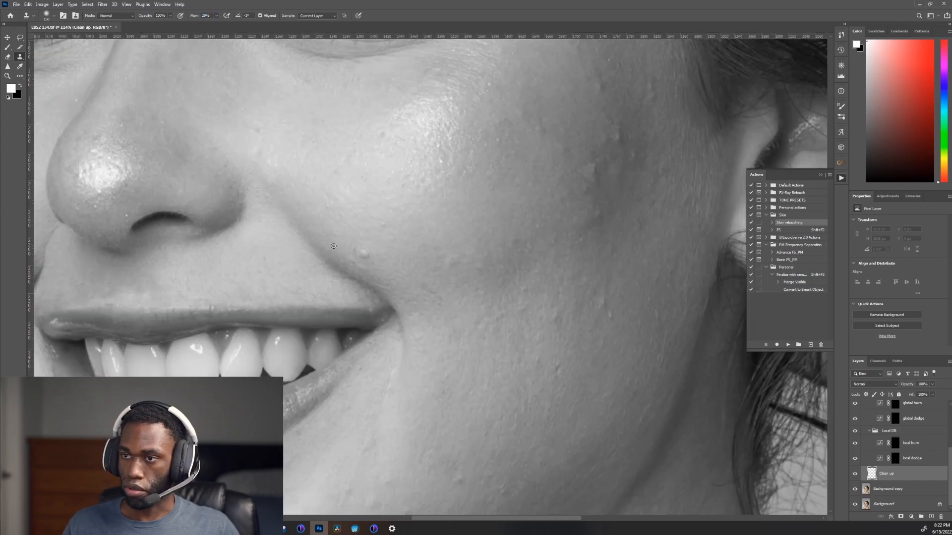
{"action": "key", "text": "bracketleft"}
{"action": "key", "text": "bracketleft"}
{"action": "key", "text": "bracketleft"}
{"action": "key", "text": "bracketleft"}
{"action": "key", "text": "bracketleft"}
{"action": "key", "text": "bracketleft"}
{"action": "key", "text": "bracketleft"}
{"action": "key", "text": "bracketleft"}
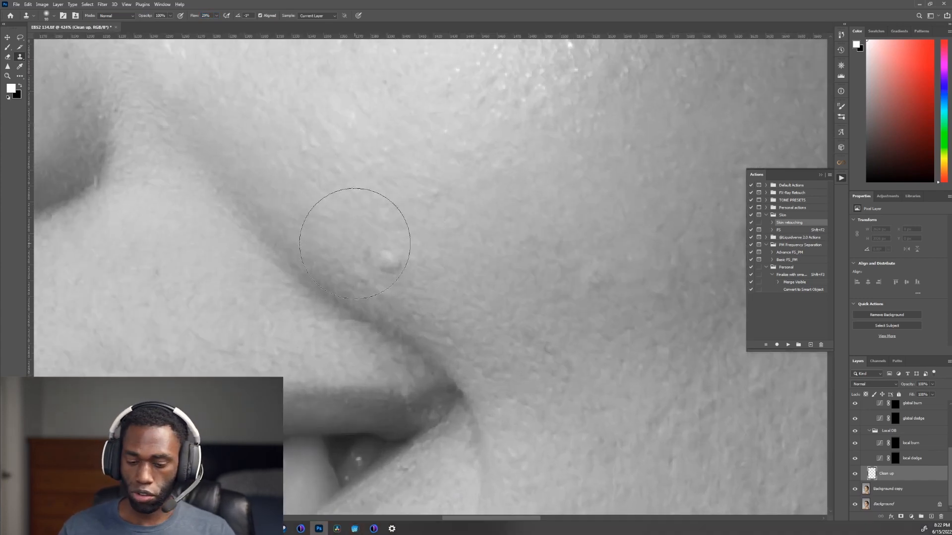
{"action": "key", "text": "bracketleft"}
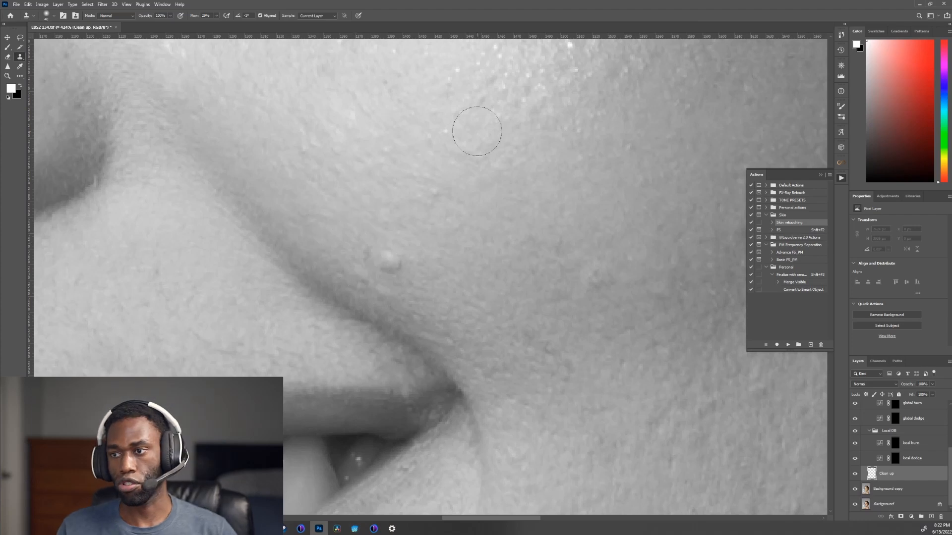
{"action": "left_click", "coordinate": [349, 230], "text": "alt"}
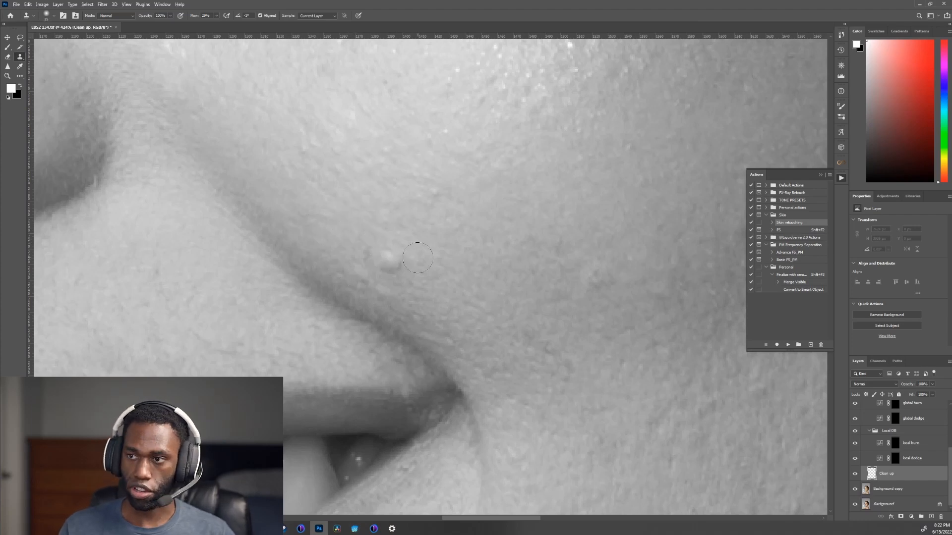
{"action": "key", "text": "bracketleft"}
{"action": "key", "text": "bracketleft"}
{"action": "key", "text": "bracketleft"}
Step: Set the Clone Stamp to sample Current & Below and clone clean skin over the bumps beside the mouth corners
{"action": "left_click", "coordinate": [427, 276], "text": "alt"}
{"action": "left_click_drag", "start_coordinate": [390, 262], "coordinate": [393, 260]}
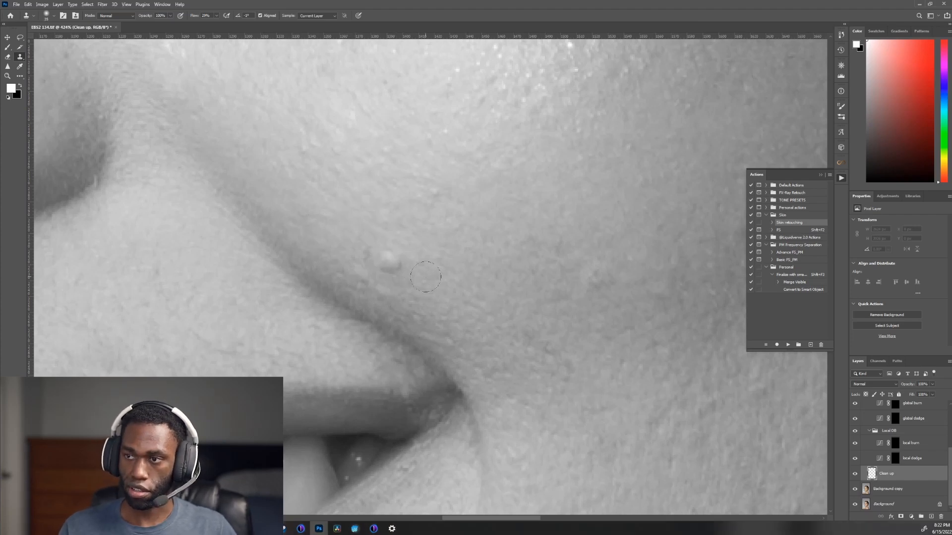
{"action": "left_click", "coordinate": [317, 16]}
{"action": "left_click", "coordinate": [316, 28]}
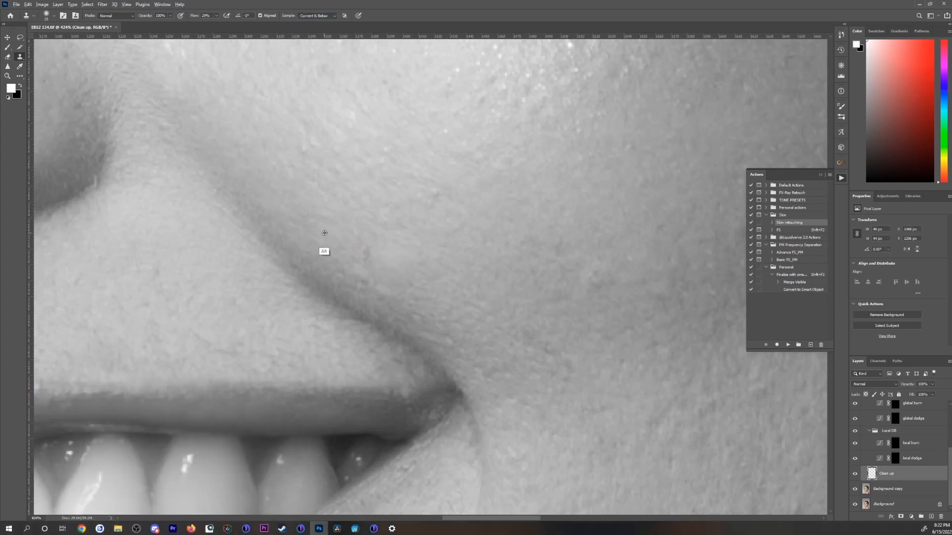
{"action": "scroll", "coordinate": [464, 281], "scroll_direction": "down", "scroll_amount": 8}
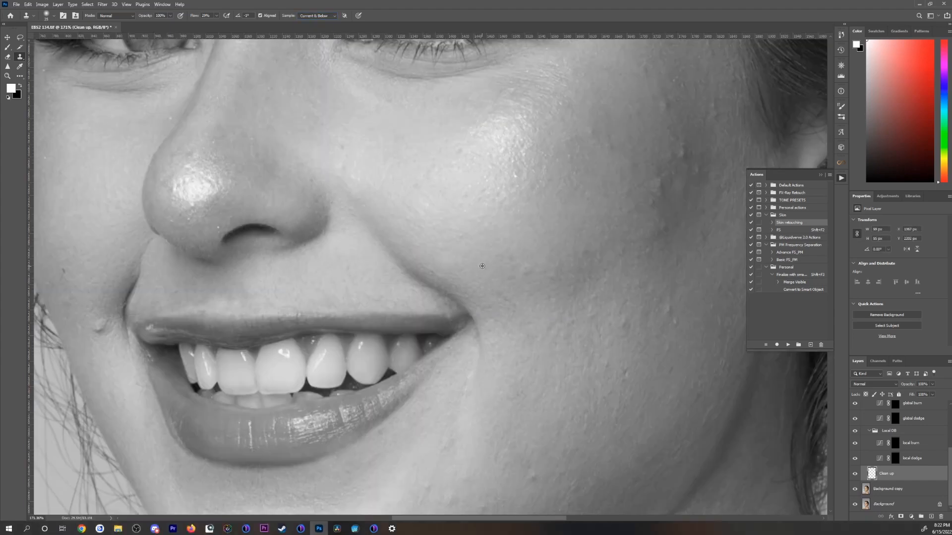
{"action": "scroll", "coordinate": [259, 298], "scroll_direction": "up", "scroll_amount": 8}
{"action": "scroll", "coordinate": [288, 355], "scroll_direction": "down", "scroll_amount": 8}
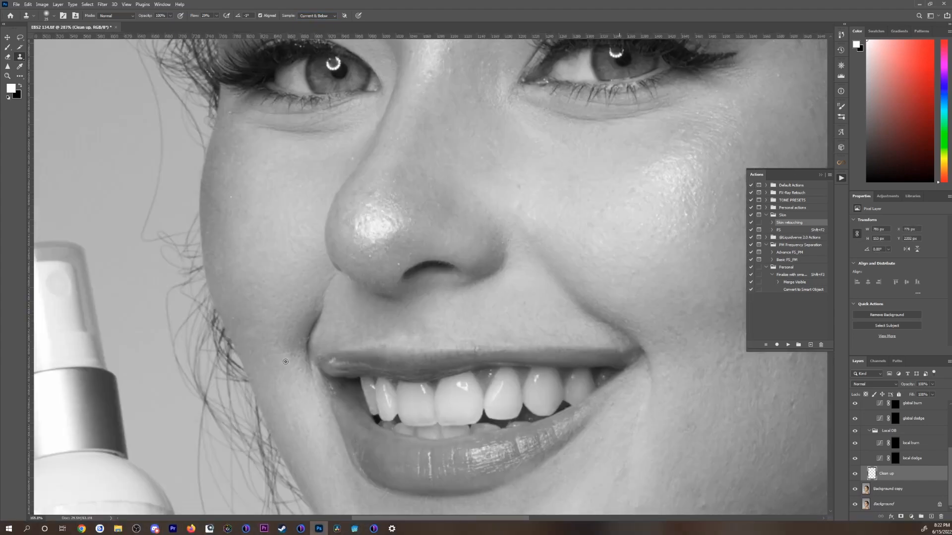
{"action": "scroll", "coordinate": [694, 347], "scroll_direction": "up", "scroll_amount": 8}
Step: Clone away the raised blemishes on the cheek between the nose and the ear
{"action": "left_click_drag", "start_coordinate": [512, 302], "coordinate": [374, 298]}
{"action": "scroll", "coordinate": [570, 277], "scroll_direction": "down", "scroll_amount": 4}
{"action": "scroll", "coordinate": [467, 277], "scroll_direction": "up", "scroll_amount": 5}
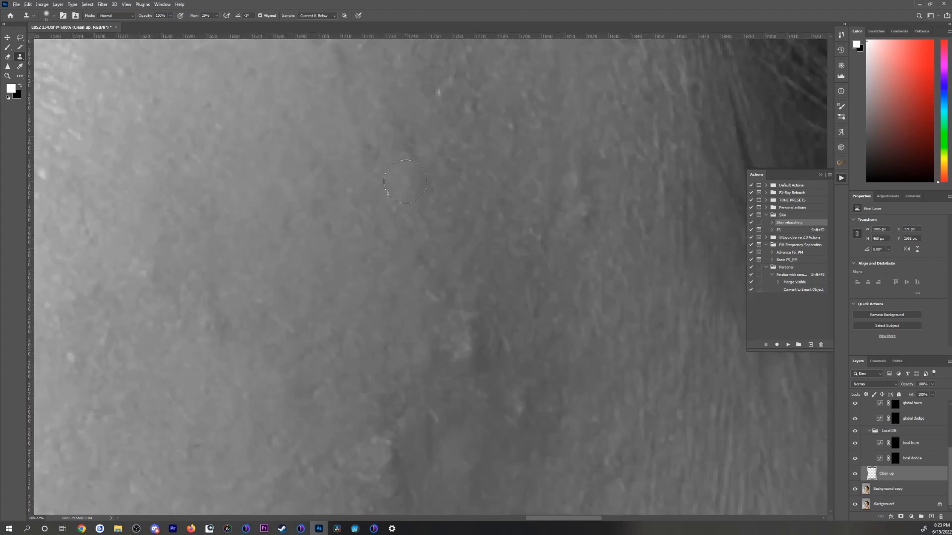
{"action": "left_click_drag", "start_coordinate": [545, 223], "coordinate": [496, 303]}
{"action": "left_click_drag", "start_coordinate": [447, 347], "coordinate": [501, 297]}
{"action": "scroll", "coordinate": [462, 242], "scroll_direction": "up", "scroll_amount": 3}
{"action": "scroll", "coordinate": [461, 242], "scroll_direction": "down", "scroll_amount": 8}
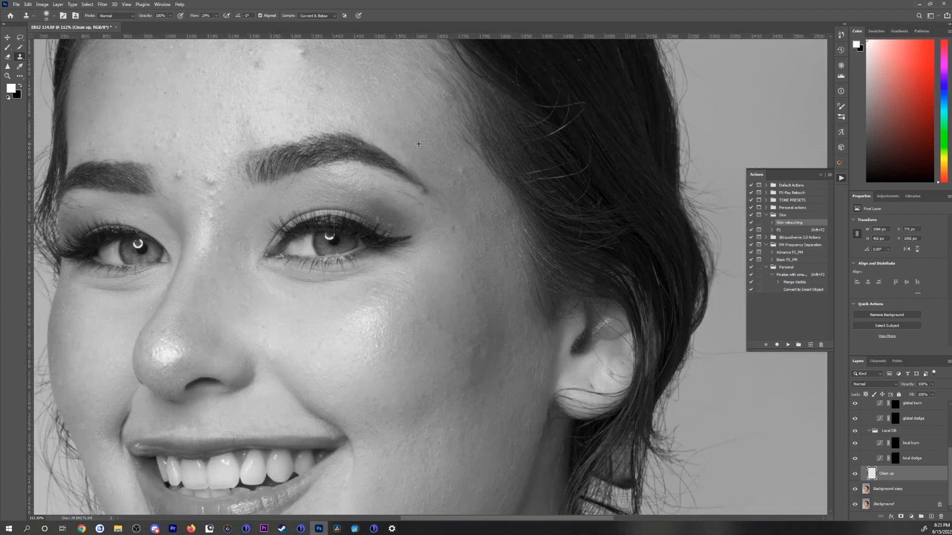
Step: Clone out stray hairs and small marks around the eyebrow above the eye nearest the ear
{"action": "scroll", "coordinate": [221, 325], "scroll_direction": "up", "scroll_amount": 8}
{"action": "scroll", "coordinate": [193, 302], "scroll_direction": "down", "scroll_amount": 4}
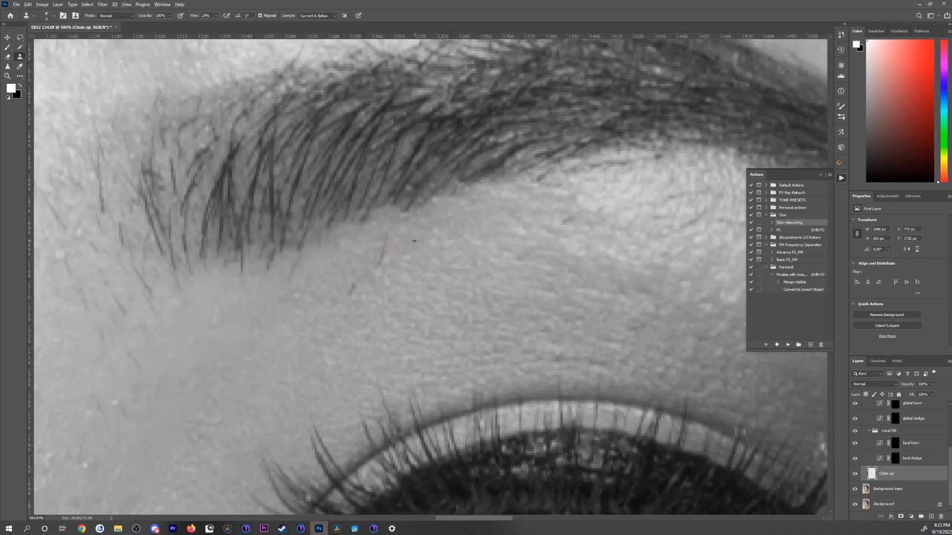
{"action": "scroll", "coordinate": [244, 293], "scroll_direction": "down", "scroll_amount": 5}
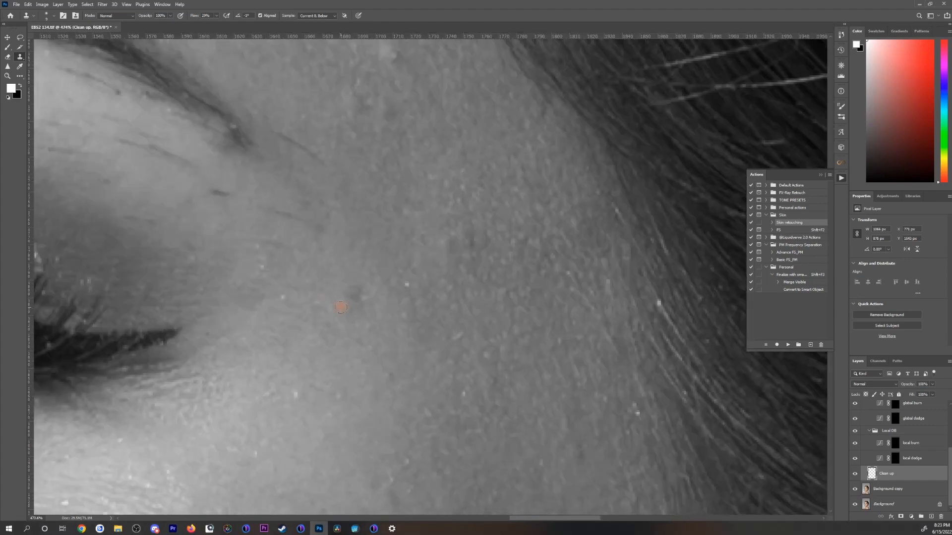
Step: Lower the Clone Stamp flow and clone clean skin over the bumps between the eyebrows
{"action": "left_click", "coordinate": [216, 15]}
{"action": "scroll", "coordinate": [305, 376], "scroll_direction": "up", "scroll_amount": 2}
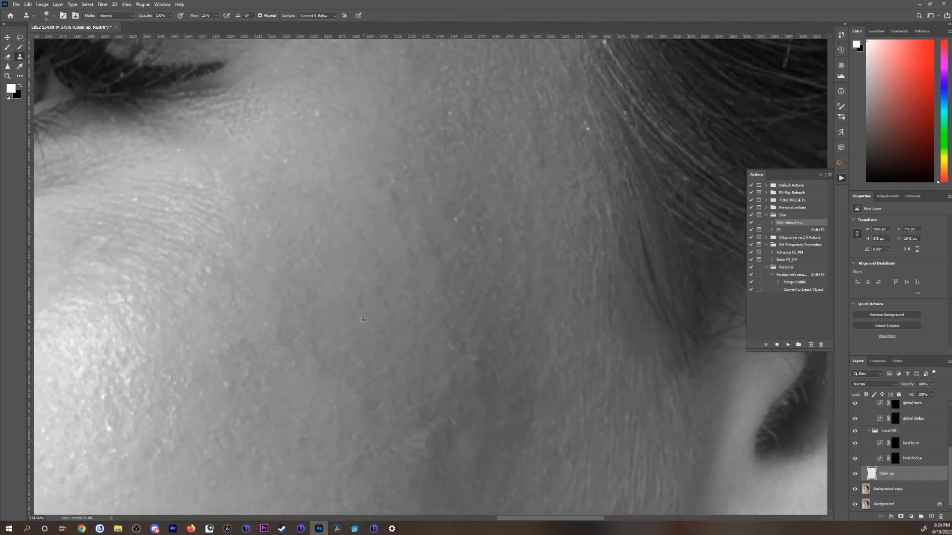
{"action": "scroll", "coordinate": [363, 320], "scroll_direction": "down", "scroll_amount": 10}
{"action": "scroll", "coordinate": [168, 221], "scroll_direction": "up", "scroll_amount": 8}
{"action": "left_click_drag", "start_coordinate": [118, 163], "coordinate": [115, 170]}
{"action": "left_click", "coordinate": [269, 301], "text": "alt"}
{"action": "left_click_drag", "start_coordinate": [270, 262], "coordinate": [265, 253]}
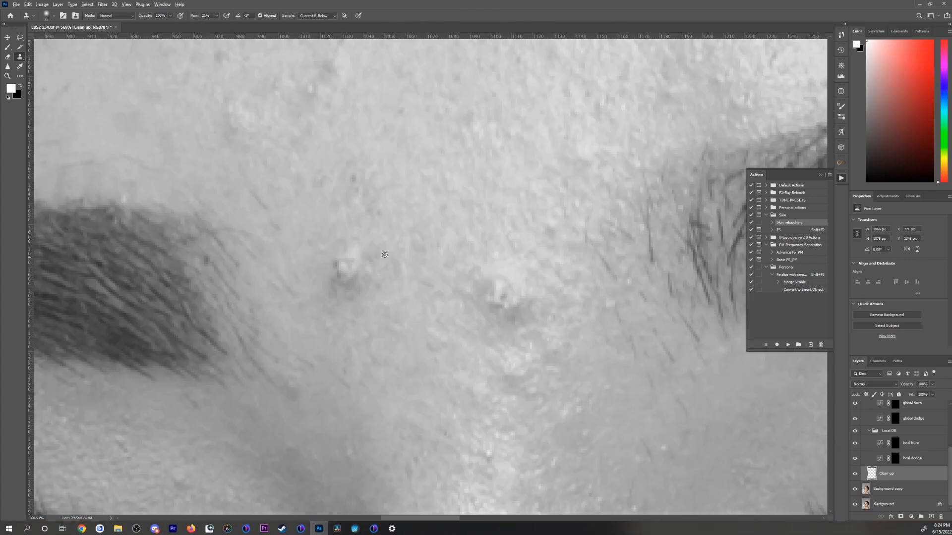
{"action": "scroll", "coordinate": [385, 254], "scroll_direction": "down", "scroll_amount": 5}
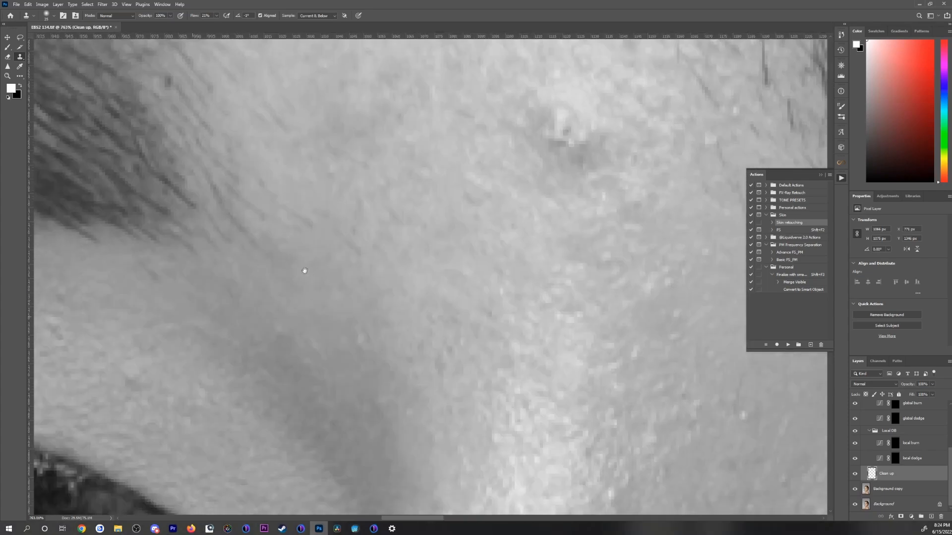
{"action": "scroll", "coordinate": [305, 270], "scroll_direction": "down", "scroll_amount": 10}
Step: Clone away small blemishes on the temple along the hairline and on the upper forehead
{"action": "scroll", "coordinate": [515, 246], "scroll_direction": "up", "scroll_amount": 8}
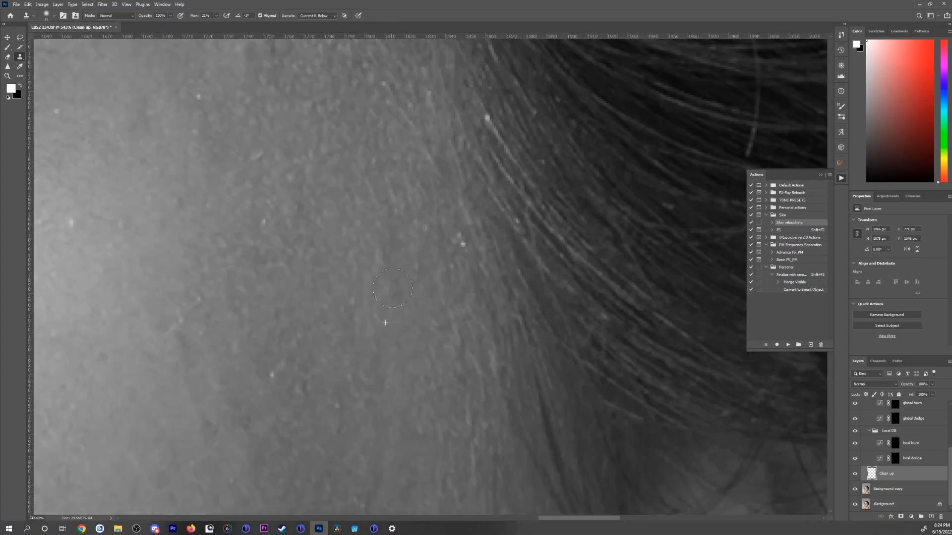
{"action": "scroll", "coordinate": [340, 207], "scroll_direction": "up", "scroll_amount": 3}
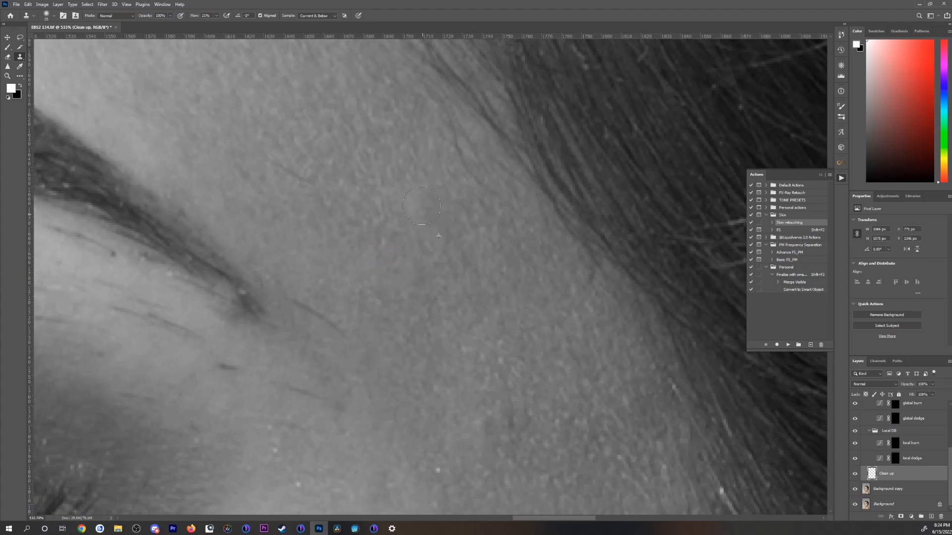
{"action": "scroll", "coordinate": [224, 201], "scroll_direction": "down", "scroll_amount": 6}
{"action": "scroll", "coordinate": [411, 199], "scroll_direction": "down", "scroll_amount": 4}
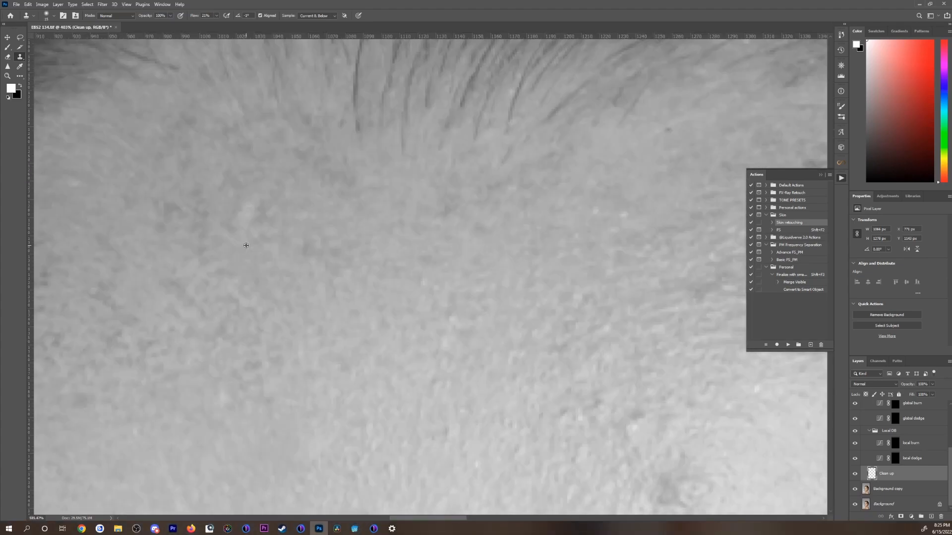
{"action": "scroll", "coordinate": [297, 223], "scroll_direction": "down", "scroll_amount": 1}
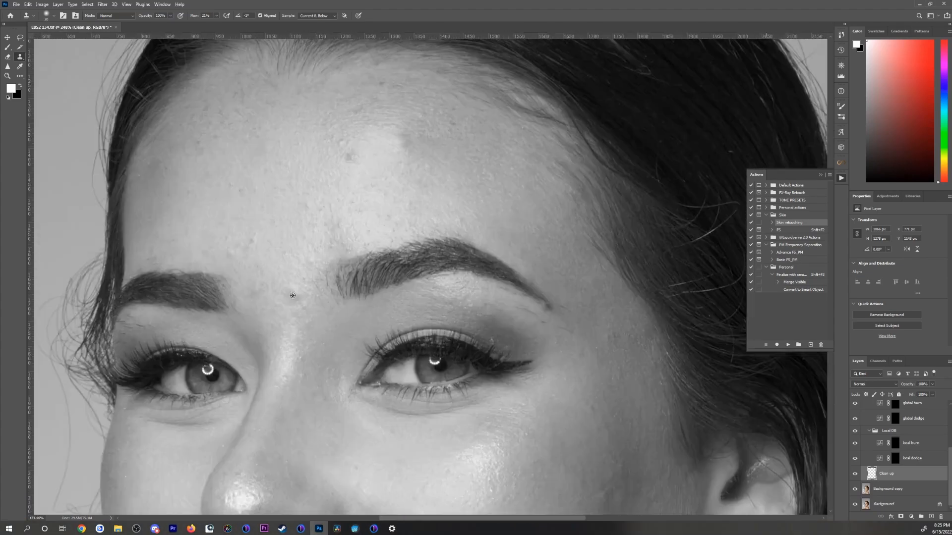
Step: Lower the Clone Stamp flow further, enlarge the brush and even out the skin around the nose bridge and cheek
{"action": "left_click_drag", "start_coordinate": [215, 18], "coordinate": [211, 23]}
{"action": "key", "text": "bracketright"}
{"action": "key", "text": "bracketright"}
{"action": "left_click_drag", "start_coordinate": [302, 317], "coordinate": [288, 350]}
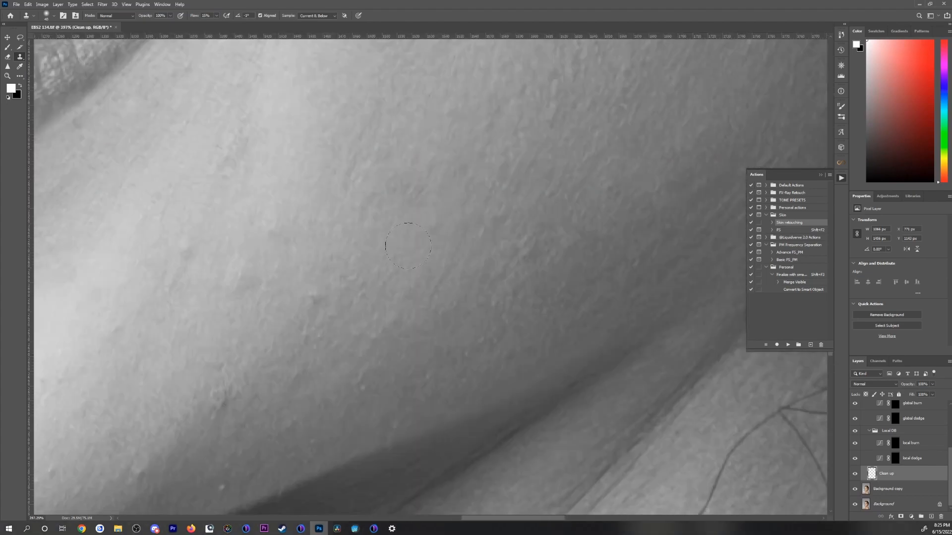
{"action": "left_click_drag", "start_coordinate": [227, 301], "coordinate": [265, 294]}
{"action": "mouse_move", "coordinate": [271, 412]}
{"action": "left_mouse_down"}
{"action": "mouse_move", "coordinate": [336, 213]}
{"action": "mouse_move", "coordinate": [253, 168]}
{"action": "mouse_move", "coordinate": [345, 323]}
{"action": "mouse_move", "coordinate": [278, 276]}
{"action": "left_mouse_up"}
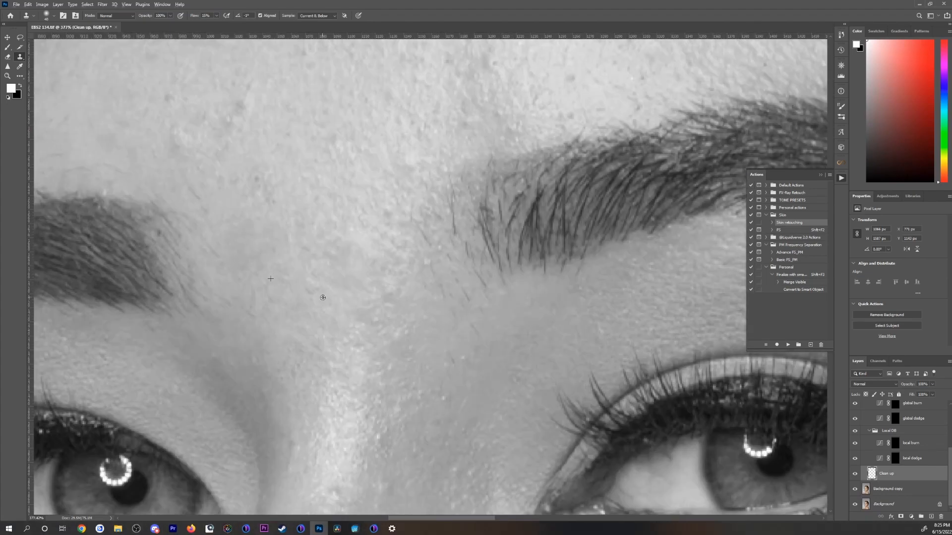
Step: Clone smooth skin over the remaining uneven patches between the eyebrows
{"action": "left_click", "coordinate": [323, 297], "text": "alt"}
{"action": "left_click_drag", "start_coordinate": [392, 327], "coordinate": [353, 256]}
{"action": "left_click", "coordinate": [362, 303], "text": "alt"}
{"action": "left_click_drag", "start_coordinate": [363, 303], "coordinate": [302, 303]}
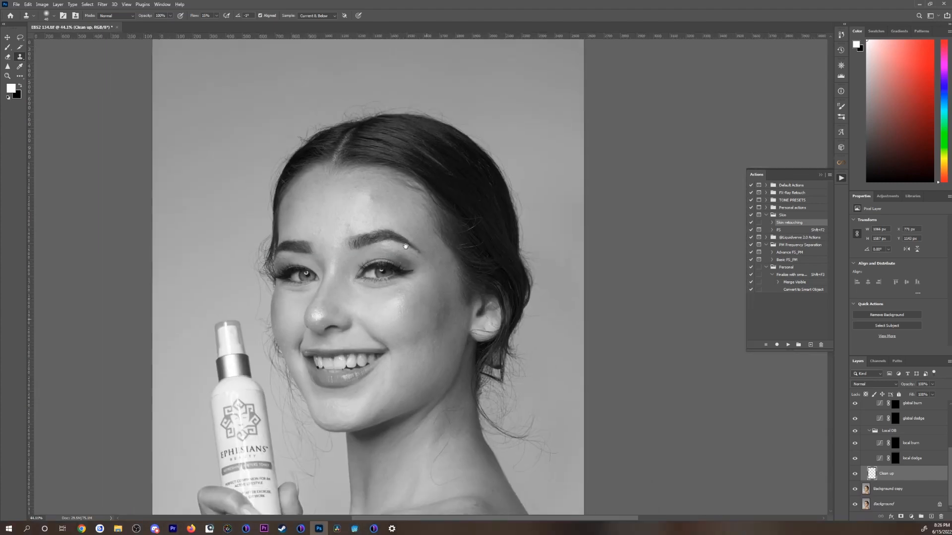
Step: Try to remove the stray hairs across the neck with the Healing Brush, and undo the last stroke
{"action": "left_click_drag", "start_coordinate": [454, 350], "coordinate": [490, 350]}
{"action": "left_click_drag", "start_coordinate": [411, 441], "coordinate": [411, 272]}
{"action": "key", "text": "j"}
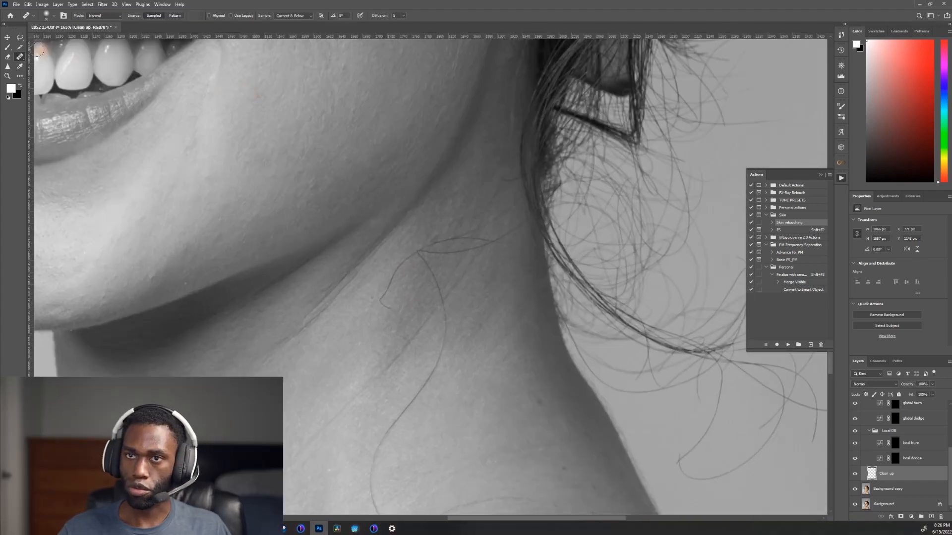
{"action": "right_click", "coordinate": [21, 59]}
{"action": "left_click", "coordinate": [36, 62]}
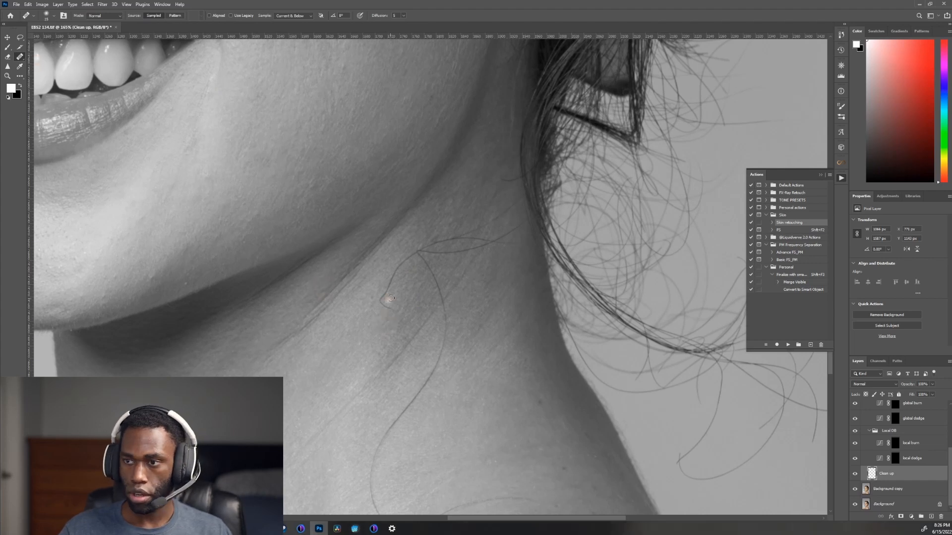
{"action": "scroll", "coordinate": [496, 218], "scroll_direction": "up", "scroll_amount": 5}
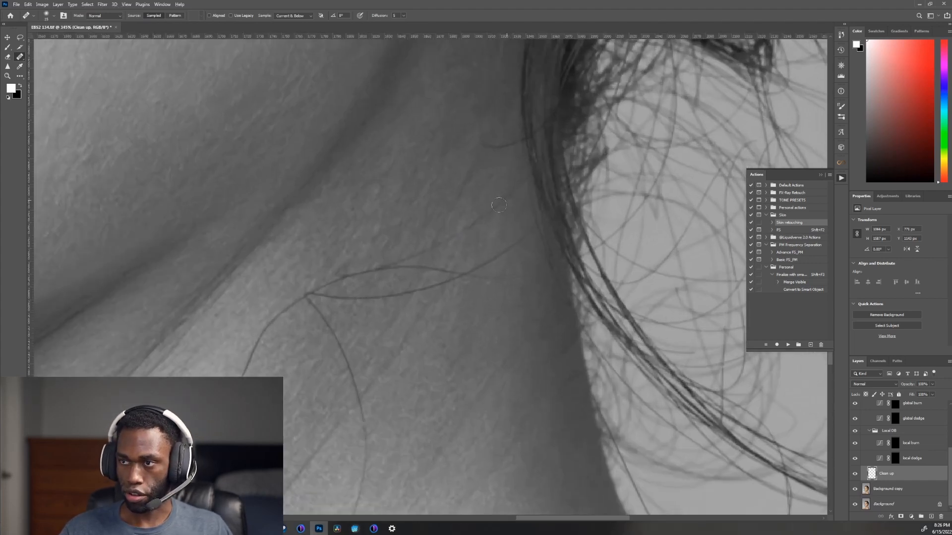
{"action": "key", "text": "ctrl+z"}
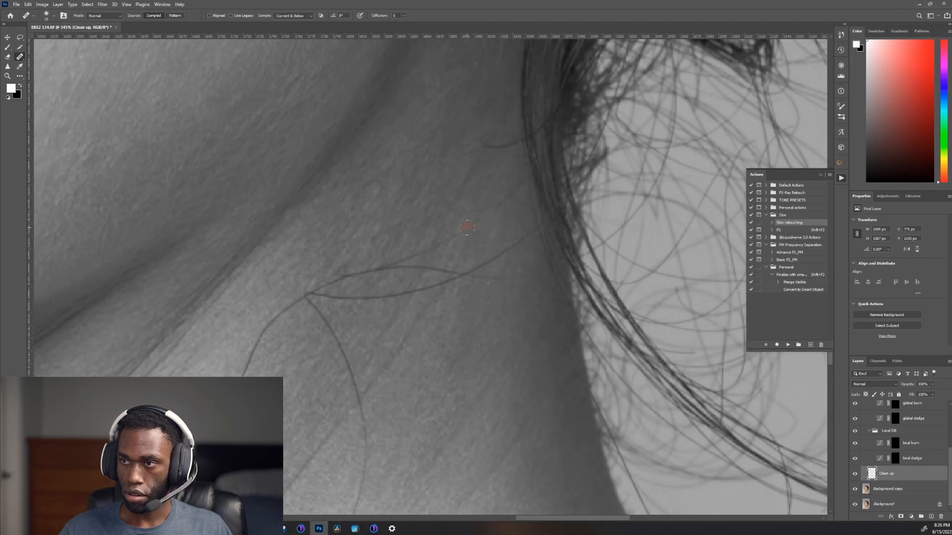
Step: Remove the looping stray hairs on the upper neck beside the hairline with the content-aware Spot Healing Brush
{"action": "right_click", "coordinate": [19, 59]}
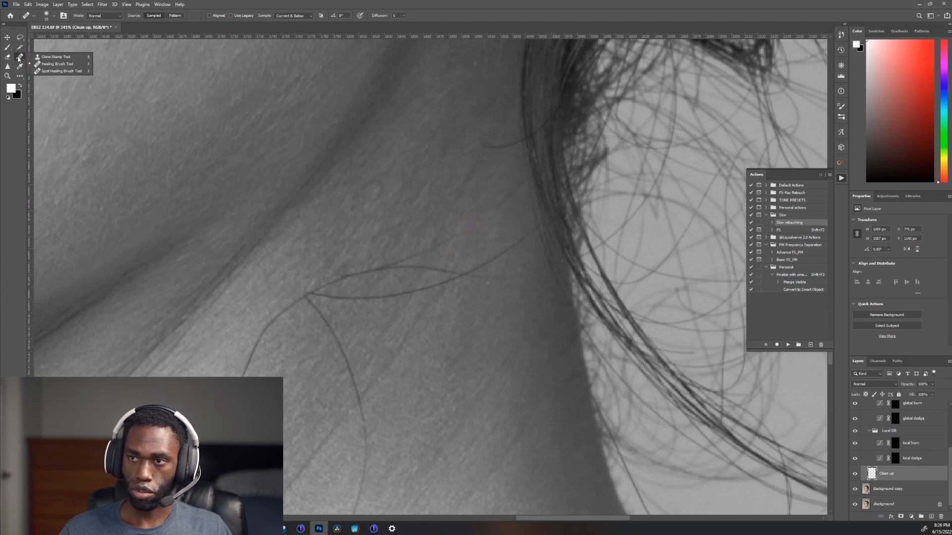
{"action": "left_click", "coordinate": [54, 56]}
{"action": "left_click_drag", "start_coordinate": [452, 231], "coordinate": [399, 261]}
{"action": "mouse_move", "coordinate": [505, 204]}
{"action": "left_mouse_down"}
{"action": "mouse_move", "coordinate": [512, 187]}
{"action": "mouse_move", "coordinate": [510, 196]}
{"action": "left_mouse_up"}
{"action": "mouse_move", "coordinate": [516, 244]}
{"action": "left_mouse_down"}
{"action": "mouse_move", "coordinate": [472, 269]}
{"action": "mouse_move", "coordinate": [497, 277]}
{"action": "mouse_move", "coordinate": [382, 268]}
{"action": "mouse_move", "coordinate": [332, 276]}
{"action": "left_mouse_up"}
{"action": "mouse_move", "coordinate": [459, 280]}
{"action": "left_mouse_down"}
{"action": "mouse_move", "coordinate": [370, 297]}
{"action": "mouse_move", "coordinate": [407, 273]}
{"action": "left_mouse_up"}
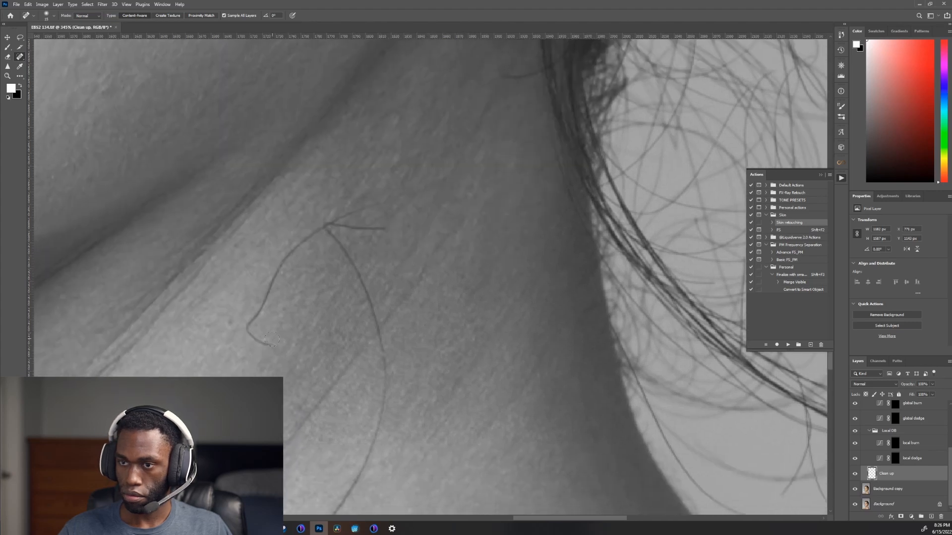
Step: Spot-heal the curved strands running from the middle of the neck down toward the shoulder
{"action": "mouse_move", "coordinate": [263, 347]}
{"action": "left_mouse_down"}
{"action": "mouse_move", "coordinate": [245, 327]}
{"action": "mouse_move", "coordinate": [251, 315]}
{"action": "mouse_move", "coordinate": [258, 337]}
{"action": "mouse_move", "coordinate": [250, 317]}
{"action": "mouse_move", "coordinate": [279, 268]}
{"action": "left_mouse_up"}
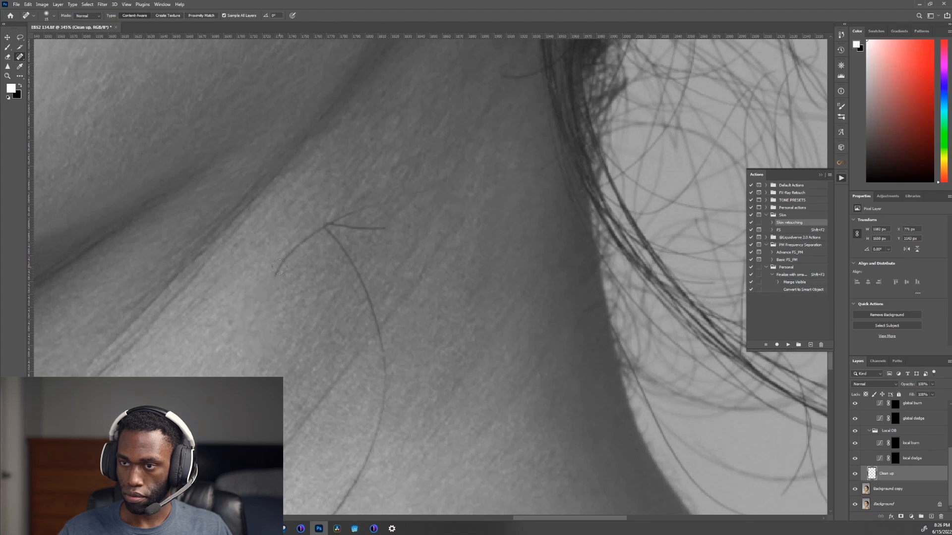
{"action": "left_click_drag", "start_coordinate": [258, 305], "coordinate": [252, 320]}
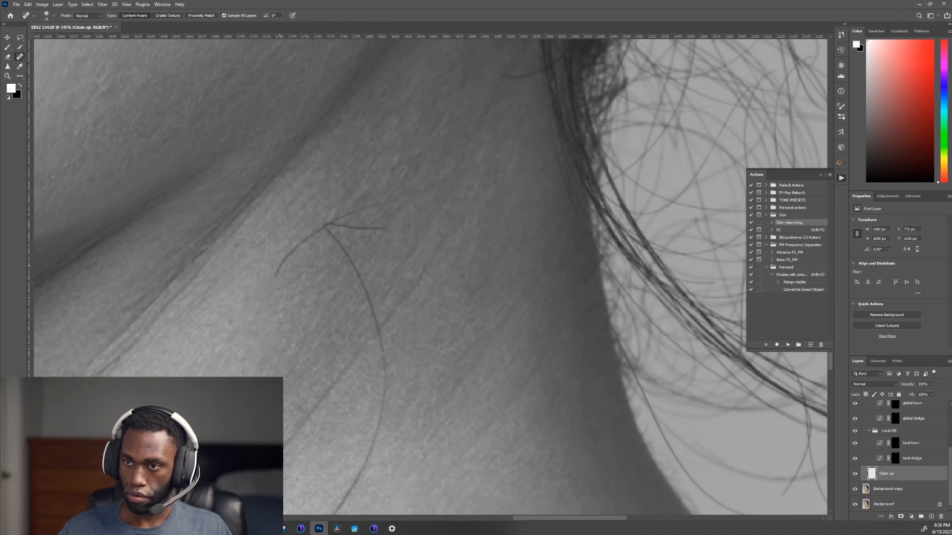
{"action": "left_click_drag", "start_coordinate": [279, 268], "coordinate": [325, 226]}
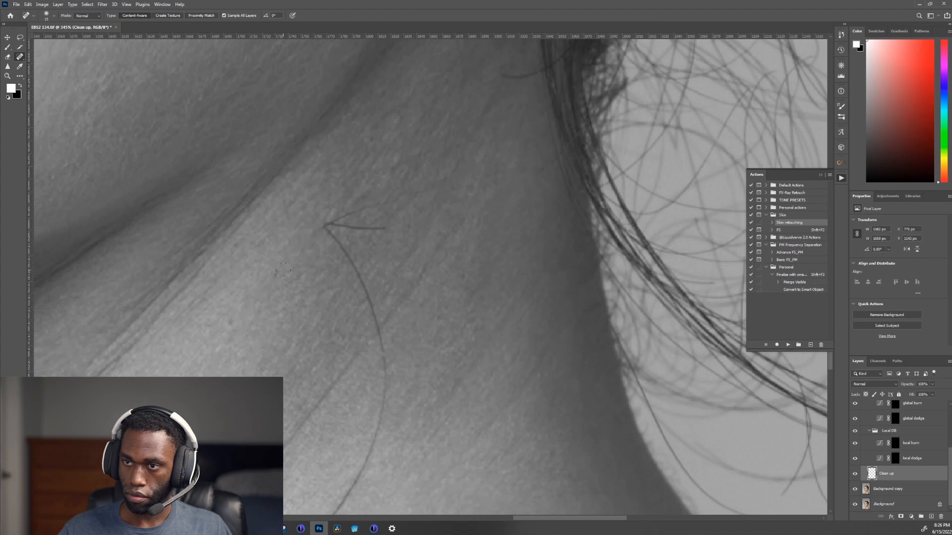
{"action": "mouse_move", "coordinate": [389, 203]}
{"action": "left_mouse_down"}
{"action": "mouse_move", "coordinate": [351, 209]}
{"action": "mouse_move", "coordinate": [325, 225]}
{"action": "mouse_move", "coordinate": [395, 228]}
{"action": "left_mouse_up"}
{"action": "mouse_move", "coordinate": [328, 230]}
{"action": "left_mouse_down"}
{"action": "mouse_move", "coordinate": [365, 288]}
{"action": "mouse_move", "coordinate": [386, 371]}
{"action": "left_mouse_up"}
{"action": "left_click_drag", "start_coordinate": [383, 334], "coordinate": [394, 169]}
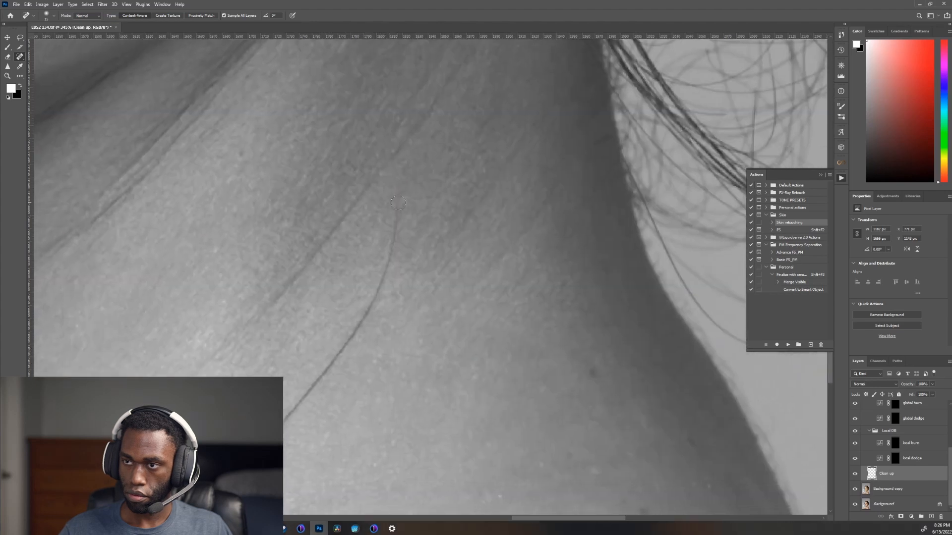
{"action": "left_click_drag", "start_coordinate": [398, 204], "coordinate": [361, 334]}
{"action": "mouse_move", "coordinate": [397, 204]}
{"action": "left_mouse_down"}
{"action": "mouse_move", "coordinate": [376, 297]}
{"action": "mouse_move", "coordinate": [324, 371]}
{"action": "mouse_move", "coordinate": [391, 184]}
{"action": "mouse_move", "coordinate": [397, 270]}
{"action": "mouse_move", "coordinate": [373, 337]}
{"action": "left_mouse_up"}
Step: Try to cover the remaining strand traces mid-neck with the Clone Stamp at a smaller brush size, and undo the retouching
{"action": "key", "text": "s"}
{"action": "left_click_drag", "start_coordinate": [409, 173], "coordinate": [433, 121]}
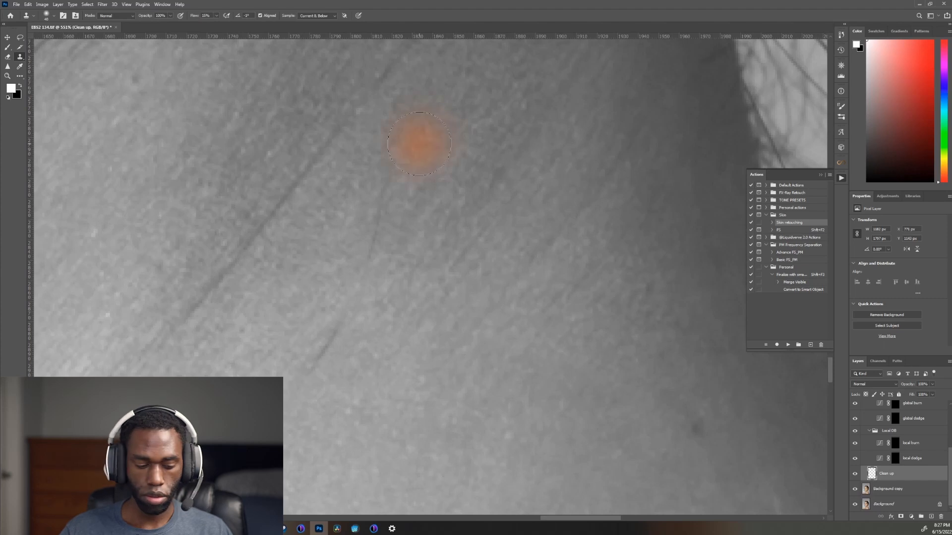
{"action": "key", "text": "bracketleft"}
{"action": "key", "text": "bracketleft"}
{"action": "key", "text": "bracketleft"}
{"action": "key", "text": "bracketleft"}
{"action": "key", "text": "bracketleft"}
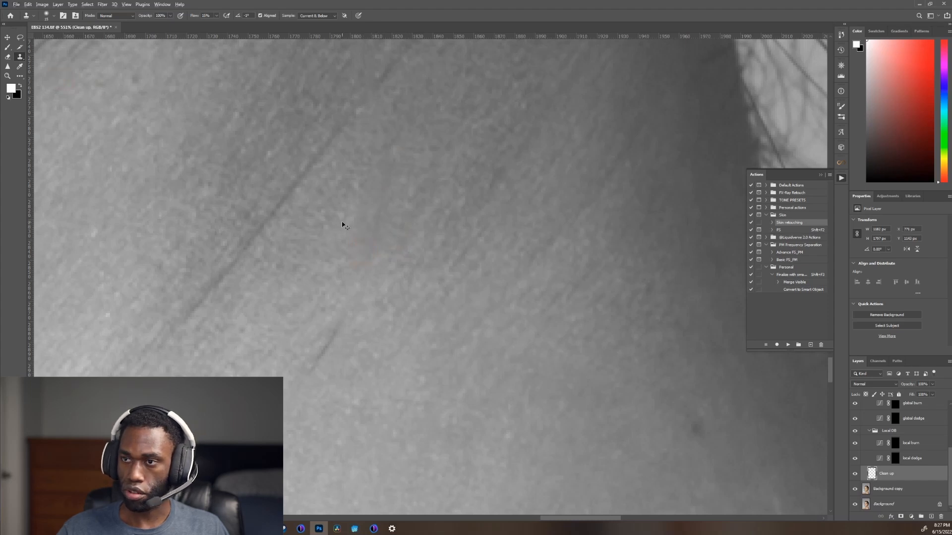
{"action": "key", "text": "ctrl+z"}
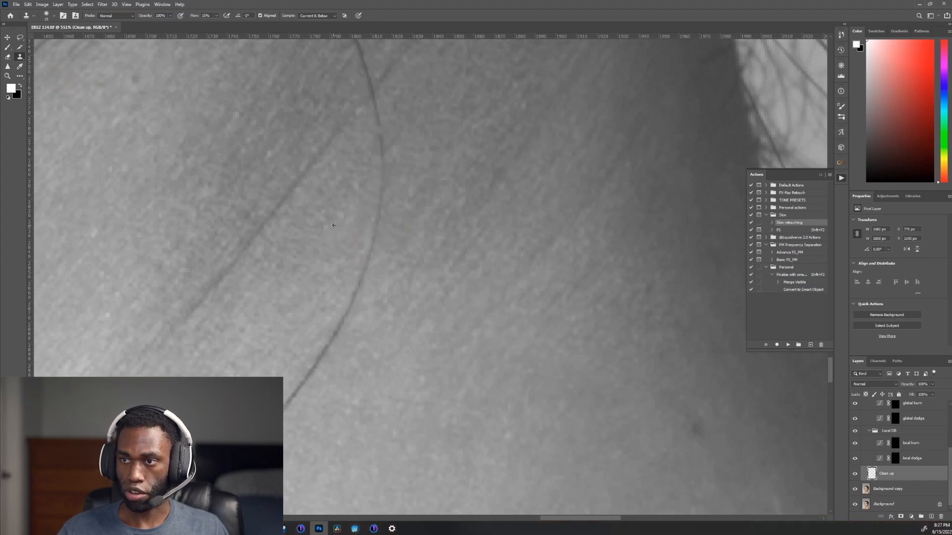
Step: Set the Clone Stamp flow to 27% and clone clean skin over the upper part of the curved strand on the neck
{"action": "left_click", "coordinate": [216, 16]}
{"action": "left_click_drag", "start_coordinate": [218, 23], "coordinate": [223, 23]}
{"action": "left_click_drag", "start_coordinate": [321, 107], "coordinate": [274, 376]}
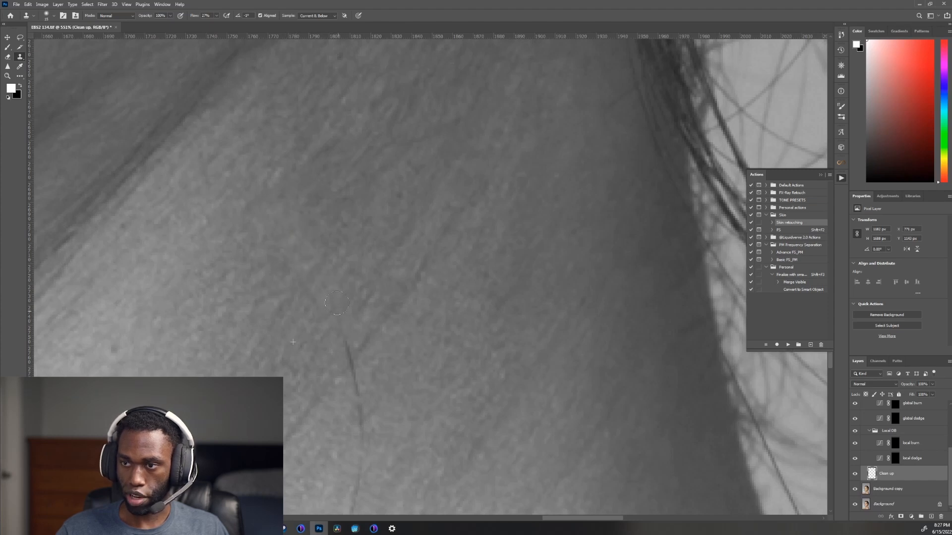
{"action": "left_click_drag", "start_coordinate": [358, 346], "coordinate": [289, 208]}
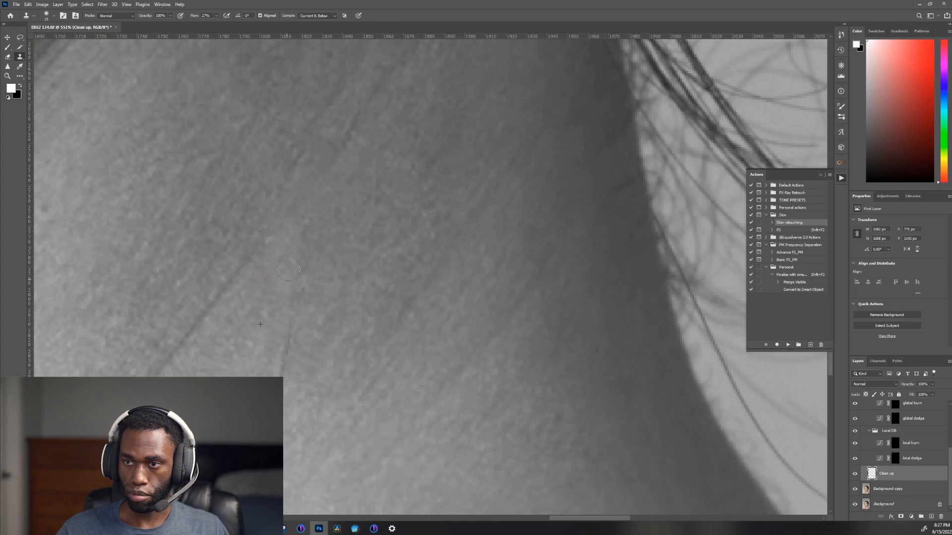
{"action": "left_click_drag", "start_coordinate": [288, 269], "coordinate": [287, 293]}
{"action": "left_click_drag", "start_coordinate": [290, 337], "coordinate": [330, 215]}
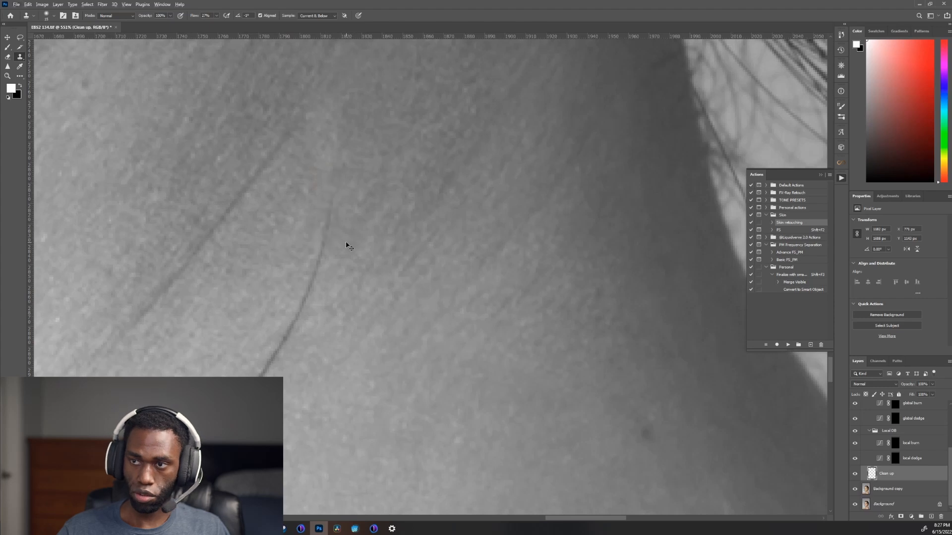
Step: Spot-heal the rest of the curved strand down the middle of the neck using a smaller brush
{"action": "key", "text": "j"}
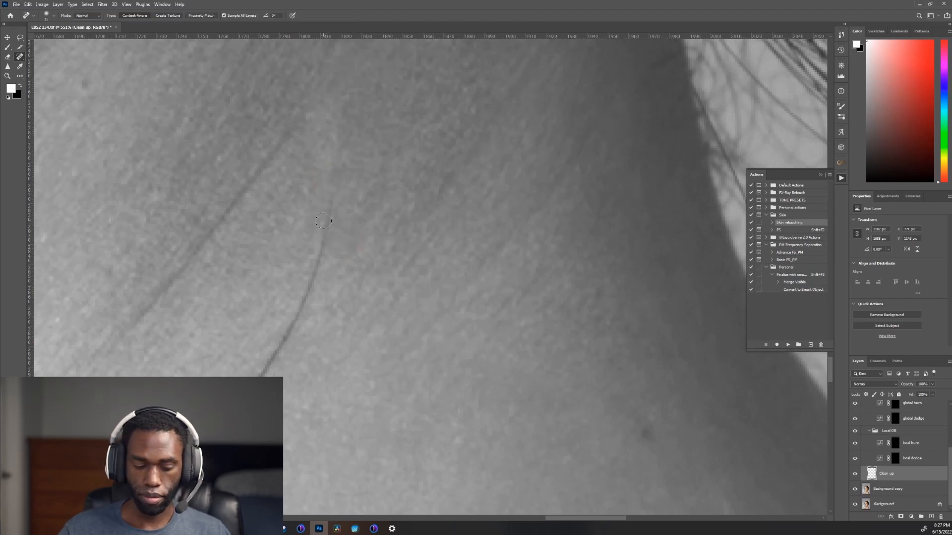
{"action": "key", "text": "bracketleft"}
{"action": "key", "text": "bracketleft"}
{"action": "key", "text": "bracketleft"}
{"action": "left_click_drag", "start_coordinate": [333, 203], "coordinate": [301, 304]}
{"action": "mouse_move", "coordinate": [303, 305]}
{"action": "left_mouse_down"}
{"action": "mouse_move", "coordinate": [353, 190]}
{"action": "mouse_move", "coordinate": [296, 287]}
{"action": "left_mouse_up"}
{"action": "mouse_move", "coordinate": [325, 243]}
{"action": "left_mouse_down"}
{"action": "mouse_move", "coordinate": [299, 283]}
{"action": "mouse_move", "coordinate": [399, 131]}
{"action": "mouse_move", "coordinate": [324, 247]}
{"action": "left_mouse_up"}
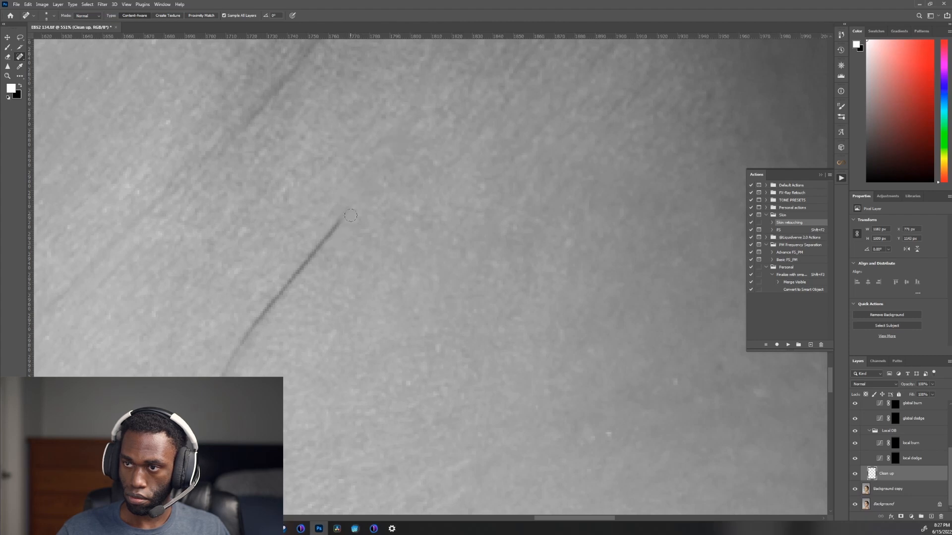
{"action": "left_click_drag", "start_coordinate": [350, 208], "coordinate": [298, 272]}
{"action": "left_click_drag", "start_coordinate": [337, 226], "coordinate": [253, 325]}
Step: Spot-heal the curved hair on the lower neck and the long wavy strand crossing the base of the neck
{"action": "scroll", "coordinate": [285, 297], "scroll_direction": "down", "scroll_amount": 5}
{"action": "scroll", "coordinate": [311, 305], "scroll_direction": "up", "scroll_amount": 3}
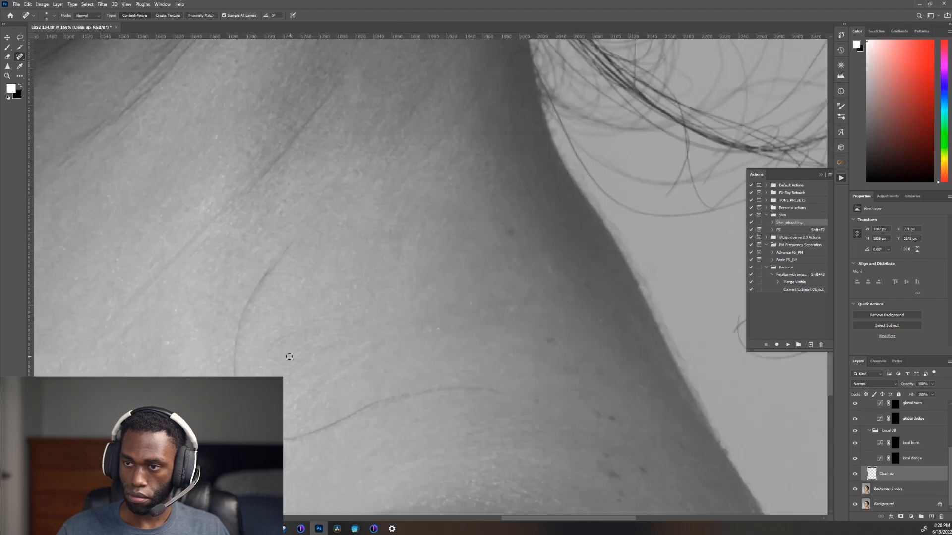
{"action": "mouse_move", "coordinate": [294, 228]}
{"action": "left_mouse_down"}
{"action": "mouse_move", "coordinate": [237, 311]}
{"action": "mouse_move", "coordinate": [227, 381]}
{"action": "left_mouse_up"}
{"action": "left_click_drag", "start_coordinate": [268, 270], "coordinate": [240, 310]}
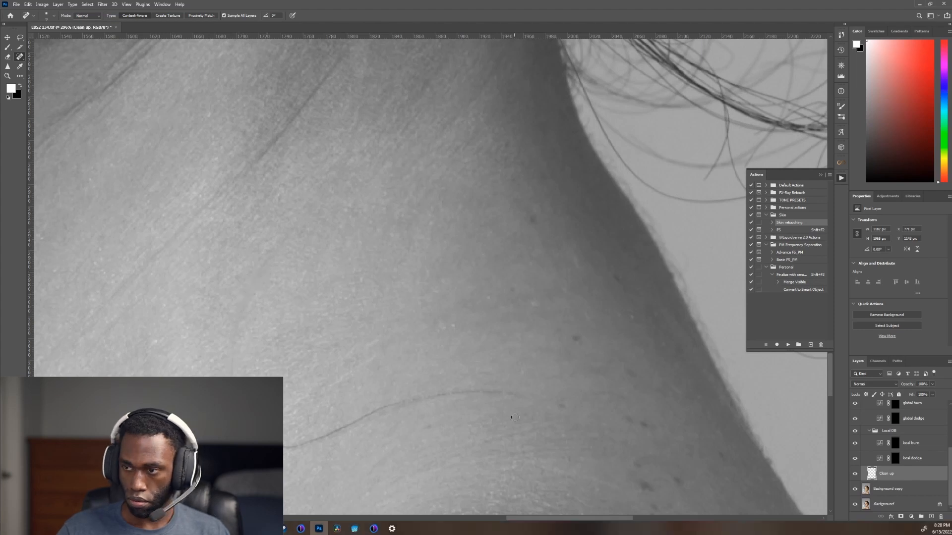
{"action": "mouse_move", "coordinate": [530, 399]}
{"action": "left_mouse_down"}
{"action": "mouse_move", "coordinate": [397, 403]}
{"action": "mouse_move", "coordinate": [284, 449]}
{"action": "left_mouse_up"}
{"action": "left_click_drag", "start_coordinate": [234, 373], "coordinate": [234, 373]}
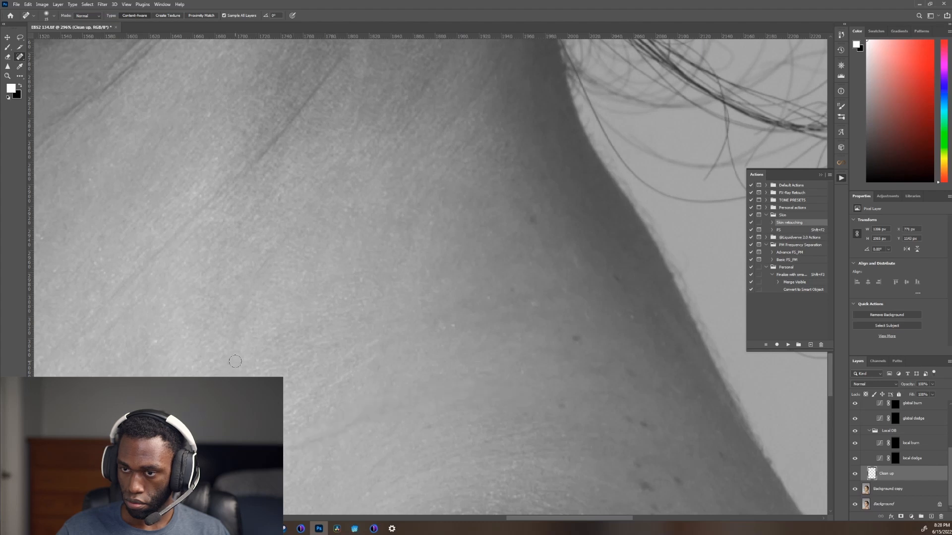
Step: Clone smooth skin over the faint marks left on the lower neck
{"action": "key", "text": "s"}
{"action": "scroll", "coordinate": [392, 422], "scroll_direction": "up", "scroll_amount": 3, "text": "alt"}
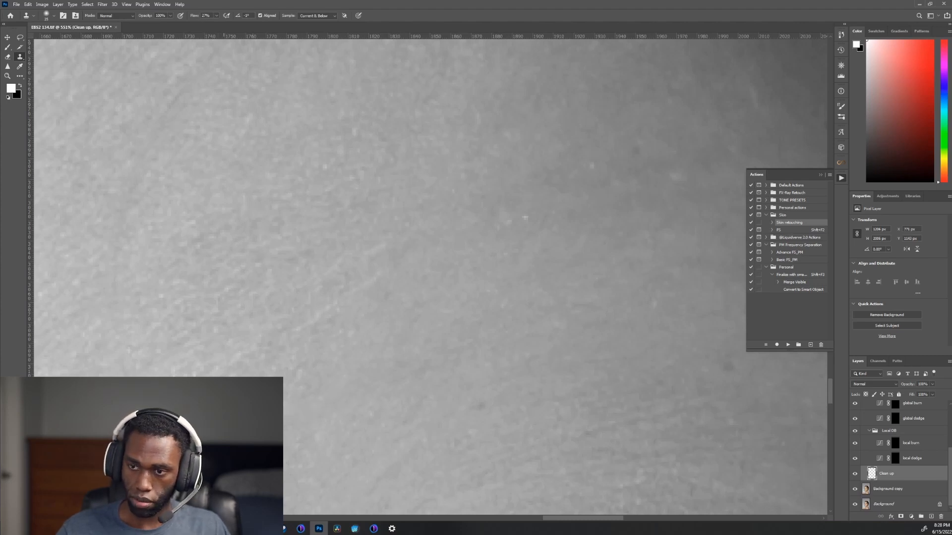
{"action": "mouse_move", "coordinate": [154, 345]}
{"action": "left_mouse_down"}
{"action": "mouse_move", "coordinate": [245, 362]}
{"action": "mouse_move", "coordinate": [265, 406]}
{"action": "mouse_move", "coordinate": [339, 457]}
{"action": "left_mouse_up"}
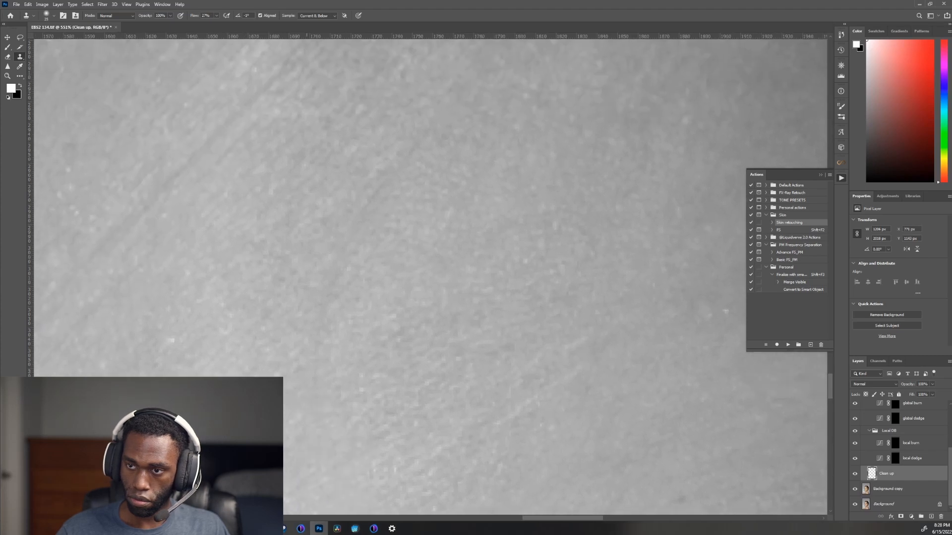
{"action": "left_click_drag", "start_coordinate": [318, 363], "coordinate": [318, 358]}
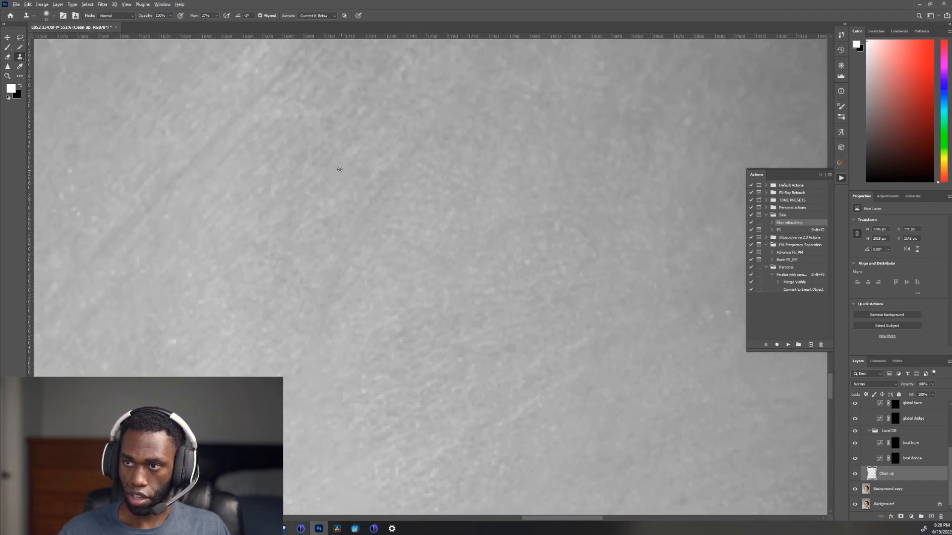
{"action": "mouse_move", "coordinate": [355, 218]}
{"action": "left_mouse_down"}
{"action": "mouse_move", "coordinate": [323, 305]}
{"action": "mouse_move", "coordinate": [318, 340]}
{"action": "left_mouse_up"}
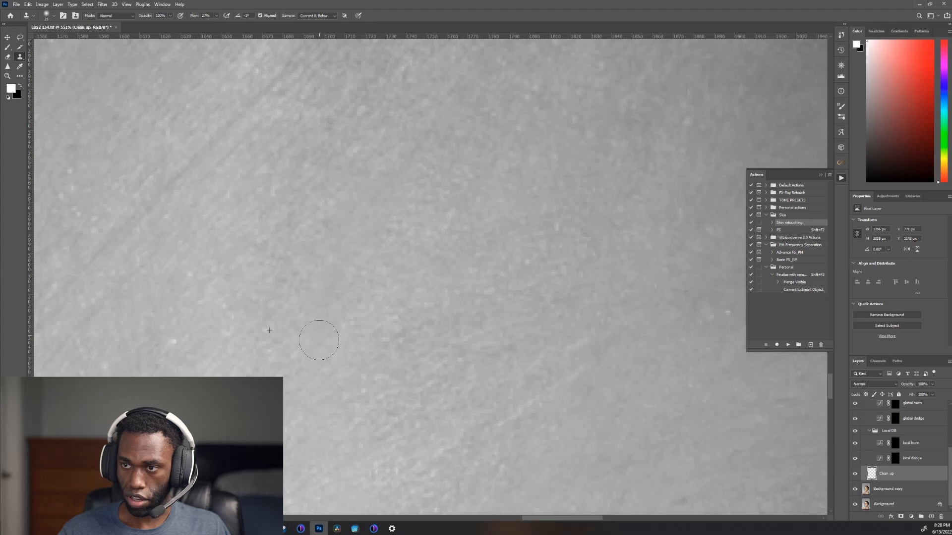
Step: Collapse and hide the Global DB & highlight and DB AID groups to show the portrait in colour
{"action": "scroll", "coordinate": [319, 340], "scroll_direction": "down", "scroll_amount": 4}
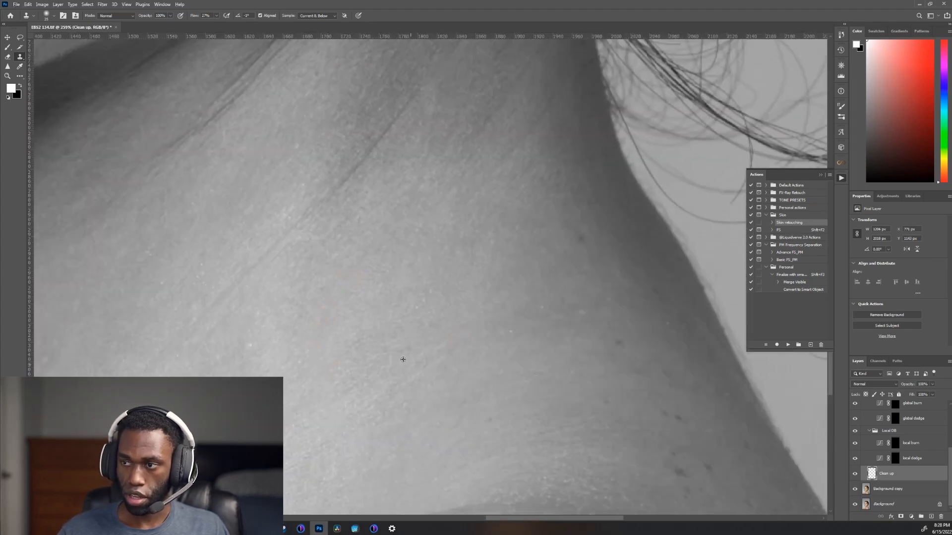
{"action": "scroll", "coordinate": [391, 318], "scroll_direction": "down", "scroll_amount": 2}
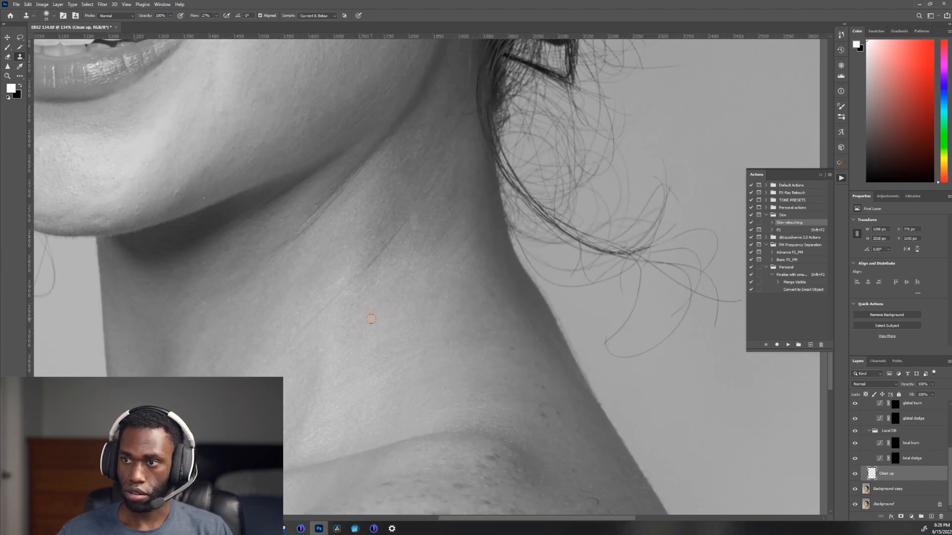
{"action": "scroll", "coordinate": [344, 286], "scroll_direction": "down", "scroll_amount": 5}
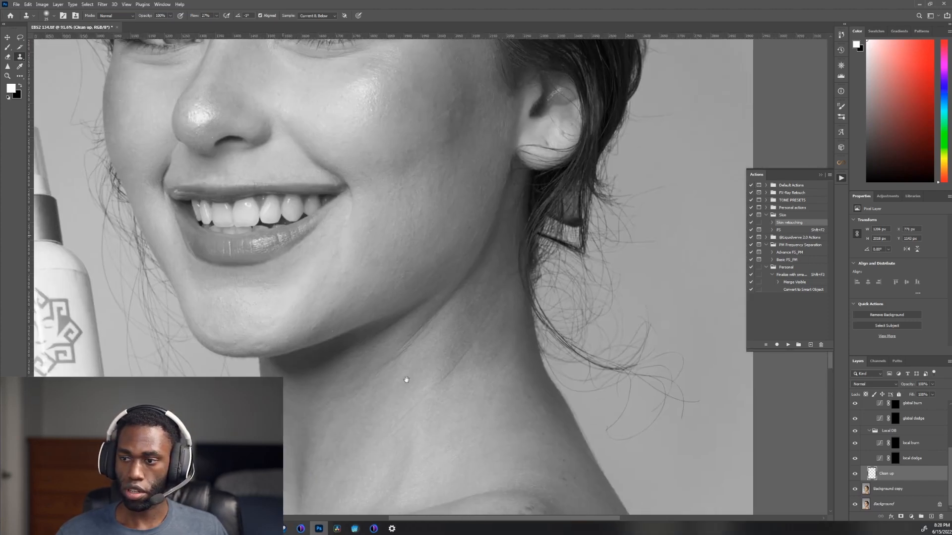
{"action": "scroll", "coordinate": [463, 432], "scroll_direction": "up", "scroll_amount": 1}
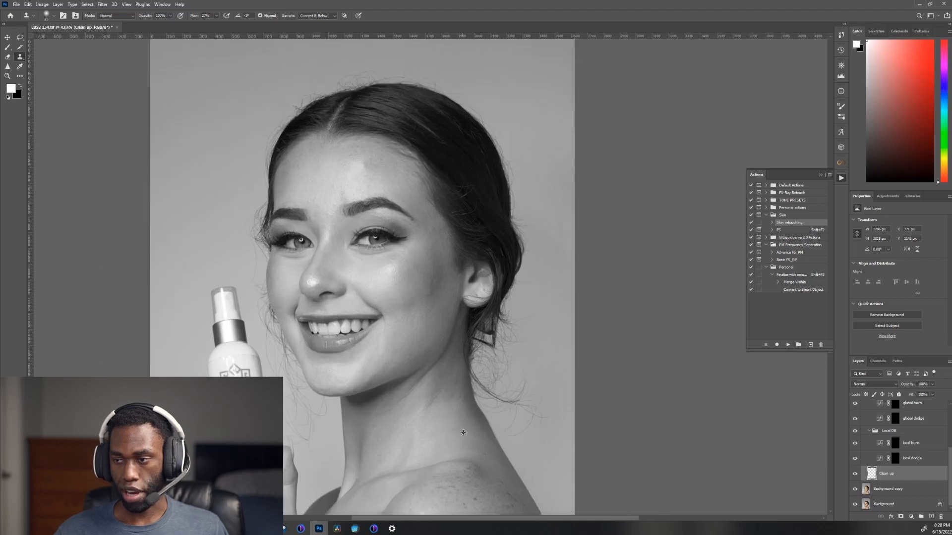
{"action": "scroll", "coordinate": [868, 433], "scroll_direction": "up", "scroll_amount": 3}
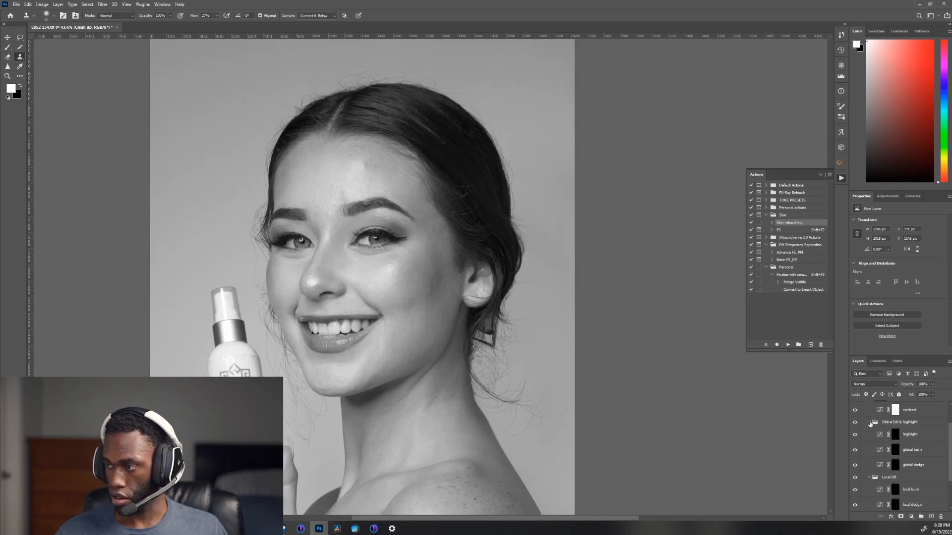
{"action": "left_click", "coordinate": [870, 423]}
{"action": "scroll", "coordinate": [863, 436], "scroll_direction": "up", "scroll_amount": 2}
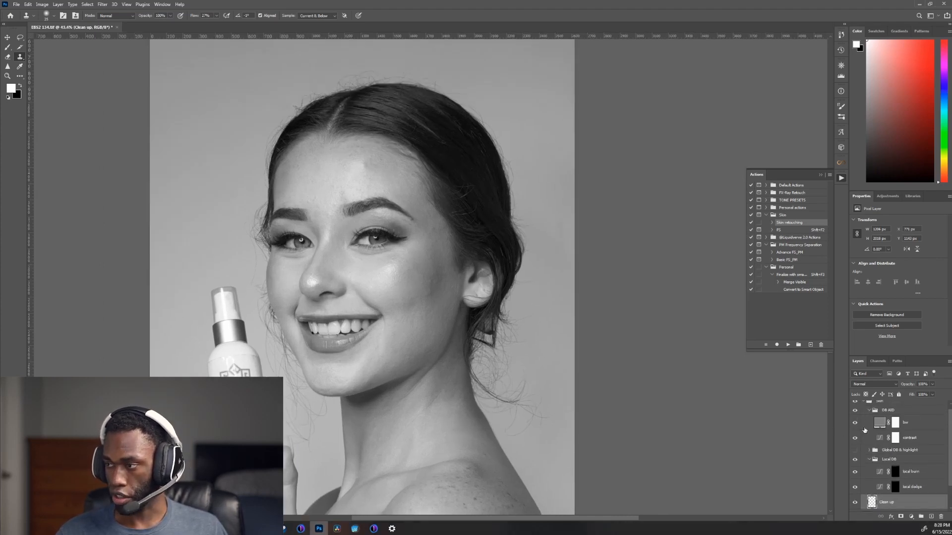
{"action": "left_click", "coordinate": [869, 411]}
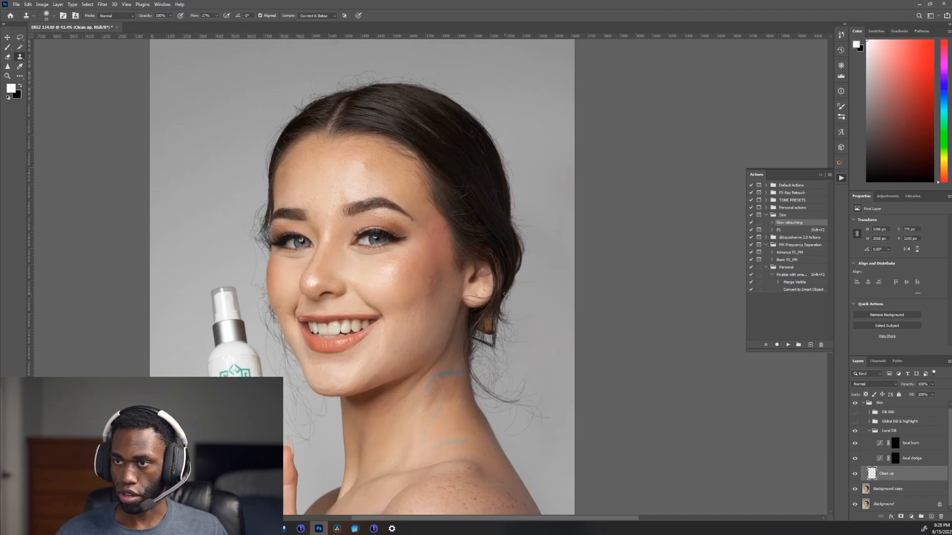
Step: Clone skin over the uneven patch at the edge of the forehead highlight using a larger brush
{"action": "scroll", "coordinate": [366, 145], "scroll_direction": "up", "scroll_amount": 12}
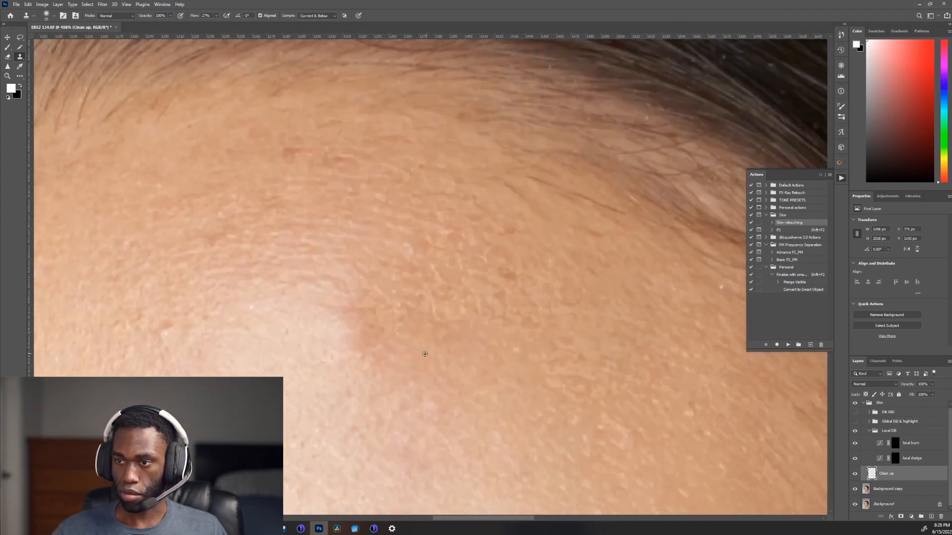
{"action": "key", "text": "bracketright"}
{"action": "key", "text": "bracketright"}
{"action": "key", "text": "bracketright"}
{"action": "key", "text": "bracketright"}
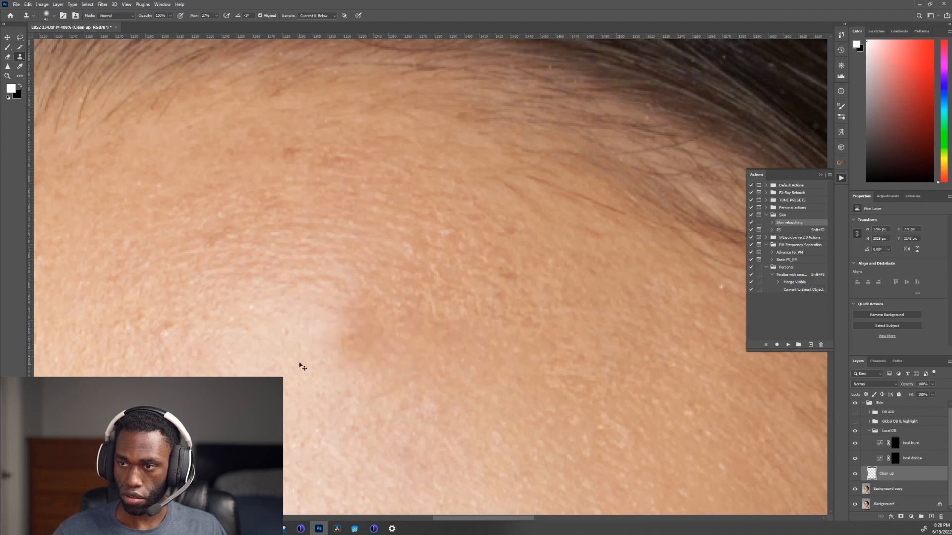
{"action": "mouse_move", "coordinate": [335, 343]}
{"action": "left_mouse_down"}
{"action": "mouse_move", "coordinate": [368, 342]}
{"action": "mouse_move", "coordinate": [351, 324]}
{"action": "left_mouse_up"}
{"action": "left_click", "coordinate": [397, 376], "text": "alt"}
Step: Examine the forehead highlight and skin texture above the eyebrow in colour, close up and in the whole face
{"action": "key", "text": "ctrl+0"}
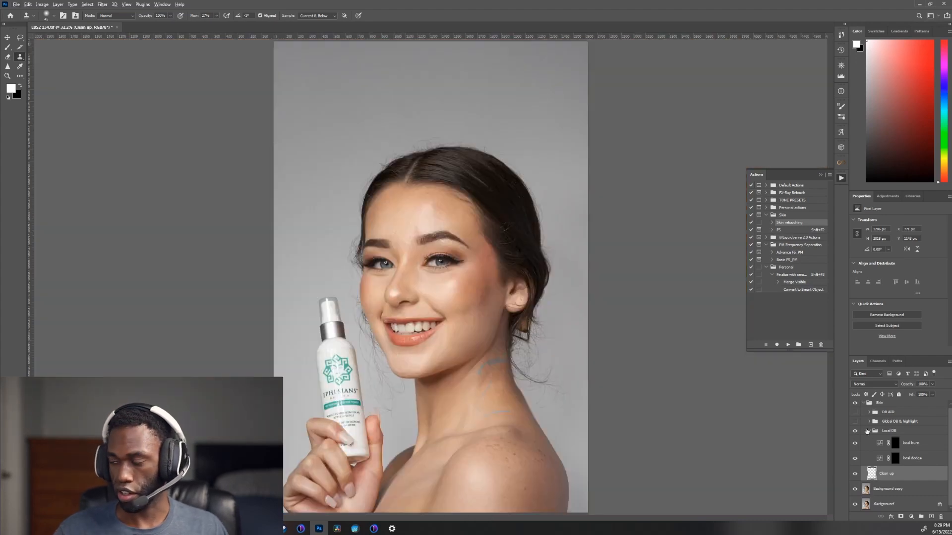
{"action": "scroll", "coordinate": [407, 239], "scroll_direction": "up", "scroll_amount": 10}
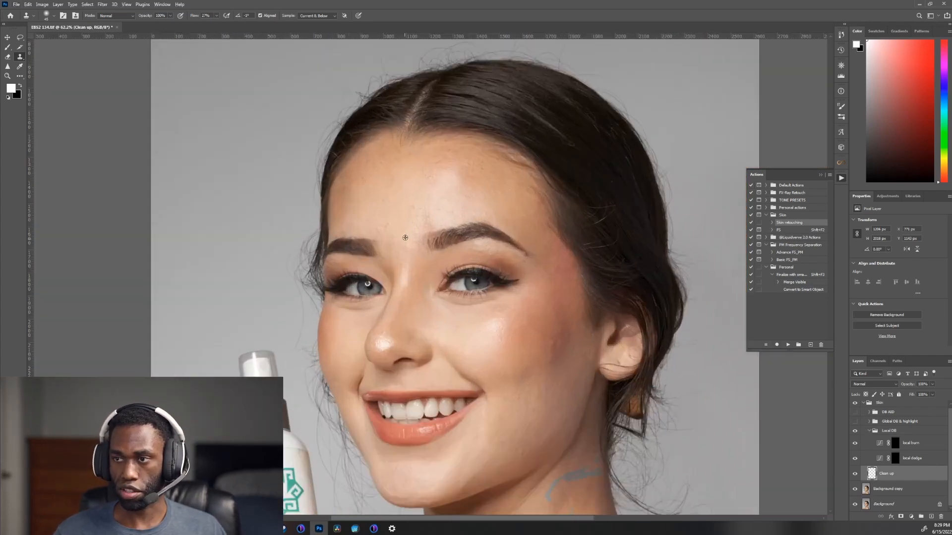
{"action": "scroll", "coordinate": [457, 179], "scroll_direction": "down", "scroll_amount": 2}
{"action": "scroll", "coordinate": [457, 179], "scroll_direction": "down", "scroll_amount": 2}
{"action": "left_click_drag", "start_coordinate": [473, 144], "coordinate": [416, 265]}
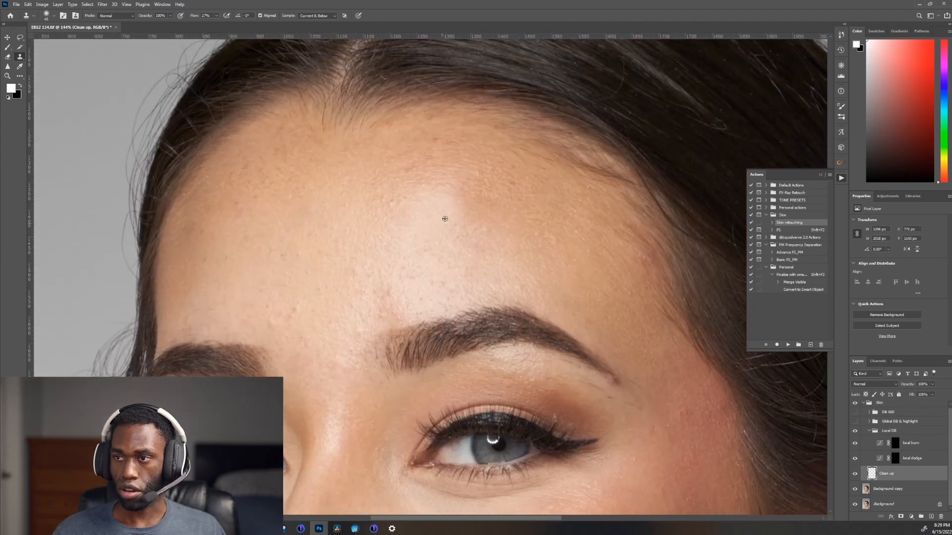
{"action": "scroll", "coordinate": [451, 215], "scroll_direction": "up", "scroll_amount": 4}
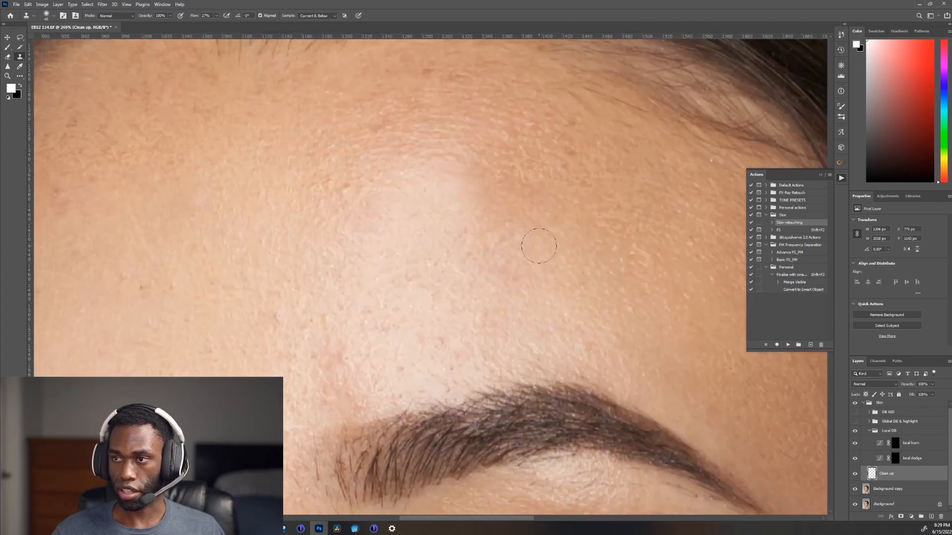
{"action": "scroll", "coordinate": [496, 208], "scroll_direction": "down", "scroll_amount": 4}
{"action": "scroll", "coordinate": [496, 208], "scroll_direction": "up", "scroll_amount": 4}
{"action": "scroll", "coordinate": [496, 208], "scroll_direction": "up", "scroll_amount": 3}
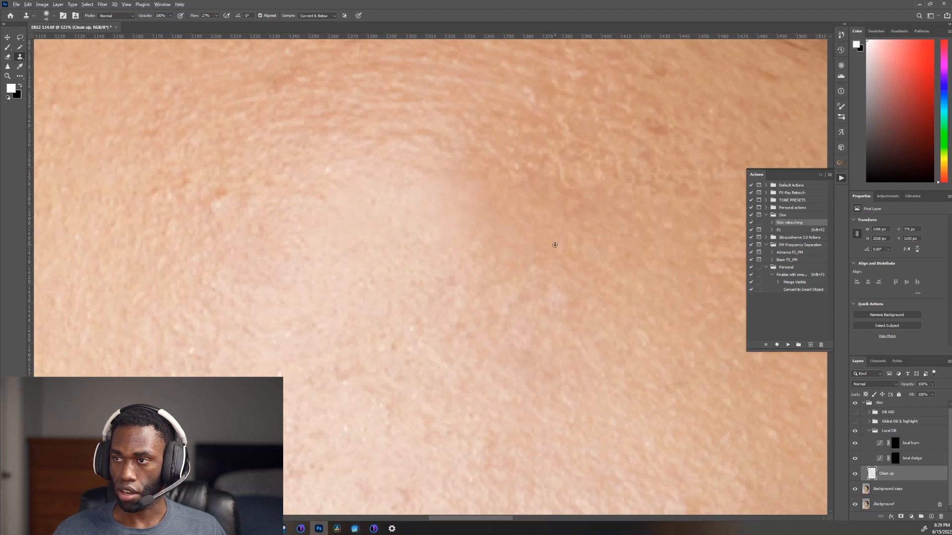
{"action": "scroll", "coordinate": [535, 246], "scroll_direction": "down", "scroll_amount": 4}
{"action": "scroll", "coordinate": [518, 233], "scroll_direction": "down", "scroll_amount": 3}
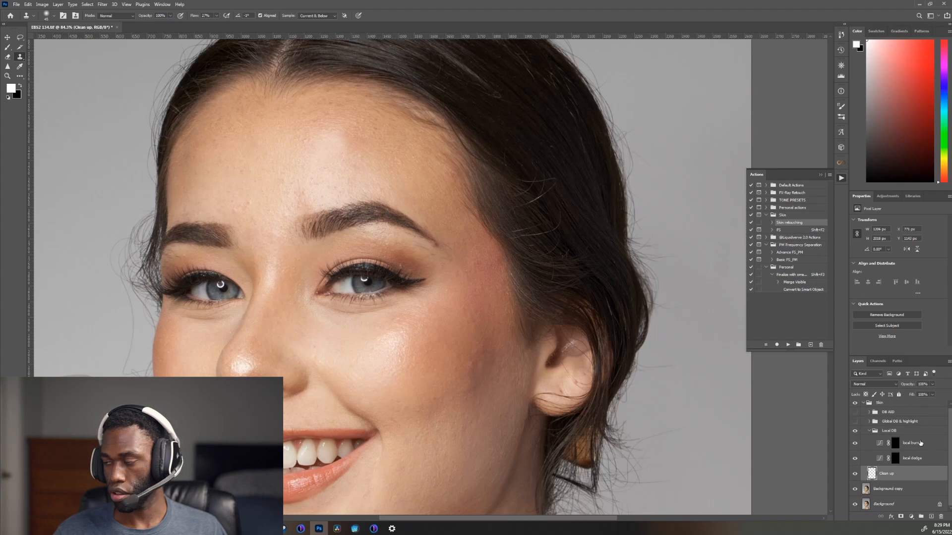
Step: Show the DB AID group again and target the local dodge layer's mask with the Brush tool
{"action": "left_click", "coordinate": [854, 413]}
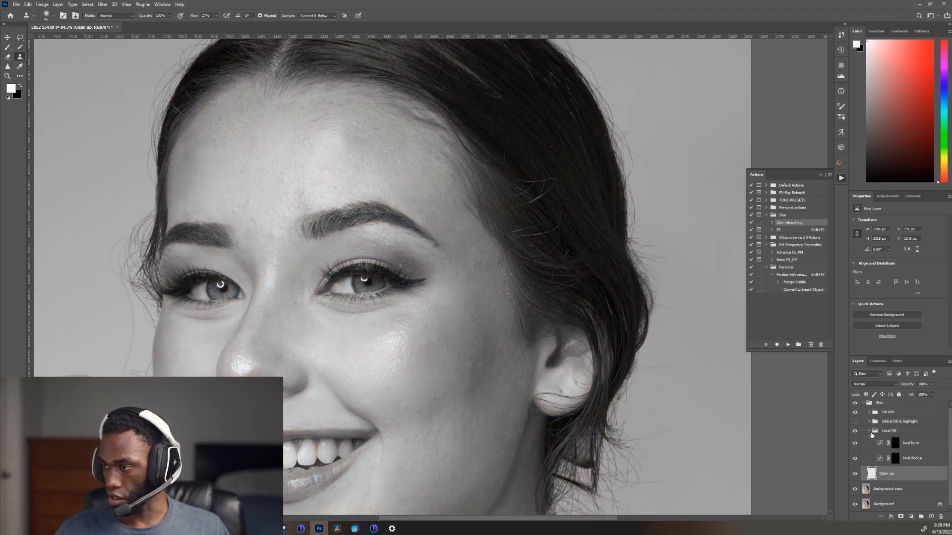
{"action": "left_click", "coordinate": [902, 461]}
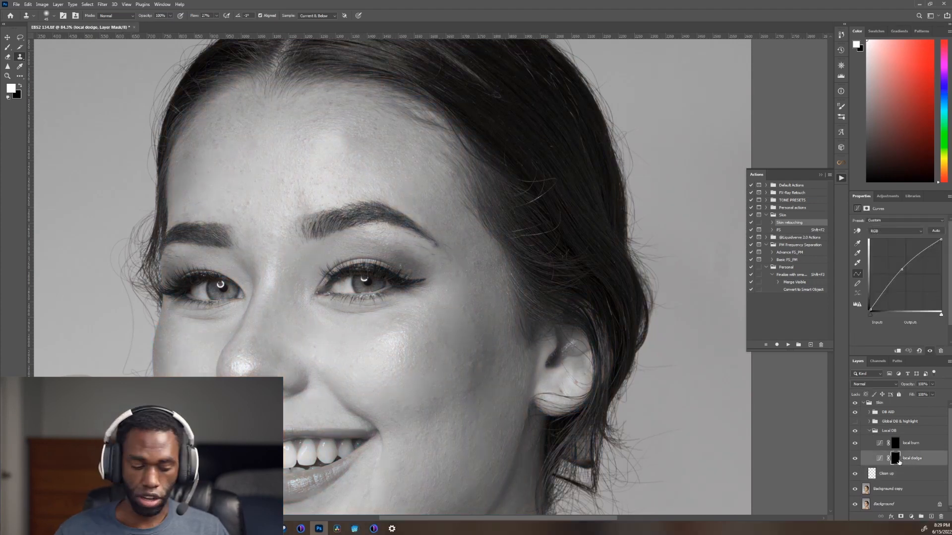
{"action": "key", "text": "b"}
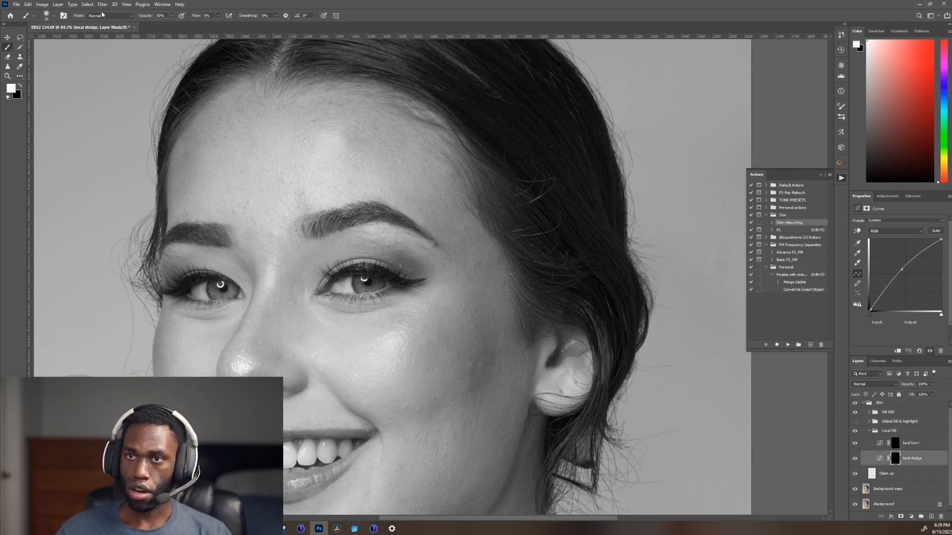
Step: Review the brush's preset, size and hardness settings
{"action": "left_click", "coordinate": [52, 16]}
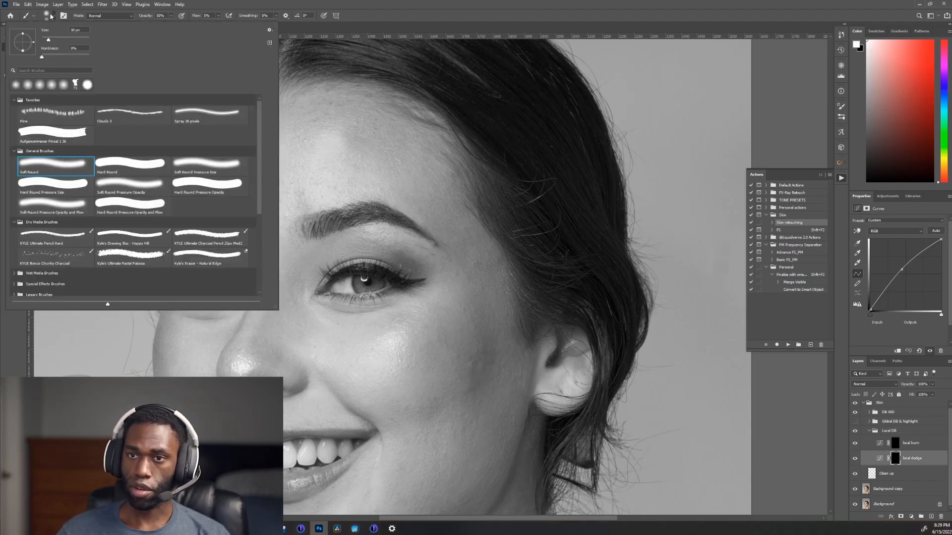
{"action": "left_click", "coordinate": [52, 17]}
{"action": "left_click", "coordinate": [52, 17]}
{"action": "left_click", "coordinate": [53, 17]}
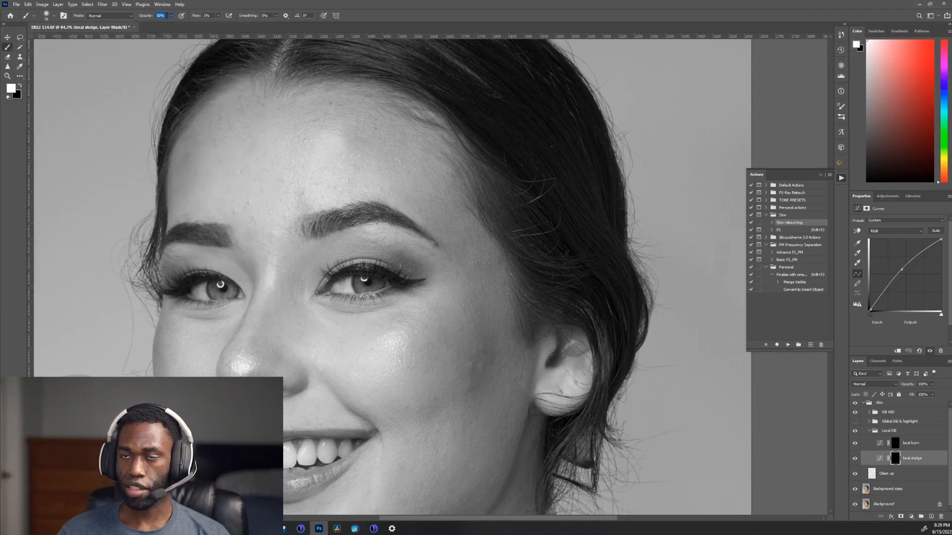
Step: Set the brush opacity to 100% for dodging on the lower cheek between the mouth and ear
{"action": "type", "text": "00"}
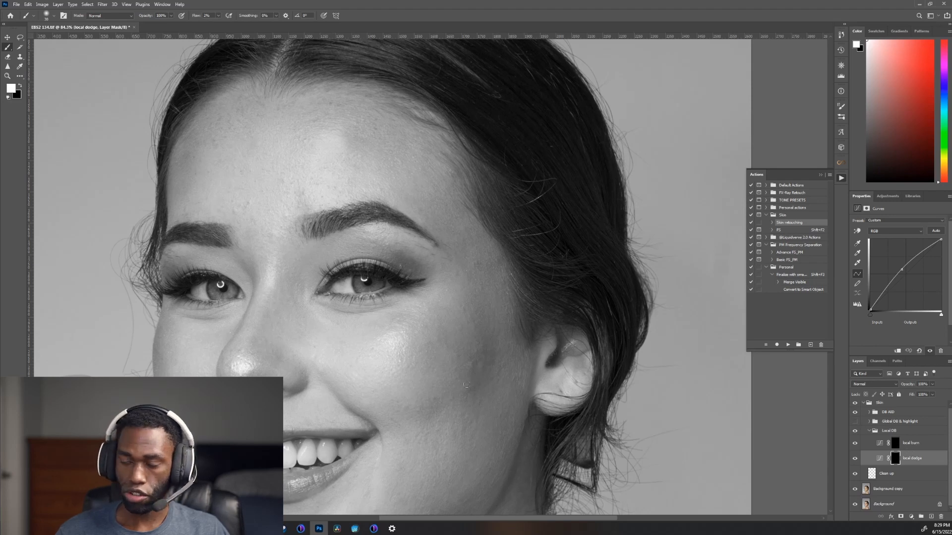
{"action": "left_click_drag", "start_coordinate": [398, 372], "coordinate": [436, 377]}
{"action": "mouse_move", "coordinate": [438, 378]}
{"action": "left_mouse_down"}
{"action": "mouse_move", "coordinate": [436, 348]}
{"action": "mouse_move", "coordinate": [390, 244]}
{"action": "left_mouse_up"}
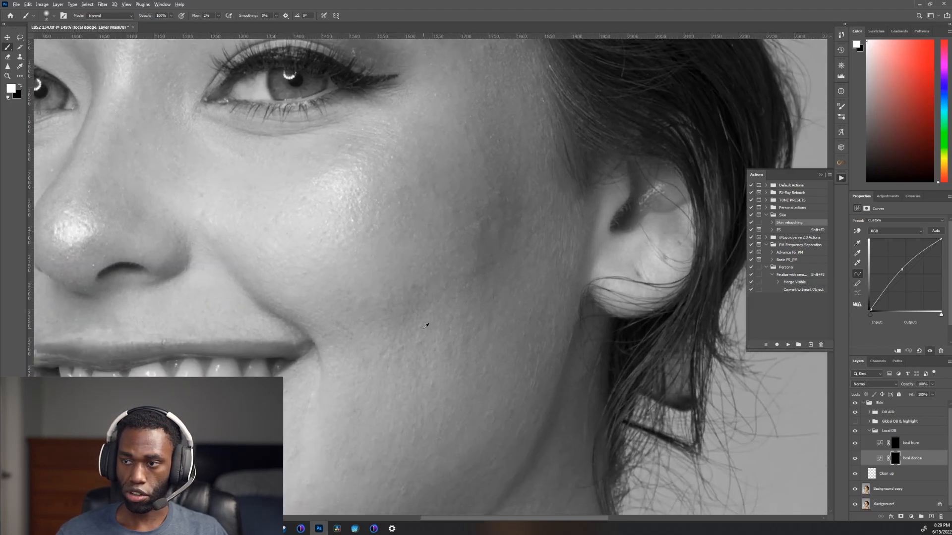
{"action": "left_click_drag", "start_coordinate": [427, 340], "coordinate": [438, 342]}
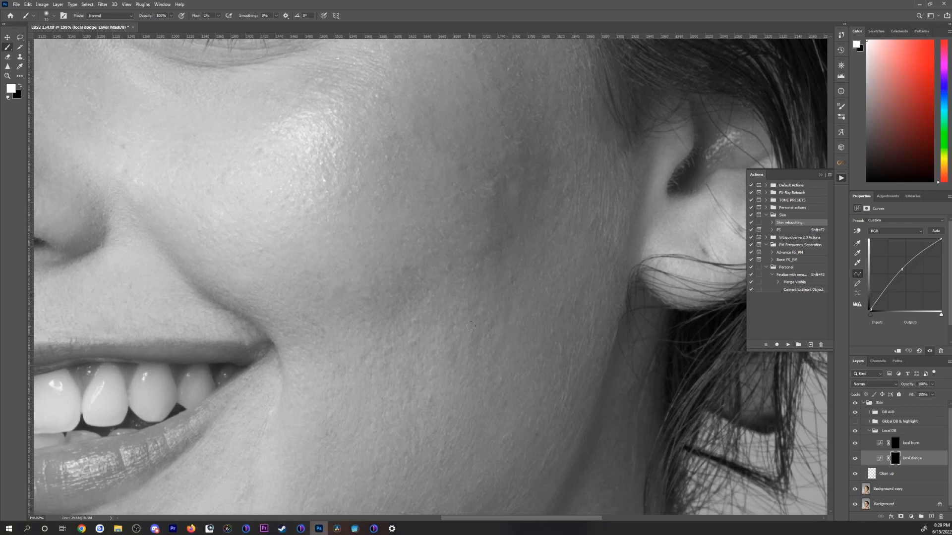
{"action": "left_click_drag", "start_coordinate": [473, 359], "coordinate": [455, 270]}
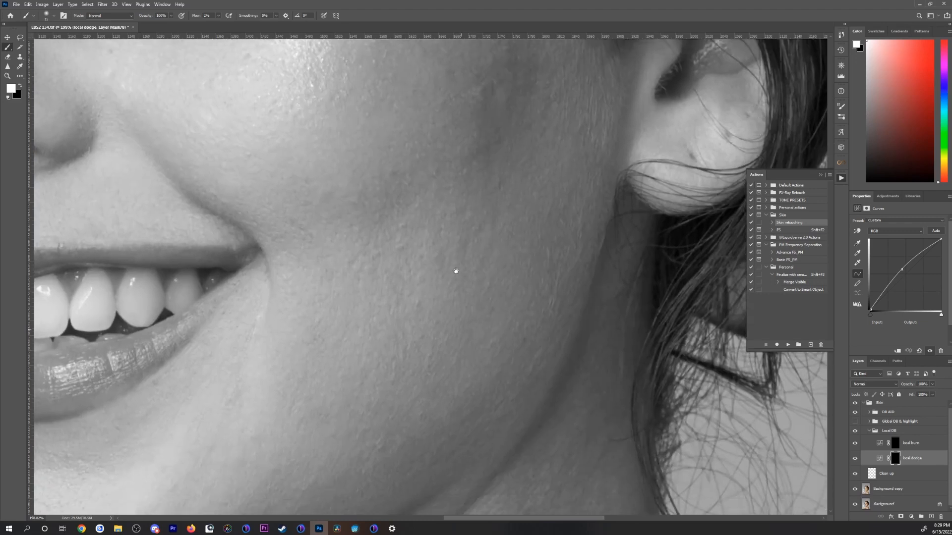
Step: Dodge the small dark spots on the lower cheek, chin and jaw, adapting the brush size to each blemish
{"action": "key", "text": "bracketright"}
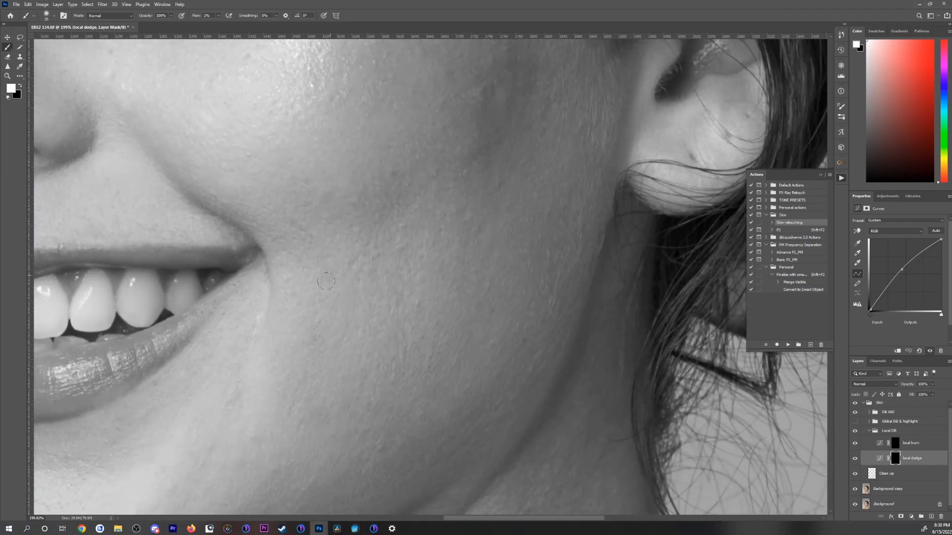
{"action": "left_click_drag", "start_coordinate": [347, 201], "coordinate": [431, 245]}
{"action": "key", "text": "bracketleft"}
{"action": "left_click_drag", "start_coordinate": [334, 358], "coordinate": [450, 108]}
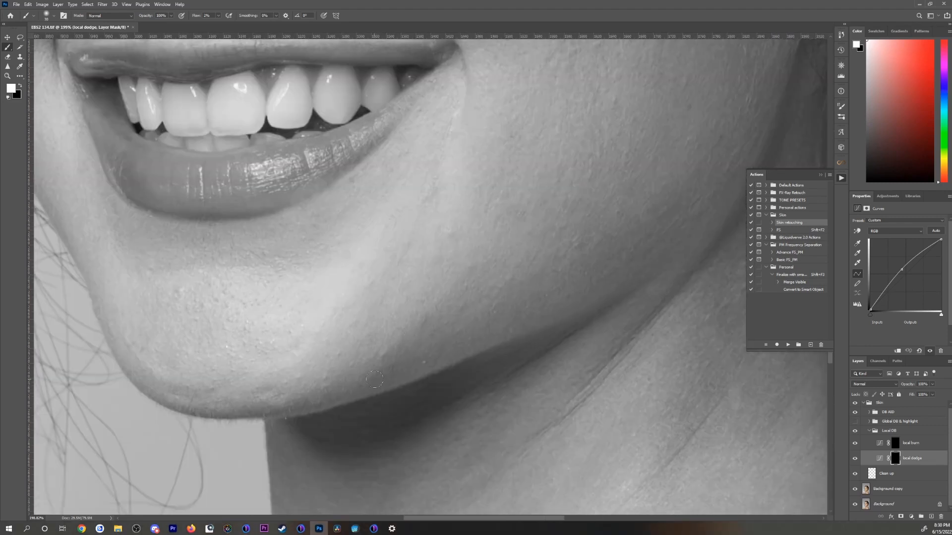
{"action": "left_click_drag", "start_coordinate": [252, 355], "coordinate": [367, 407]}
{"action": "key", "text": "bracketleft"}
{"action": "left_click_drag", "start_coordinate": [738, 244], "coordinate": [540, 335]}
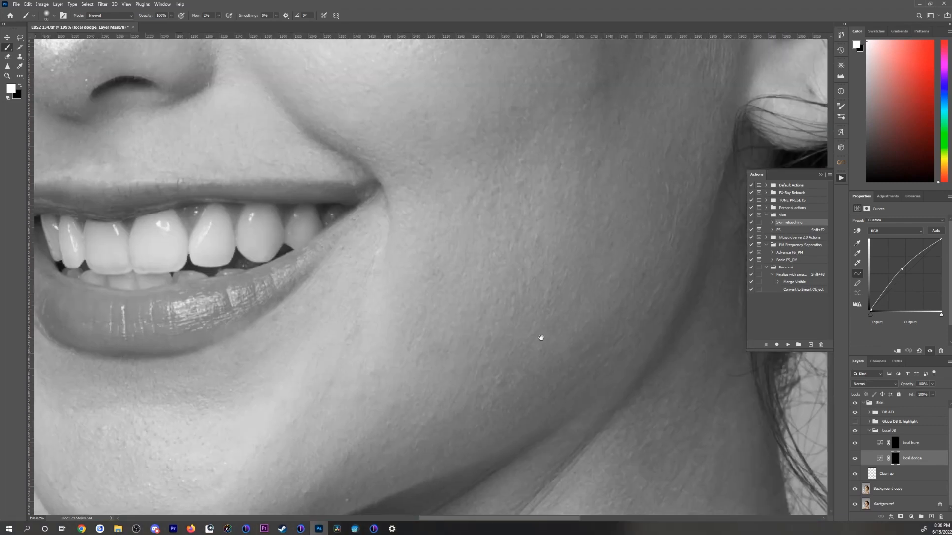
Step: Dodge the dark, uneven patches on the upper cheek in front of the ear with a larger brush
{"action": "left_click_drag", "start_coordinate": [435, 209], "coordinate": [354, 360]}
{"action": "key", "text": "bracketright"}
{"action": "key", "text": "bracketright"}
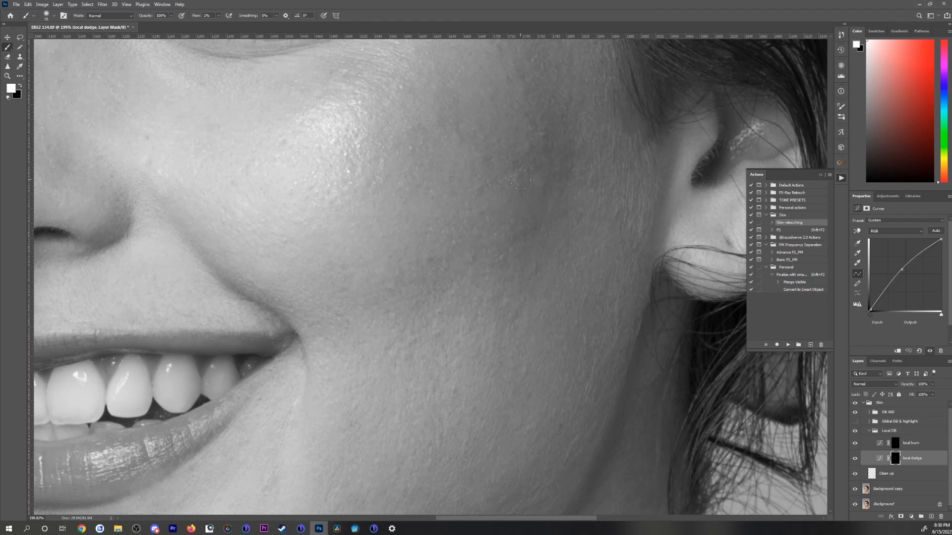
{"action": "left_click_drag", "start_coordinate": [521, 179], "coordinate": [562, 244]}
Step: Dodge the dark spots on the cheek at the bottle side of the face and around the nose and inner eye sockets
{"action": "left_click_drag", "start_coordinate": [223, 243], "coordinate": [639, 269]}
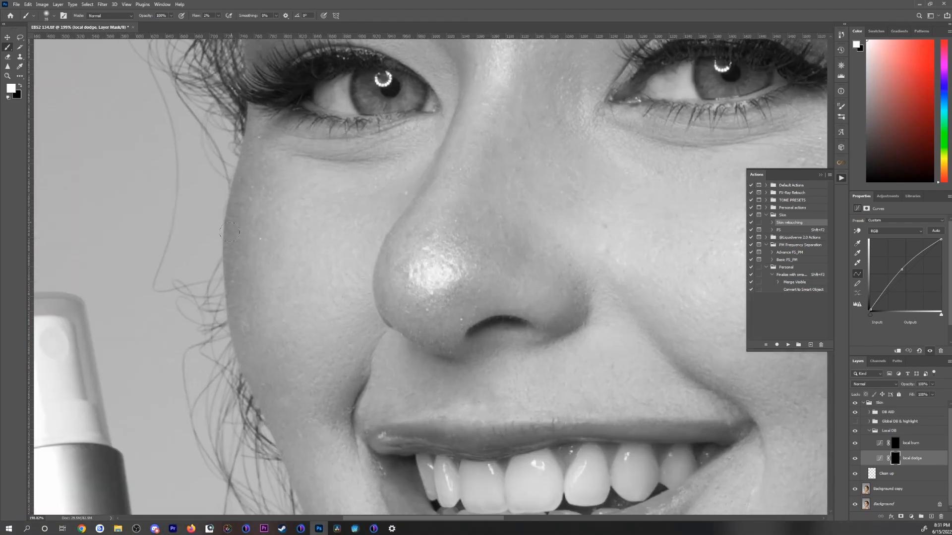
{"action": "left_click_drag", "start_coordinate": [327, 212], "coordinate": [216, 356]}
{"action": "left_click_drag", "start_coordinate": [319, 167], "coordinate": [350, 267]}
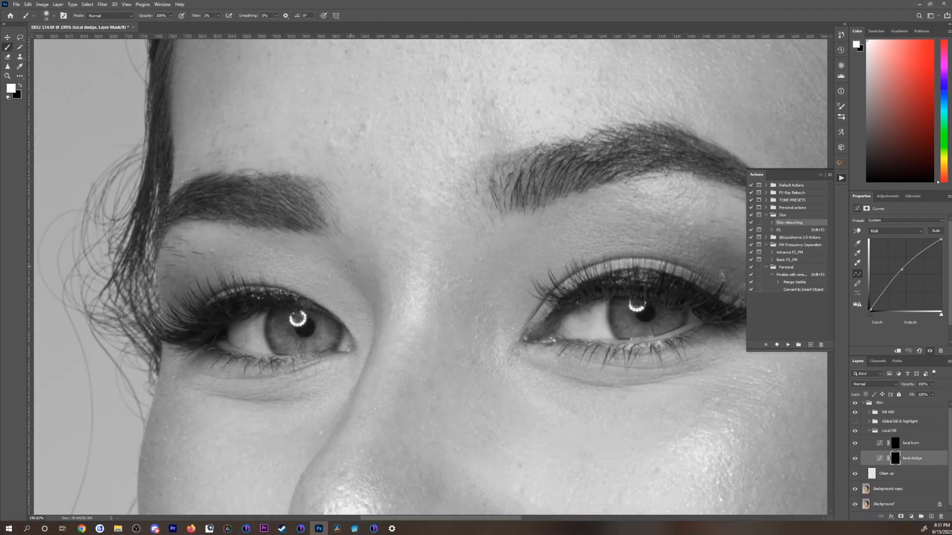
Step: Dodge the dark blotches across the forehead and towards the temple, adjusting the brush size and flow
{"action": "left_click_drag", "start_coordinate": [216, 263], "coordinate": [241, 397]}
{"action": "left_click_drag", "start_coordinate": [397, 208], "coordinate": [304, 347]}
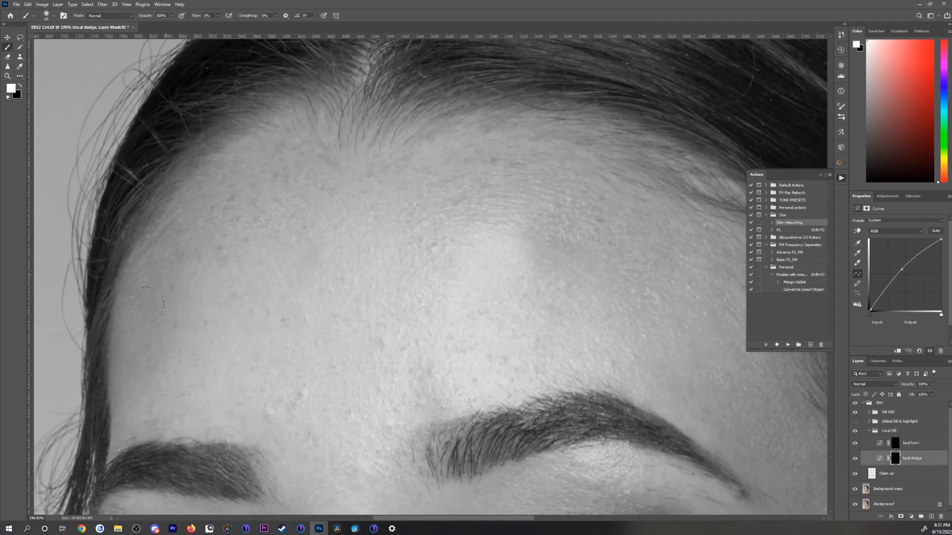
{"action": "left_click_drag", "start_coordinate": [695, 446], "coordinate": [297, 197]}
{"action": "key", "text": "bracketleft"}
{"action": "key", "text": "shift+0"}
{"action": "key", "text": "shift+3"}
{"action": "key", "text": "bracketright"}
Step: Even out the shadowed skin between the outer eye corner and the ear using a smaller dodging brush
{"action": "mouse_move", "coordinate": [418, 333]}
{"action": "left_mouse_down"}
{"action": "mouse_move", "coordinate": [366, 218]}
{"action": "mouse_move", "coordinate": [356, 70]}
{"action": "left_mouse_up"}
{"action": "key", "text": "bracketleft"}
{"action": "key", "text": "bracketleft"}
{"action": "key", "text": "bracketleft"}
{"action": "key", "text": "bracketleft"}
{"action": "key", "text": "bracketleft"}
{"action": "key", "text": "bracketleft"}
{"action": "key", "text": "bracketleft"}
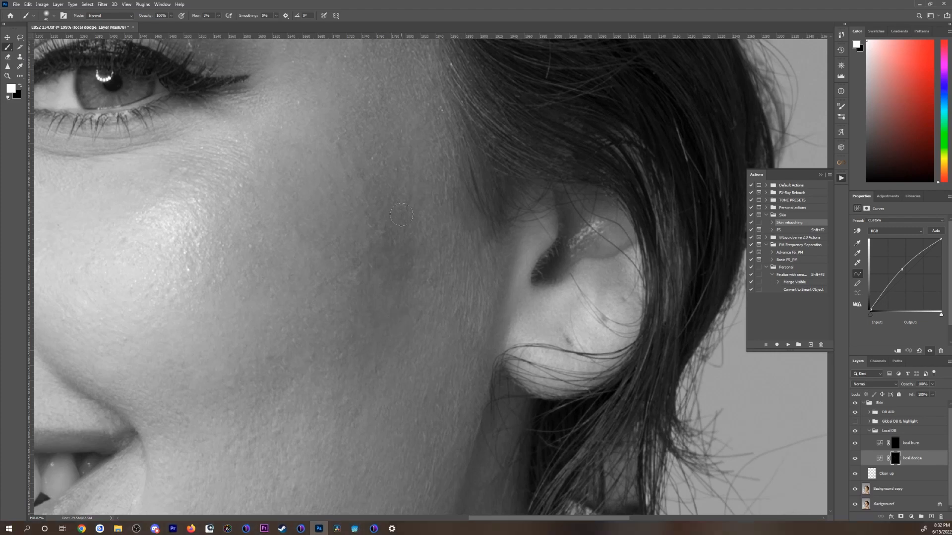
{"action": "left_click_drag", "start_coordinate": [347, 436], "coordinate": [347, 307]}
Step: Check the whole face, then dodge the dark spots on the nose bridge beside the inner eye corner
{"action": "scroll", "coordinate": [347, 306], "scroll_direction": "down", "scroll_amount": 5}
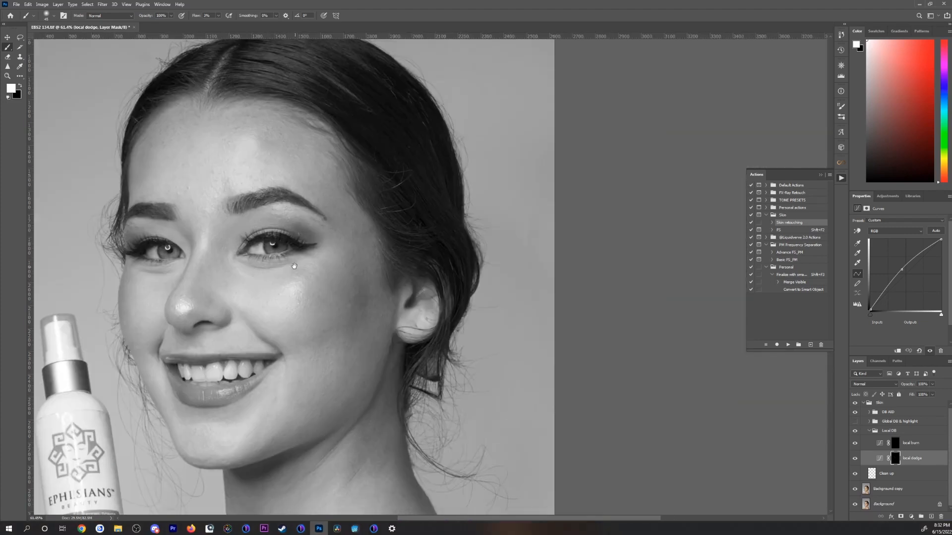
{"action": "scroll", "coordinate": [138, 144], "scroll_direction": "up", "scroll_amount": 5}
{"action": "key", "text": "bracketright"}
{"action": "key", "text": "bracketright"}
{"action": "key", "text": "bracketleft"}
{"action": "mouse_move", "coordinate": [278, 277]}
{"action": "left_mouse_down"}
{"action": "mouse_move", "coordinate": [235, 465]}
{"action": "mouse_move", "coordinate": [87, 381]}
{"action": "mouse_move", "coordinate": [106, 234]}
{"action": "mouse_move", "coordinate": [196, 111]}
{"action": "left_mouse_up"}
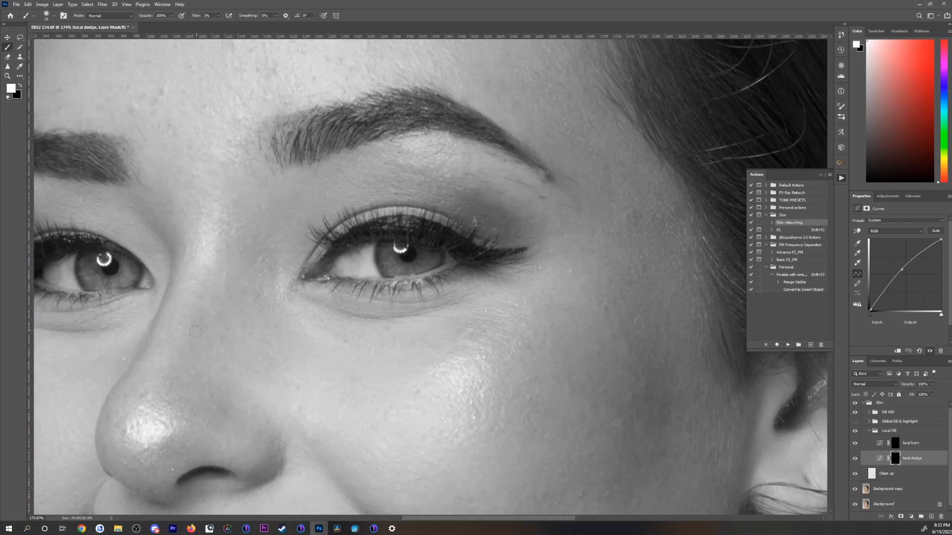
Step: Dodge the uneven tones around the ear-side eye, from the inner lid to the upper cheek, with varying brush sizes
{"action": "key", "text": "bracketright"}
{"action": "key", "text": "bracketright"}
{"action": "key", "text": "bracketright"}
{"action": "left_click_drag", "start_coordinate": [270, 276], "coordinate": [176, 190]}
{"action": "key", "text": "bracketleft"}
{"action": "key", "text": "bracketleft"}
{"action": "key", "text": "bracketleft"}
{"action": "key", "text": "bracketleft"}
{"action": "key", "text": "bracketleft"}
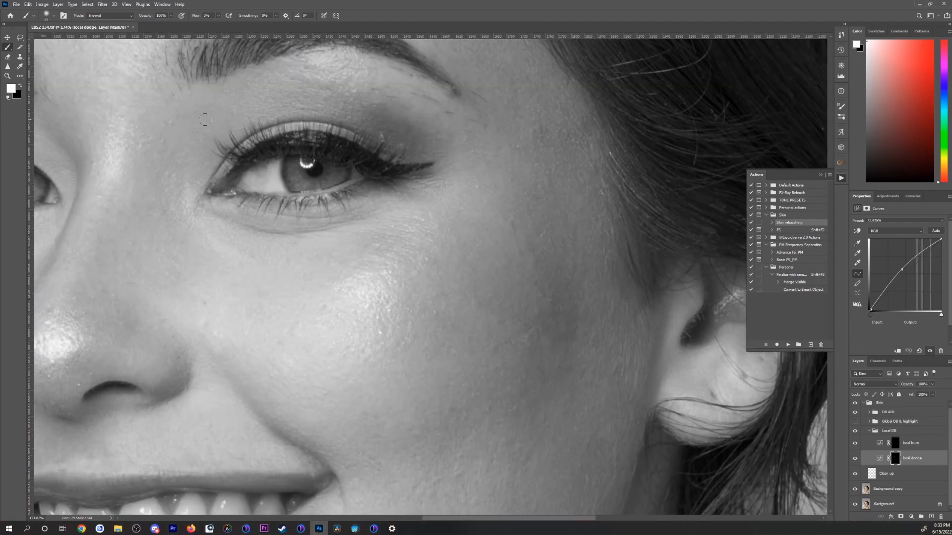
Step: Dodge the remaining dark spots from the ear-side cheek down to the lower jaw, varying the brush size
{"action": "mouse_move", "coordinate": [437, 347]}
{"action": "left_mouse_down"}
{"action": "mouse_move", "coordinate": [290, 410]}
{"action": "mouse_move", "coordinate": [257, 247]}
{"action": "mouse_move", "coordinate": [281, 112]}
{"action": "left_mouse_up"}
{"action": "key", "text": "bracketright"}
{"action": "key", "text": "bracketright"}
{"action": "key", "text": "bracketright"}
{"action": "key", "text": "bracketright"}
{"action": "key", "text": "bracketright"}
{"action": "key", "text": "bracketright"}
{"action": "left_click_drag", "start_coordinate": [438, 278], "coordinate": [573, 76]}
{"action": "key", "text": "bracketleft"}
{"action": "key", "text": "bracketleft"}
{"action": "key", "text": "bracketleft"}
{"action": "key", "text": "bracketleft"}
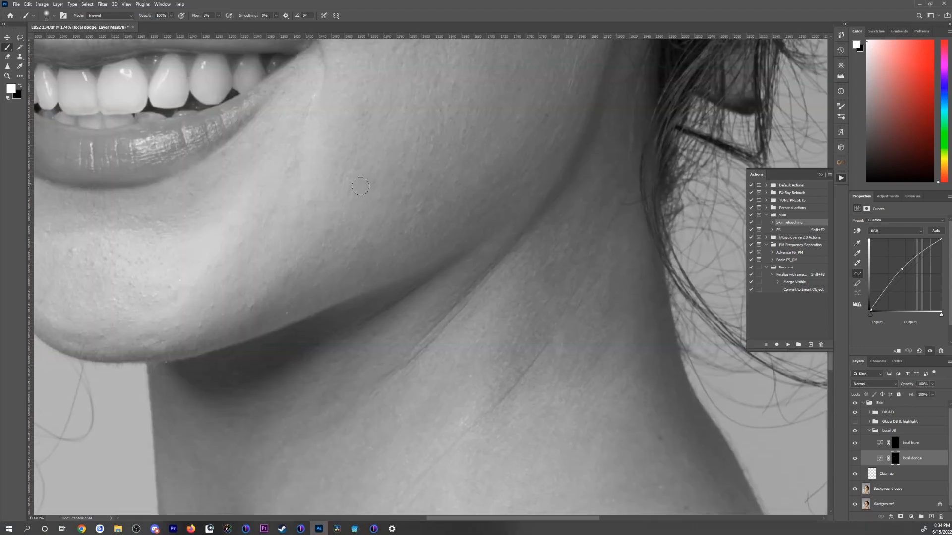
Step: Smooth the dark texture along the jawline and on the chin by dodging with alternating brush sizes
{"action": "key", "text": "bracketright"}
{"action": "key", "text": "bracketright"}
{"action": "key", "text": "bracketright"}
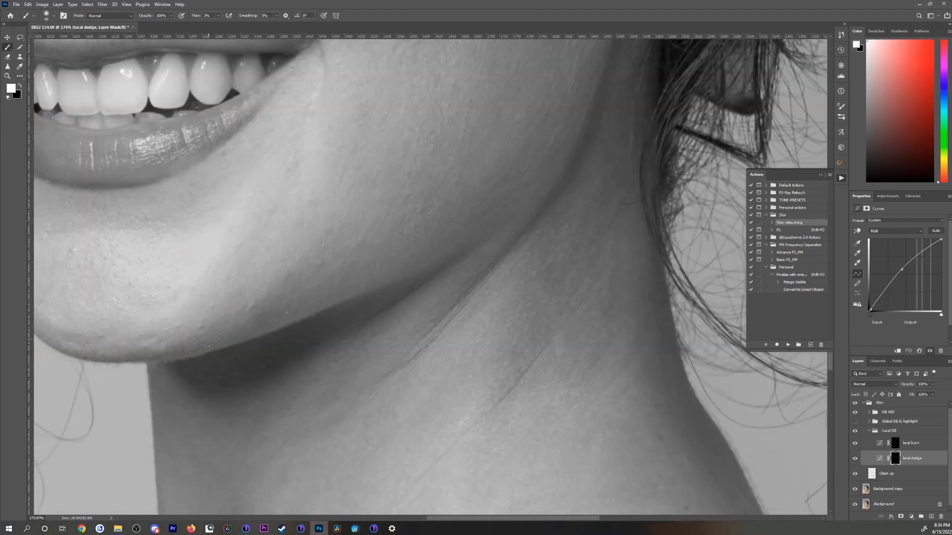
{"action": "left_click_drag", "start_coordinate": [242, 327], "coordinate": [352, 314]}
{"action": "key", "text": "bracketleft"}
{"action": "key", "text": "bracketleft"}
{"action": "key", "text": "bracketleft"}
{"action": "key", "text": "bracketleft"}
{"action": "key", "text": "bracketleft"}
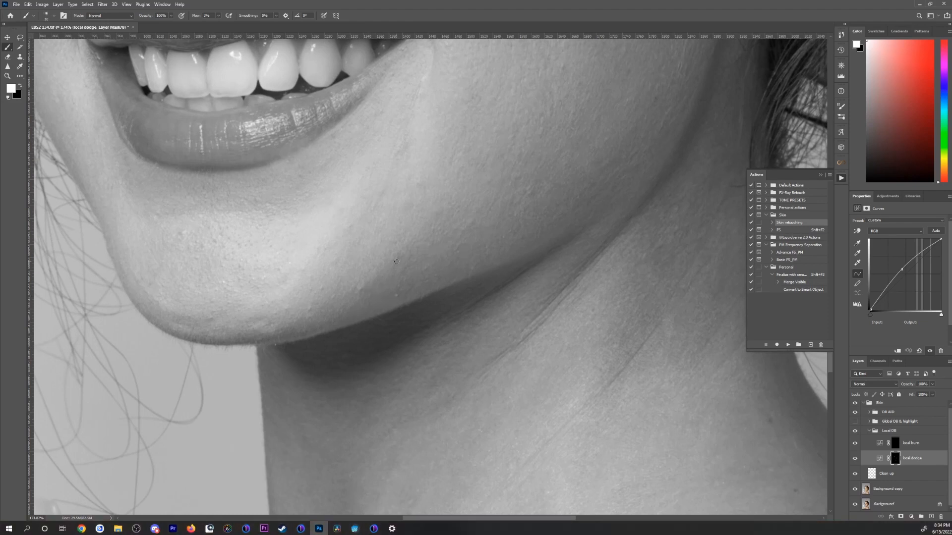
{"action": "key", "text": "bracketright"}
{"action": "key", "text": "bracketright"}
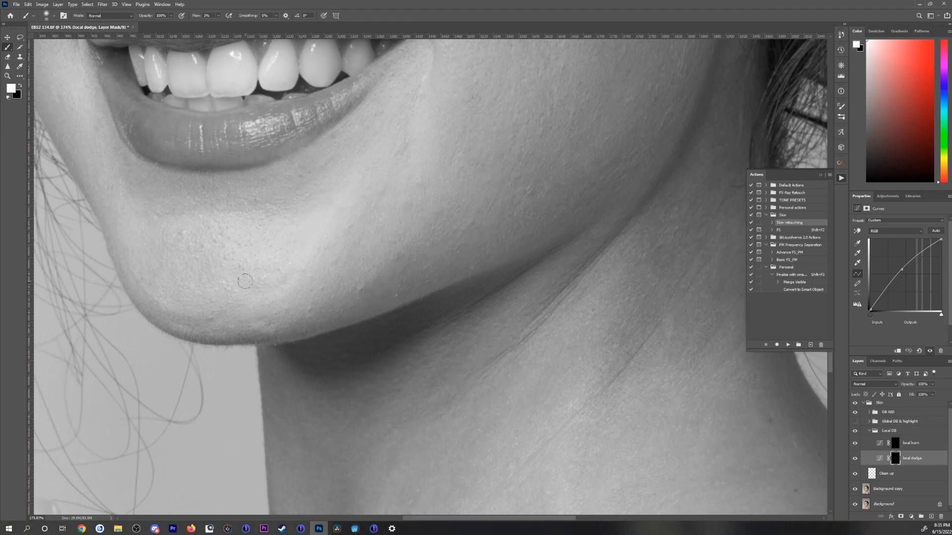
Step: Dodge the dark areas along the neck below the ear, varying the brush size
{"action": "scroll", "coordinate": [245, 281], "scroll_direction": "down", "scroll_amount": 5}
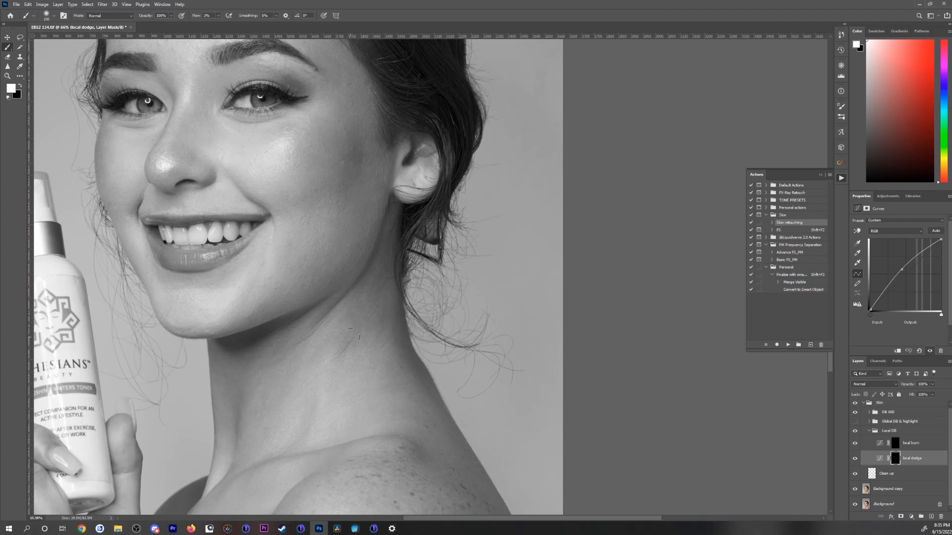
{"action": "mouse_move", "coordinate": [292, 420]}
{"action": "left_mouse_down"}
{"action": "mouse_move", "coordinate": [340, 299]}
{"action": "mouse_move", "coordinate": [327, 397]}
{"action": "left_mouse_up"}
{"action": "key", "text": "bracketright"}
{"action": "key", "text": "bracketright"}
{"action": "key", "text": "bracketleft"}
{"action": "key", "text": "bracketleft"}
{"action": "key", "text": "bracketleft"}
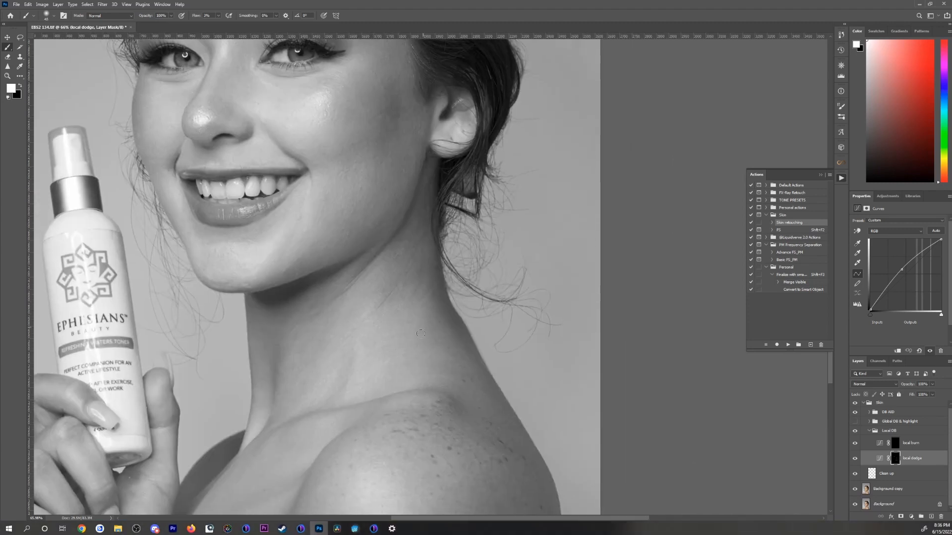
Step: Dodge the uneven tones at the base of the neck and on the upper chest
{"action": "key", "text": "bracketright"}
{"action": "key", "text": "bracketright"}
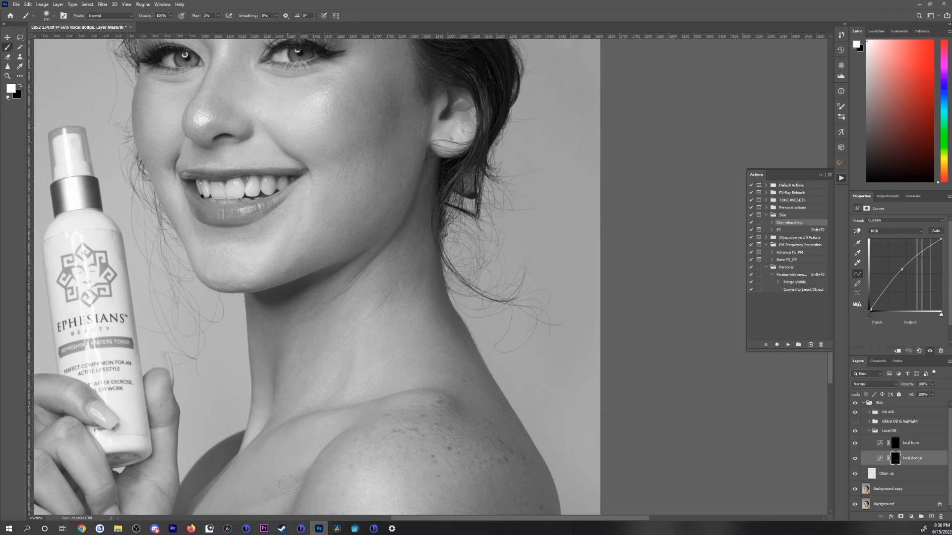
{"action": "key", "text": "bracketright"}
{"action": "key", "text": "bracketright"}
{"action": "key", "text": "bracketleft"}
{"action": "key", "text": "bracketleft"}
{"action": "key", "text": "bracketleft"}
{"action": "key", "text": "bracketleft"}
{"action": "key", "text": "bracketleft"}
{"action": "key", "text": "bracketleft"}
{"action": "key", "text": "bracketleft"}
{"action": "key", "text": "bracketleft"}
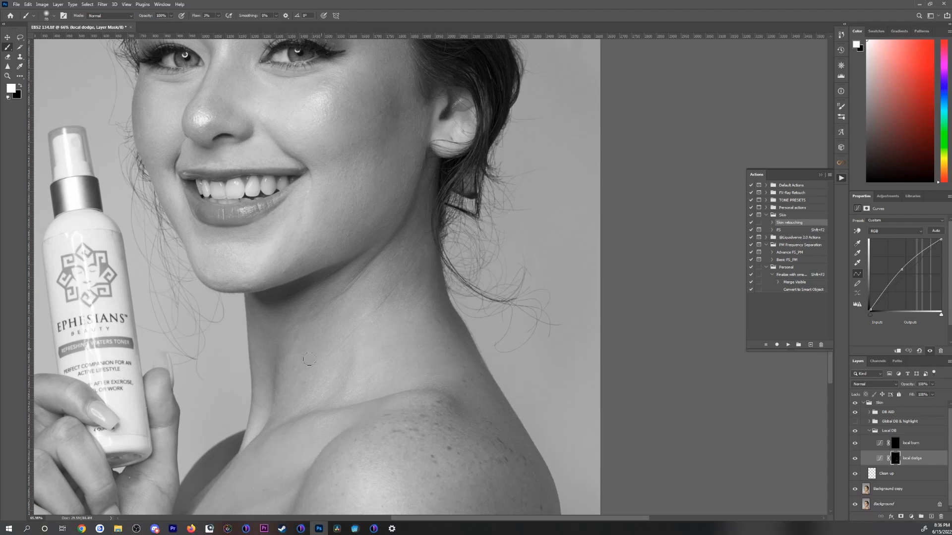
Step: Lighten the darker creases and transitions on the front and side of the neck with a larger dodging brush
{"action": "key", "text": "bracketright"}
{"action": "key", "text": "bracketright"}
{"action": "key", "text": "bracketright"}
{"action": "key", "text": "bracketright"}
{"action": "key", "text": "bracketright"}
{"action": "key", "text": "bracketright"}
{"action": "key", "text": "bracketright"}
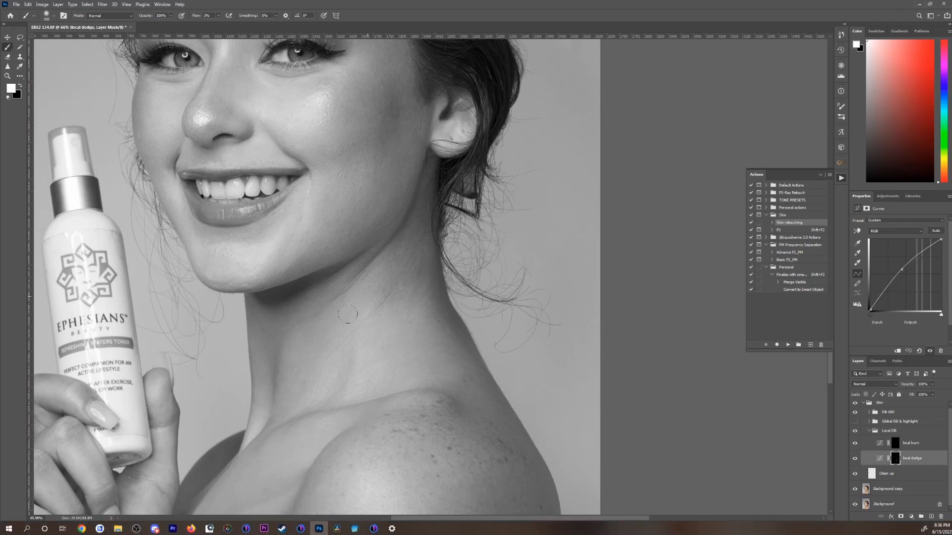
{"action": "key", "text": "bracketright"}
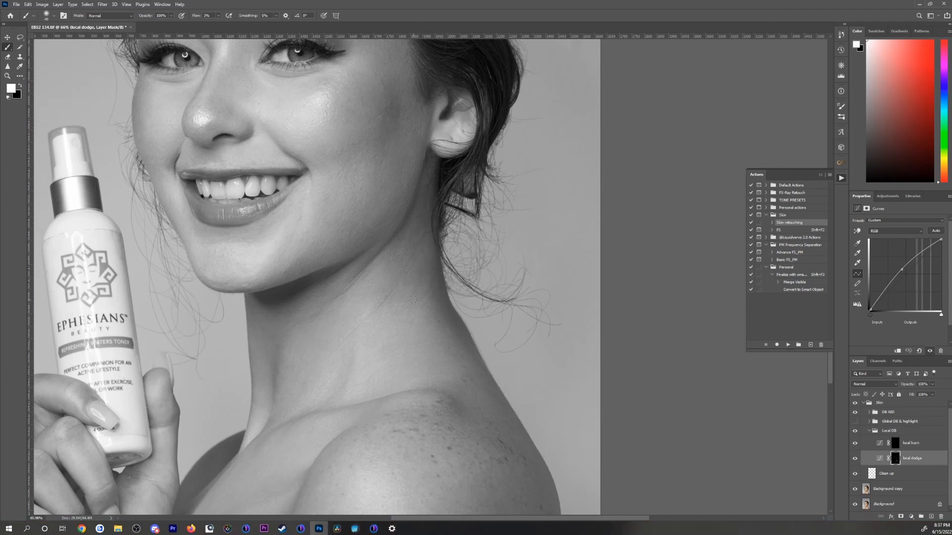
{"action": "key", "text": "bracketright"}
{"action": "key", "text": "bracketright"}
{"action": "key", "text": "bracketright"}
{"action": "key", "text": "bracketright"}
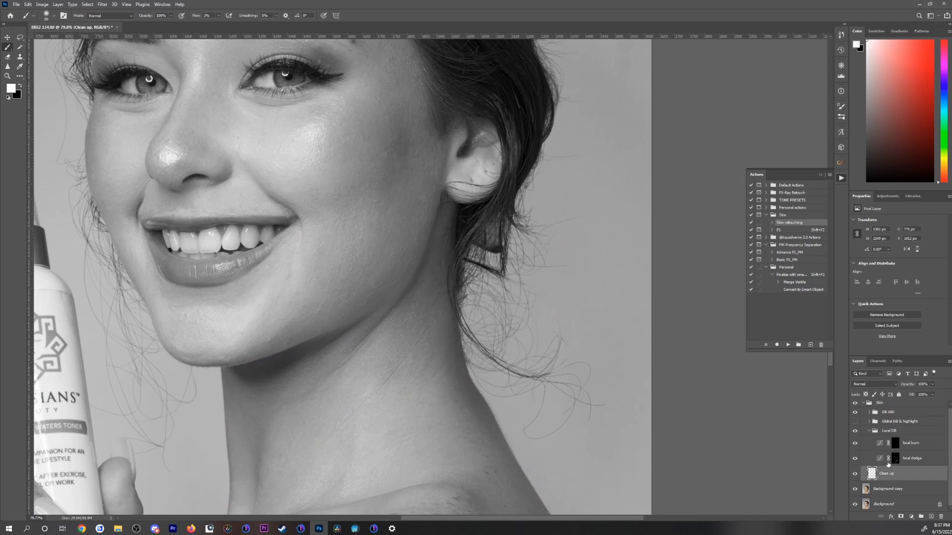
Step: Load the local dodge mask as a selection to check it, then activate the Clean up layer and view it in colour
{"action": "left_click", "coordinate": [895, 459]}
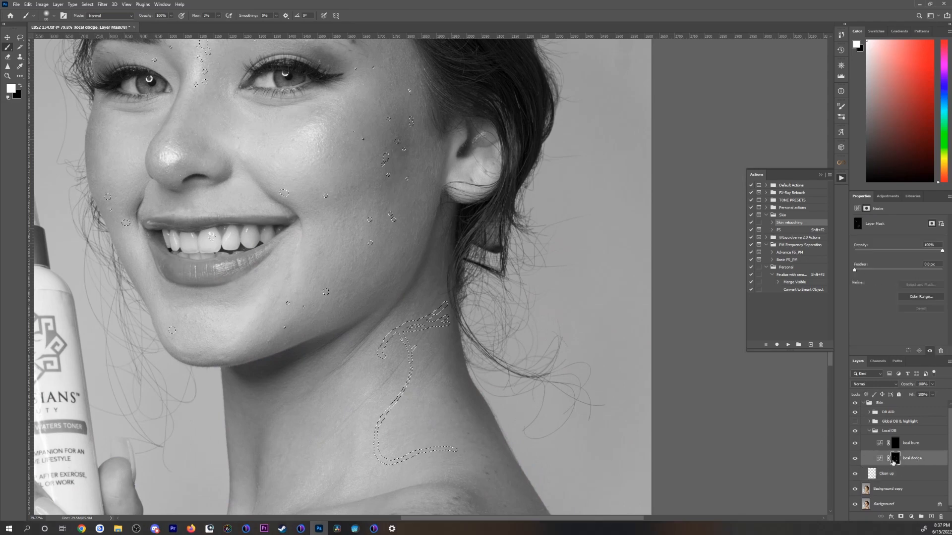
{"action": "left_click", "coordinate": [855, 412]}
{"action": "left_click", "coordinate": [886, 474]}
{"action": "key", "text": "e"}
{"action": "left_click", "coordinate": [855, 412]}
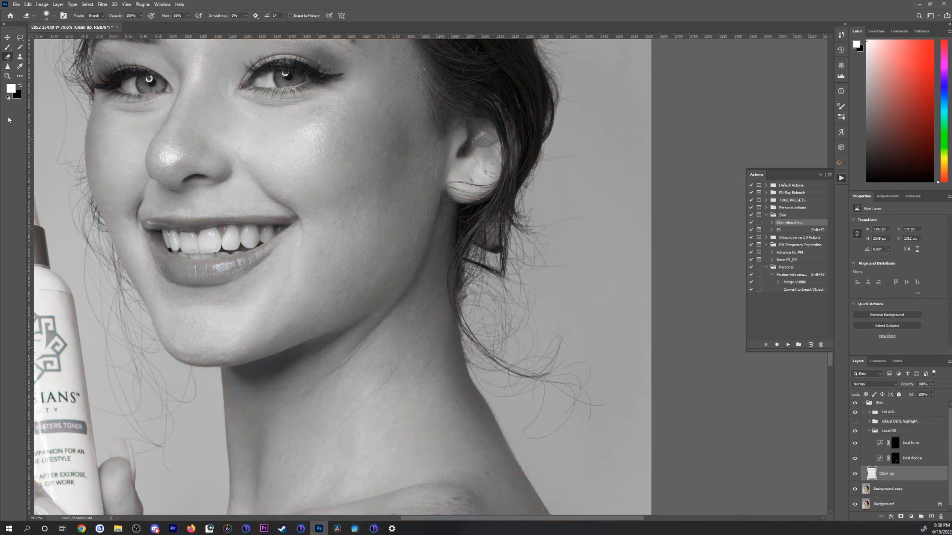
{"action": "left_click", "coordinate": [855, 412]}
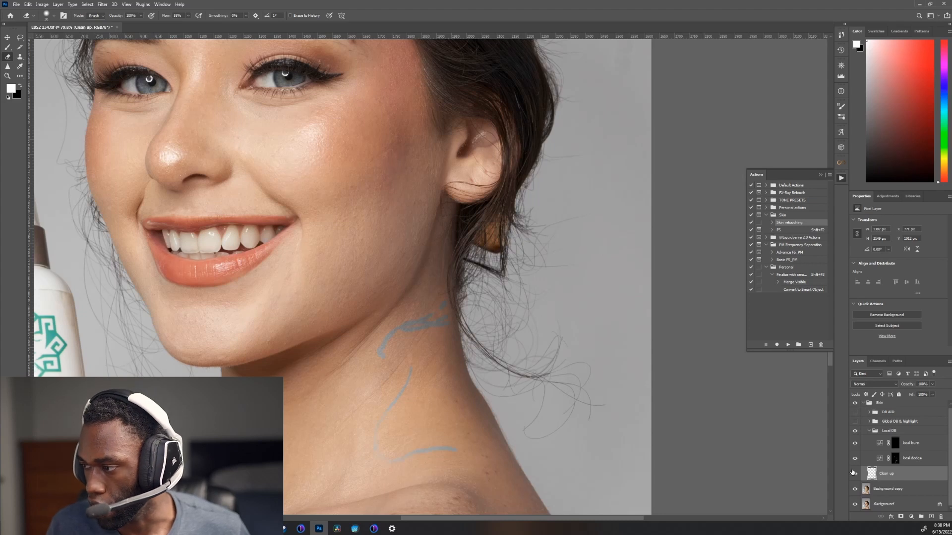
Step: Switch to the Spot Healing Brush and compare the blue neck streaks with the DB AID group shown and hidden
{"action": "left_click", "coordinate": [20, 55]}
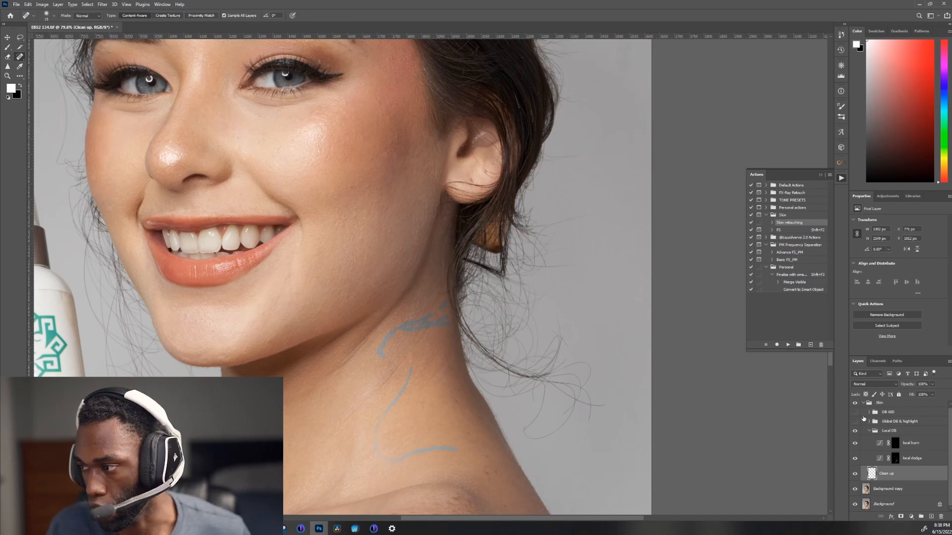
{"action": "left_click", "coordinate": [855, 413]}
{"action": "left_click", "coordinate": [856, 413]}
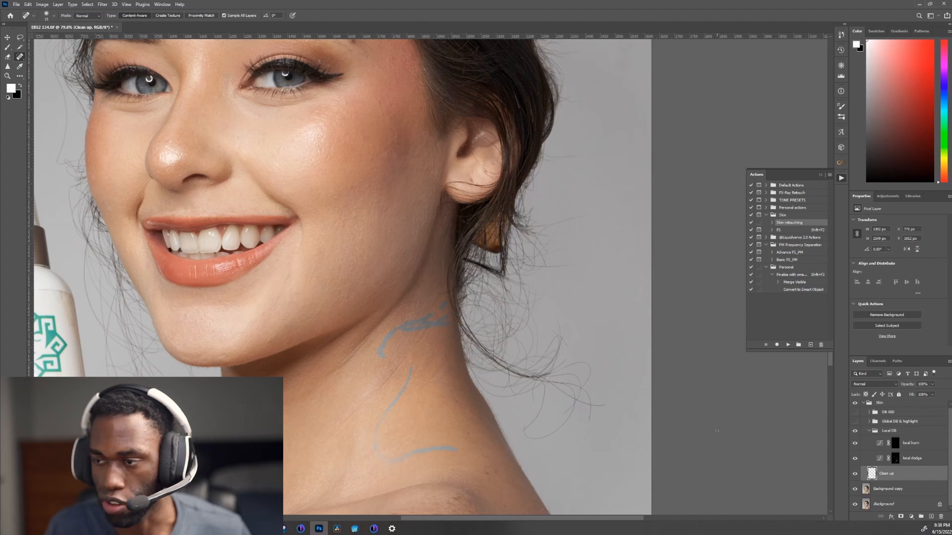
Step: Erase the blue streaks on the neck from the Clean up layer with an enlarged Eraser
{"action": "key", "text": "e"}
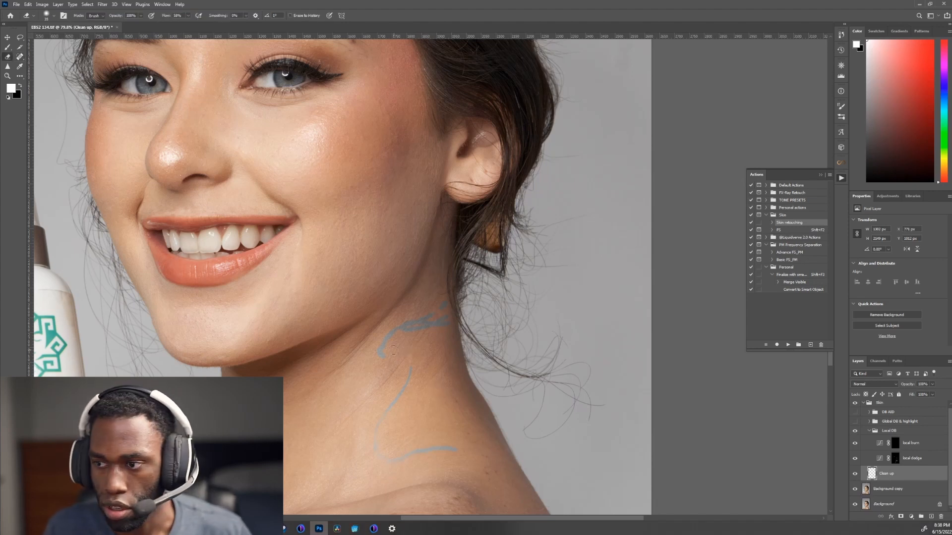
{"action": "key", "text": "bracketright"}
{"action": "key", "text": "bracketright"}
{"action": "key", "text": "bracketright"}
{"action": "key", "text": "bracketright"}
{"action": "key", "text": "bracketright"}
{"action": "key", "text": "bracketright"}
{"action": "key", "text": "bracketright"}
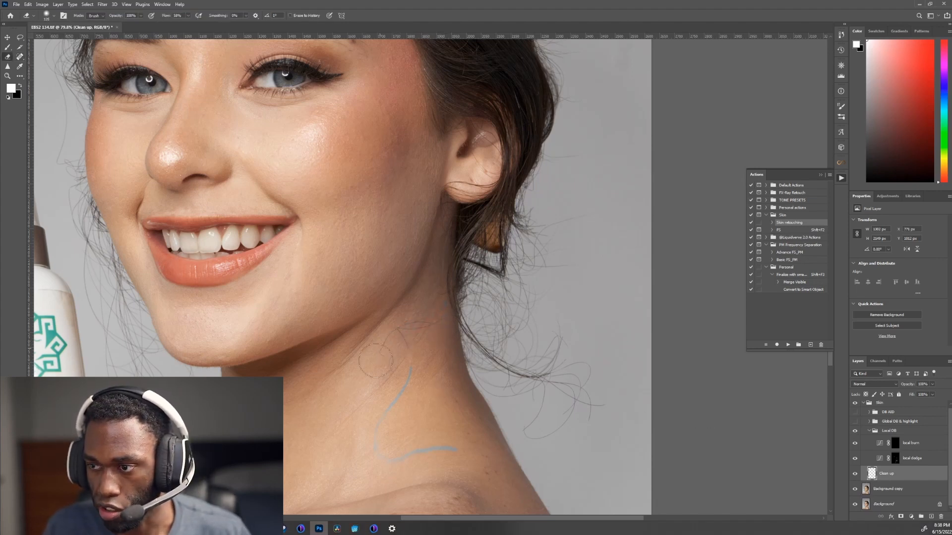
{"action": "mouse_move", "coordinate": [375, 360]}
{"action": "left_mouse_down"}
{"action": "mouse_move", "coordinate": [396, 388]}
{"action": "mouse_move", "coordinate": [378, 424]}
{"action": "mouse_move", "coordinate": [393, 450]}
{"action": "mouse_move", "coordinate": [439, 458]}
{"action": "mouse_move", "coordinate": [416, 455]}
{"action": "mouse_move", "coordinate": [434, 449]}
{"action": "mouse_move", "coordinate": [397, 437]}
{"action": "left_mouse_up"}
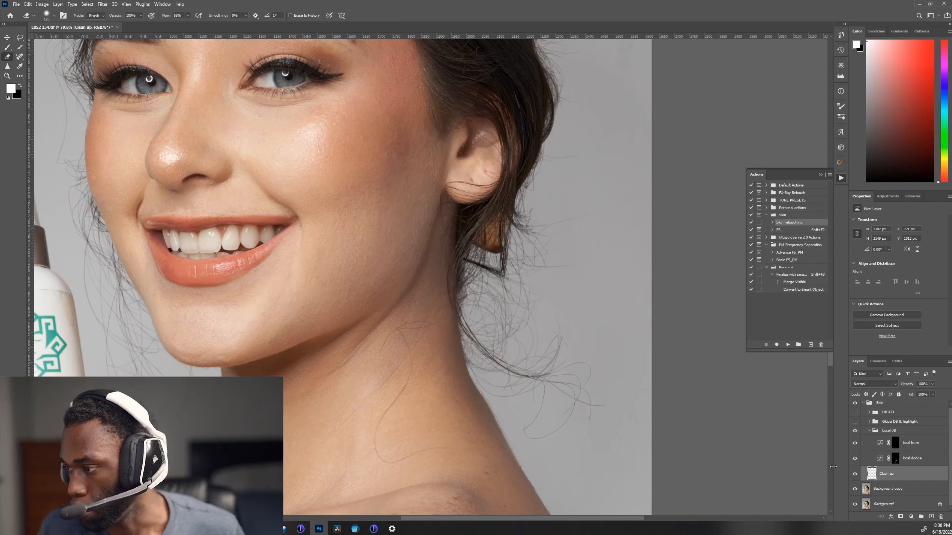
{"action": "scroll", "coordinate": [473, 315], "scroll_direction": "up", "scroll_amount": 6}
{"action": "scroll", "coordinate": [461, 326], "scroll_direction": "down", "scroll_amount": 7}
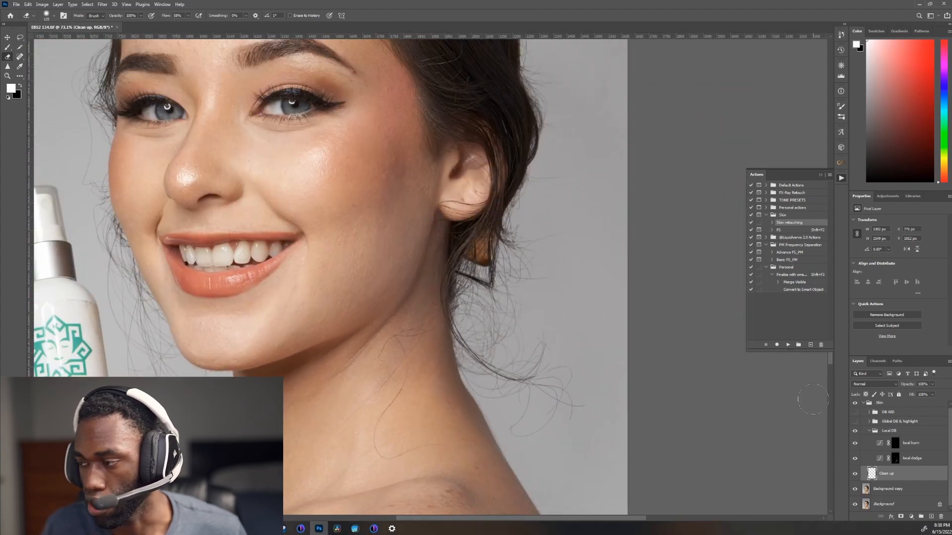
Step: Check the tonal retouching on the whole portrait by comparing the local dodge layer hidden and shown in the DB AID view
{"action": "left_click", "coordinate": [869, 431]}
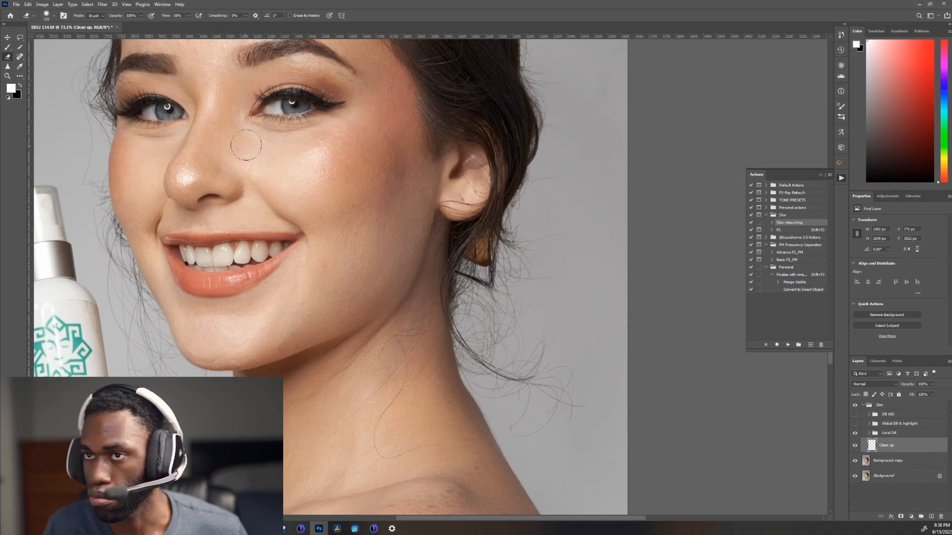
{"action": "key", "text": "j"}
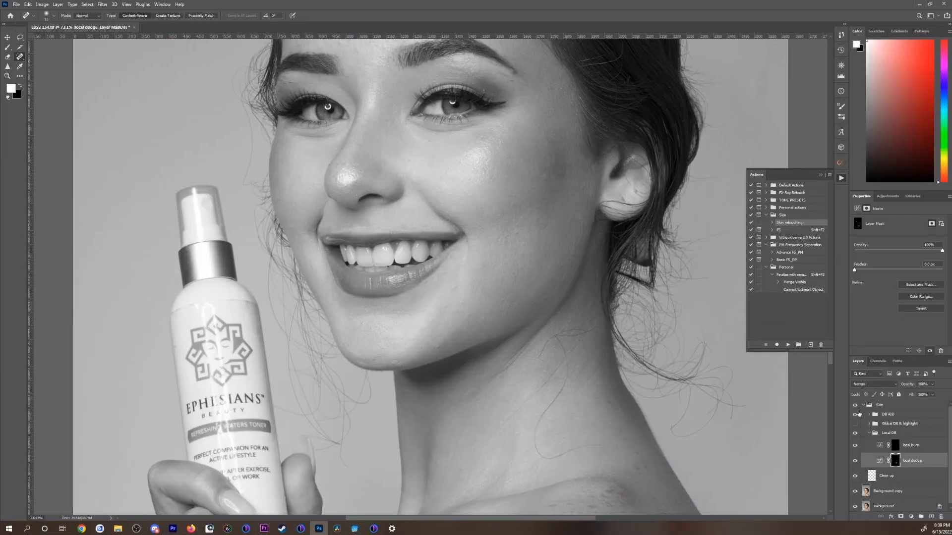
{"action": "left_click", "coordinate": [856, 414]}
{"action": "scroll", "coordinate": [395, 416], "scroll_direction": "down", "scroll_amount": 5}
{"action": "left_click_drag", "start_coordinate": [396, 416], "coordinate": [362, 380]}
{"action": "left_click", "coordinate": [856, 461]}
{"action": "left_click", "coordinate": [855, 461]}
{"action": "left_click", "coordinate": [855, 414]}
Step: Activate the local burn mask and darken the outer cheek and upper neck with a smaller brush
{"action": "left_click", "coordinate": [892, 445]}
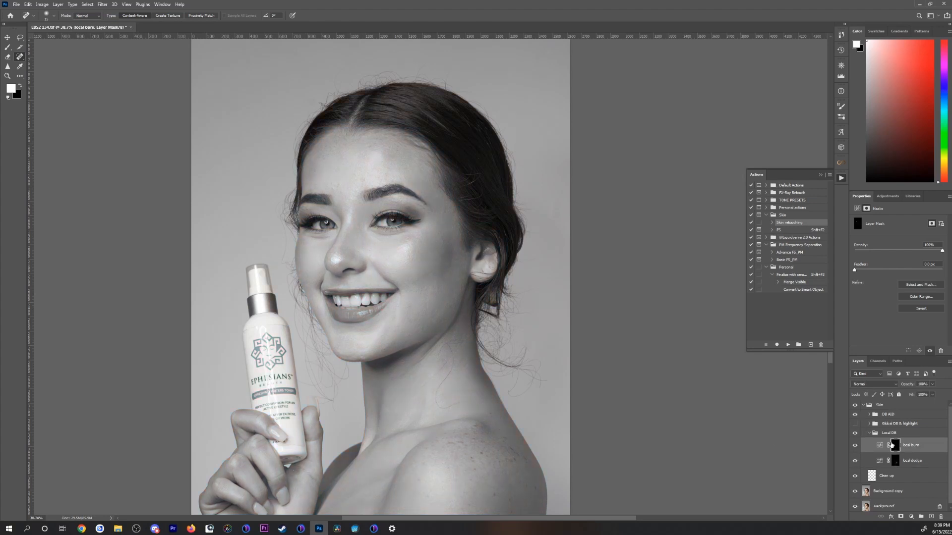
{"action": "key", "text": "b"}
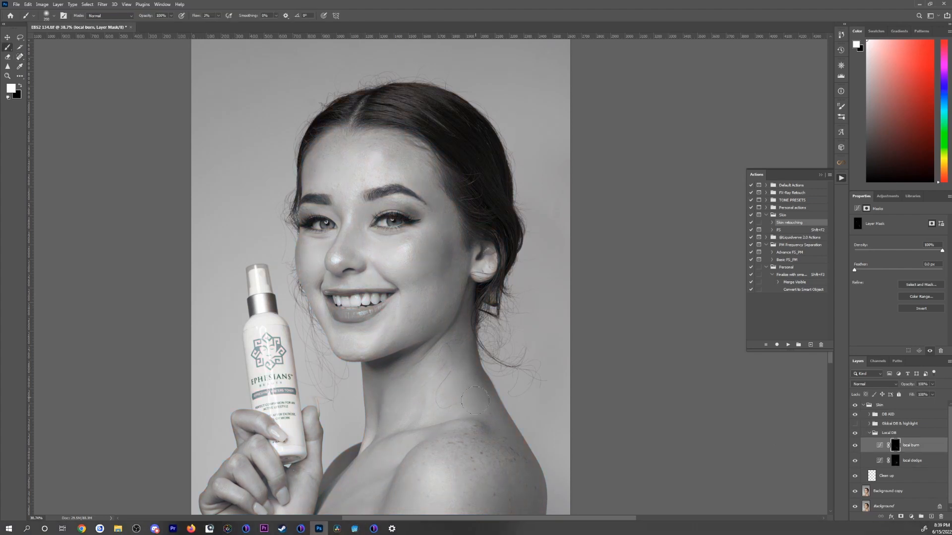
{"action": "key", "text": "bracketleft"}
{"action": "key", "text": "bracketleft"}
{"action": "key", "text": "bracketleft"}
{"action": "key", "text": "bracketleft"}
{"action": "key", "text": "bracketleft"}
{"action": "left_click_drag", "start_coordinate": [462, 279], "coordinate": [487, 335]}
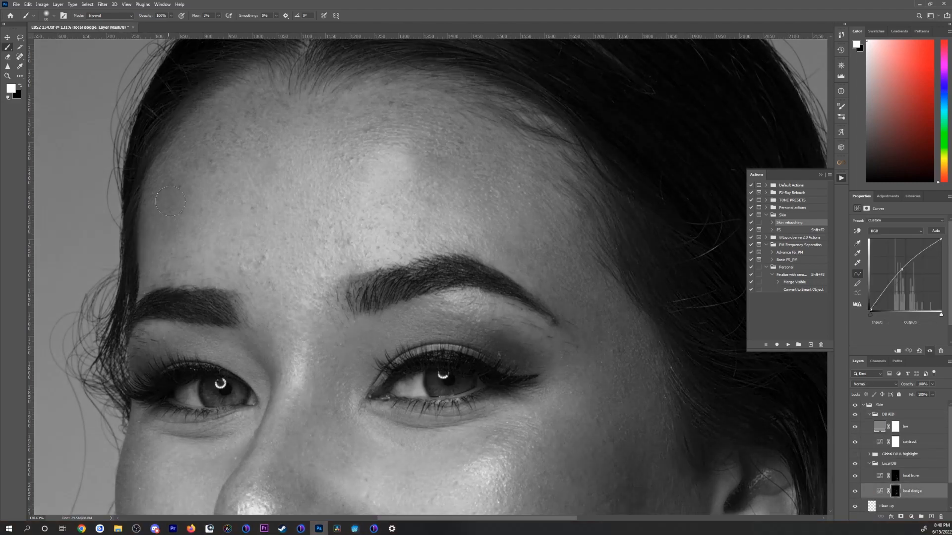
Step: Lighten the dark patches across the forehead and temple on the local dodge mask, reducing the brush size for finer spots
{"action": "mouse_move", "coordinate": [327, 162]}
{"action": "left_mouse_down"}
{"action": "mouse_move", "coordinate": [161, 200]}
{"action": "mouse_move", "coordinate": [104, 160]}
{"action": "left_mouse_up"}
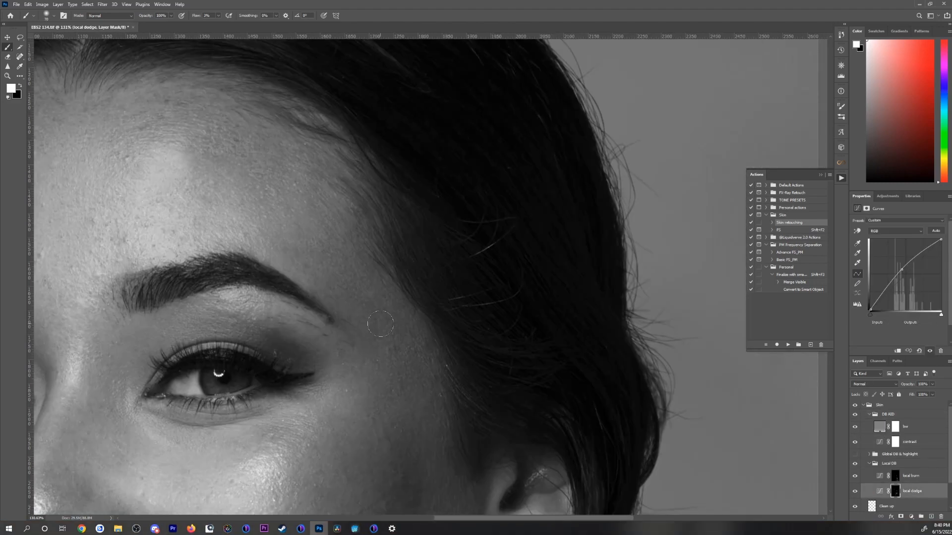
{"action": "left_click_drag", "start_coordinate": [213, 225], "coordinate": [354, 224]}
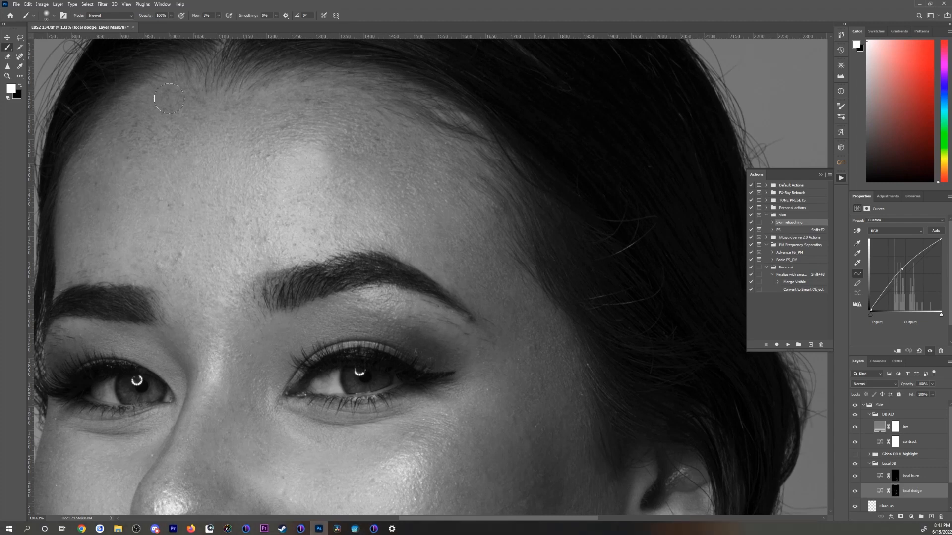
{"action": "mouse_move", "coordinate": [236, 230]}
{"action": "left_mouse_down"}
{"action": "mouse_move", "coordinate": [116, 304]}
{"action": "mouse_move", "coordinate": [94, 300]}
{"action": "left_mouse_up"}
{"action": "left_click_drag", "start_coordinate": [323, 210], "coordinate": [233, 211]}
{"action": "key", "text": "["}
{"action": "key", "text": "["}
{"action": "key", "text": "["}
{"action": "key", "text": "["}
{"action": "key", "text": "["}
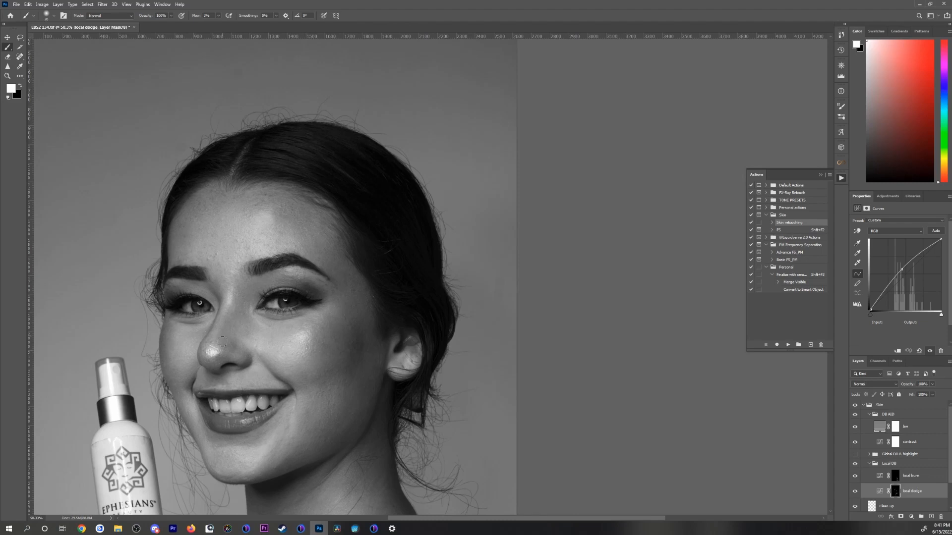
Step: Even out the remaining dark areas around the nose, cheeks and jaw on the local dodge mask, adjusting the brush size as needed
{"action": "key", "text": "bracketleft"}
{"action": "key", "text": "bracketleft"}
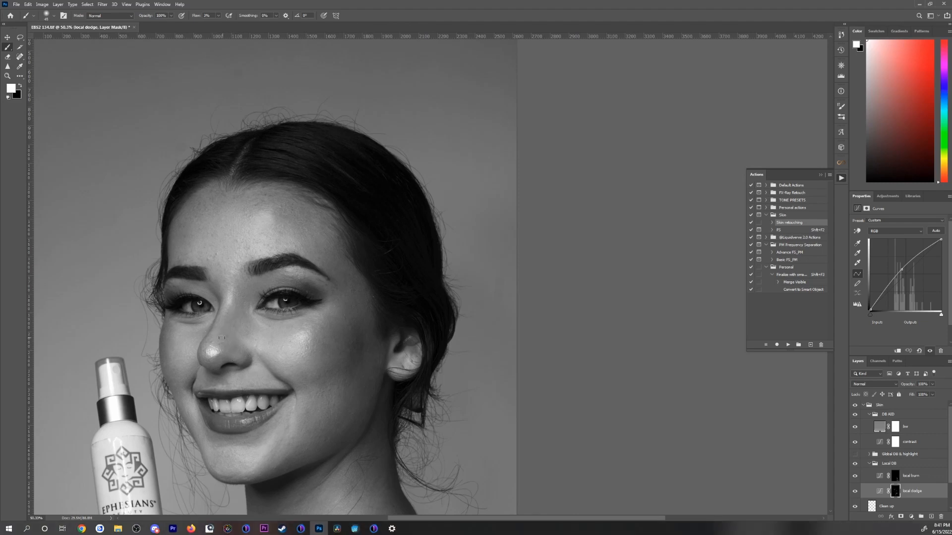
{"action": "key", "text": "bracketright"}
{"action": "key", "text": "bracketright"}
{"action": "key", "text": "bracketright"}
{"action": "key", "text": "bracketright"}
{"action": "key", "text": "bracketright"}
{"action": "key", "text": "bracketright"}
{"action": "key", "text": "bracketleft"}
{"action": "key", "text": "bracketleft"}
{"action": "key", "text": "bracketleft"}
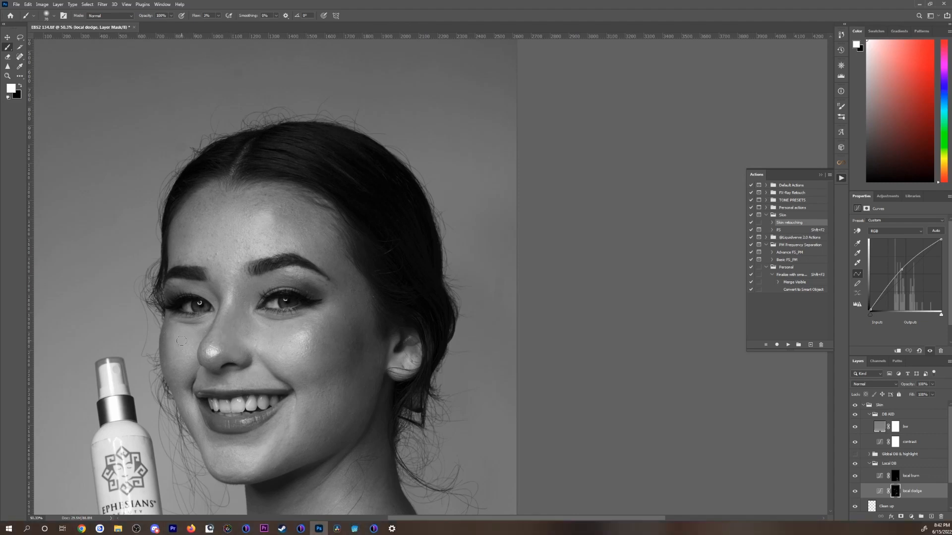
{"action": "left_click_drag", "start_coordinate": [340, 278], "coordinate": [291, 294]}
{"action": "key", "text": "bracketleft"}
{"action": "key", "text": "bracketleft"}
{"action": "key", "text": "bracketleft"}
{"action": "key", "text": "bracketleft"}
{"action": "key", "text": "bracketleft"}
{"action": "left_click_drag", "start_coordinate": [297, 422], "coordinate": [305, 319]}
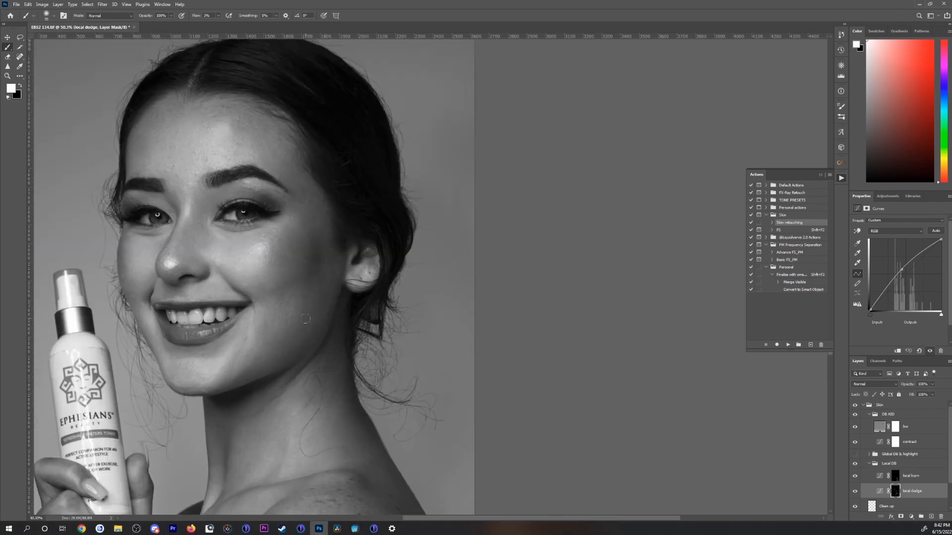
Step: Hide the DB AID group, fit the full portrait in view and compare it with the Local DB group hidden and shown
{"action": "left_click", "coordinate": [887, 414]}
{"action": "left_click", "coordinate": [855, 415]}
{"action": "key", "text": "ctrl+0"}
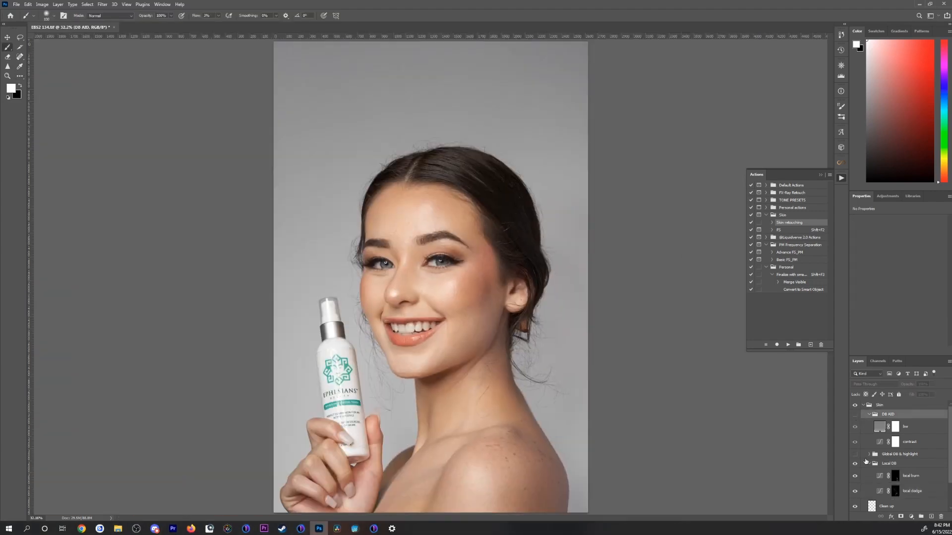
{"action": "left_click", "coordinate": [855, 464]}
Step: Darken the outer cheek and jawline on the local burn mask, resizing the brush to suit each area
{"action": "left_click", "coordinate": [895, 476]}
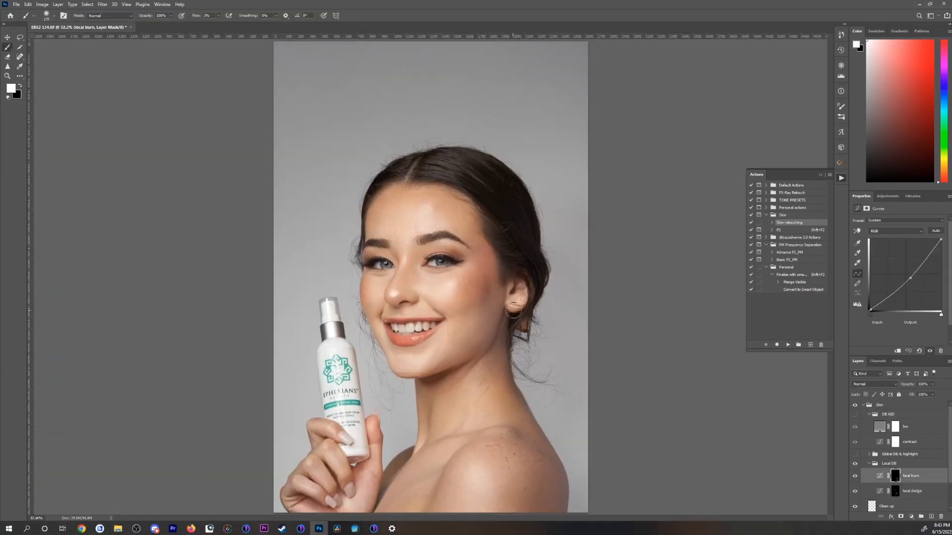
{"action": "key", "text": "bracketleft"}
{"action": "key", "text": "bracketleft"}
{"action": "key", "text": "bracketleft"}
{"action": "key", "text": "bracketleft"}
{"action": "key", "text": "bracketleft"}
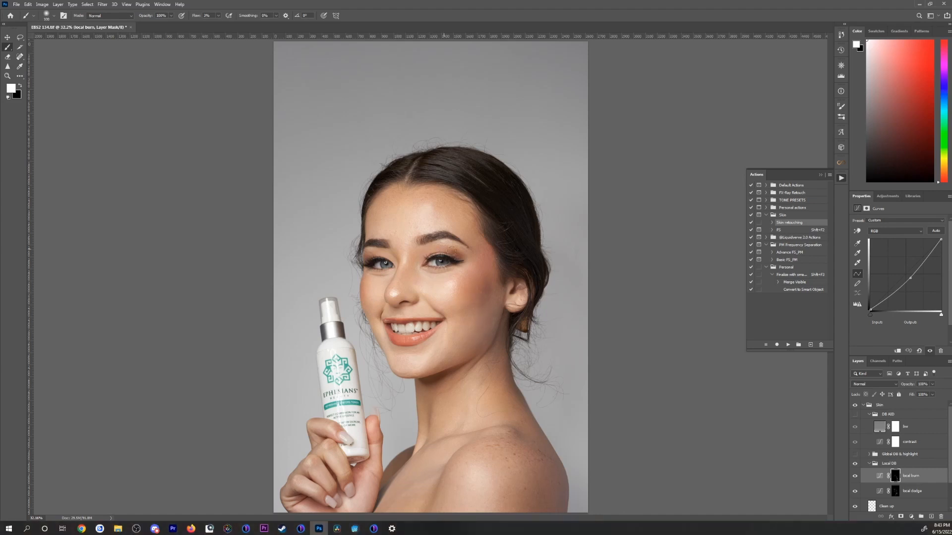
{"action": "left_click", "coordinate": [861, 416]}
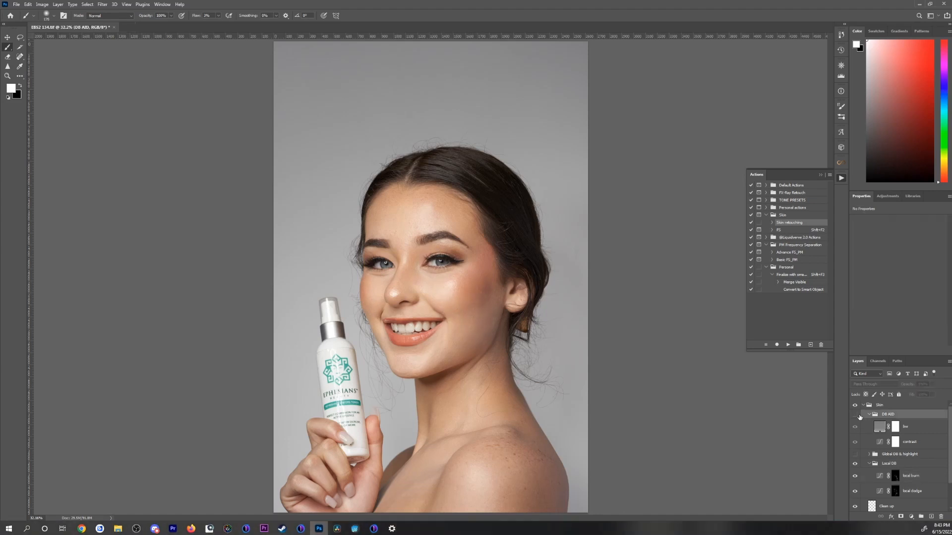
{"action": "left_click", "coordinate": [895, 476], "text": "alt"}
{"action": "key", "text": "bracketright"}
{"action": "key", "text": "bracketright"}
{"action": "key", "text": "bracketright"}
{"action": "key", "text": "bracketright"}
{"action": "left_click_drag", "start_coordinate": [466, 317], "coordinate": [514, 337]}
{"action": "left_click", "coordinate": [895, 476], "text": "alt"}
Step: Show the DB AID group and lighten the dark patches on the cheek and jaw on the local dodge mask with a smaller white brush
{"action": "left_click", "coordinate": [855, 414]}
{"action": "left_click", "coordinate": [895, 491]}
{"action": "key", "text": "bracketleft"}
{"action": "key", "text": "bracketleft"}
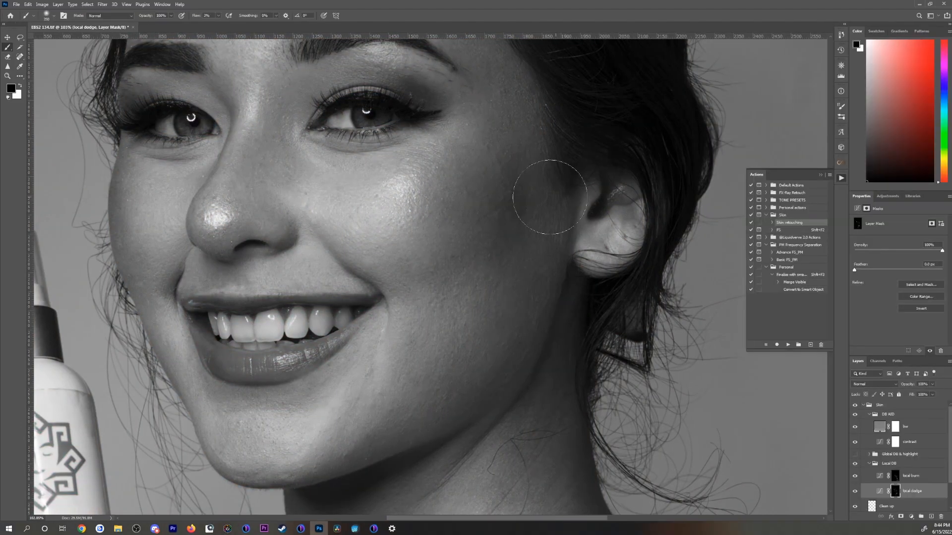
{"action": "key", "text": "x"}
{"action": "key", "text": "bracketleft"}
{"action": "key", "text": "bracketleft"}
{"action": "key", "text": "bracketleft"}
{"action": "key", "text": "bracketleft"}
{"action": "key", "text": "bracketleft"}
{"action": "key", "text": "bracketleft"}
{"action": "key", "text": "bracketleft"}
{"action": "key", "text": "bracketleft"}
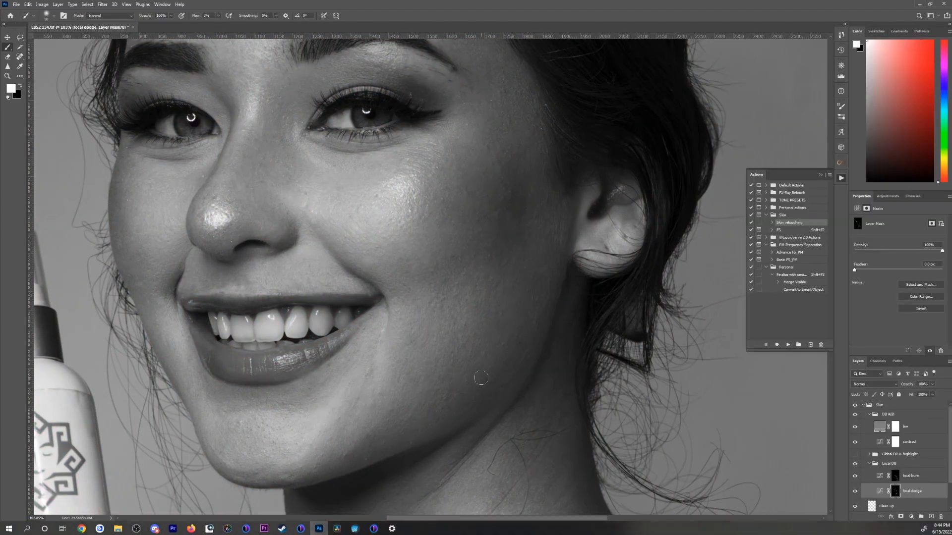
{"action": "key", "text": "bracketright"}
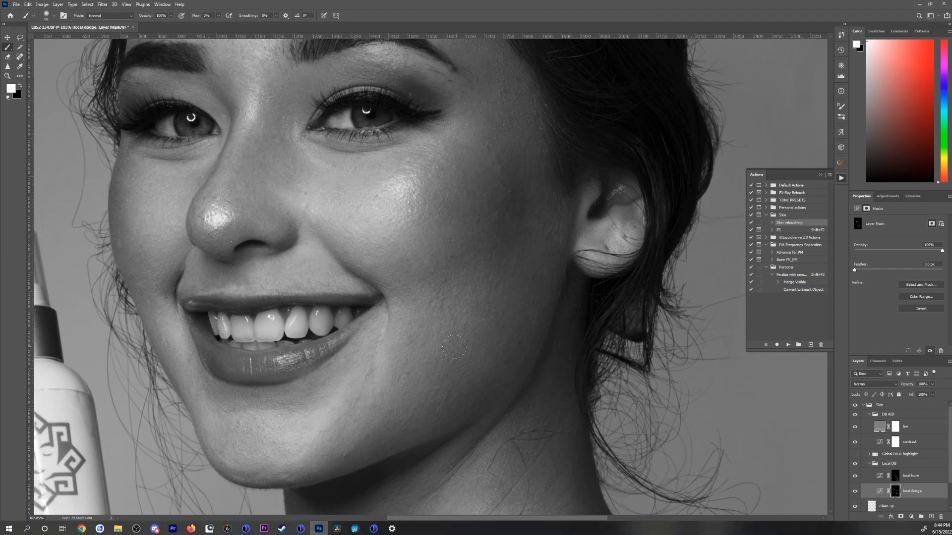
{"action": "left_click_drag", "start_coordinate": [454, 347], "coordinate": [364, 443]}
{"action": "key", "text": "bracketleft"}
{"action": "key", "text": "bracketleft"}
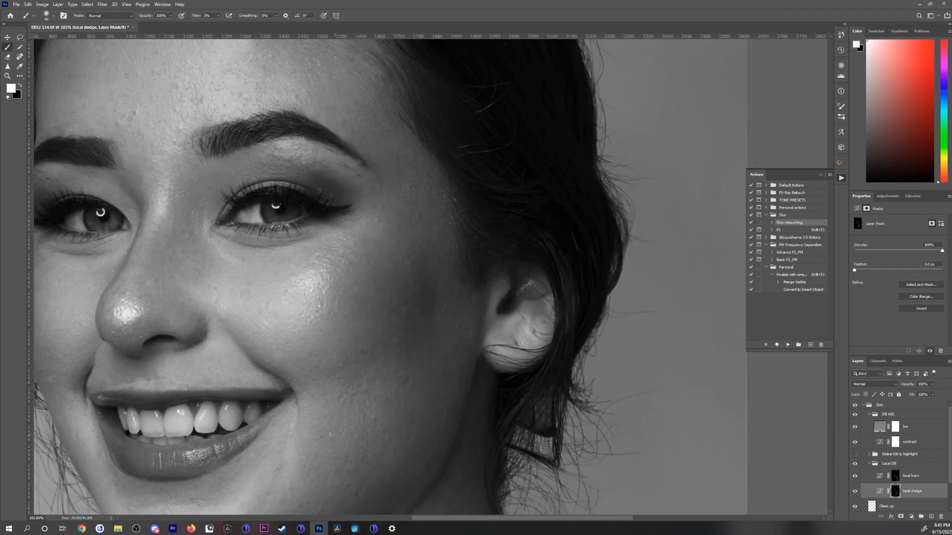
Step: Hide the DB AID group, fit the full portrait in view and collapse the Local DB group
{"action": "scroll", "coordinate": [240, 437], "scroll_direction": "down", "scroll_amount": 2}
{"action": "left_click", "coordinate": [854, 415]}
{"action": "key", "text": "ctrl+0"}
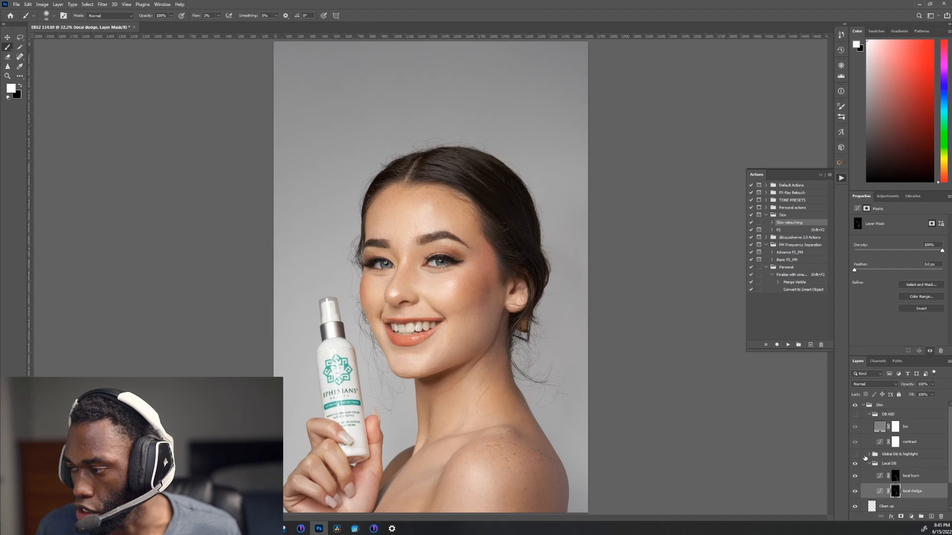
{"action": "left_click", "coordinate": [868, 464]}
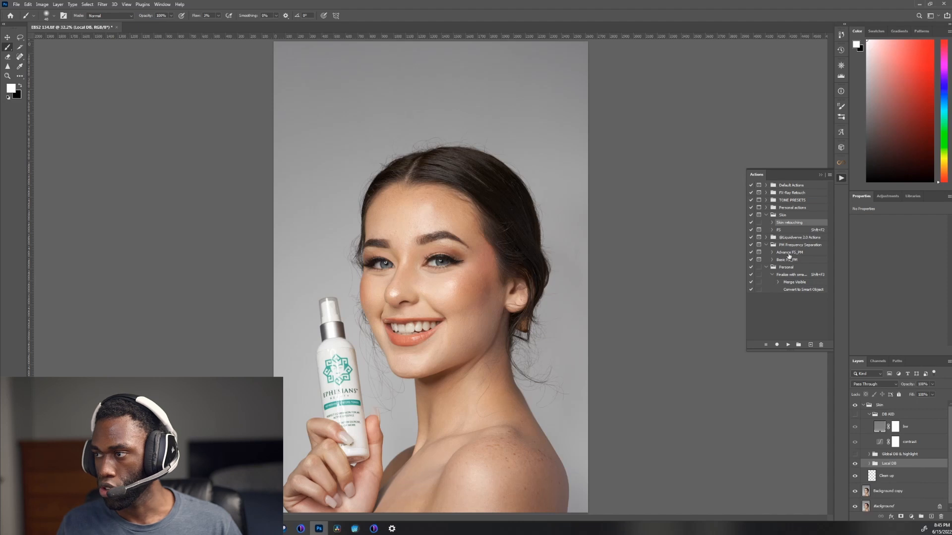
Step: Run the frequency separation action from the Skin set above the Local DB group and move its Median dialog off the face
{"action": "left_click", "coordinate": [780, 230]}
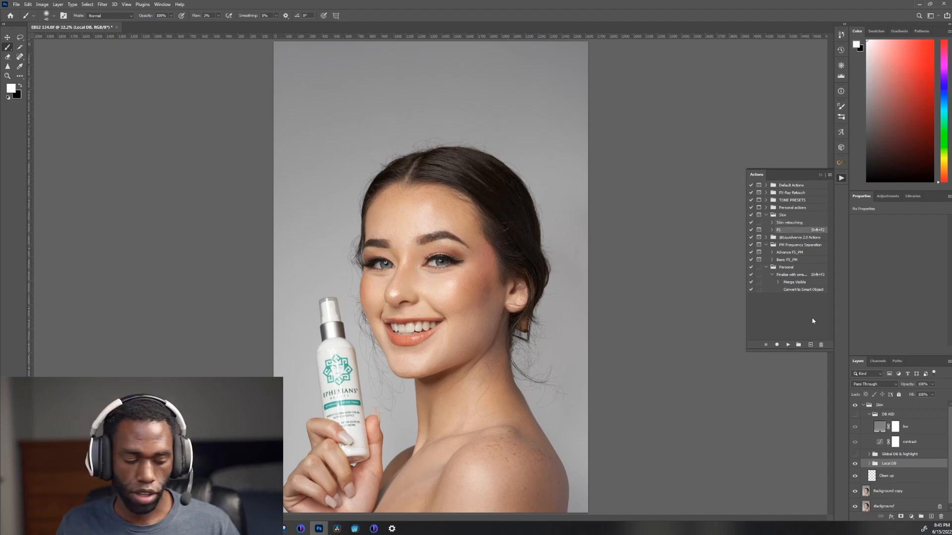
{"action": "key", "text": "shift+F2"}
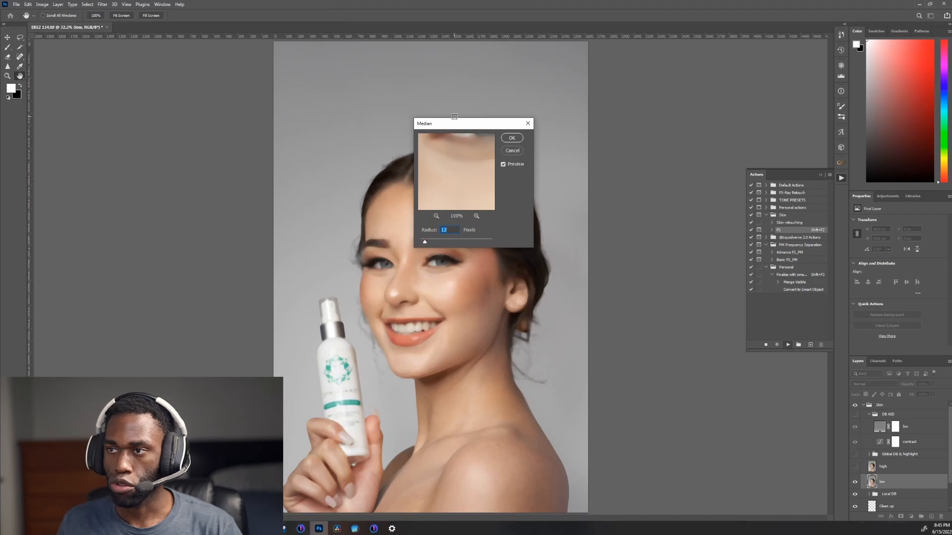
{"action": "left_click_drag", "start_coordinate": [448, 124], "coordinate": [618, 132]}
{"action": "left_click_drag", "start_coordinate": [620, 130], "coordinate": [593, 130]}
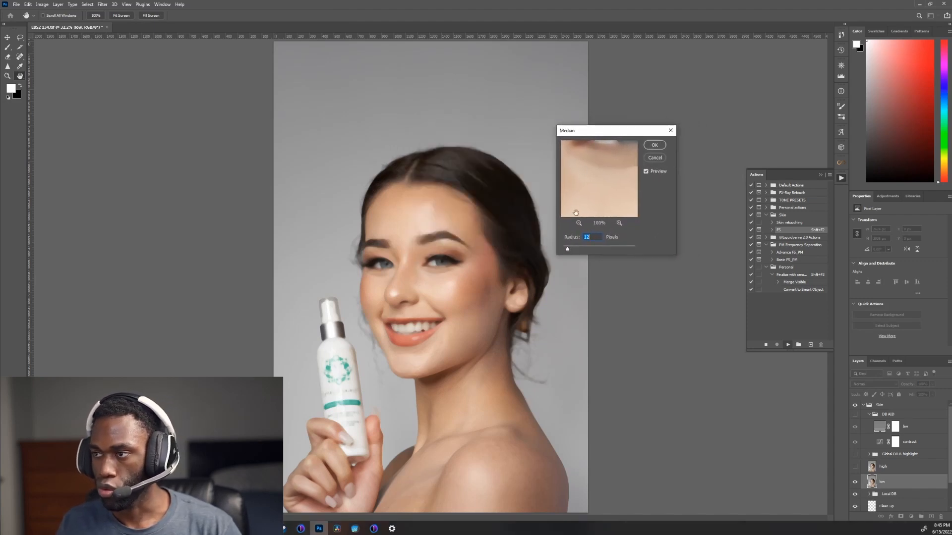
Step: Try lower Median radii of 6, 9 and 10 pixels on the low layer while checking the face and neck up close
{"action": "left_click", "coordinate": [462, 303]}
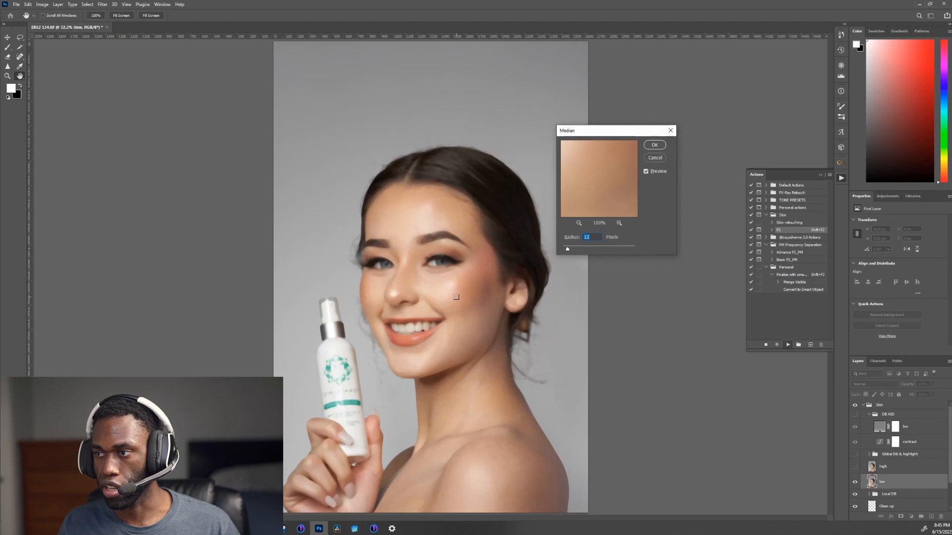
{"action": "left_click", "coordinate": [445, 296], "text": "ctrl"}
{"action": "left_click", "coordinate": [444, 296], "text": "ctrl"}
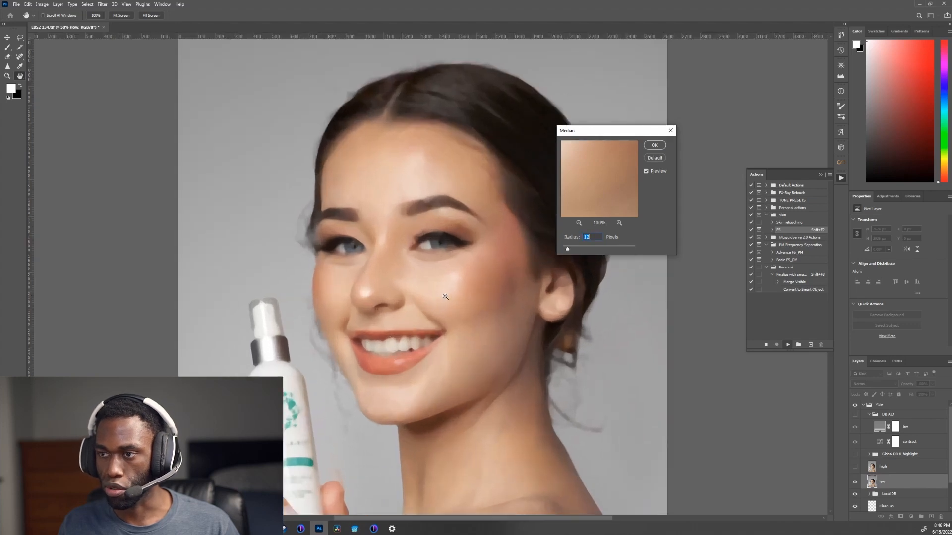
{"action": "left_click", "coordinate": [444, 294], "text": "ctrl"}
{"action": "key", "text": "Down"}
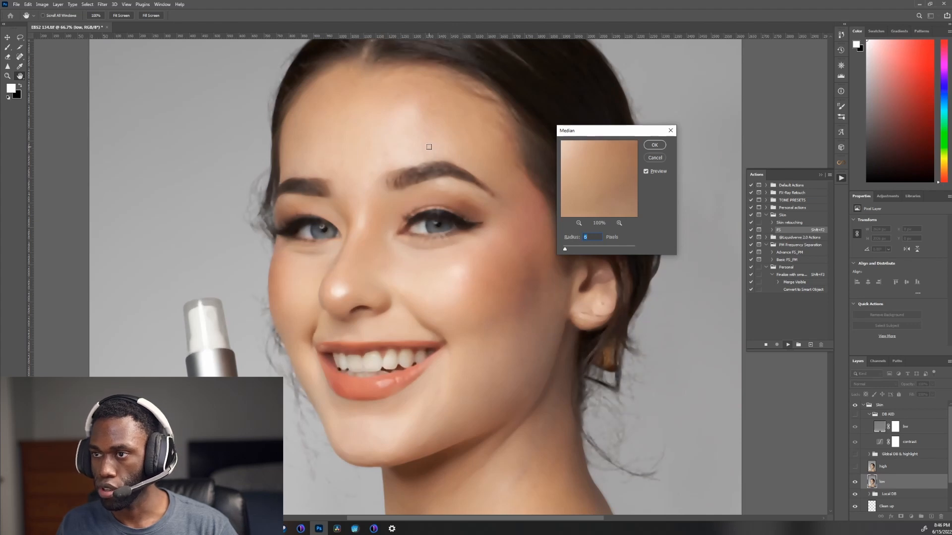
{"action": "key", "text": "Up"}
{"action": "left_click_drag", "start_coordinate": [493, 321], "coordinate": [408, 184]}
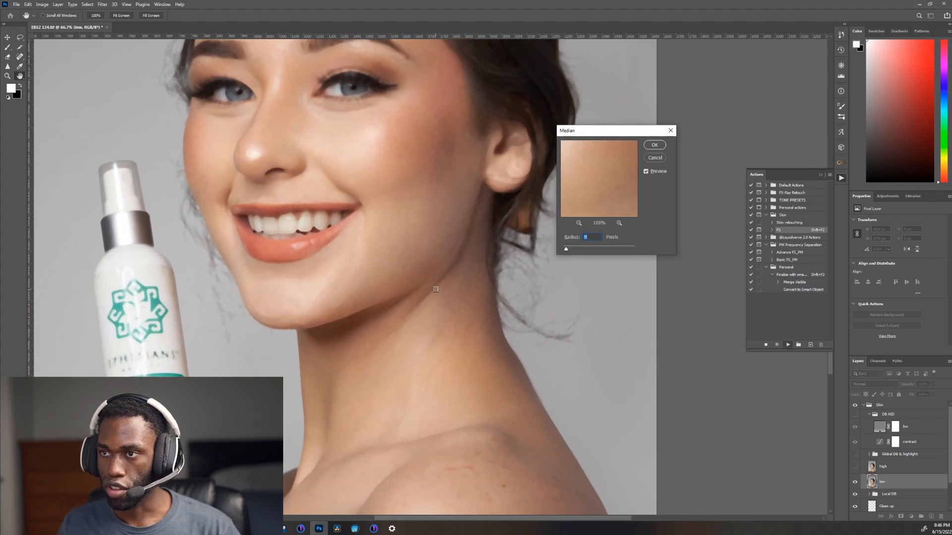
{"action": "key", "text": "Up"}
{"action": "key", "text": "Up"}
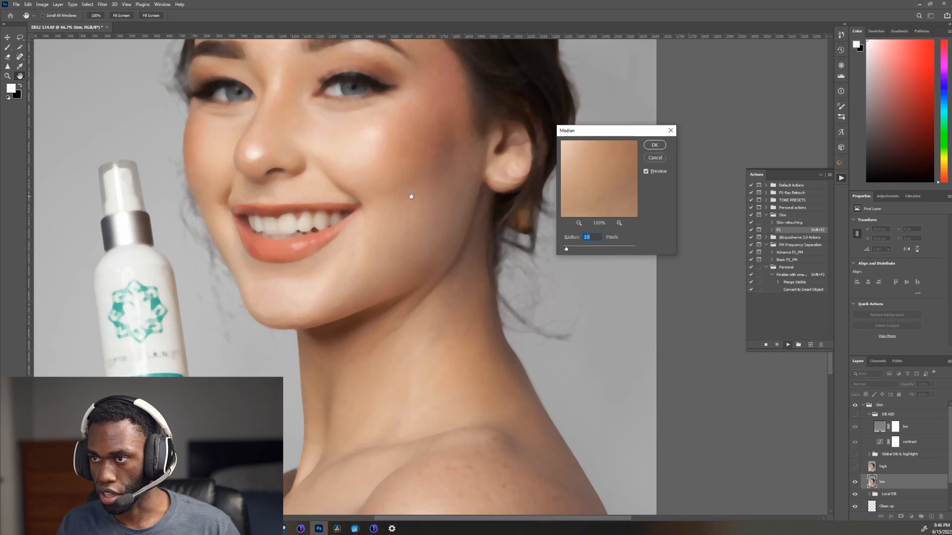
Step: Inspect the face and neck blur at the 10 pixel Median radius and compare it with the preview off and on
{"action": "left_click_drag", "start_coordinate": [411, 193], "coordinate": [432, 383]}
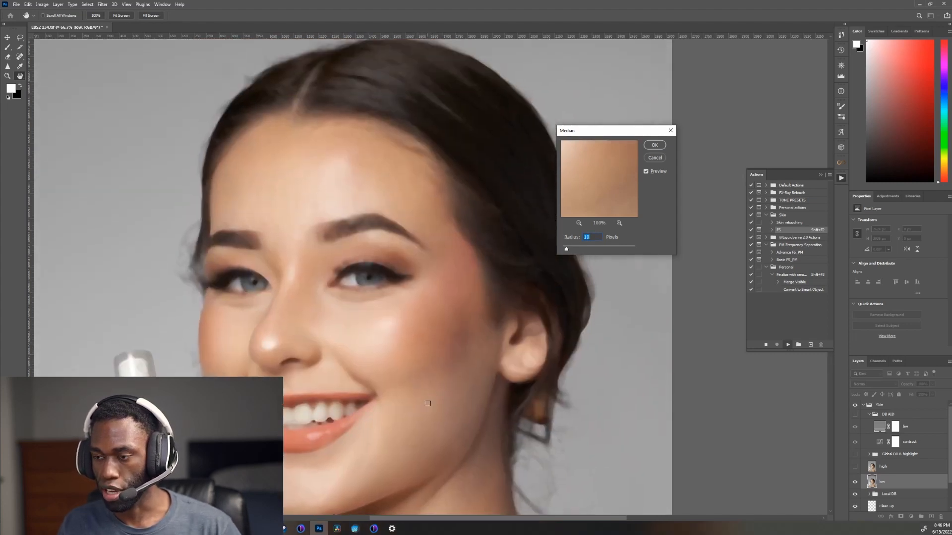
{"action": "left_click_drag", "start_coordinate": [419, 383], "coordinate": [420, 322]}
{"action": "left_click", "coordinate": [443, 396], "text": "ctrl"}
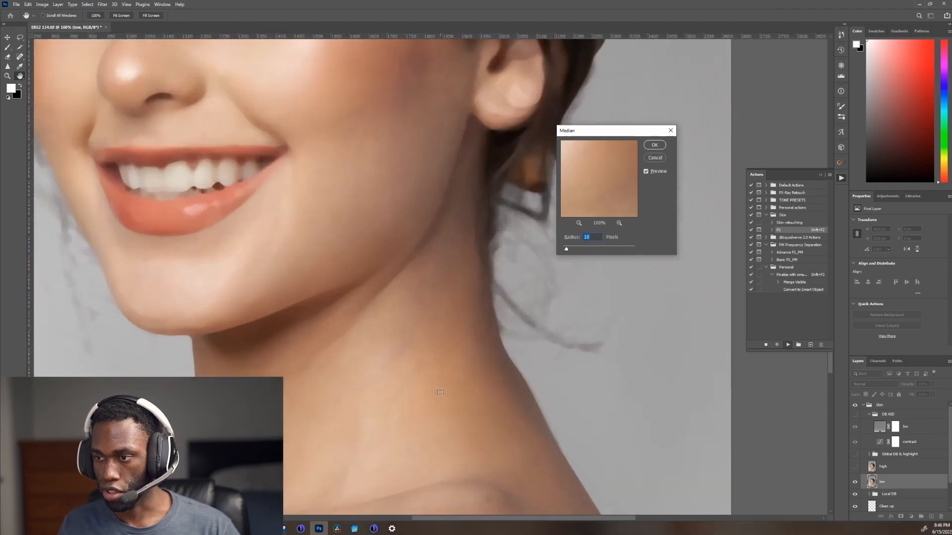
{"action": "left_click", "coordinate": [646, 172]}
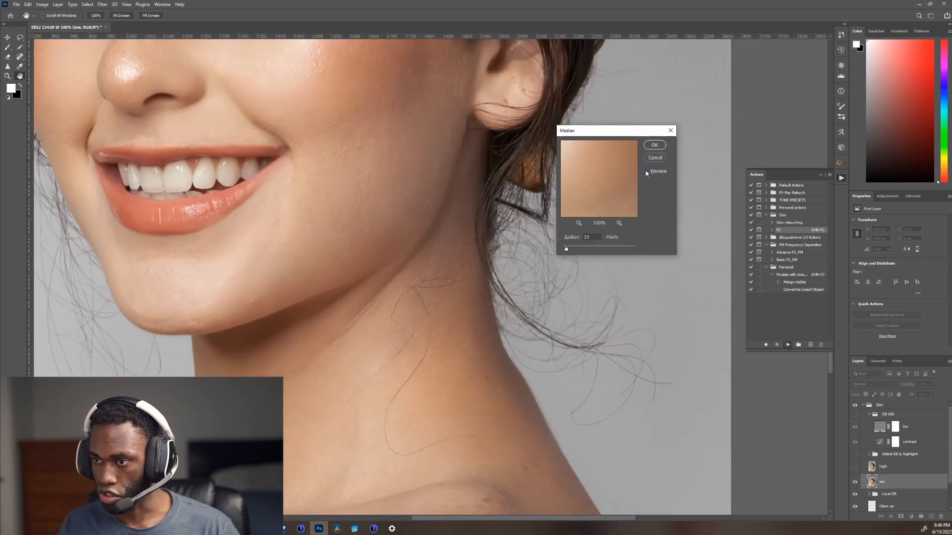
{"action": "left_click", "coordinate": [646, 172]}
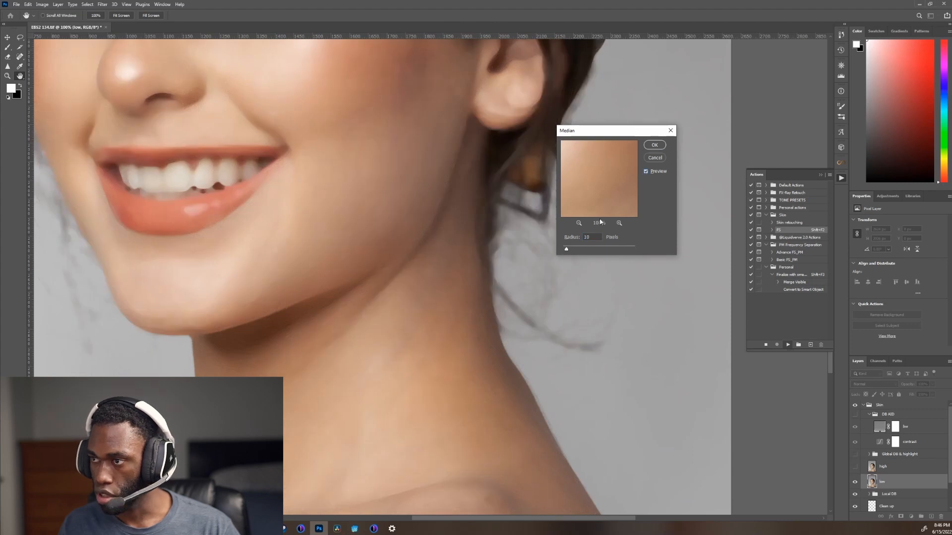
Step: Apply the Median blur to the low layer at a 12 pixel radius after comparing the preview off and on
{"action": "key", "text": "Up"}
{"action": "key", "text": "Up"}
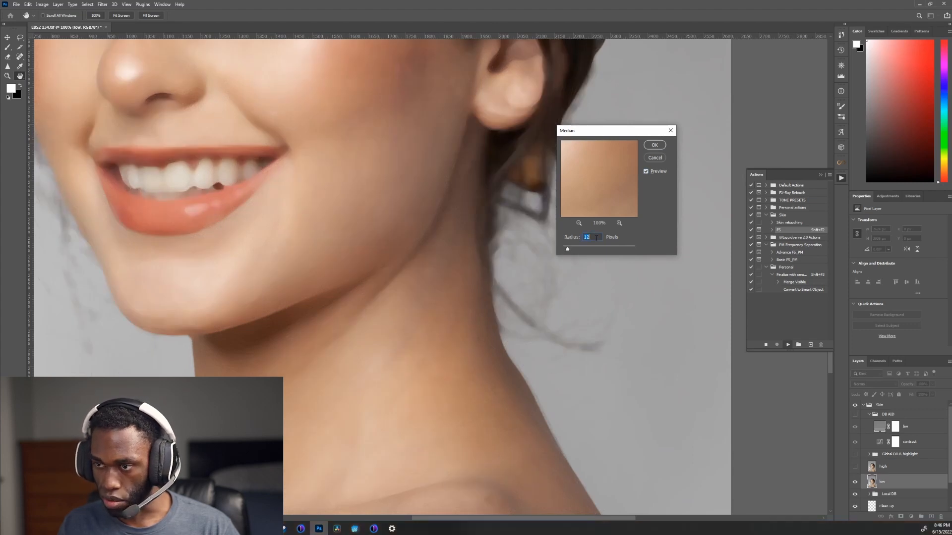
{"action": "left_click", "coordinate": [647, 171]}
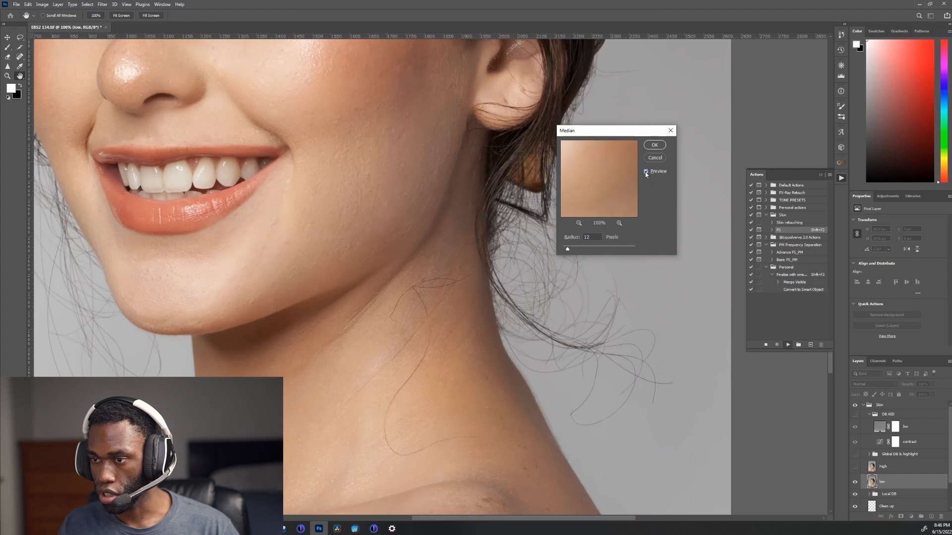
{"action": "left_click", "coordinate": [646, 172]}
{"action": "left_click", "coordinate": [646, 171]}
{"action": "left_click", "coordinate": [646, 172]}
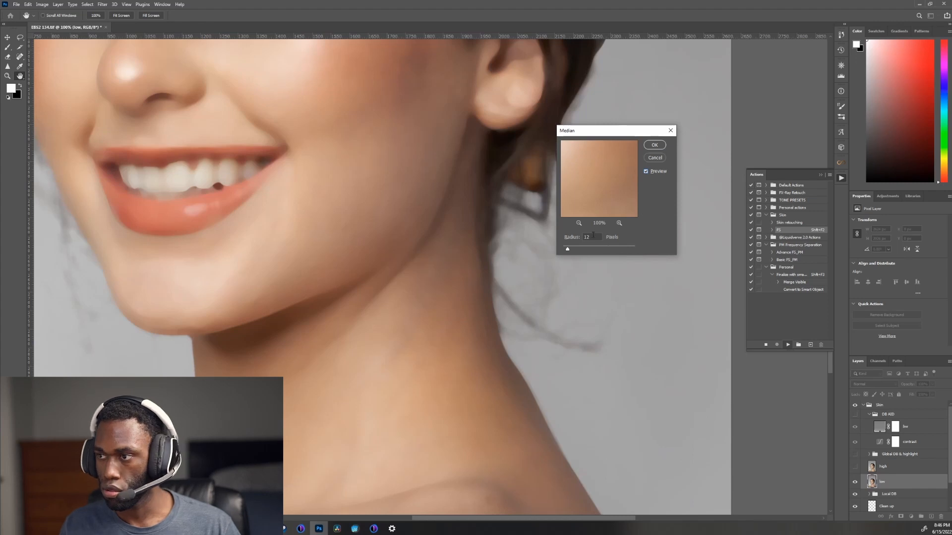
{"action": "left_click_drag", "start_coordinate": [370, 127], "coordinate": [419, 395]}
{"action": "left_click_drag", "start_coordinate": [382, 258], "coordinate": [405, 340]}
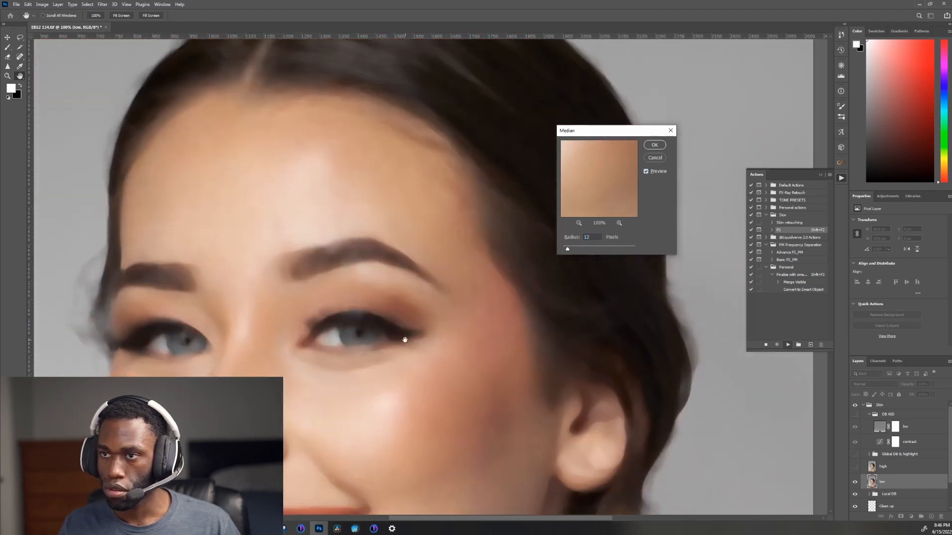
{"action": "left_click", "coordinate": [654, 145]}
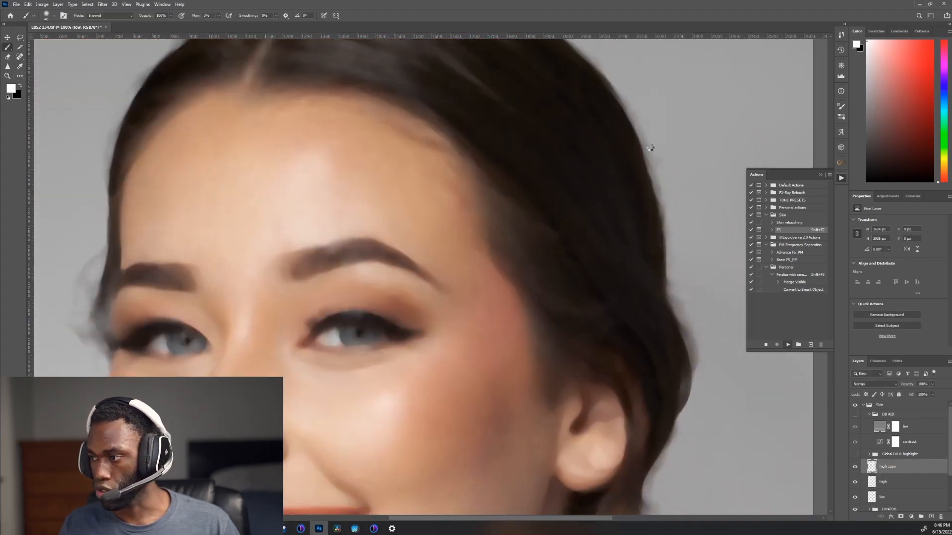
Step: Select the high copy layer in the FS group and set the Clone Stamp to sample the current layer at 55% flow
{"action": "left_click", "coordinate": [869, 464]}
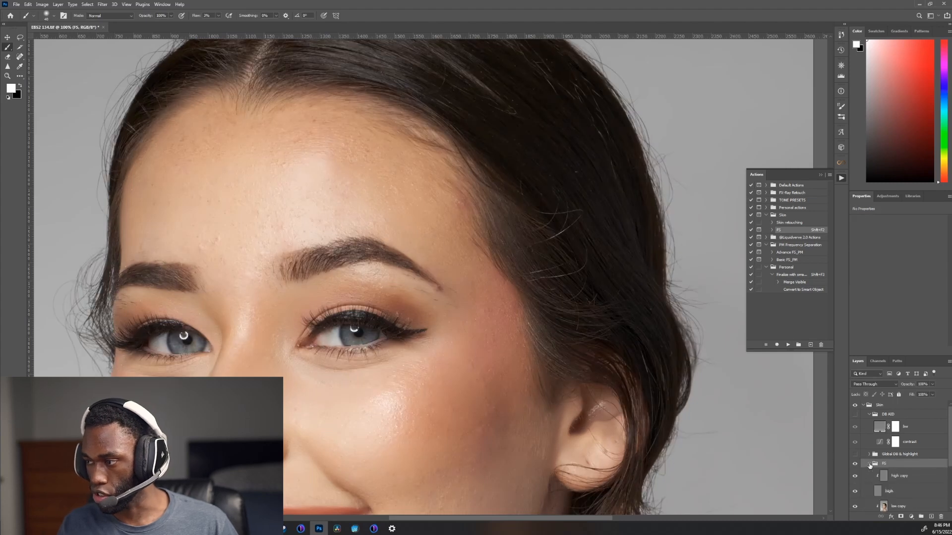
{"action": "left_click", "coordinate": [891, 476]}
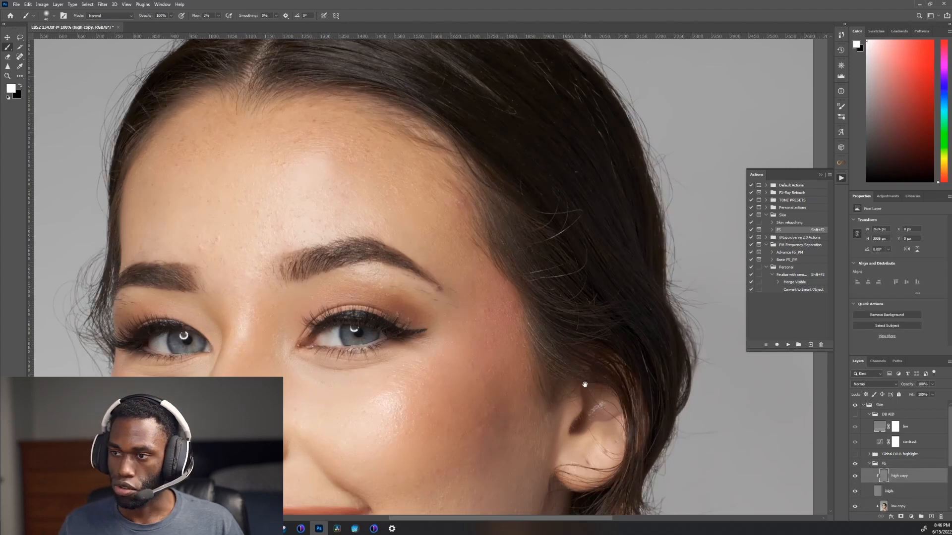
{"action": "scroll", "coordinate": [602, 408], "scroll_direction": "down", "scroll_amount": 3}
{"action": "key", "text": "s"}
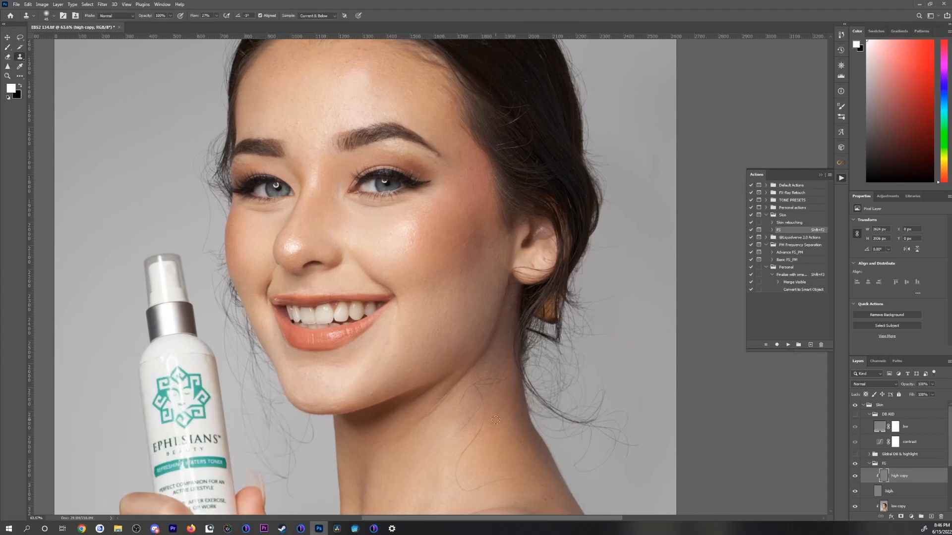
{"action": "scroll", "coordinate": [513, 496], "scroll_direction": "up", "scroll_amount": 10}
{"action": "left_click", "coordinate": [538, 353], "text": "alt"}
{"action": "left_click", "coordinate": [317, 16]}
{"action": "left_click", "coordinate": [312, 23]}
{"action": "mouse_move", "coordinate": [520, 396]}
{"action": "left_mouse_down"}
{"action": "mouse_move", "coordinate": [536, 397]}
{"action": "mouse_move", "coordinate": [350, 422]}
{"action": "left_mouse_up"}
{"action": "key", "text": "shift+5"}
{"action": "key", "text": "shift+5"}
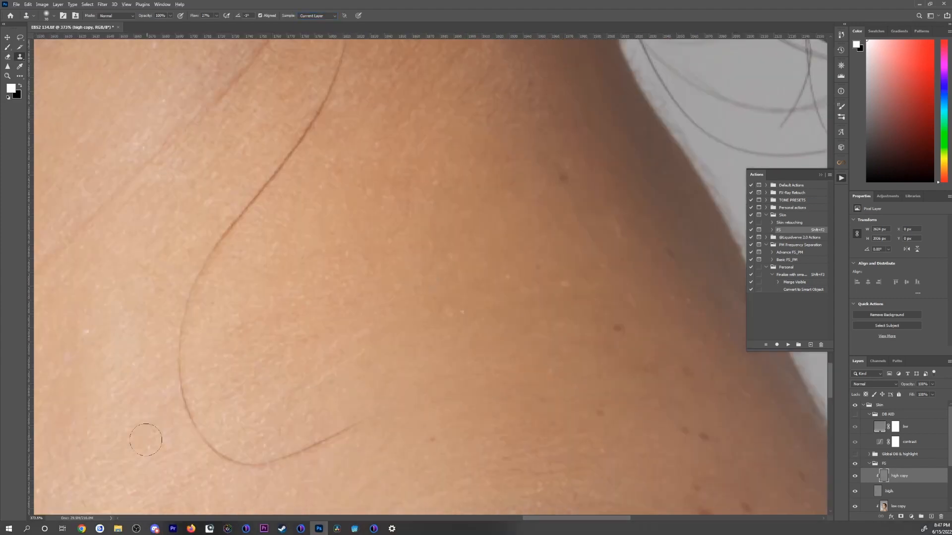
Step: Clone clean skin texture over the long stray hair curving down the neck
{"action": "left_click", "coordinate": [174, 445], "text": "alt"}
{"action": "mouse_move", "coordinate": [190, 418]}
{"action": "left_mouse_down"}
{"action": "mouse_move", "coordinate": [255, 467]}
{"action": "mouse_move", "coordinate": [235, 467]}
{"action": "mouse_move", "coordinate": [182, 368]}
{"action": "left_mouse_up"}
{"action": "left_click_drag", "start_coordinate": [156, 251], "coordinate": [218, 356]}
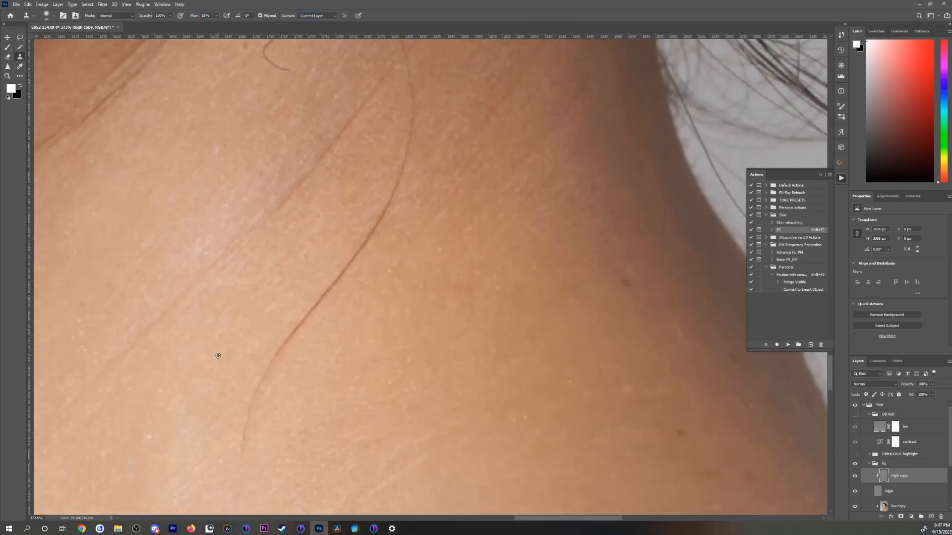
{"action": "left_click", "coordinate": [376, 273], "text": "alt"}
{"action": "left_click_drag", "start_coordinate": [370, 249], "coordinate": [271, 363]}
{"action": "left_click_drag", "start_coordinate": [277, 299], "coordinate": [219, 422]}
{"action": "mouse_move", "coordinate": [322, 344]}
{"action": "left_mouse_down"}
{"action": "mouse_move", "coordinate": [354, 204]}
{"action": "mouse_move", "coordinate": [292, 331]}
{"action": "mouse_move", "coordinate": [350, 450]}
{"action": "left_mouse_up"}
{"action": "mouse_move", "coordinate": [269, 303]}
{"action": "left_mouse_down"}
{"action": "mouse_move", "coordinate": [282, 265]}
{"action": "mouse_move", "coordinate": [354, 189]}
{"action": "left_mouse_up"}
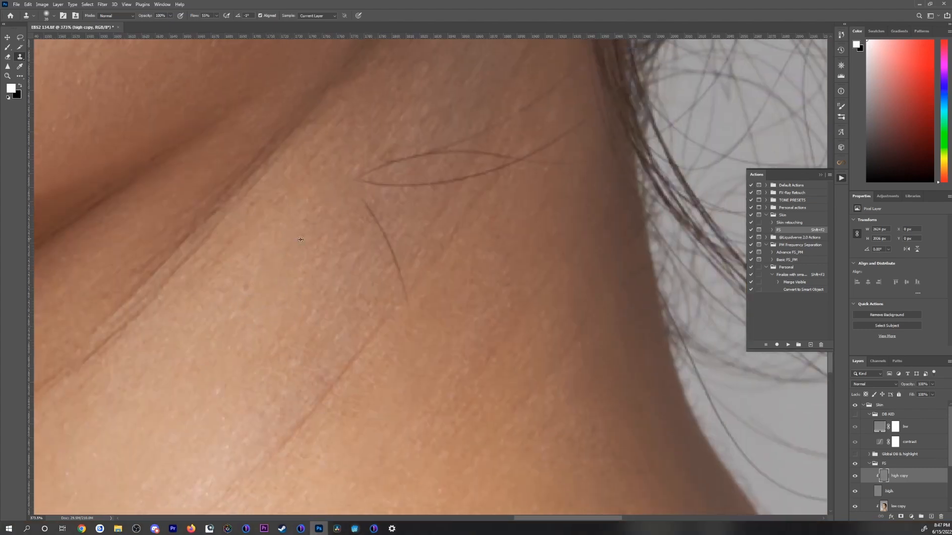
Step: Clone out the fine crossing hairs on the upper neck, just beside the loose hair below the ear
{"action": "left_click_drag", "start_coordinate": [394, 247], "coordinate": [407, 299]}
{"action": "mouse_move", "coordinate": [366, 183]}
{"action": "left_mouse_down"}
{"action": "mouse_move", "coordinate": [492, 171]}
{"action": "mouse_move", "coordinate": [444, 153]}
{"action": "left_mouse_up"}
{"action": "left_click_drag", "start_coordinate": [620, 303], "coordinate": [499, 436]}
{"action": "left_click", "coordinate": [453, 341], "text": "alt"}
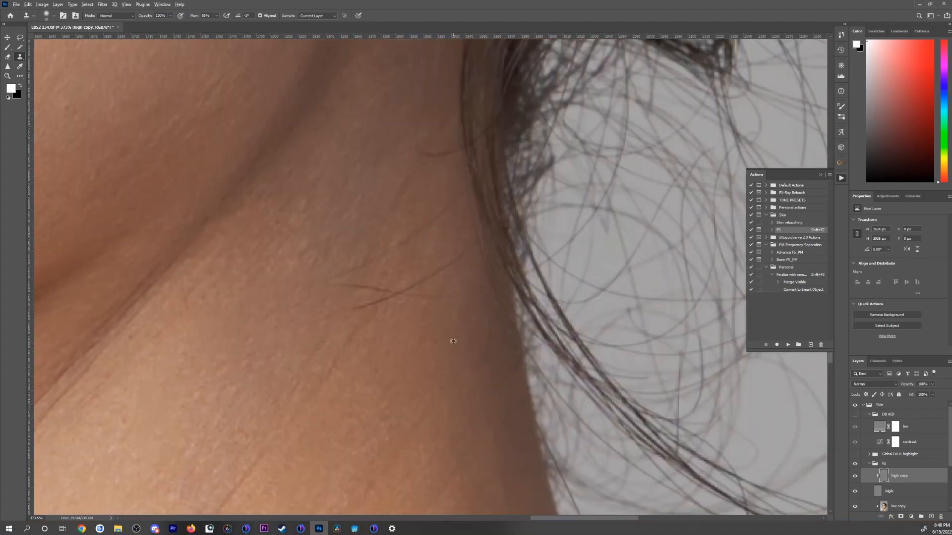
{"action": "left_click_drag", "start_coordinate": [406, 292], "coordinate": [376, 298]}
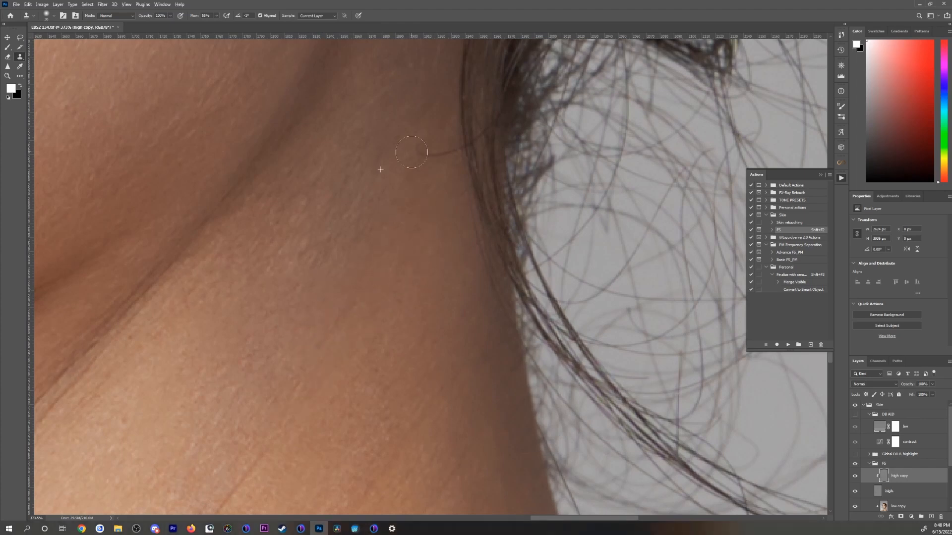
Step: Clone over the small dark spots and uneven texture along the shaded side of the neck
{"action": "scroll", "coordinate": [384, 252], "scroll_direction": "down", "scroll_amount": 3}
{"action": "scroll", "coordinate": [383, 252], "scroll_direction": "up", "scroll_amount": 5}
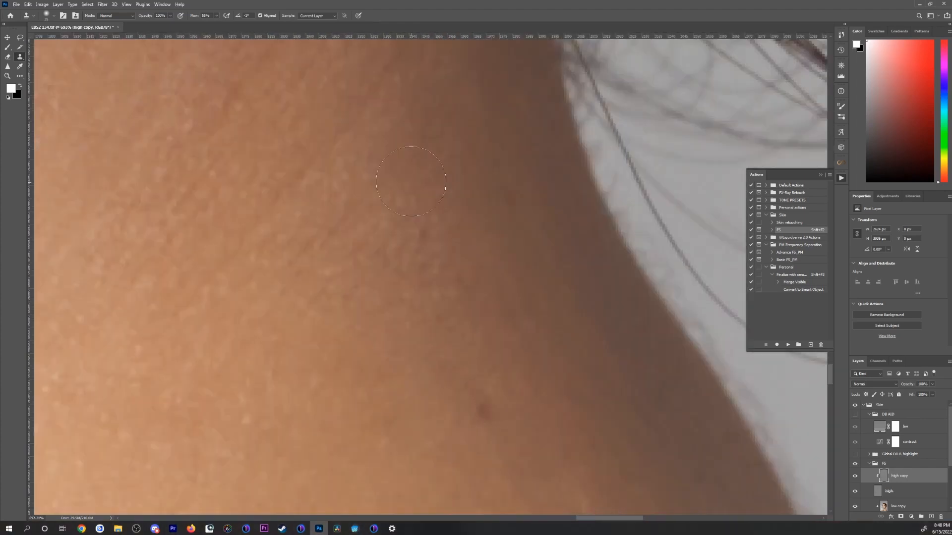
{"action": "scroll", "coordinate": [418, 265], "scroll_direction": "up", "scroll_amount": 4}
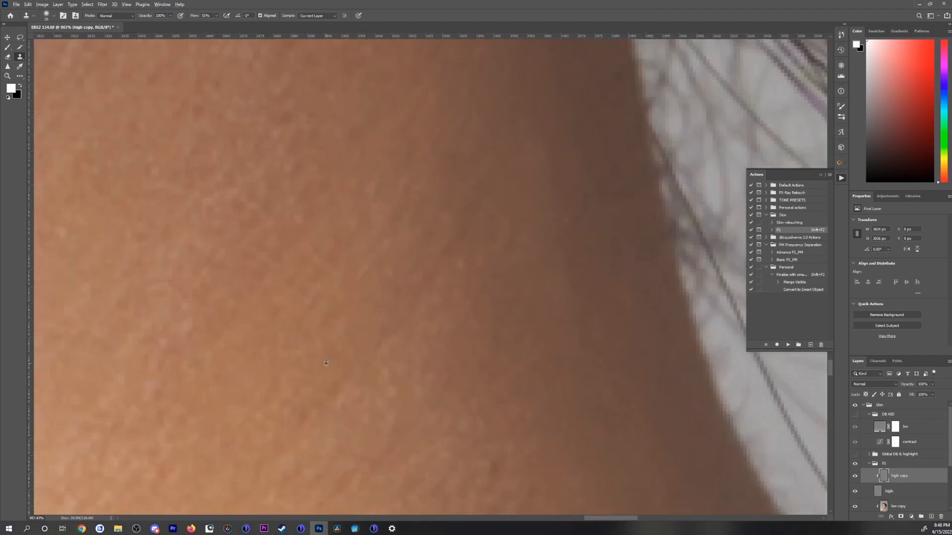
{"action": "left_click_drag", "start_coordinate": [418, 265], "coordinate": [372, 156]}
{"action": "scroll", "coordinate": [364, 154], "scroll_direction": "down", "scroll_amount": 4}
{"action": "left_click", "coordinate": [260, 342], "text": "alt"}
{"action": "left_click_drag", "start_coordinate": [250, 308], "coordinate": [248, 306]}
{"action": "scroll", "coordinate": [362, 259], "scroll_direction": "down", "scroll_amount": 3}
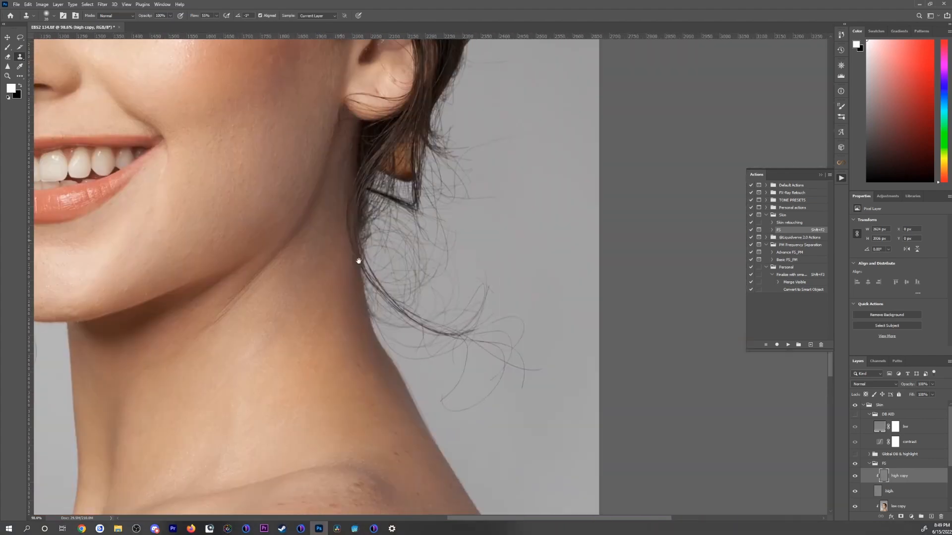
Step: Clone out the stray brow hairs between the winged eyeliner and the eyebrow tail, using a smaller brush
{"action": "scroll", "coordinate": [599, 278], "scroll_direction": "up", "scroll_amount": 6}
{"action": "left_click_drag", "start_coordinate": [614, 275], "coordinate": [669, 297]}
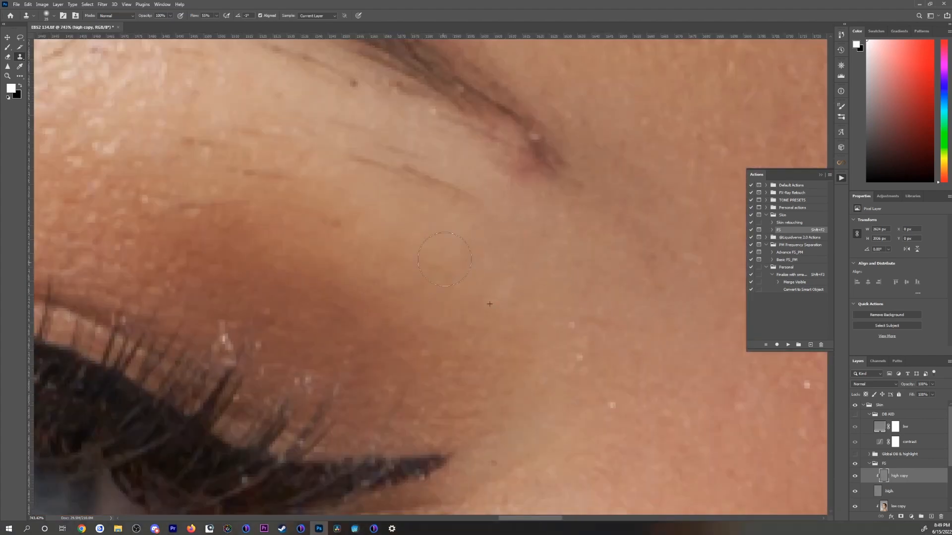
{"action": "left_click_drag", "start_coordinate": [278, 220], "coordinate": [482, 340]}
{"action": "key", "text": "bracketleft"}
{"action": "key", "text": "bracketleft"}
{"action": "left_click_drag", "start_coordinate": [398, 331], "coordinate": [422, 336]}
{"action": "left_click_drag", "start_coordinate": [526, 317], "coordinate": [534, 313]}
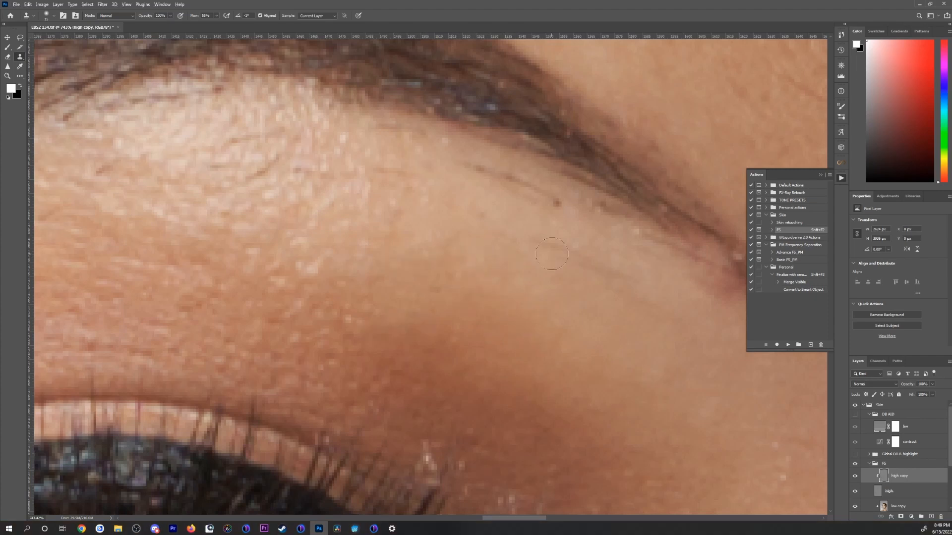
Step: Clone away the stray hairs and small spots directly beneath the arch of the same eyebrow
{"action": "left_click_drag", "start_coordinate": [283, 177], "coordinate": [456, 279]}
{"action": "left_click", "coordinate": [404, 256]}
{"action": "left_click_drag", "start_coordinate": [384, 281], "coordinate": [368, 280]}
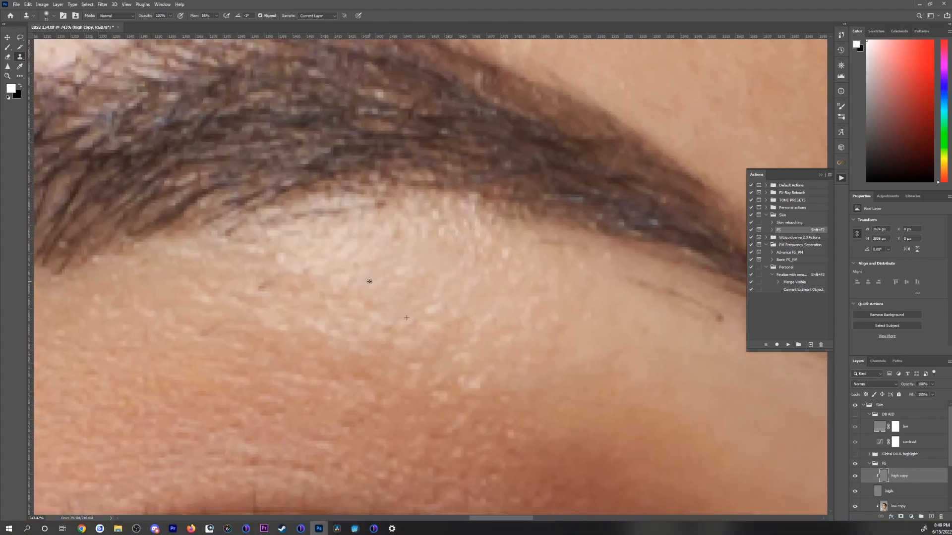
{"action": "left_click", "coordinate": [266, 285]}
{"action": "left_click", "coordinate": [207, 327]}
{"action": "left_click_drag", "start_coordinate": [682, 297], "coordinate": [650, 293]}
{"action": "left_click", "coordinate": [719, 318]}
{"action": "left_click", "coordinate": [408, 232], "text": "alt"}
{"action": "left_click_drag", "start_coordinate": [367, 218], "coordinate": [313, 214]}
{"action": "left_click_drag", "start_coordinate": [553, 254], "coordinate": [183, 292]}
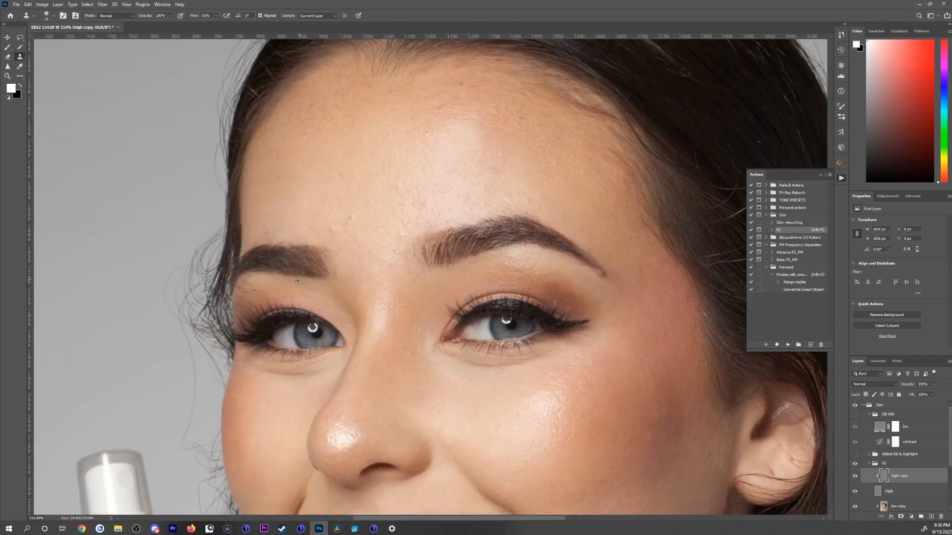
Step: Clone out the short stray hairs on the upper eyelid of the other eye, below its eyebrow
{"action": "left_click_drag", "start_coordinate": [256, 292], "coordinate": [510, 206]}
{"action": "left_click", "coordinate": [250, 399], "text": "alt"}
{"action": "mouse_move", "coordinate": [161, 422]}
{"action": "left_mouse_down"}
{"action": "mouse_move", "coordinate": [115, 422]}
{"action": "mouse_move", "coordinate": [151, 385]}
{"action": "left_mouse_up"}
{"action": "left_click_drag", "start_coordinate": [191, 348], "coordinate": [151, 344]}
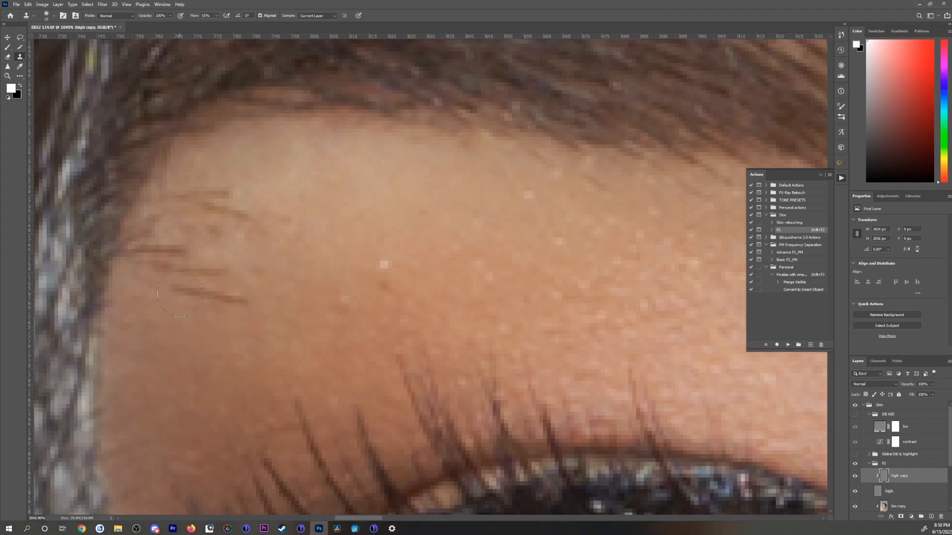
{"action": "left_click_drag", "start_coordinate": [243, 301], "coordinate": [176, 285]}
{"action": "left_click_drag", "start_coordinate": [243, 216], "coordinate": [199, 194]}
{"action": "left_click_drag", "start_coordinate": [183, 252], "coordinate": [134, 250]}
{"action": "left_click_drag", "start_coordinate": [232, 375], "coordinate": [74, 376]}
{"action": "left_click", "coordinate": [499, 347], "text": "alt"}
{"action": "mouse_move", "coordinate": [406, 318]}
{"action": "left_mouse_down"}
{"action": "mouse_move", "coordinate": [570, 298]}
{"action": "mouse_move", "coordinate": [560, 300]}
{"action": "left_mouse_up"}
Step: Enlarge the clone brush and remove the stray hairs at the inner end of the arched eyebrow near the nose bridge
{"action": "key", "text": "bracketright"}
{"action": "key", "text": "bracketright"}
{"action": "left_click", "coordinate": [427, 415], "text": "alt"}
{"action": "mouse_move", "coordinate": [496, 223]}
{"action": "left_mouse_down"}
{"action": "mouse_move", "coordinate": [489, 342]}
{"action": "mouse_move", "coordinate": [411, 243]}
{"action": "left_mouse_up"}
{"action": "left_click_drag", "start_coordinate": [485, 362], "coordinate": [345, 345]}
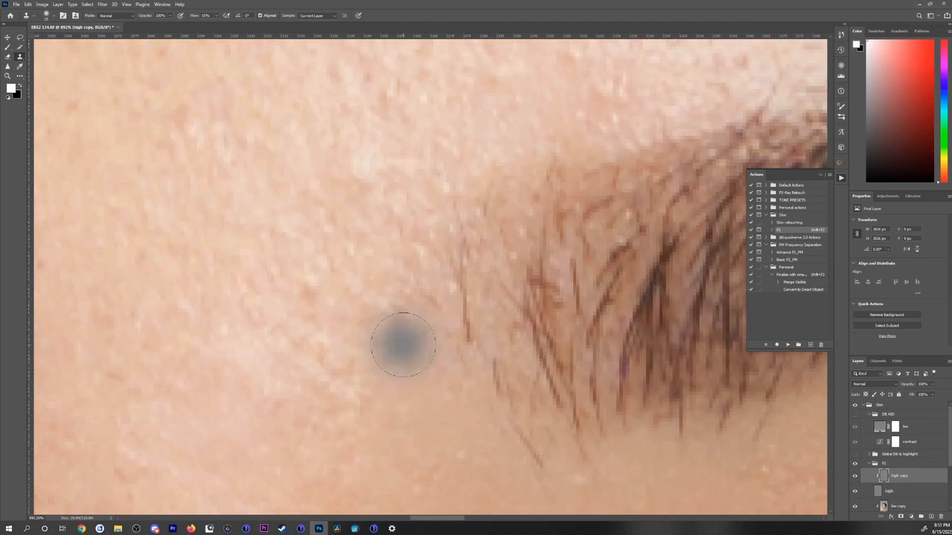
{"action": "left_click", "coordinate": [400, 342], "text": "alt"}
{"action": "left_click_drag", "start_coordinate": [464, 317], "coordinate": [455, 228]}
{"action": "left_click", "coordinate": [403, 286], "text": "alt"}
{"action": "left_click_drag", "start_coordinate": [436, 327], "coordinate": [325, 338]}
Step: Clone over the blemishes across the central forehead above the brows, enlarging the brush for the wider areas
{"action": "left_click_drag", "start_coordinate": [223, 298], "coordinate": [414, 311]}
{"action": "left_click", "coordinate": [219, 325], "text": "alt"}
{"action": "left_click_drag", "start_coordinate": [305, 294], "coordinate": [325, 332]}
{"action": "left_click", "coordinate": [408, 353], "text": "alt"}
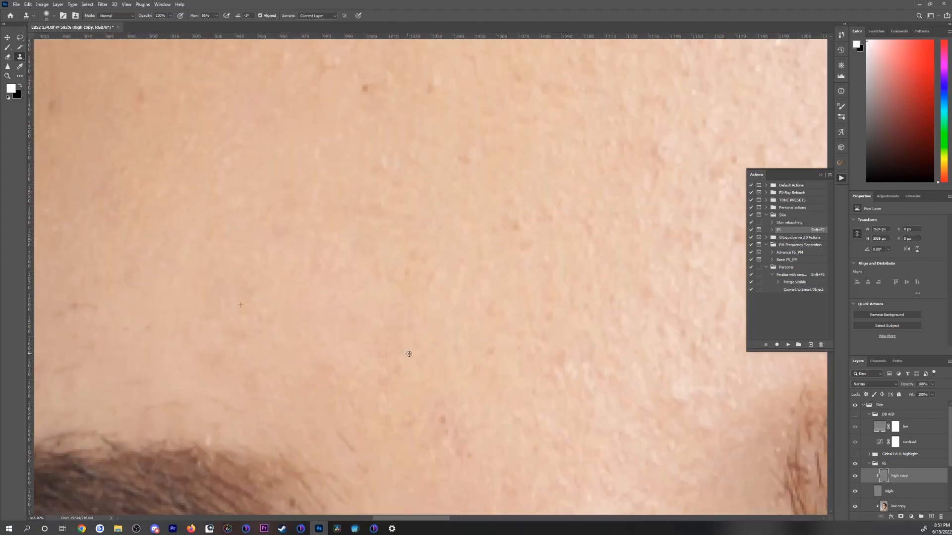
{"action": "left_click_drag", "start_coordinate": [570, 337], "coordinate": [386, 322]}
{"action": "key", "text": "bracketright"}
{"action": "key", "text": "bracketright"}
{"action": "mouse_move", "coordinate": [441, 372]}
{"action": "left_mouse_down"}
{"action": "mouse_move", "coordinate": [450, 391]}
{"action": "mouse_move", "coordinate": [302, 436]}
{"action": "left_mouse_up"}
{"action": "left_click_drag", "start_coordinate": [403, 258], "coordinate": [486, 248]}
Step: Clone out the remaining dark specks on the forehead above the arched eyebrow and check the area between the brows
{"action": "scroll", "coordinate": [515, 243], "scroll_direction": "down", "scroll_amount": 6}
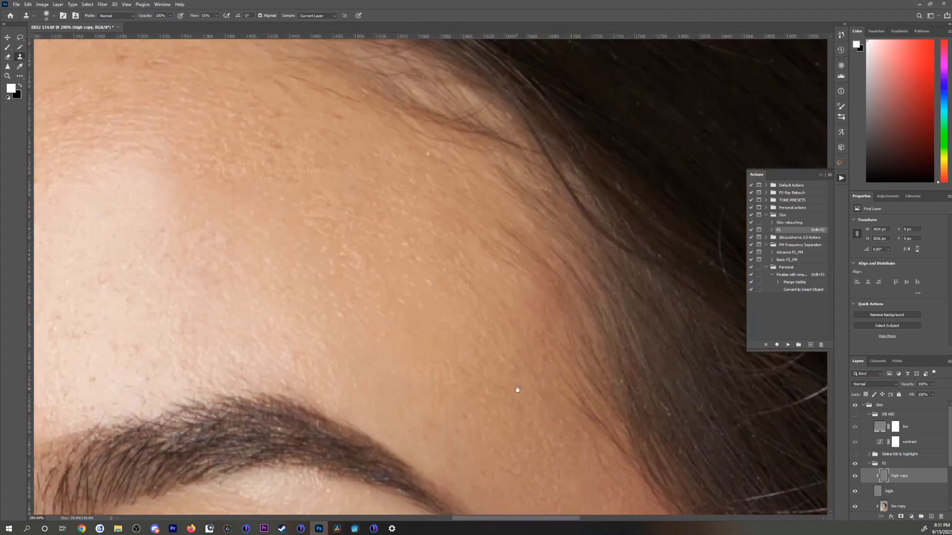
{"action": "scroll", "coordinate": [516, 389], "scroll_direction": "up", "scroll_amount": 8}
{"action": "left_click_drag", "start_coordinate": [446, 346], "coordinate": [440, 323]}
{"action": "scroll", "coordinate": [451, 332], "scroll_direction": "down", "scroll_amount": 8}
{"action": "scroll", "coordinate": [451, 332], "scroll_direction": "down", "scroll_amount": 5}
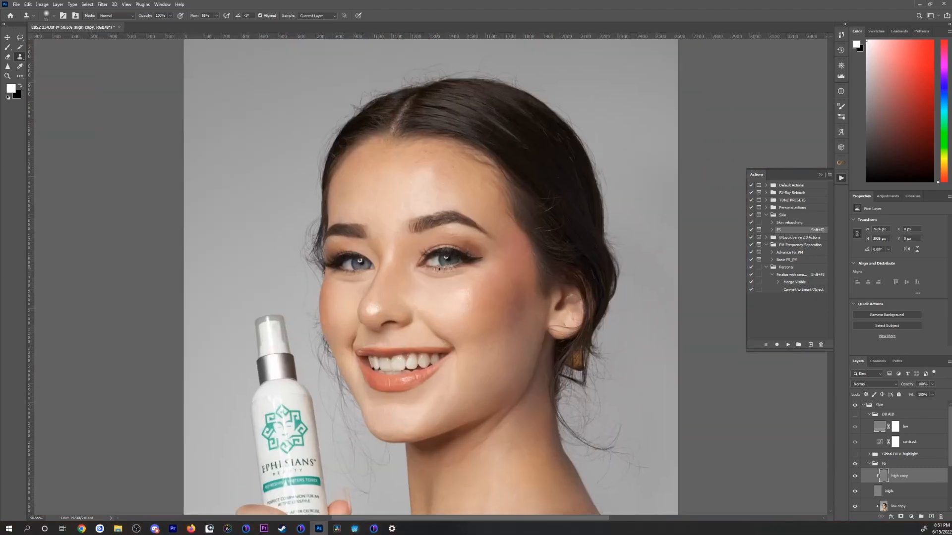
{"action": "scroll", "coordinate": [275, 147], "scroll_direction": "up", "scroll_amount": 10}
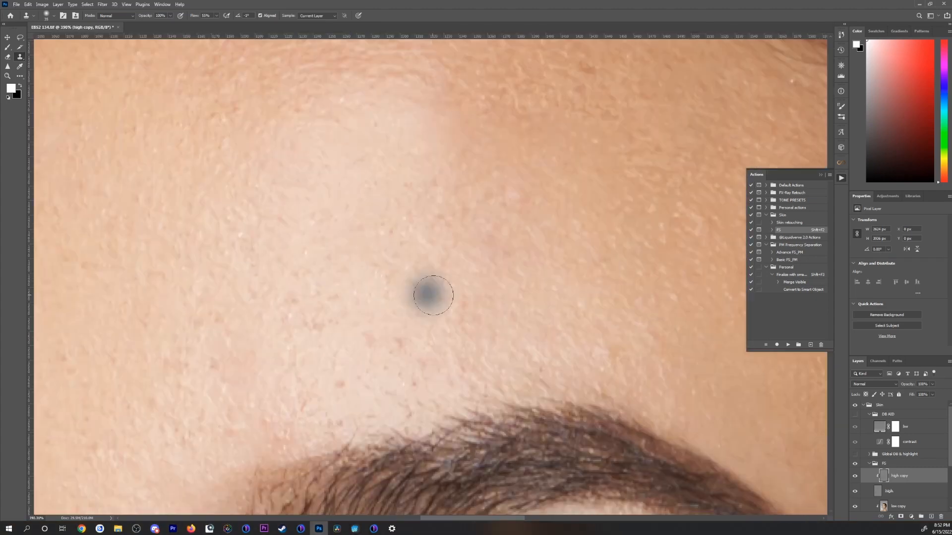
{"action": "left_click", "coordinate": [404, 331], "text": "alt"}
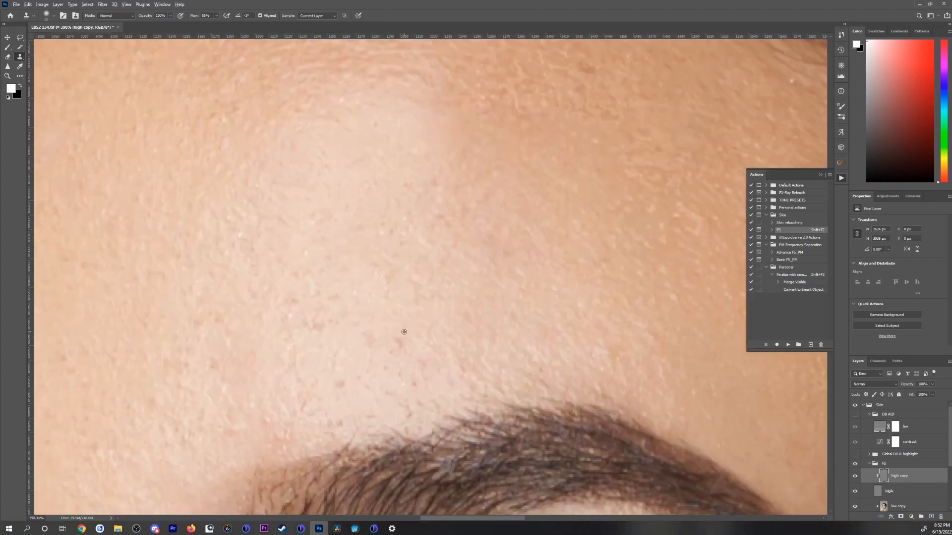
{"action": "left_click", "coordinate": [369, 340]}
{"action": "left_click", "coordinate": [305, 332]}
{"action": "left_click", "coordinate": [424, 369]}
{"action": "scroll", "coordinate": [458, 315], "scroll_direction": "down", "scroll_amount": 10}
{"action": "scroll", "coordinate": [407, 389], "scroll_direction": "up", "scroll_amount": 10}
{"action": "scroll", "coordinate": [407, 389], "scroll_direction": "down", "scroll_amount": 12}
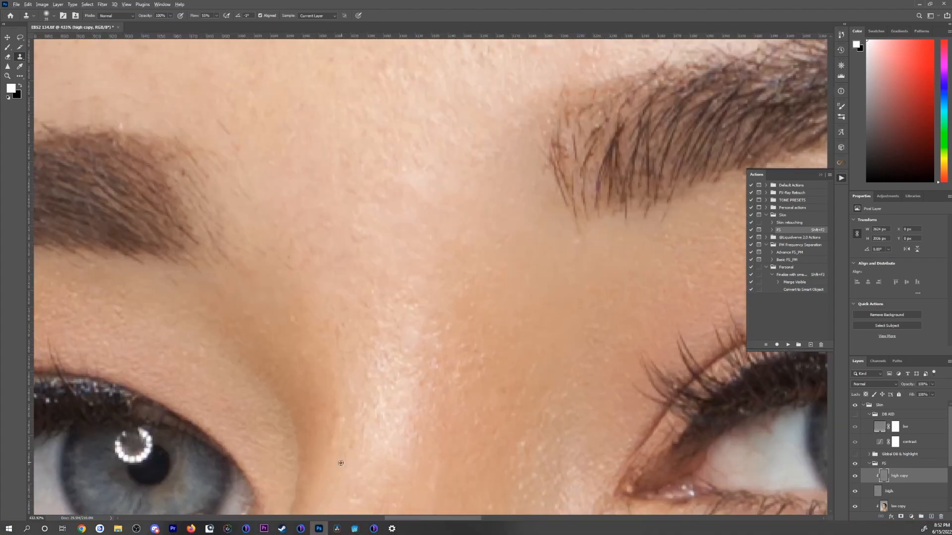
{"action": "scroll", "coordinate": [486, 322], "scroll_direction": "up", "scroll_amount": 4}
Step: Hide the high texture layer, select the low copy layer and switch to the Mixer Brush
{"action": "left_click", "coordinate": [855, 491]}
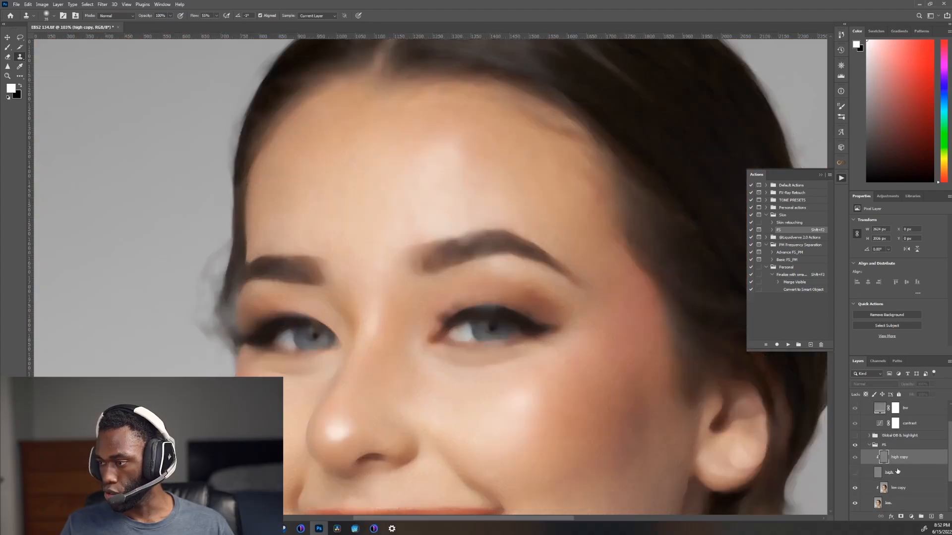
{"action": "scroll", "coordinate": [892, 471], "scroll_direction": "down", "scroll_amount": 2}
{"action": "left_click", "coordinate": [912, 455]}
{"action": "key", "text": "b"}
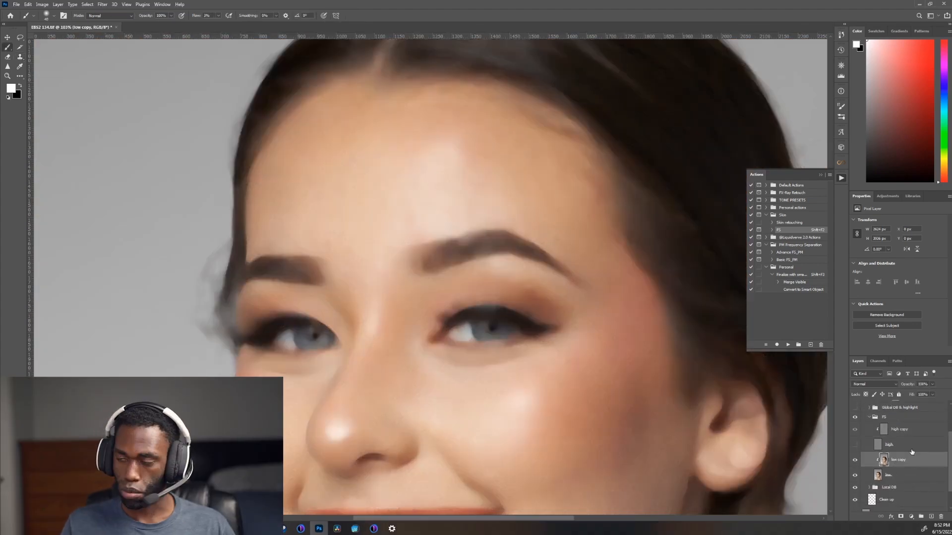
{"action": "key", "text": "shift+b"}
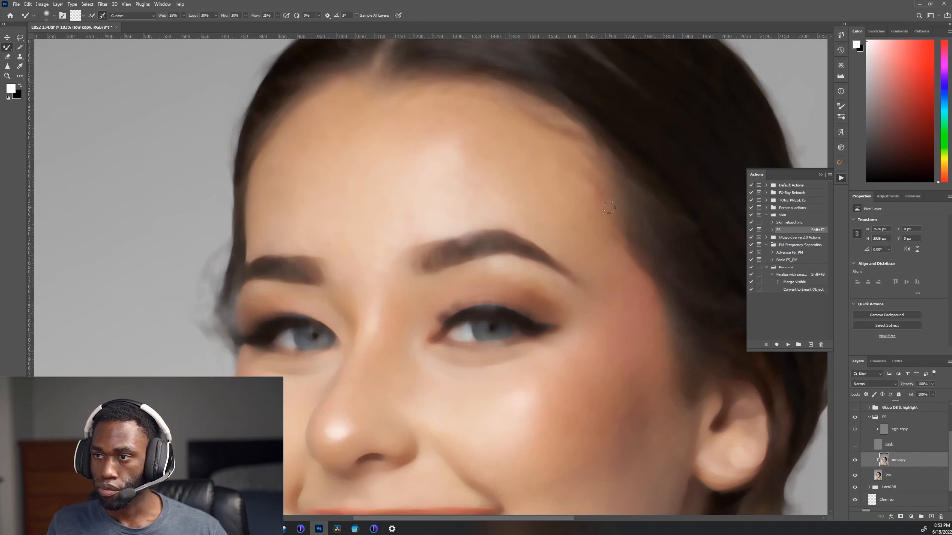
Step: Adjust the Mixer Brush size and blend the uneven tones on the outer cheek in front of the ear
{"action": "key", "text": "bracketright"}
{"action": "key", "text": "bracketright"}
{"action": "key", "text": "bracketright"}
{"action": "key", "text": "bracketright"}
{"action": "key", "text": "bracketright"}
{"action": "key", "text": "bracketright"}
{"action": "key", "text": "bracketright"}
{"action": "key", "text": "bracketright"}
{"action": "key", "text": "bracketright"}
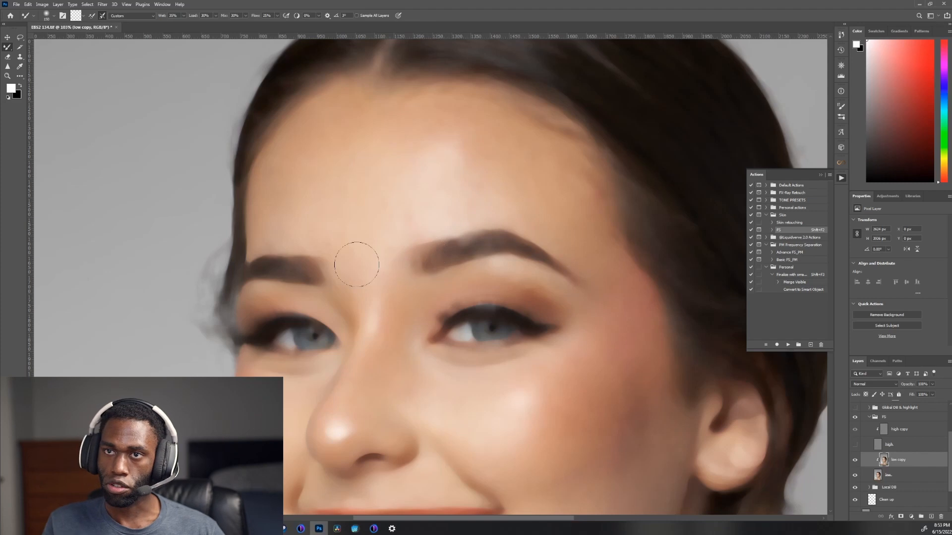
{"action": "left_click", "coordinate": [54, 16]}
{"action": "left_click", "coordinate": [54, 16]}
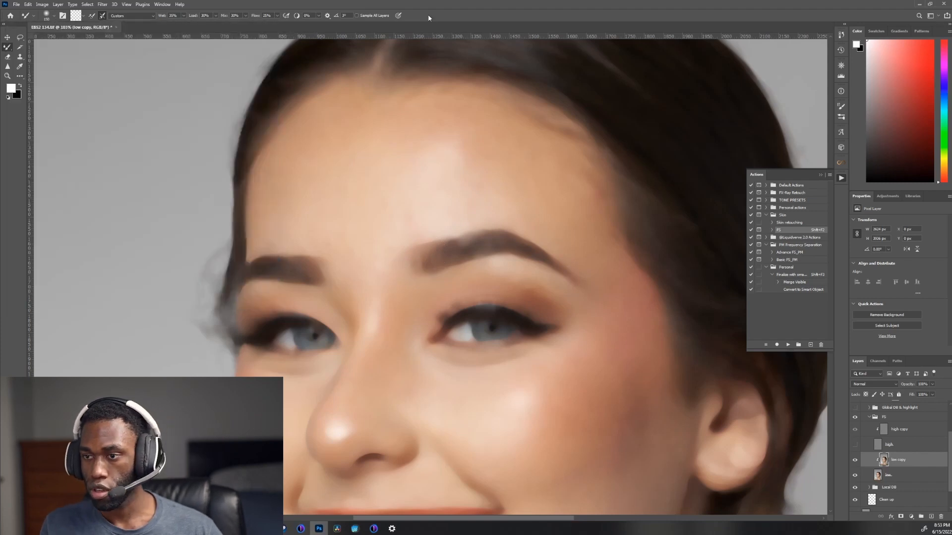
{"action": "key", "text": "bracketleft"}
{"action": "key", "text": "bracketleft"}
{"action": "key", "text": "bracketleft"}
{"action": "left_click_drag", "start_coordinate": [469, 375], "coordinate": [382, 260]}
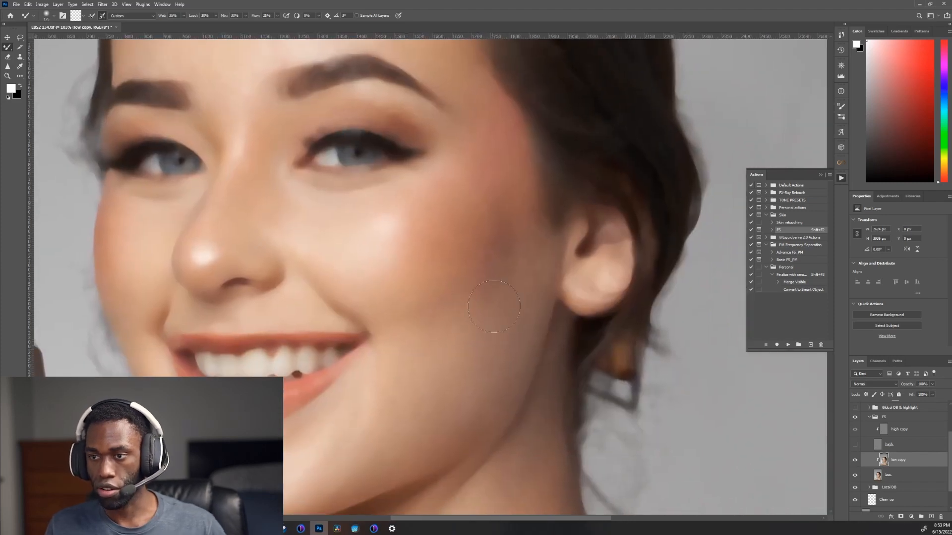
{"action": "scroll", "coordinate": [477, 313], "scroll_direction": "up", "scroll_amount": 3}
{"action": "left_click_drag", "start_coordinate": [481, 325], "coordinate": [471, 367]}
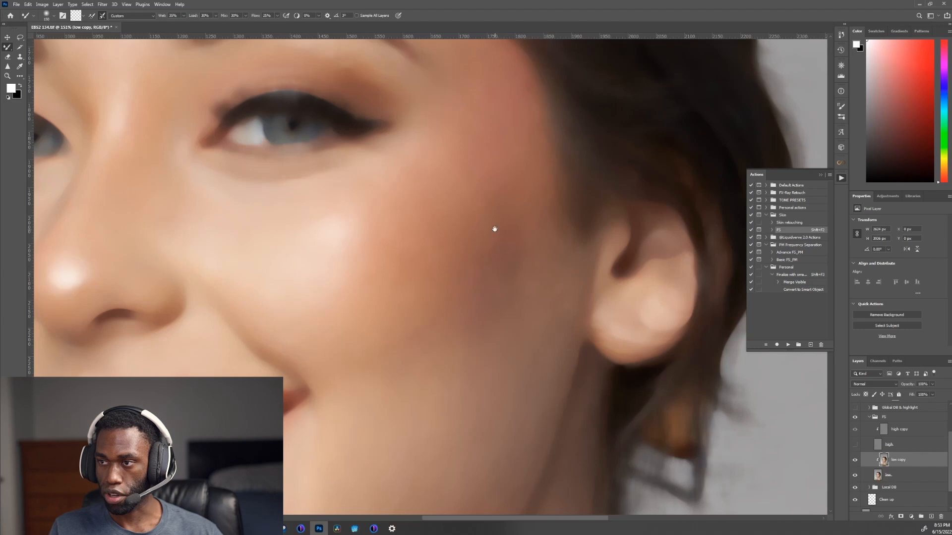
Step: Blend the tones from the lower cheek down along the jawline and chin
{"action": "left_click_drag", "start_coordinate": [495, 229], "coordinate": [478, 304]}
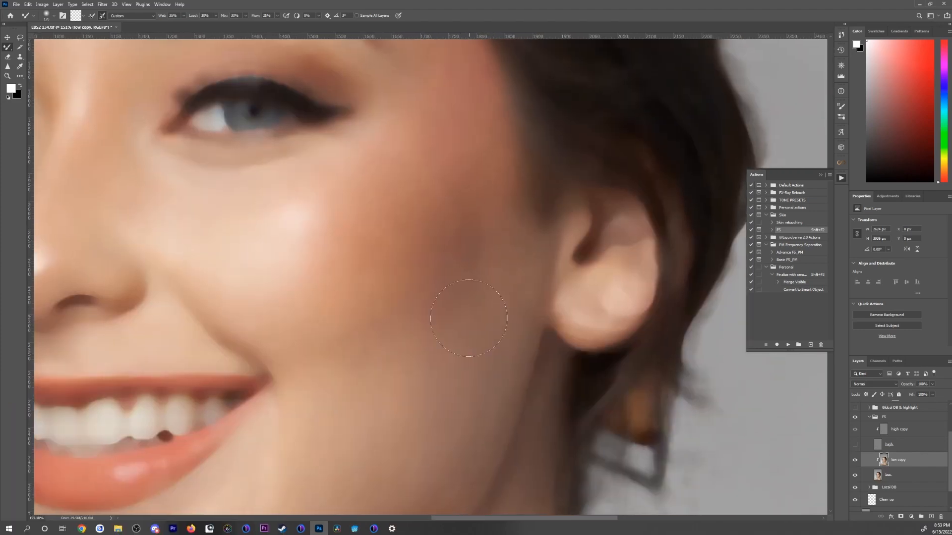
{"action": "left_click_drag", "start_coordinate": [467, 318], "coordinate": [552, 141]}
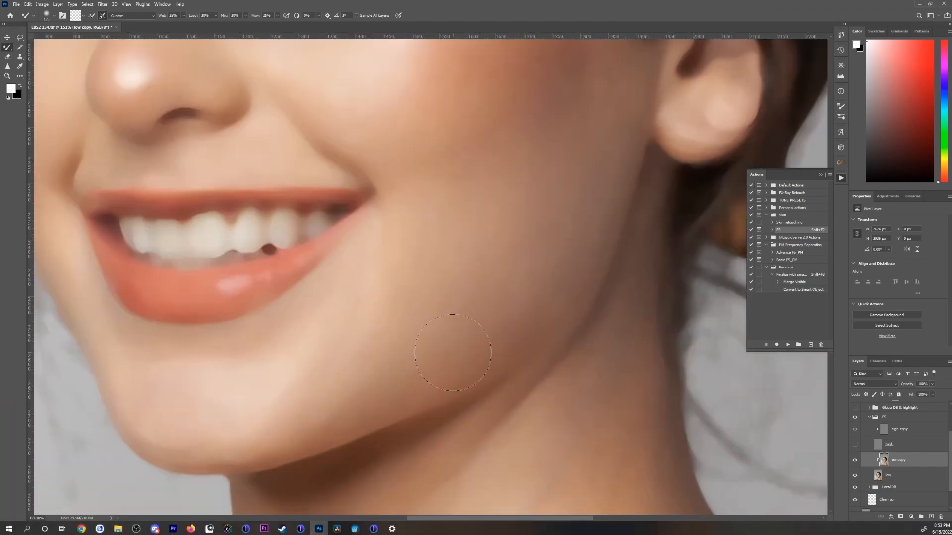
{"action": "left_click_drag", "start_coordinate": [377, 204], "coordinate": [461, 361]}
{"action": "left_click_drag", "start_coordinate": [235, 228], "coordinate": [315, 387]}
{"action": "left_click_drag", "start_coordinate": [347, 223], "coordinate": [257, 367]}
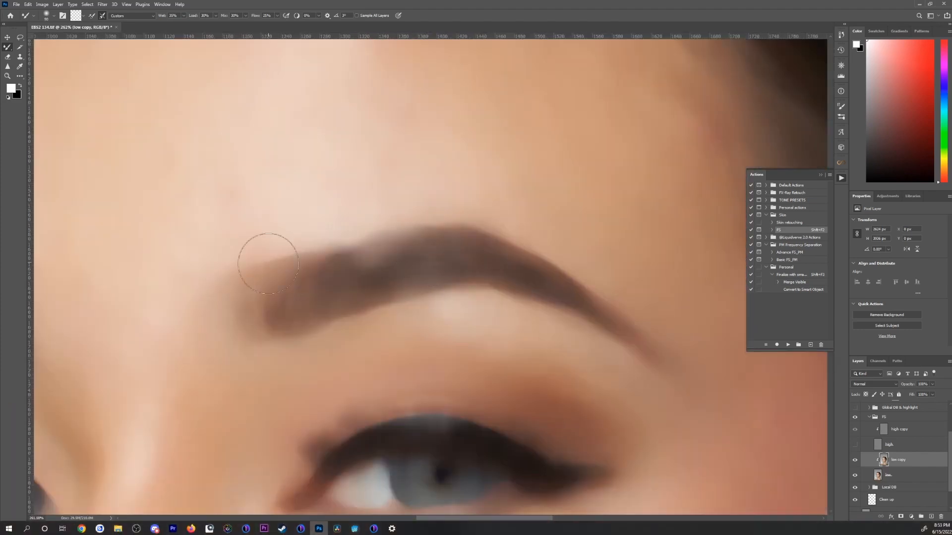
Step: Blend the tones in and around the arched eyebrow with a smaller Mixer Brush
{"action": "left_click", "coordinate": [855, 444]}
{"action": "left_click", "coordinate": [854, 444]}
{"action": "key", "text": "bracketleft"}
{"action": "key", "text": "bracketleft"}
{"action": "key", "text": "bracketleft"}
{"action": "key", "text": "bracketleft"}
{"action": "key", "text": "bracketleft"}
{"action": "left_click_drag", "start_coordinate": [394, 272], "coordinate": [368, 251]}
{"action": "left_click_drag", "start_coordinate": [405, 290], "coordinate": [442, 286]}
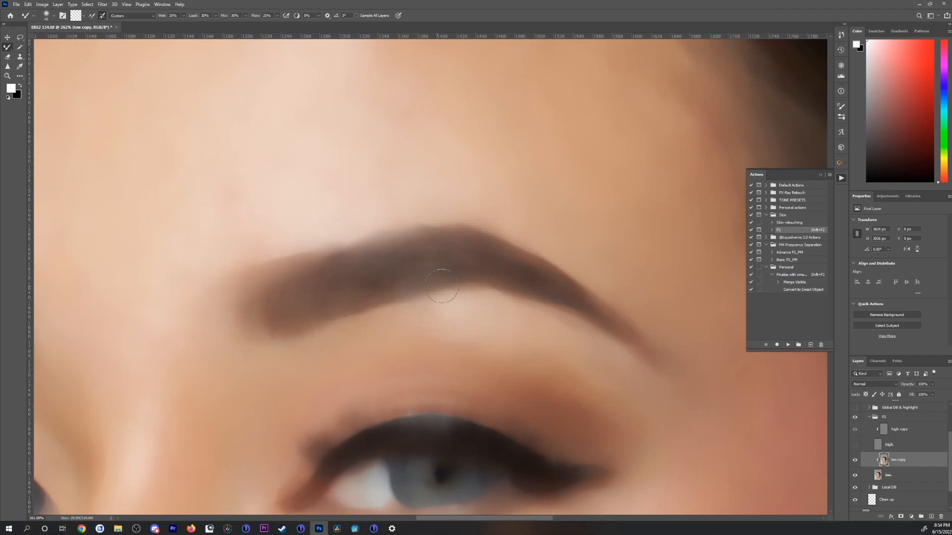
{"action": "key", "text": "bracketright"}
{"action": "key", "text": "bracketright"}
Step: Check the brows against the skin texture and blend the tones between them and across the lower forehead with a larger brush
{"action": "left_click", "coordinate": [855, 444]}
{"action": "key", "text": "ctrl+0"}
{"action": "left_click_drag", "start_coordinate": [441, 173], "coordinate": [500, 178]}
{"action": "left_click_drag", "start_coordinate": [277, 347], "coordinate": [347, 347]}
{"action": "left_click", "coordinate": [853, 446]}
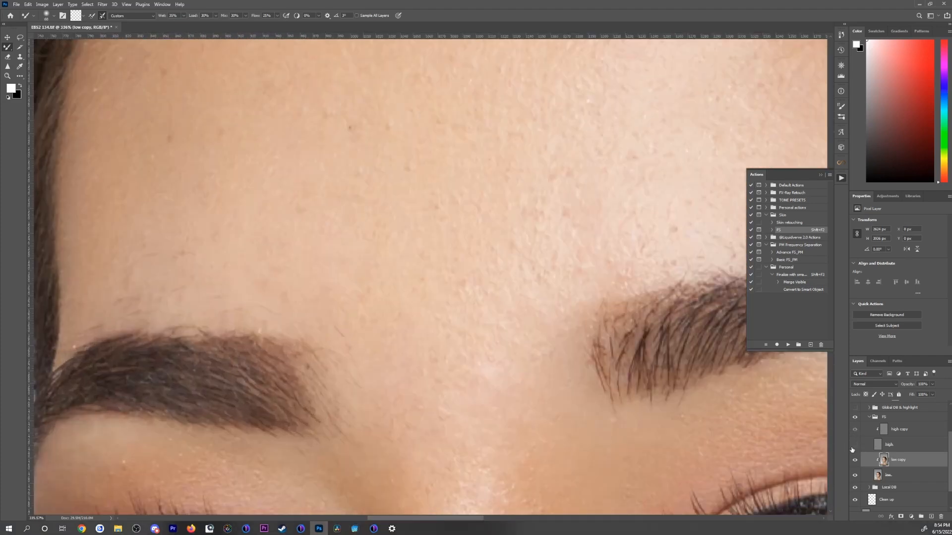
{"action": "key", "text": "bracketright"}
{"action": "key", "text": "bracketright"}
{"action": "key", "text": "bracketright"}
{"action": "mouse_move", "coordinate": [704, 323]}
{"action": "left_mouse_down"}
{"action": "mouse_move", "coordinate": [527, 419]}
{"action": "mouse_move", "coordinate": [291, 378]}
{"action": "mouse_move", "coordinate": [287, 283]}
{"action": "mouse_move", "coordinate": [460, 329]}
{"action": "left_mouse_up"}
{"action": "key", "text": "bracketright"}
{"action": "key", "text": "bracketright"}
Step: Check the whole portrait with texture and blend the darker patch on the outer cheek near the ear
{"action": "left_click", "coordinate": [855, 445]}
{"action": "key", "text": "ctrl+0"}
{"action": "left_click_drag", "start_coordinate": [426, 273], "coordinate": [536, 306]}
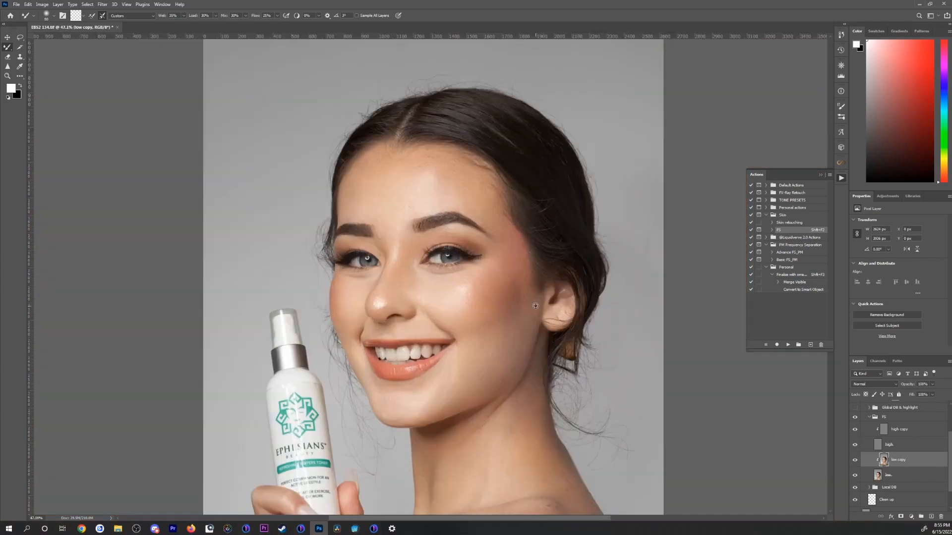
{"action": "scroll", "coordinate": [535, 305], "scroll_direction": "up", "scroll_amount": 7}
{"action": "left_click", "coordinate": [854, 444]}
{"action": "left_click_drag", "start_coordinate": [421, 380], "coordinate": [444, 309]}
{"action": "left_click_drag", "start_coordinate": [561, 233], "coordinate": [457, 302]}
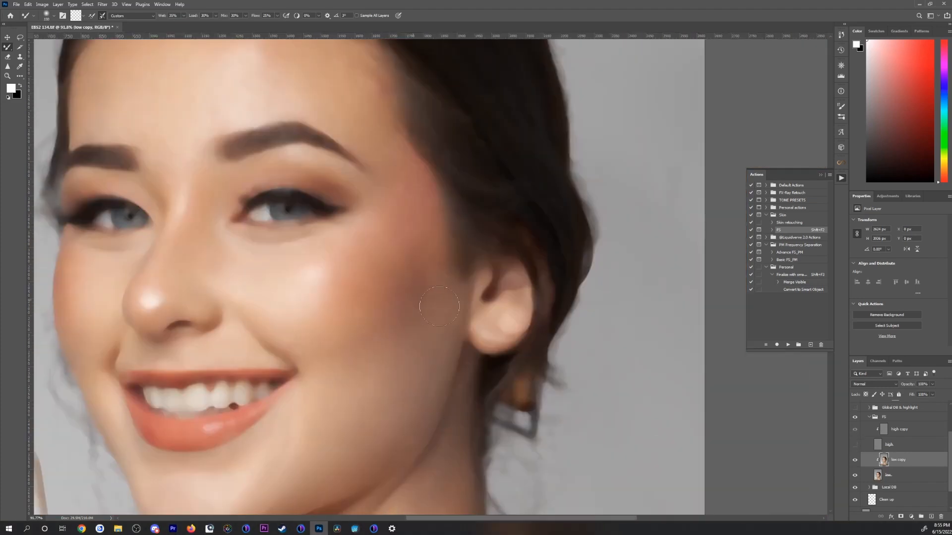
{"action": "key", "text": "bracketleft"}
{"action": "scroll", "coordinate": [458, 302], "scroll_direction": "up", "scroll_amount": 6}
{"action": "key", "text": "bracketright"}
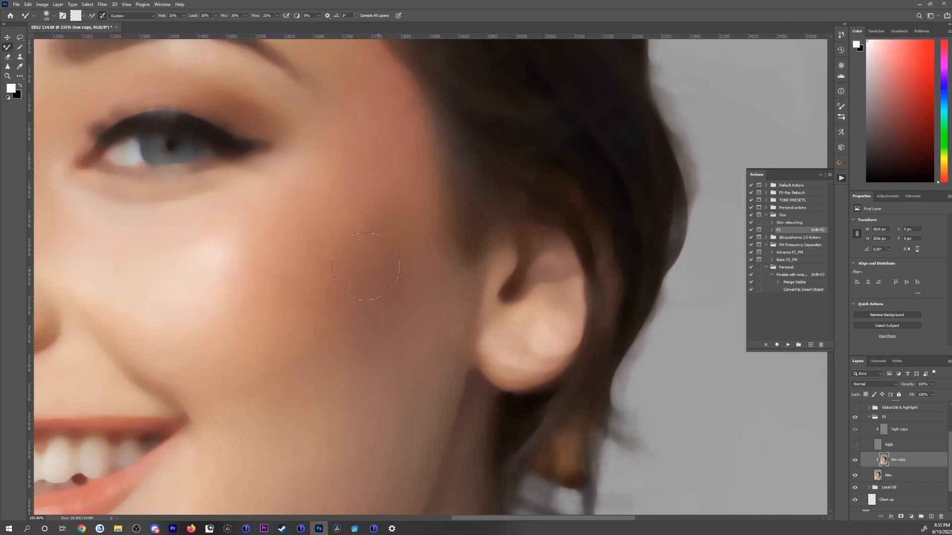
Step: Blend the tones between the eyebrows and on the nose bridge with a smaller Mixer Brush
{"action": "scroll", "coordinate": [260, 388], "scroll_direction": "down", "scroll_amount": 15}
{"action": "scroll", "coordinate": [357, 236], "scroll_direction": "up", "scroll_amount": 20}
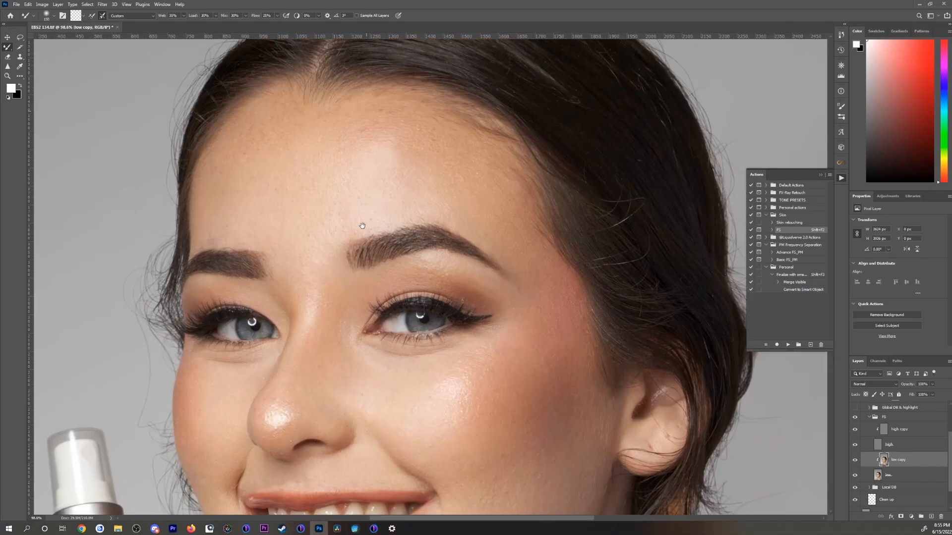
{"action": "key", "text": "bracketleft"}
{"action": "left_click_drag", "start_coordinate": [248, 366], "coordinate": [365, 284]}
{"action": "key", "text": "bracketright"}
{"action": "key", "text": "bracketleft"}
{"action": "key", "text": "bracketleft"}
{"action": "key", "text": "bracketleft"}
{"action": "left_click_drag", "start_coordinate": [221, 511], "coordinate": [231, 323]}
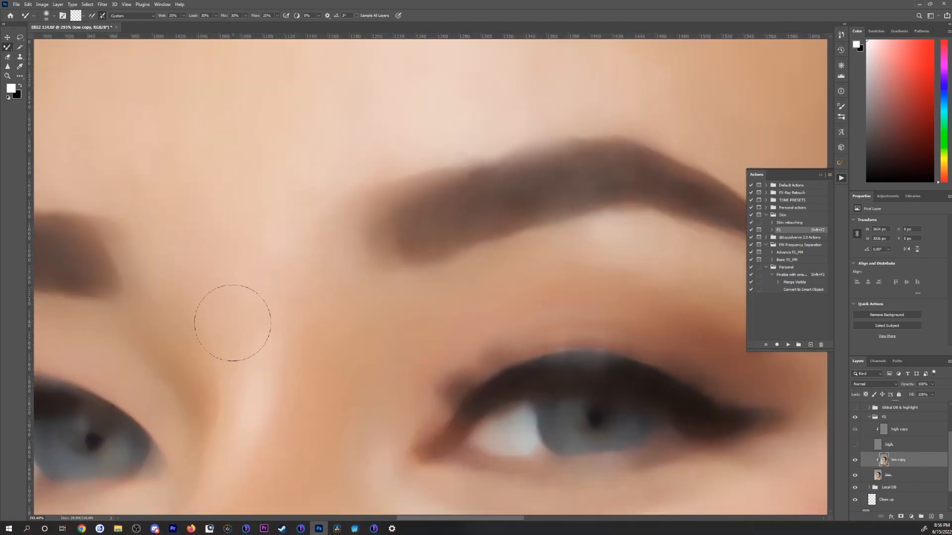
{"action": "left_click_drag", "start_coordinate": [218, 208], "coordinate": [418, 337]}
Step: Even out the broad tones across the forehead, varying the Mixer Brush size for large and small areas
{"action": "key", "text": "bracketright"}
{"action": "key", "text": "bracketright"}
{"action": "key", "text": "bracketright"}
{"action": "key", "text": "bracketright"}
{"action": "mouse_move", "coordinate": [297, 74]}
{"action": "left_mouse_down"}
{"action": "mouse_move", "coordinate": [266, 330]}
{"action": "mouse_move", "coordinate": [298, 270]}
{"action": "left_mouse_up"}
{"action": "key", "text": "bracketright"}
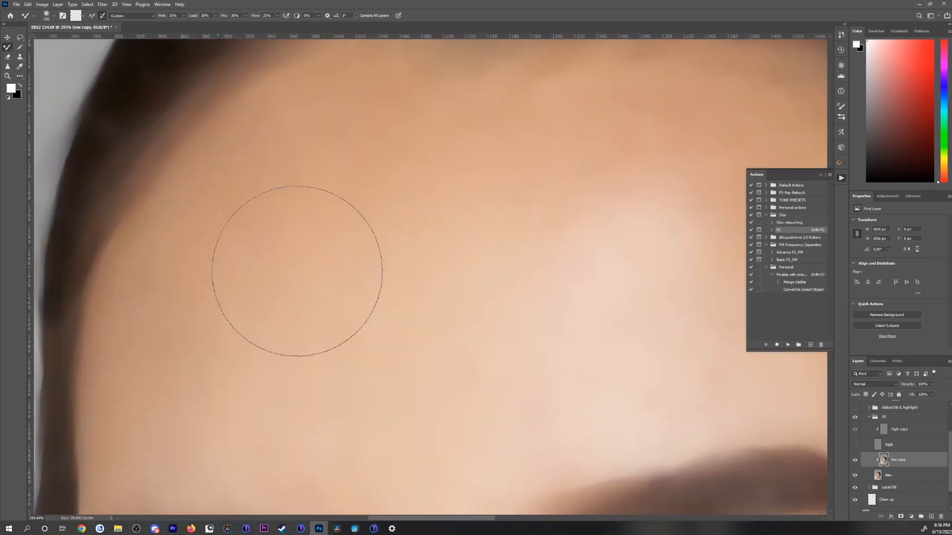
{"action": "left_click_drag", "start_coordinate": [694, 240], "coordinate": [359, 255]}
{"action": "key", "text": "bracketleft"}
{"action": "key", "text": "bracketleft"}
{"action": "left_click_drag", "start_coordinate": [719, 379], "coordinate": [463, 291]}
{"action": "key", "text": "bracketleft"}
{"action": "key", "text": "bracketleft"}
{"action": "left_click_drag", "start_coordinate": [240, 301], "coordinate": [530, 441]}
Step: Smooth the tonal transitions around the forehead highlight and below the hairline
{"action": "key", "text": "bracketright"}
{"action": "key", "text": "bracketright"}
{"action": "key", "text": "bracketright"}
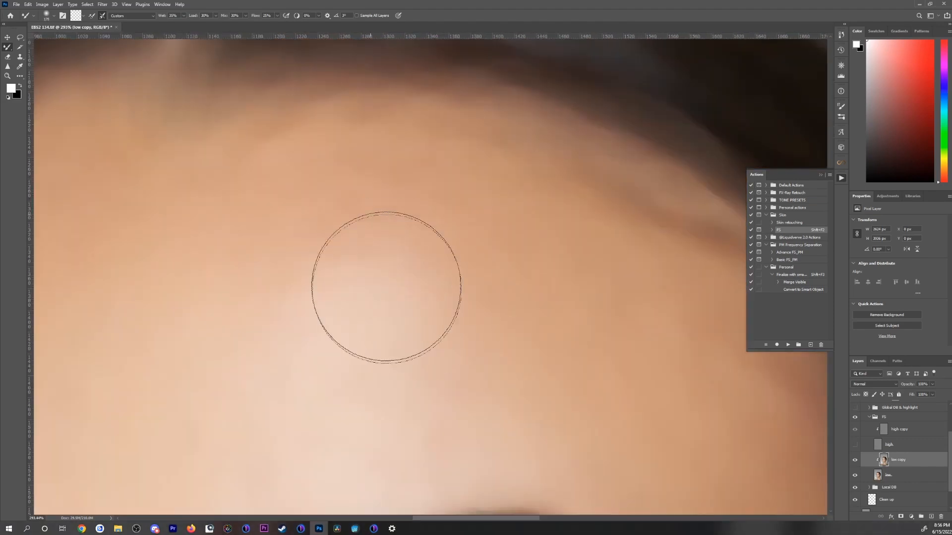
{"action": "left_click_drag", "start_coordinate": [372, 302], "coordinate": [608, 102]}
{"action": "key", "text": "bracketleft"}
{"action": "left_click_drag", "start_coordinate": [366, 399], "coordinate": [367, 236]}
{"action": "key", "text": "bracketleft"}
Step: Show the high texture layer and compare the skin with the FS group off and on
{"action": "left_click", "coordinate": [856, 445]}
{"action": "scroll", "coordinate": [272, 143], "scroll_direction": "down", "scroll_amount": 7}
{"action": "scroll", "coordinate": [490, 220], "scroll_direction": "up", "scroll_amount": 6}
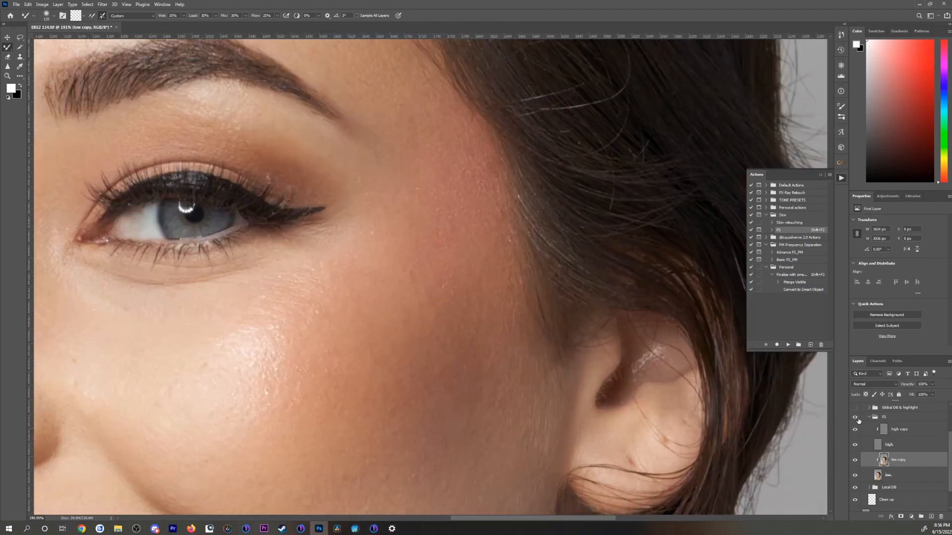
{"action": "scroll", "coordinate": [433, 361], "scroll_direction": "down", "scroll_amount": 3}
{"action": "scroll", "coordinate": [504, 273], "scroll_direction": "up", "scroll_amount": 2}
{"action": "left_click", "coordinate": [855, 419]}
{"action": "left_click", "coordinate": [855, 417]}
Step: Hide the high texture layer, duplicate low copy and blend the outer cheek and temple with Mixer Brush wetness at 25%
{"action": "left_click", "coordinate": [855, 445]}
{"action": "key", "text": "ctrl+j"}
{"action": "scroll", "coordinate": [564, 304], "scroll_direction": "up", "scroll_amount": 4}
{"action": "key", "text": "bracketright"}
{"action": "key", "text": "bracketright"}
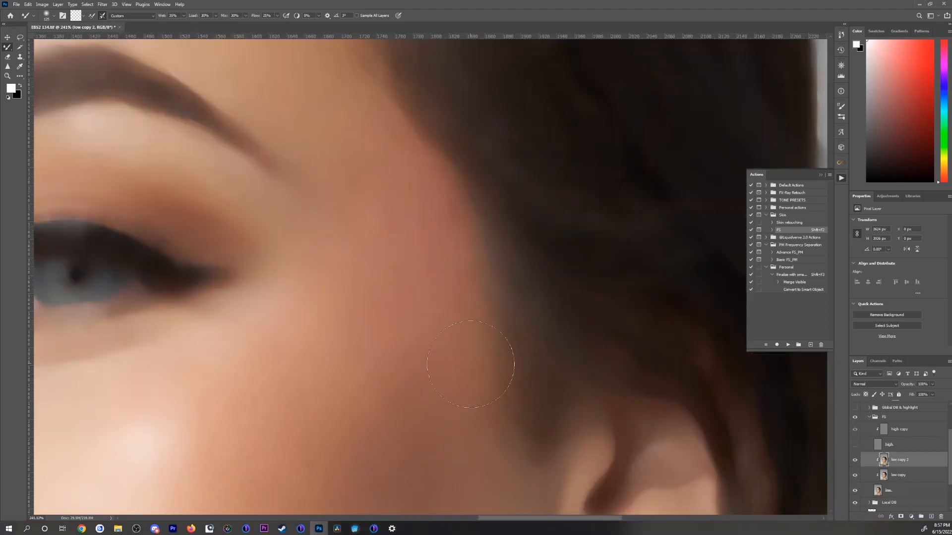
{"action": "double_click", "coordinate": [172, 15]}
{"action": "type", "text": "25"}
{"action": "key", "text": "Return"}
{"action": "scroll", "coordinate": [359, 331], "scroll_direction": "down", "scroll_amount": 3}
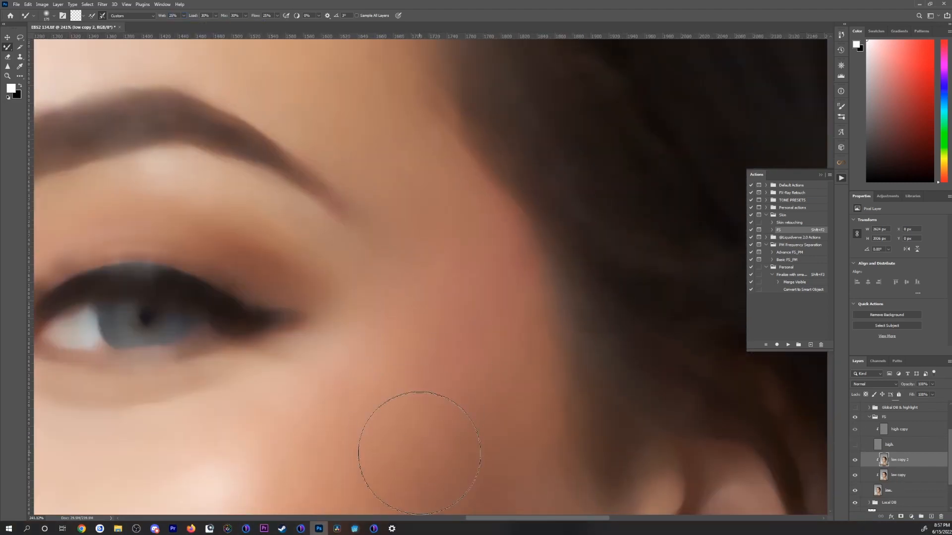
Step: Compare the cheek with the duplicated low layer off and on and merge it down into low copy
{"action": "key", "text": "ctrl+0"}
{"action": "scroll", "coordinate": [499, 261], "scroll_direction": "up", "scroll_amount": 8}
{"action": "left_click", "coordinate": [855, 461]}
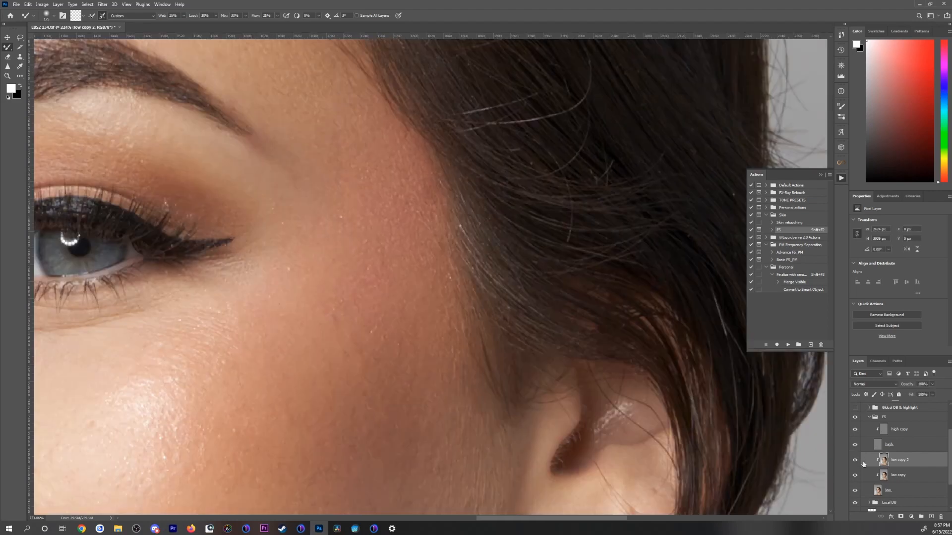
{"action": "left_click", "coordinate": [856, 460]}
{"action": "key", "text": "ctrl+e"}
Step: Collapse the FS group and examine the full portrait, including the face, neck and shoulder
{"action": "scroll", "coordinate": [555, 221], "scroll_direction": "down", "scroll_amount": 4}
{"action": "left_click", "coordinate": [870, 417]}
{"action": "key", "text": "ctrl+0"}
{"action": "scroll", "coordinate": [457, 380], "scroll_direction": "up", "scroll_amount": 4}
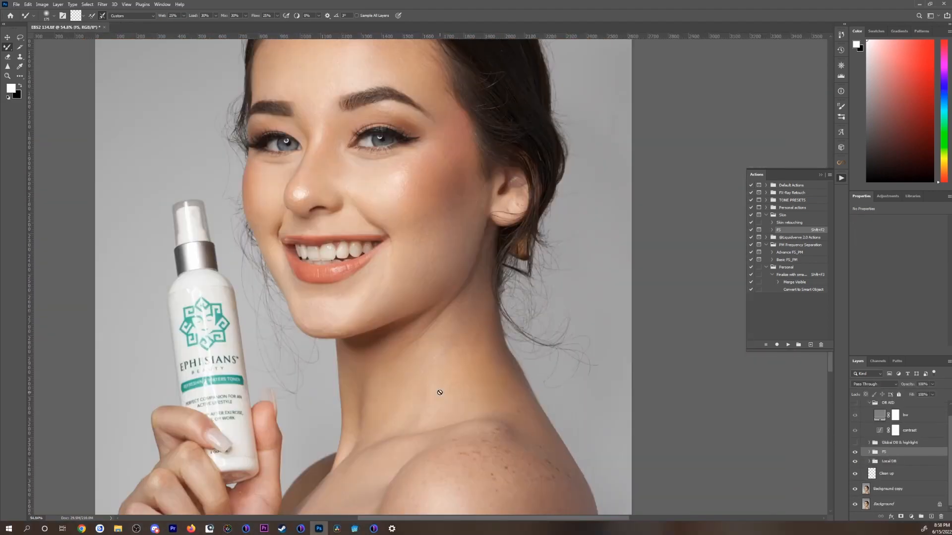
{"action": "left_click_drag", "start_coordinate": [382, 115], "coordinate": [388, 283]}
{"action": "scroll", "coordinate": [494, 251], "scroll_direction": "up", "scroll_amount": 4}
{"action": "mouse_move", "coordinate": [399, 434]}
{"action": "left_mouse_down"}
{"action": "mouse_move", "coordinate": [494, 251]}
{"action": "mouse_move", "coordinate": [465, 384]}
{"action": "left_mouse_up"}
Step: Select the high copy layer in the FS group and clean up the cheek texture with the Clone Stamp
{"action": "left_click", "coordinate": [869, 452]}
{"action": "left_click", "coordinate": [900, 464]}
{"action": "key", "text": "s"}
{"action": "scroll", "coordinate": [217, 362], "scroll_direction": "up", "scroll_amount": 5}
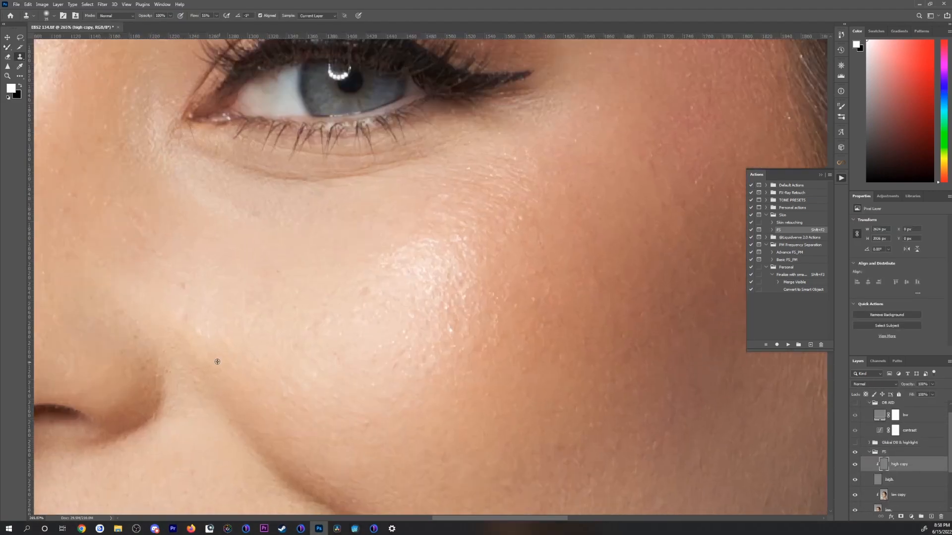
{"action": "scroll", "coordinate": [293, 421], "scroll_direction": "up", "scroll_amount": 2}
{"action": "left_click_drag", "start_coordinate": [694, 357], "coordinate": [510, 344]}
{"action": "key", "text": "ctrl+0"}
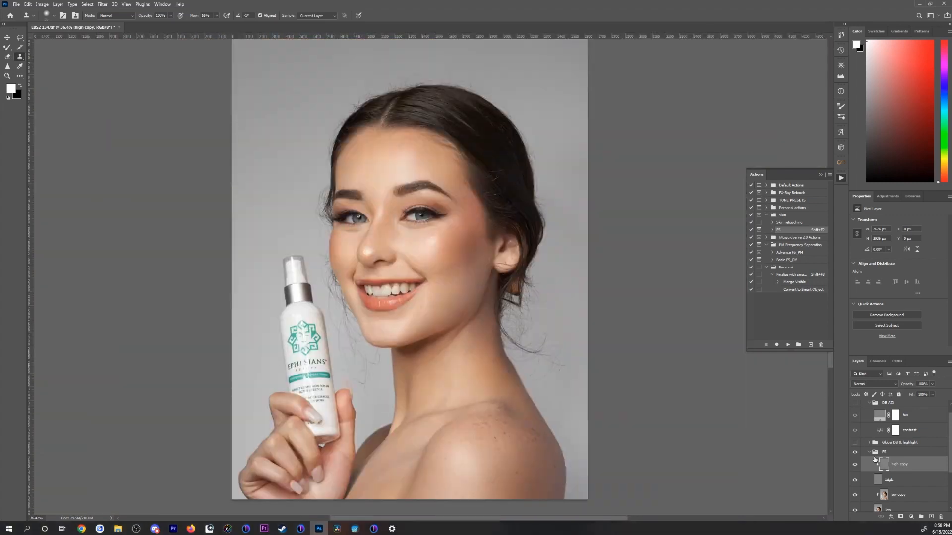
Step: Collapse the FS group and save the document
{"action": "left_click", "coordinate": [869, 452]}
{"action": "key", "text": "ctrl+s"}
{"action": "key", "text": "Return"}
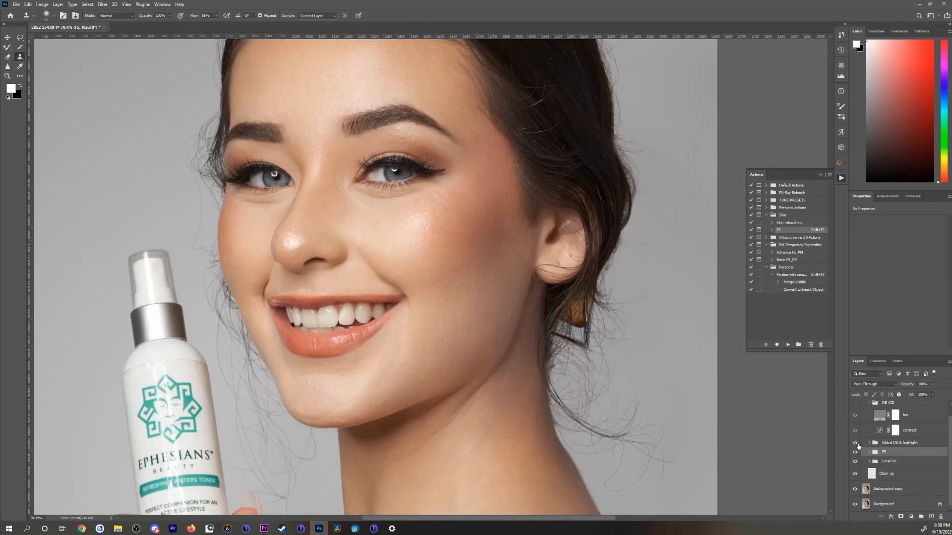
Step: Expand the Global DB & highlight group and paint on the global burn mask with the Brush to deepen the facial shadows
{"action": "left_click", "coordinate": [869, 442]}
{"action": "left_click", "coordinate": [915, 470]}
{"action": "left_click", "coordinate": [896, 471]}
{"action": "key", "text": "b"}
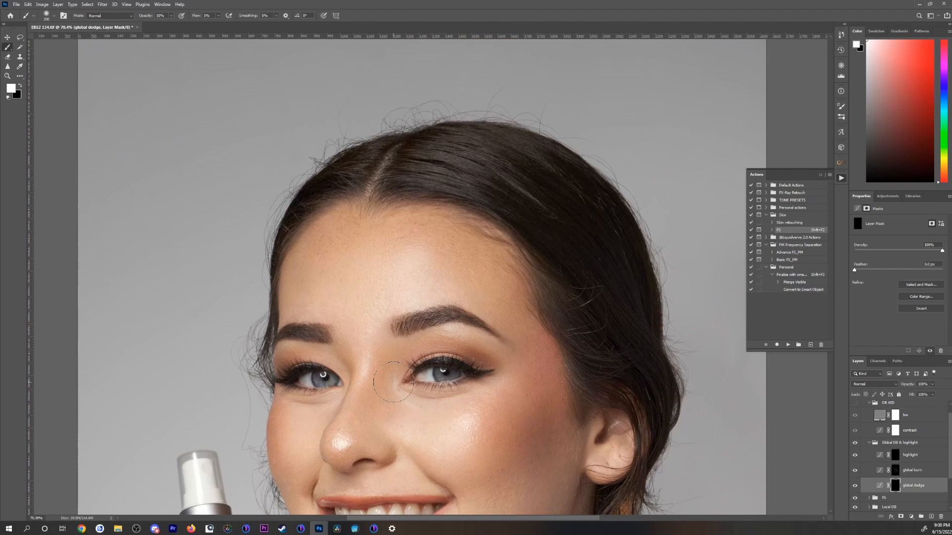
{"action": "key", "text": "ctrl+0"}
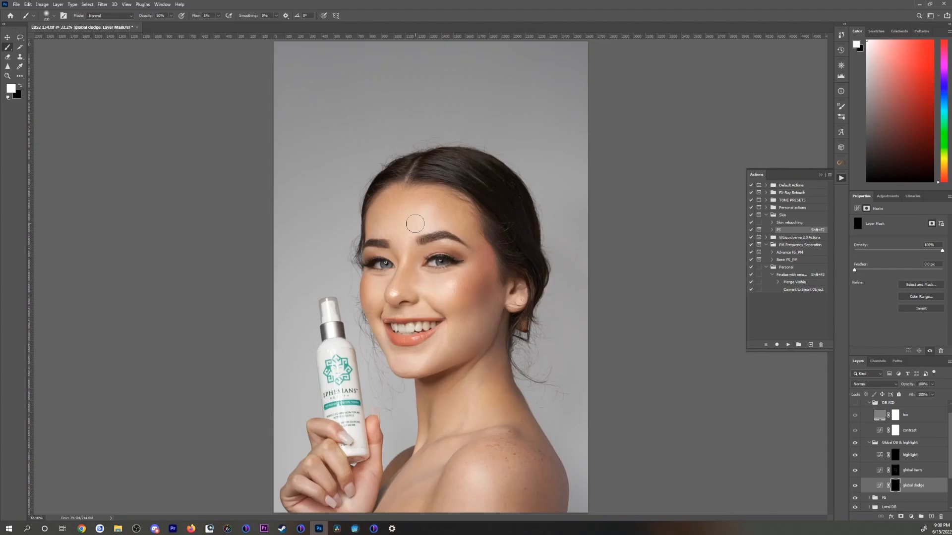
Step: Compare the Global DB & highlight group's effect, refine the global dodge mask with a larger brush and reselect global burn
{"action": "left_click", "coordinate": [855, 443]}
{"action": "left_click", "coordinate": [855, 443]}
{"action": "scroll", "coordinate": [513, 347], "scroll_direction": "up", "scroll_amount": 4}
{"action": "key", "text": "bracketright"}
{"action": "key", "text": "bracketright"}
{"action": "key", "text": "ctrl+0"}
{"action": "left_click", "coordinate": [912, 470]}
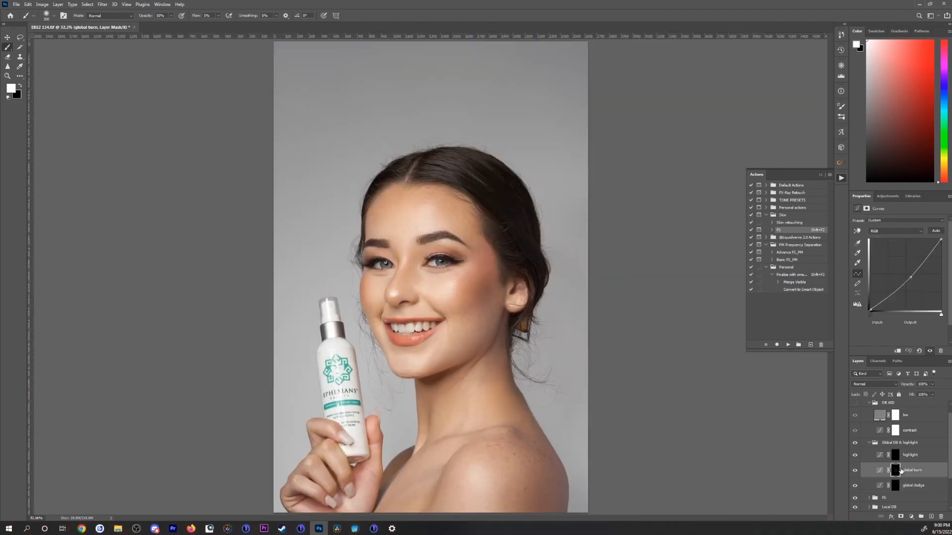
Step: Collapse the dodge-and-burn and Skin groups and save the document
{"action": "left_click", "coordinate": [869, 443]}
{"action": "left_click", "coordinate": [869, 404]}
{"action": "left_click", "coordinate": [863, 405]}
{"action": "key", "text": "ctrl+s"}
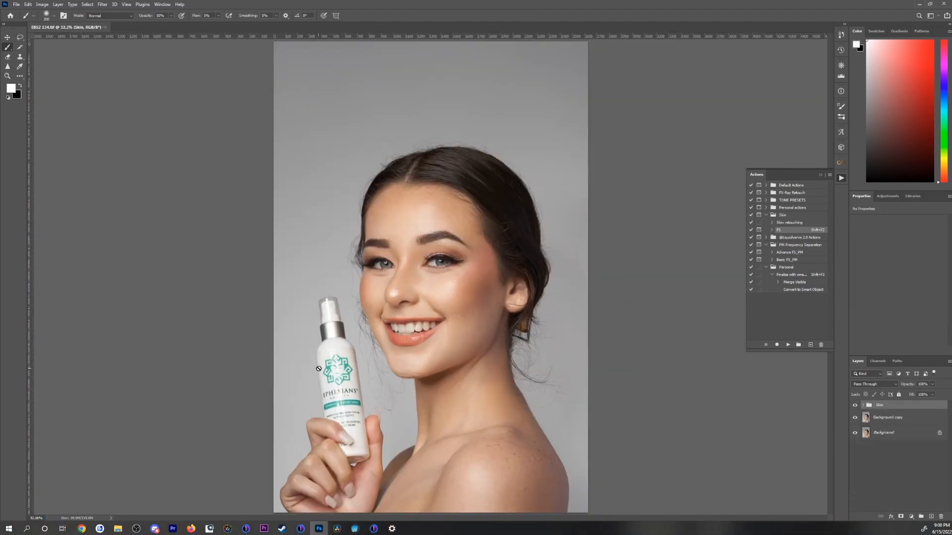
Step: Add a Selective Color adjustment layer above the Skin group and set Black to -27% for the Whites
{"action": "left_click", "coordinate": [911, 517]}
{"action": "left_click", "coordinate": [926, 511]}
{"action": "left_click", "coordinate": [895, 229]}
{"action": "left_click", "coordinate": [894, 277]}
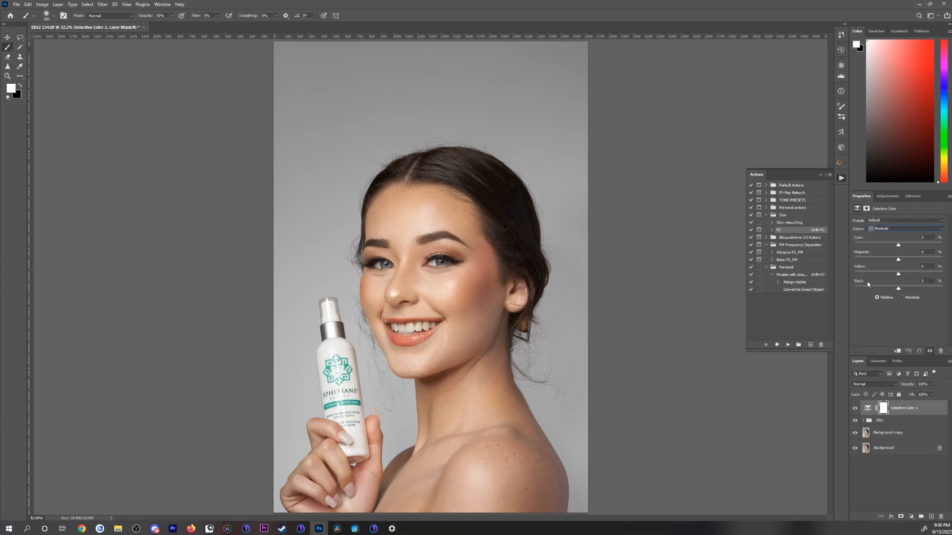
{"action": "left_click_drag", "start_coordinate": [899, 288], "coordinate": [886, 289]}
{"action": "left_click", "coordinate": [891, 230]}
{"action": "left_click", "coordinate": [890, 271]}
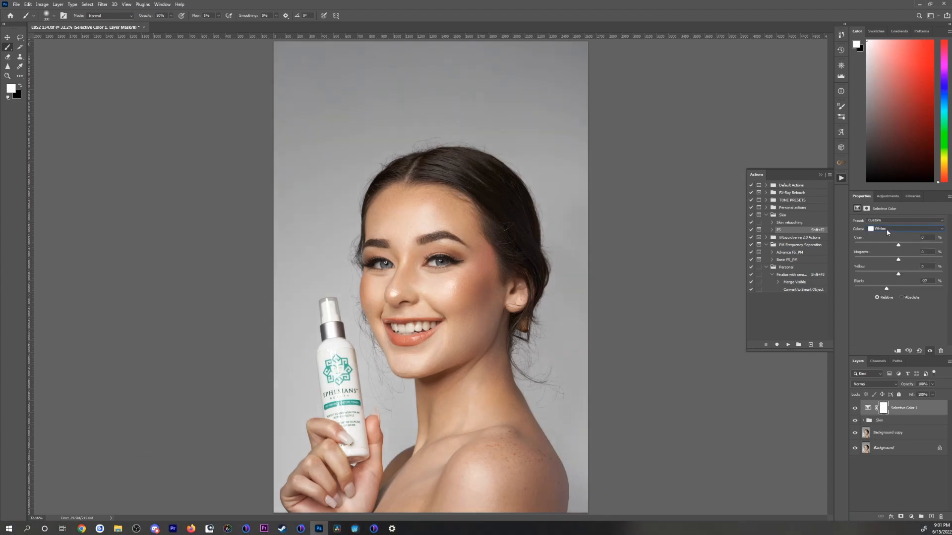
Step: Set the Reds in the Selective Color layer to +1% Cyan and -1% Black
{"action": "left_click", "coordinate": [887, 230]}
{"action": "left_click", "coordinate": [891, 236]}
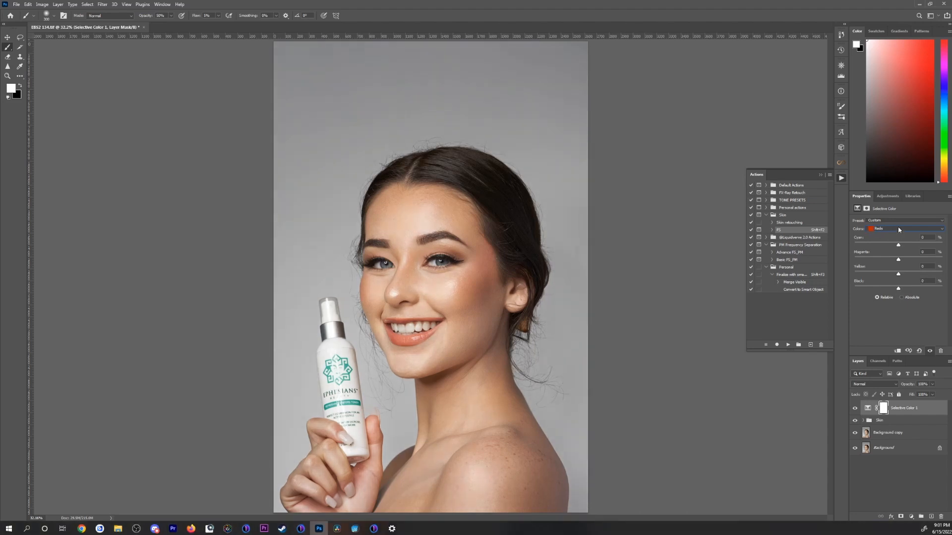
{"action": "left_click_drag", "start_coordinate": [898, 288], "coordinate": [898, 289]}
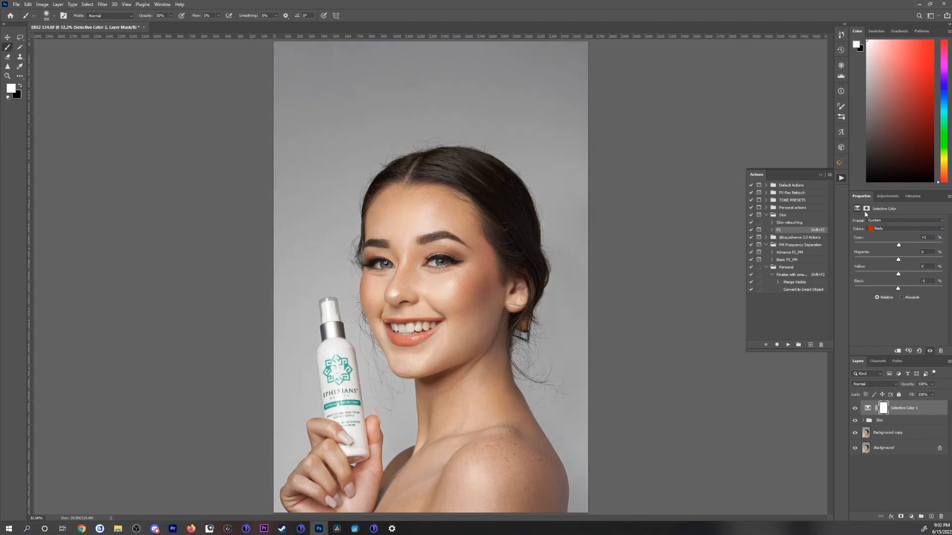
Step: Add a Curves adjustment layer and slightly lower the highlight endpoint of the Red channel
{"action": "left_click", "coordinate": [883, 197]}
{"action": "left_click", "coordinate": [889, 214]}
{"action": "left_click", "coordinate": [890, 231]}
{"action": "left_click", "coordinate": [888, 245]}
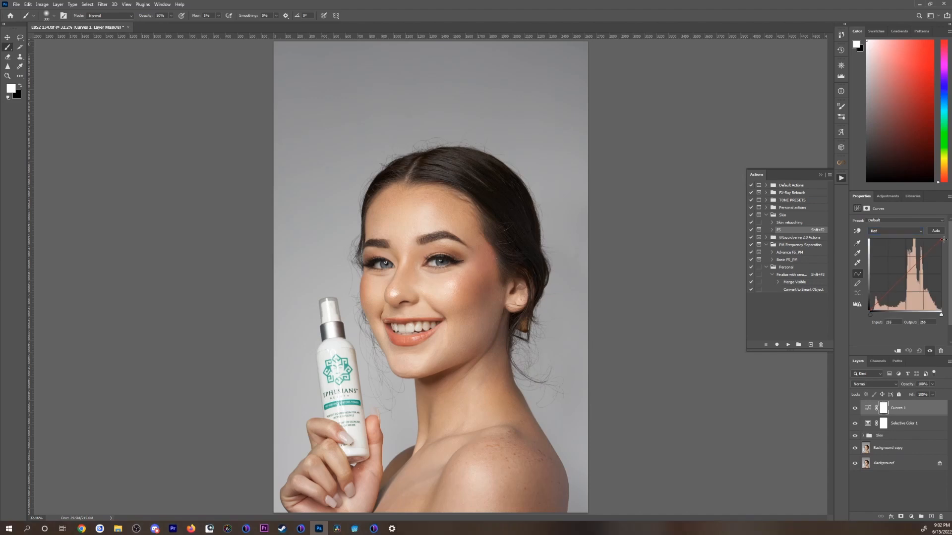
{"action": "mouse_move", "coordinate": [941, 240]}
{"action": "left_mouse_down"}
{"action": "mouse_move", "coordinate": [942, 248]}
{"action": "mouse_move", "coordinate": [941, 240]}
{"action": "left_mouse_up"}
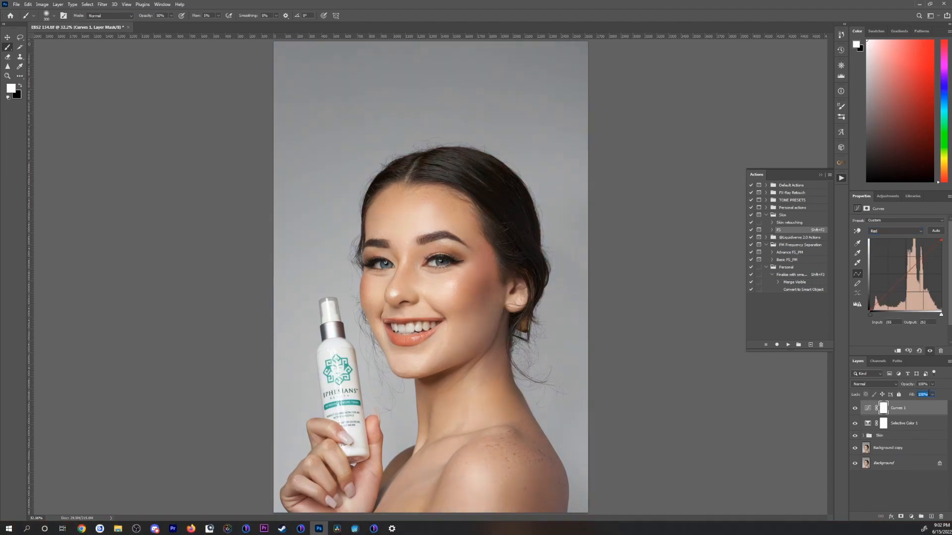
Step: Add a Gradient Map adjustment layer with the navy-to-sepia preset and set its fill to 10%
{"action": "left_click", "coordinate": [888, 197]}
{"action": "left_click", "coordinate": [895, 231]}
{"action": "left_click", "coordinate": [896, 224]}
{"action": "left_click", "coordinate": [203, 205]}
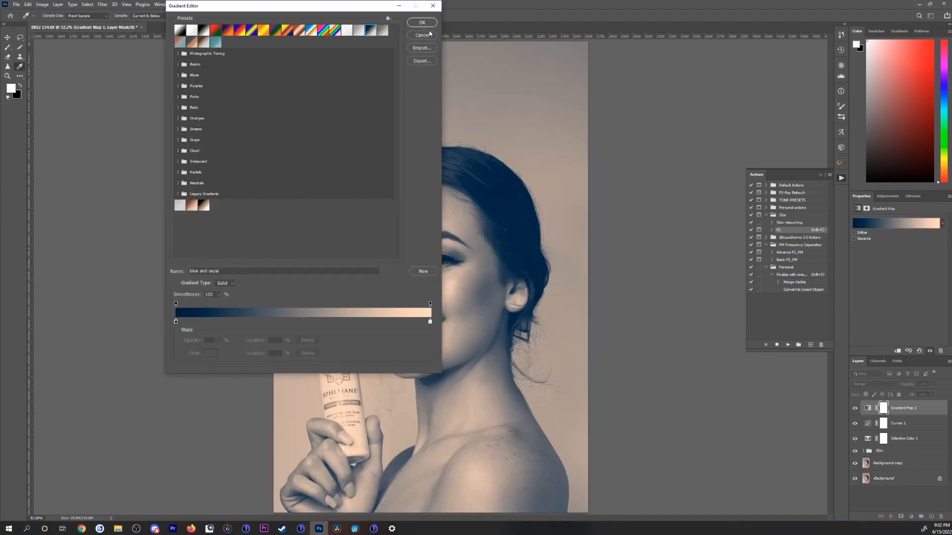
{"action": "left_click", "coordinate": [421, 22]}
{"action": "left_click", "coordinate": [923, 395]}
{"action": "type", "text": "10"}
{"action": "key", "text": "Return"}
Step: Check the Gradient Map's effect and group it with the Curves and Selective Color layers
{"action": "left_click", "coordinate": [855, 408]}
{"action": "left_click", "coordinate": [922, 384]}
{"action": "left_click", "coordinate": [897, 438], "text": "shift"}
{"action": "key", "text": "ctrl+g"}
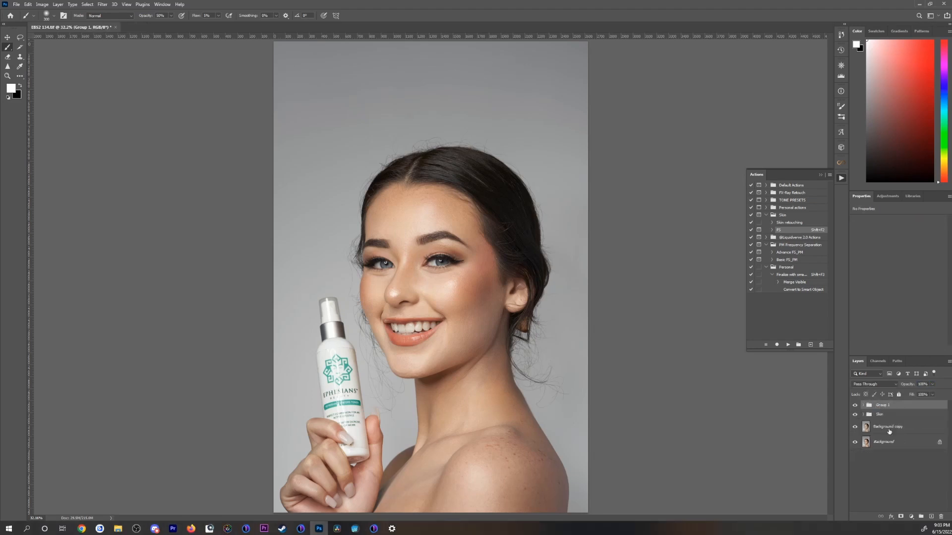
Step: Rename the color grading group to base and give it a violet color label
{"action": "double_click", "coordinate": [881, 406]}
{"action": "type", "text": "base"}
{"action": "key", "text": "Return"}
{"action": "double_click", "coordinate": [901, 406]}
{"action": "key", "text": "Escape"}
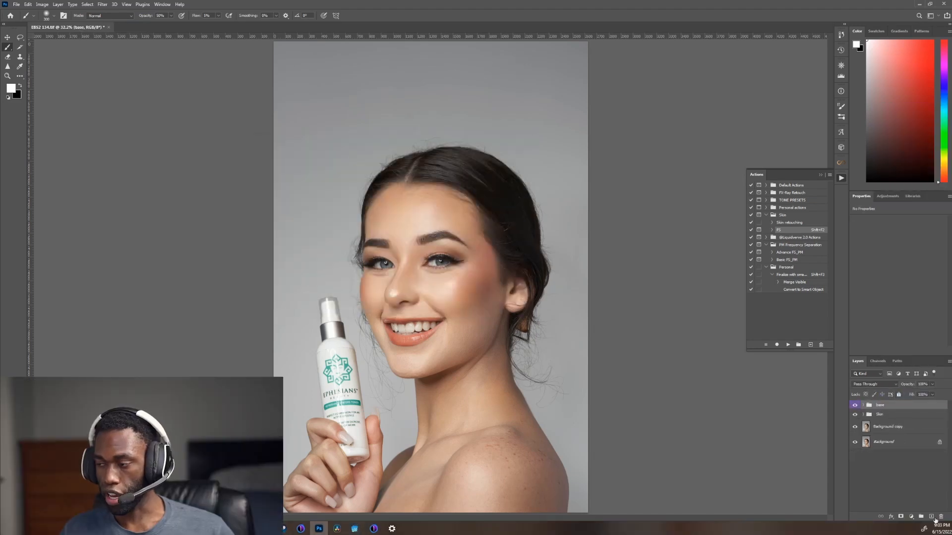
Step: Hide the base group and add a blank layer inside the Skin group, between Global DB & highlight and FS
{"action": "left_click", "coordinate": [932, 516]}
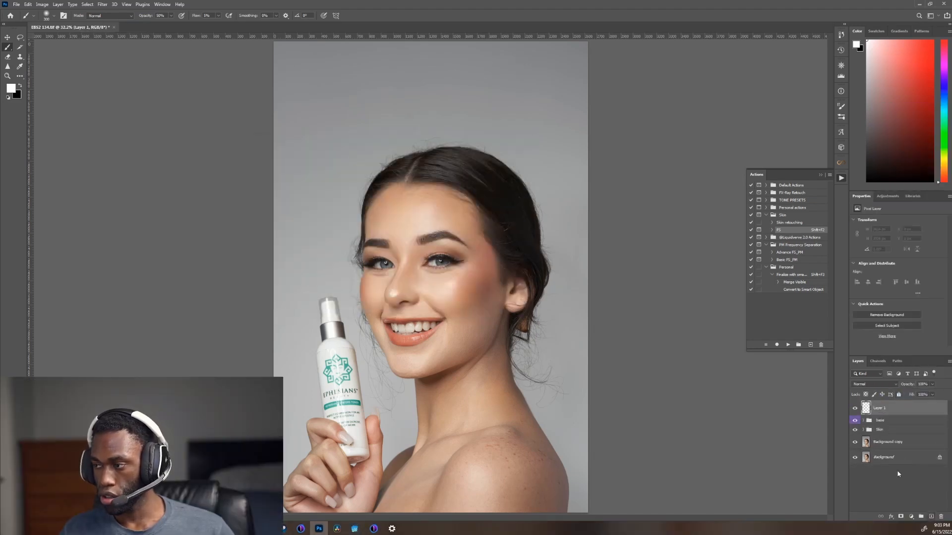
{"action": "left_click_drag", "start_coordinate": [876, 409], "coordinate": [887, 427]}
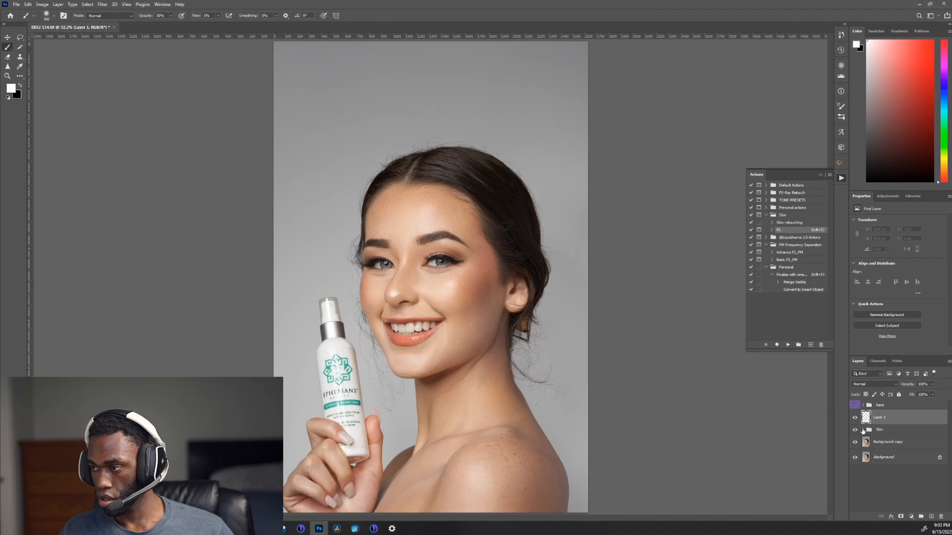
{"action": "left_click", "coordinate": [863, 430]}
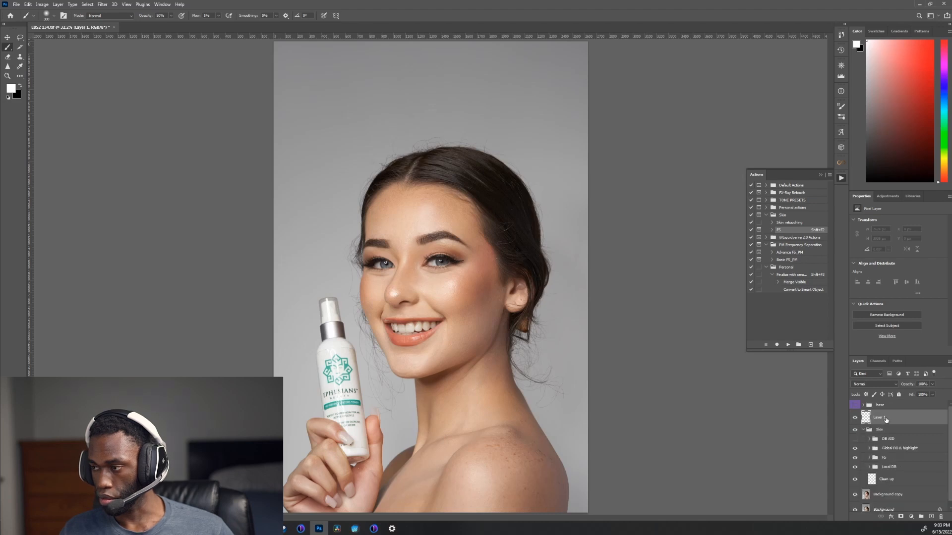
{"action": "left_click_drag", "start_coordinate": [886, 420], "coordinate": [887, 452]}
Step: Switch to the Mixer Brush and set its wetness to 72%
{"action": "key", "text": "s"}
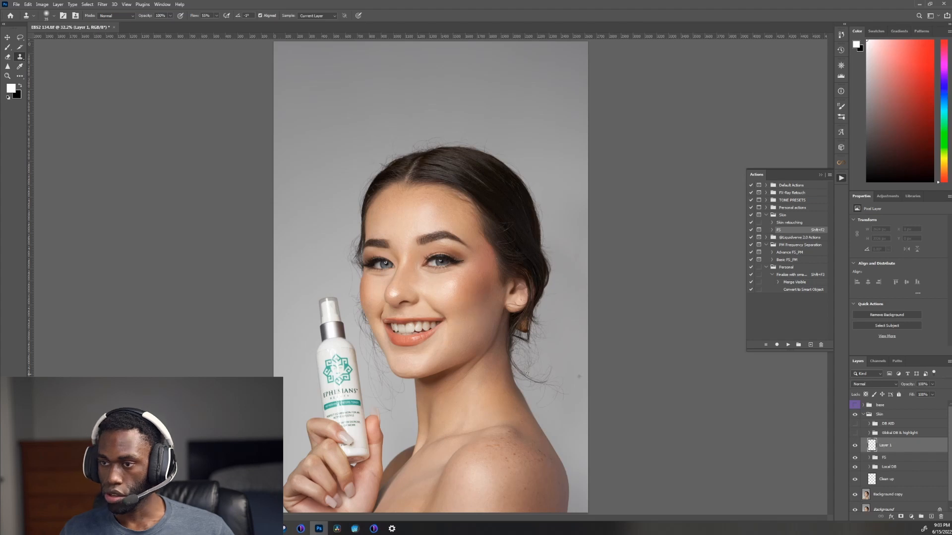
{"action": "scroll", "coordinate": [527, 374], "scroll_direction": "up", "scroll_amount": 5}
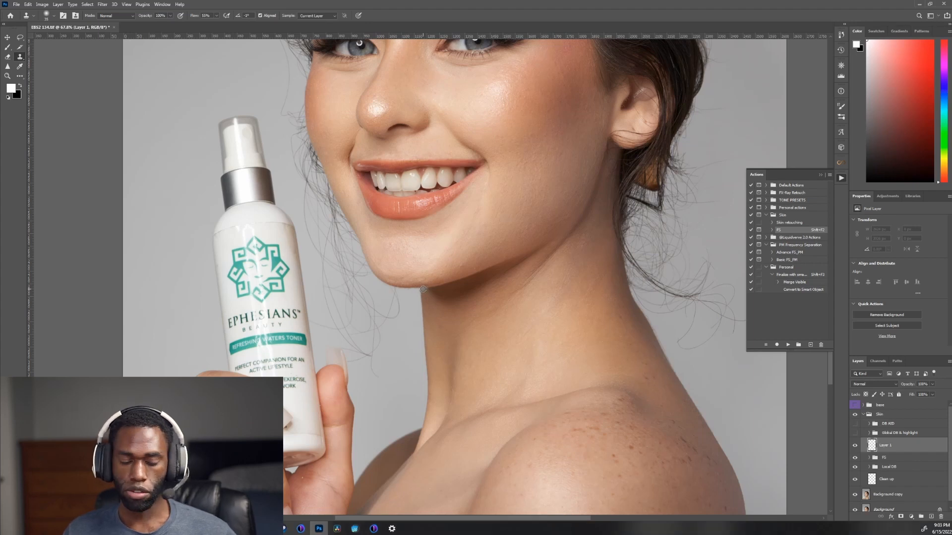
{"action": "key", "text": "b"}
{"action": "key", "text": "shift+b"}
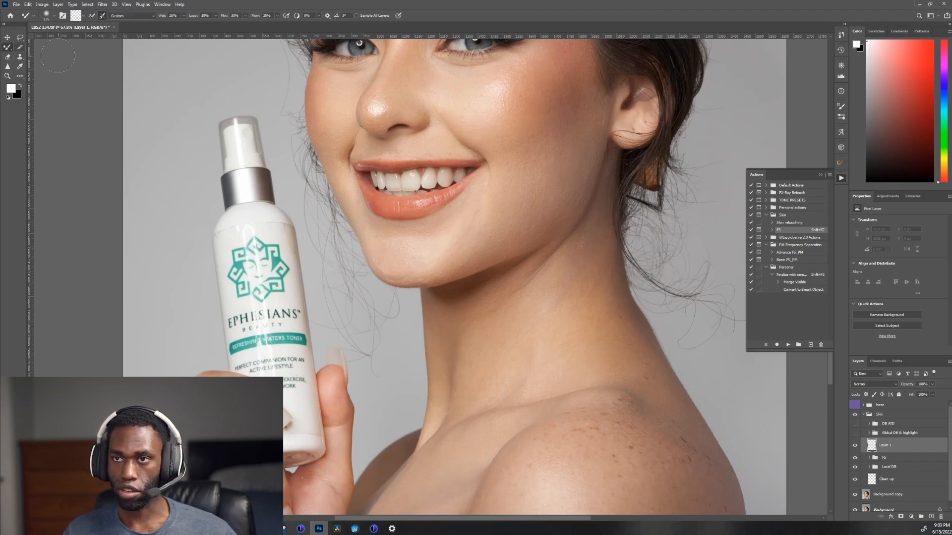
{"action": "left_click", "coordinate": [184, 17]}
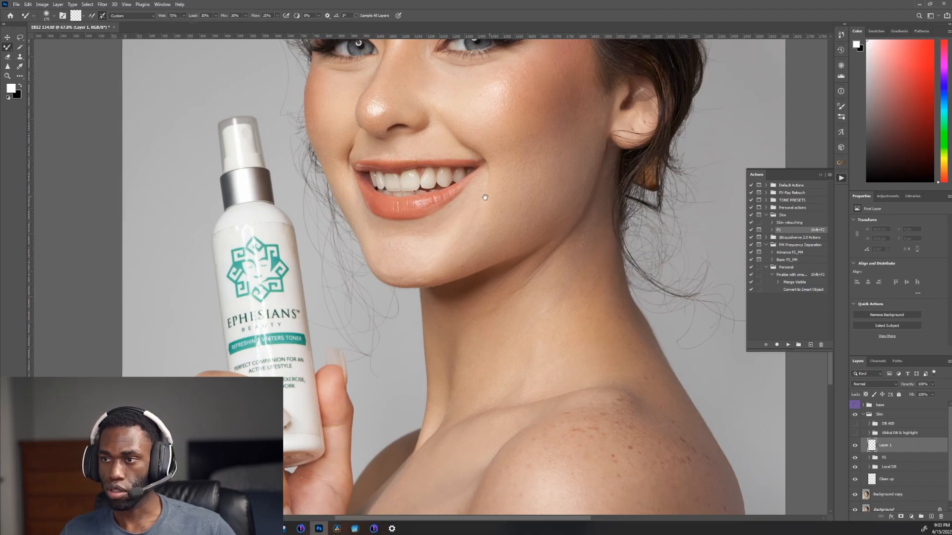
Step: Examine the face and neck up close and review the high and low layers inside the FS group
{"action": "left_click_drag", "start_coordinate": [475, 165], "coordinate": [296, 173]}
{"action": "left_click_drag", "start_coordinate": [355, 204], "coordinate": [257, 332]}
{"action": "scroll", "coordinate": [262, 281], "scroll_direction": "down", "scroll_amount": 3}
{"action": "scroll", "coordinate": [260, 281], "scroll_direction": "up", "scroll_amount": 2}
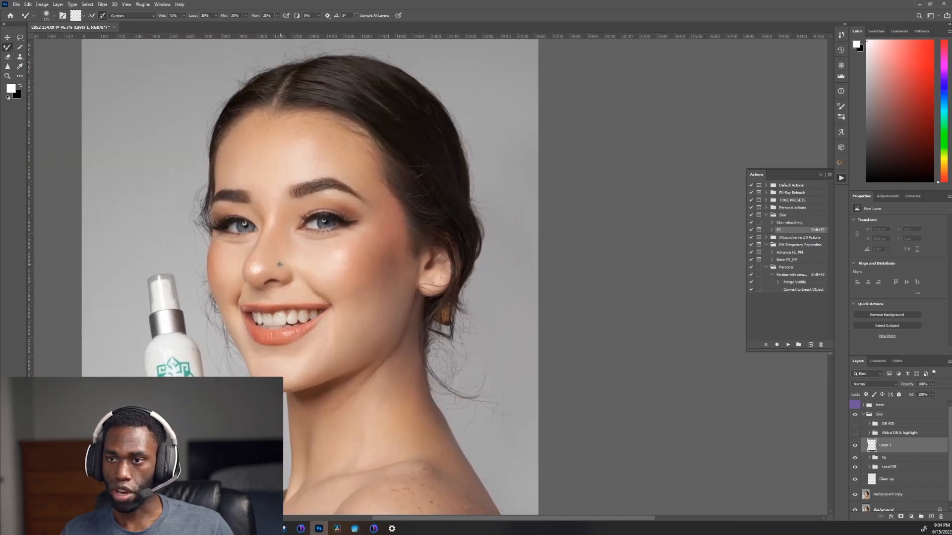
{"action": "scroll", "coordinate": [256, 298], "scroll_direction": "up", "scroll_amount": 2}
{"action": "scroll", "coordinate": [238, 208], "scroll_direction": "down", "scroll_amount": 3}
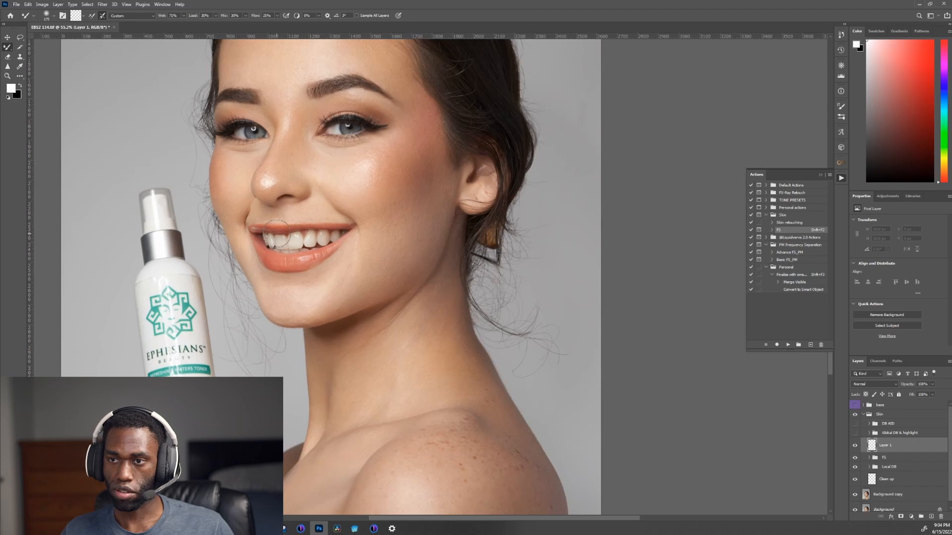
{"action": "left_click", "coordinate": [869, 458]}
{"action": "scroll", "coordinate": [890, 476], "scroll_direction": "down", "scroll_amount": 1}
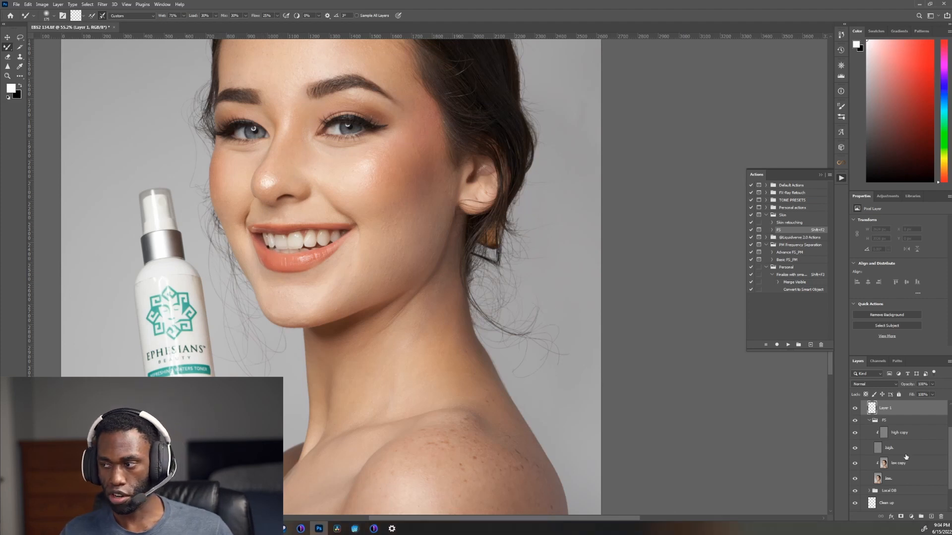
{"action": "left_click", "coordinate": [868, 422]}
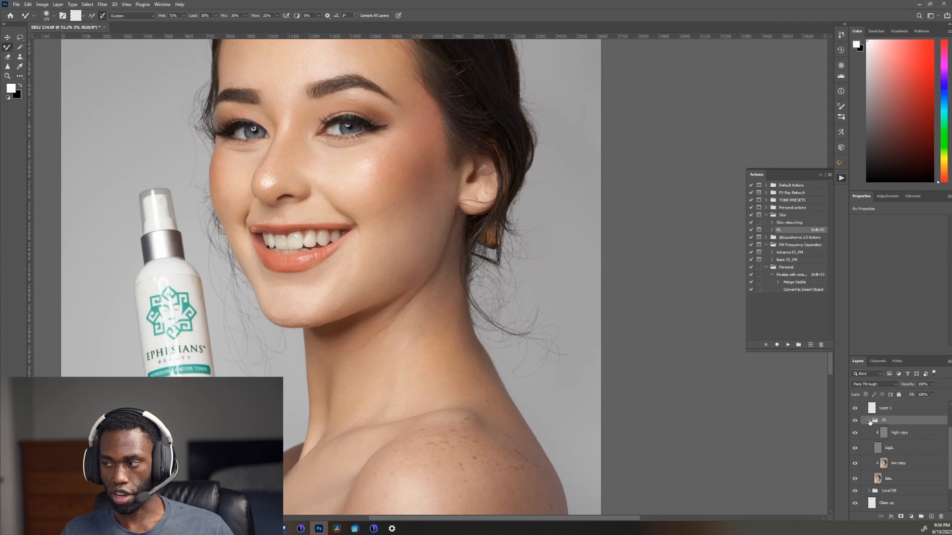
{"action": "left_click", "coordinate": [870, 421]}
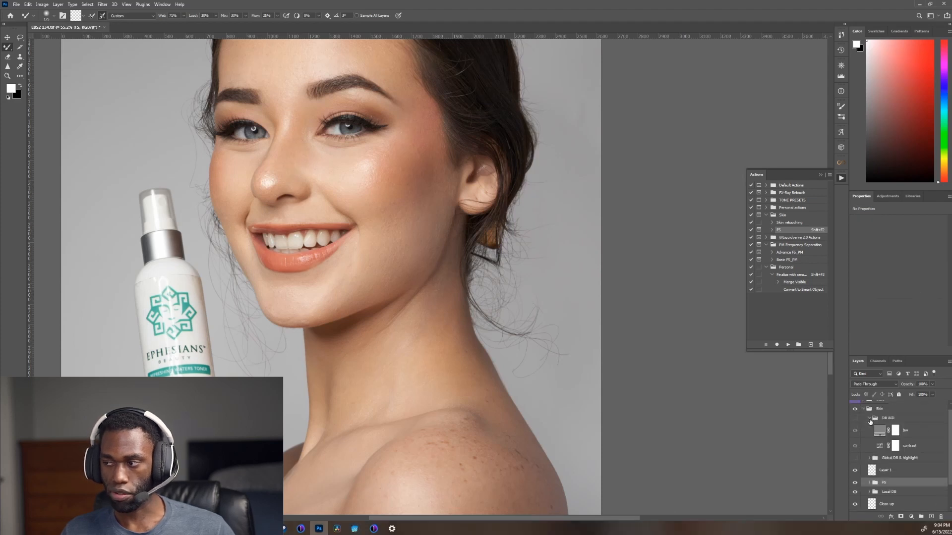
Step: Hide the Global DB & highlight group and enable Sample All Layers for a smaller Mixer Brush on the blank layer above FS
{"action": "left_click", "coordinate": [895, 470]}
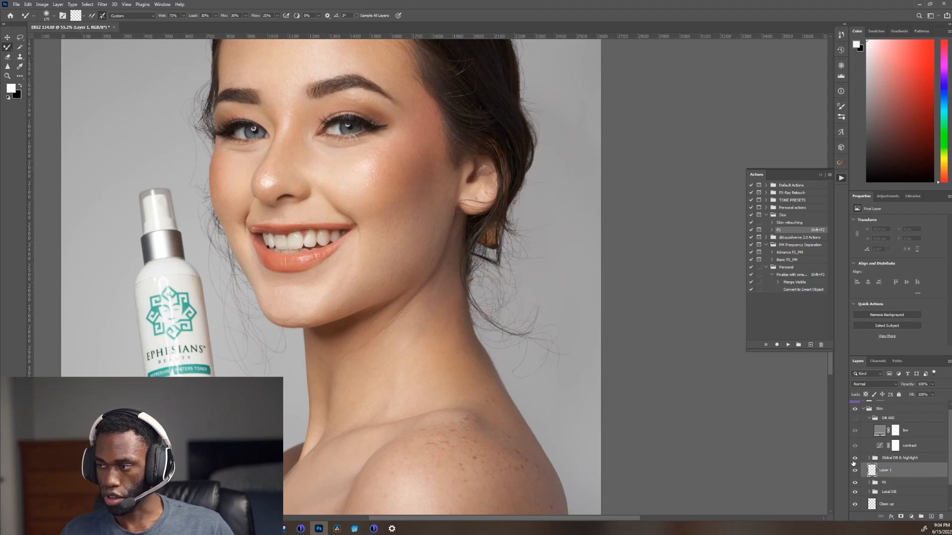
{"action": "left_click", "coordinate": [854, 459]}
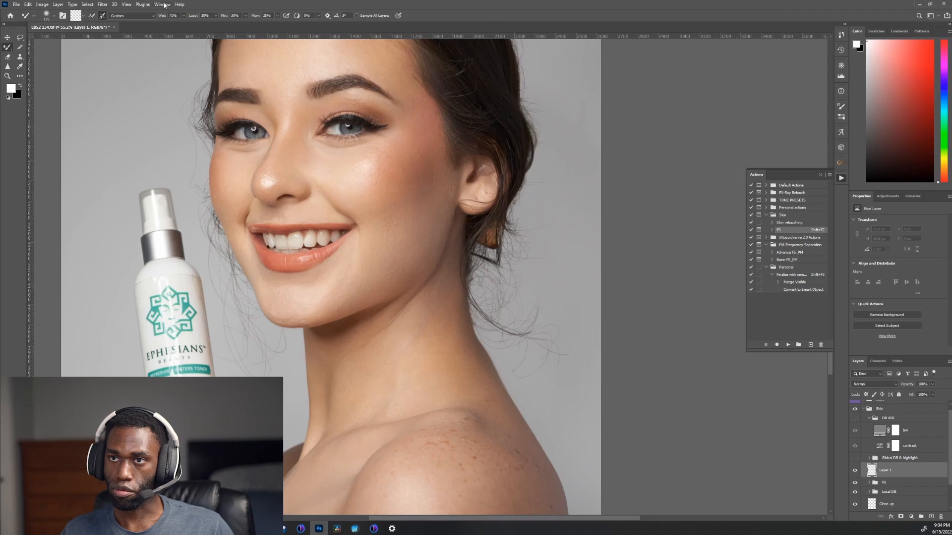
{"action": "left_click_drag", "start_coordinate": [452, 175], "coordinate": [485, 181]}
{"action": "left_click_drag", "start_coordinate": [599, 237], "coordinate": [437, 217]}
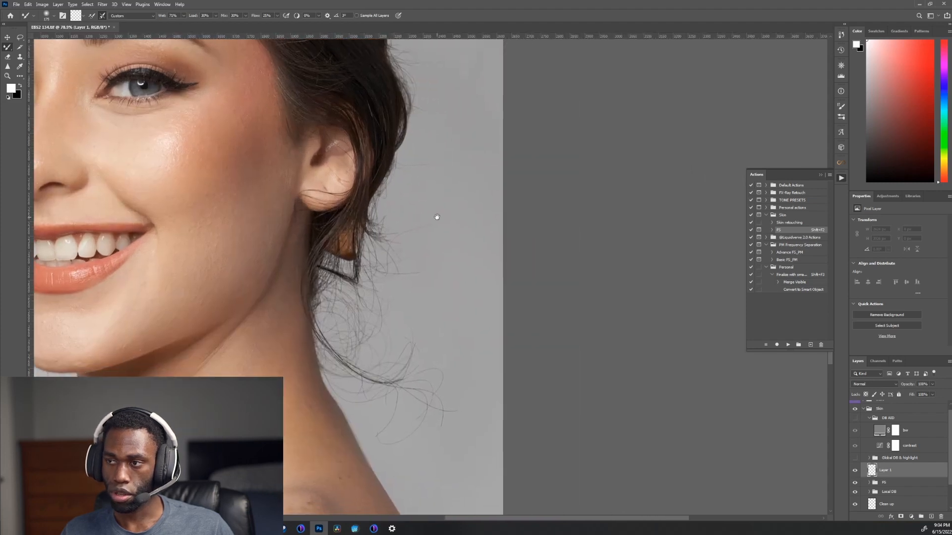
{"action": "key", "text": "bracketleft"}
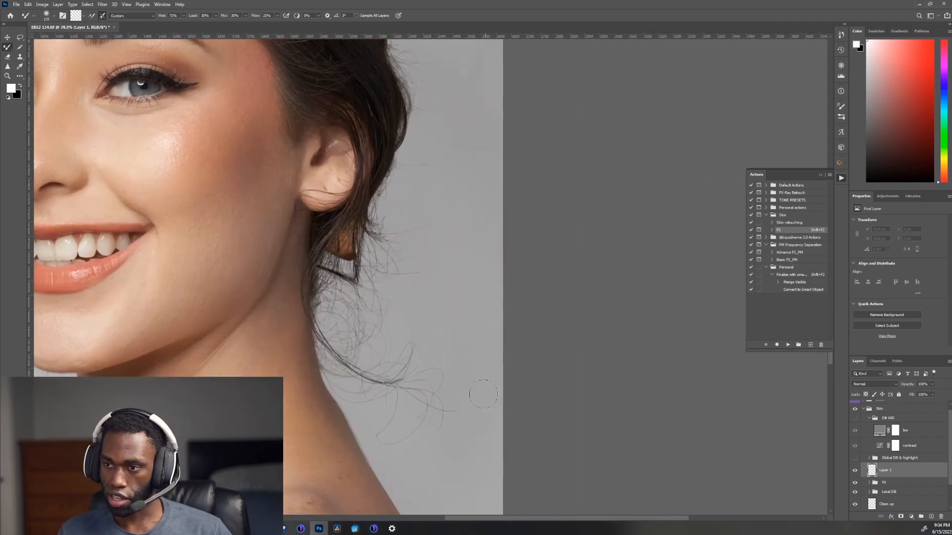
{"action": "left_click_drag", "start_coordinate": [440, 294], "coordinate": [454, 443]}
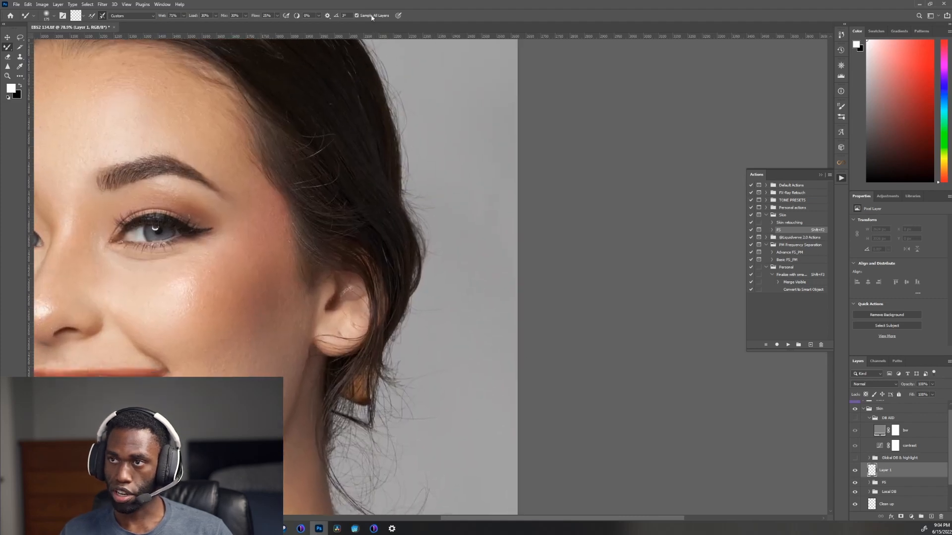
{"action": "left_click_drag", "start_coordinate": [391, 449], "coordinate": [430, 234]}
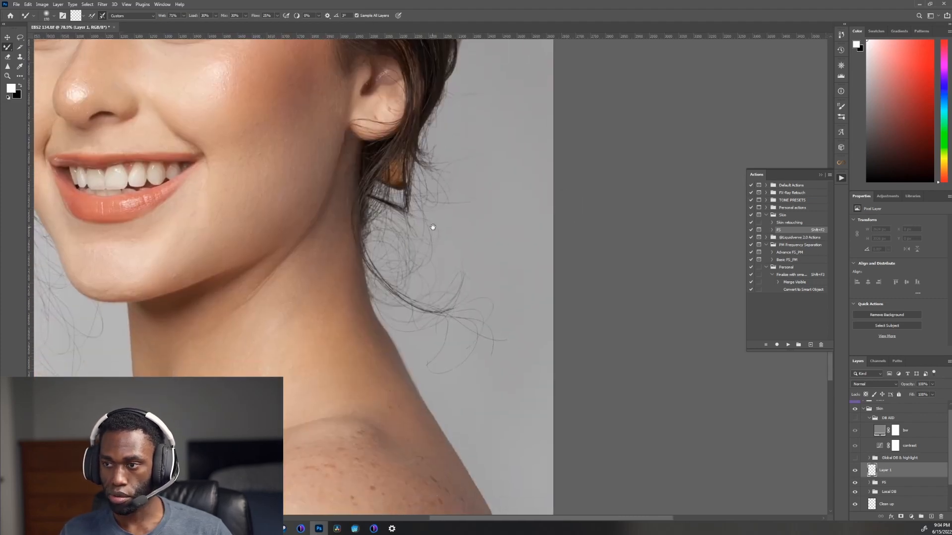
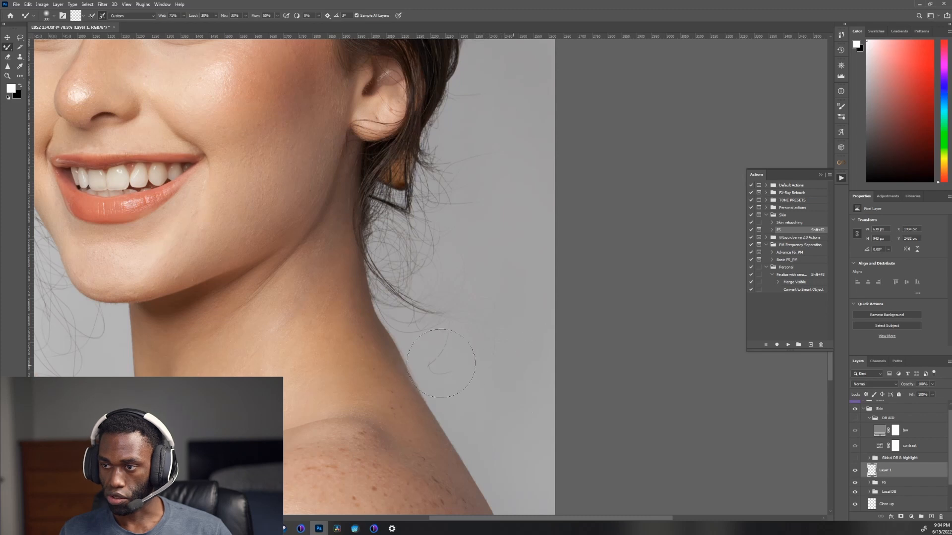
Step: Blend the curly flyaway hairs between the ear, neck and shoulder into the grey background with the Mixer Brush
{"action": "left_click_drag", "start_coordinate": [510, 311], "coordinate": [502, 310]}
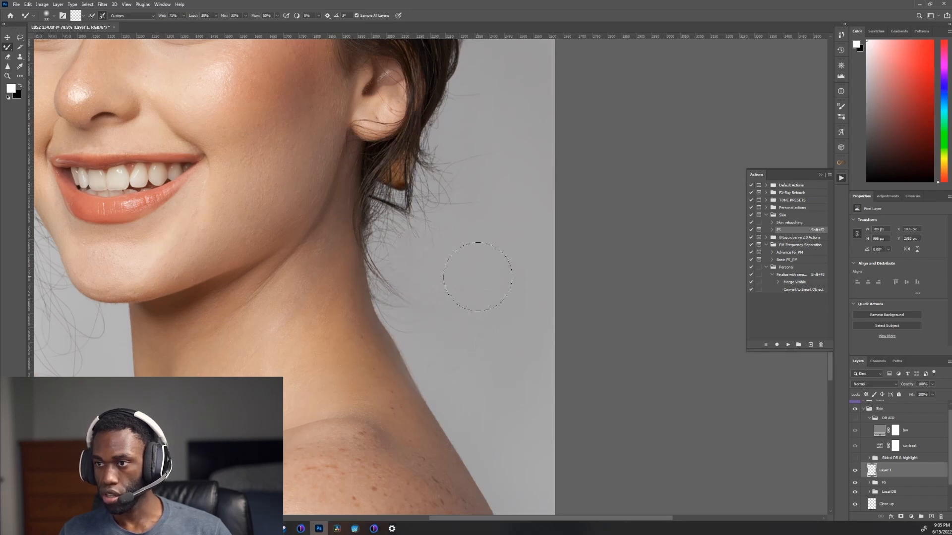
{"action": "mouse_move", "coordinate": [477, 277]}
{"action": "left_mouse_down"}
{"action": "mouse_move", "coordinate": [425, 238]}
{"action": "mouse_move", "coordinate": [484, 274]}
{"action": "mouse_move", "coordinate": [445, 226]}
{"action": "mouse_move", "coordinate": [500, 250]}
{"action": "mouse_move", "coordinate": [456, 184]}
{"action": "mouse_move", "coordinate": [509, 221]}
{"action": "mouse_move", "coordinate": [505, 197]}
{"action": "mouse_move", "coordinate": [451, 170]}
{"action": "mouse_move", "coordinate": [508, 176]}
{"action": "mouse_move", "coordinate": [493, 173]}
{"action": "mouse_move", "coordinate": [520, 204]}
{"action": "mouse_move", "coordinate": [509, 209]}
{"action": "mouse_move", "coordinate": [417, 193]}
{"action": "mouse_move", "coordinate": [485, 202]}
{"action": "mouse_move", "coordinate": [491, 218]}
{"action": "mouse_move", "coordinate": [447, 222]}
{"action": "left_mouse_up"}
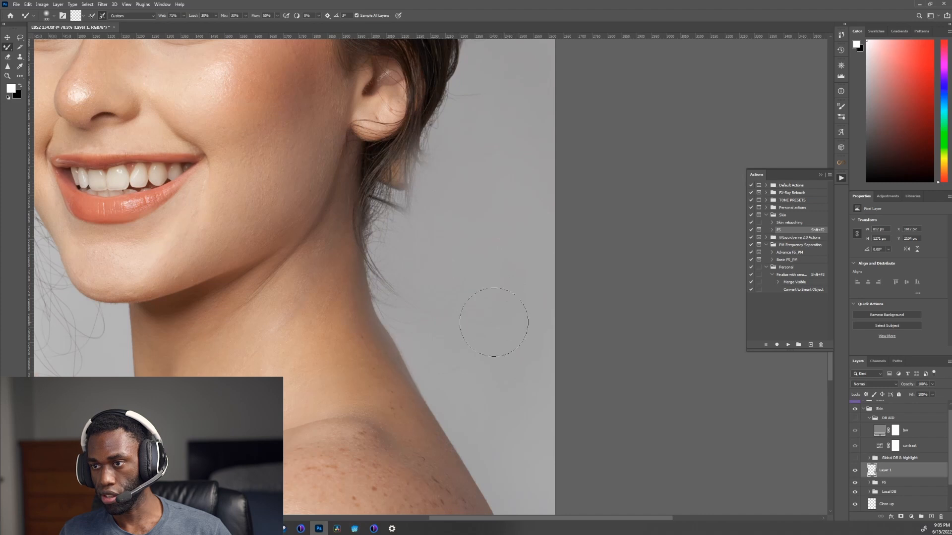
{"action": "left_click_drag", "start_coordinate": [492, 333], "coordinate": [485, 330]}
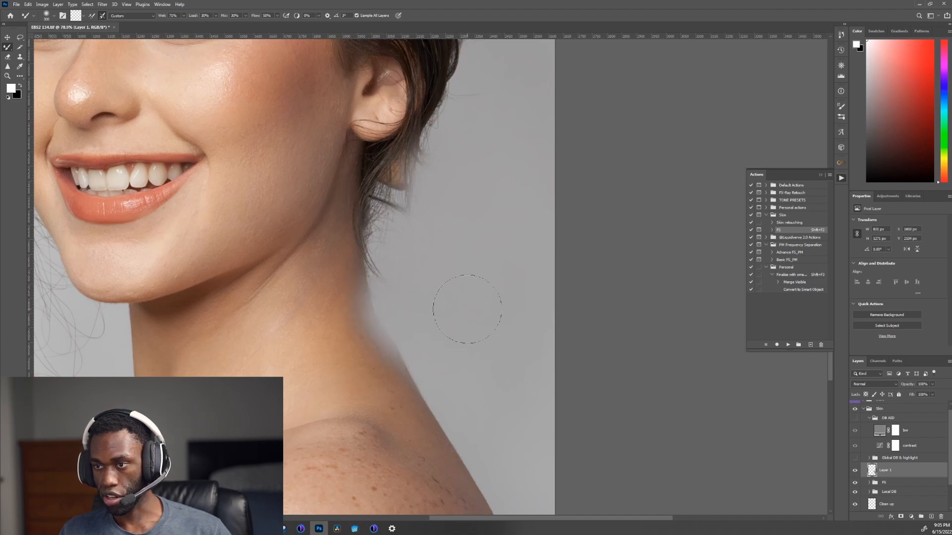
{"action": "key", "text": "bracketright"}
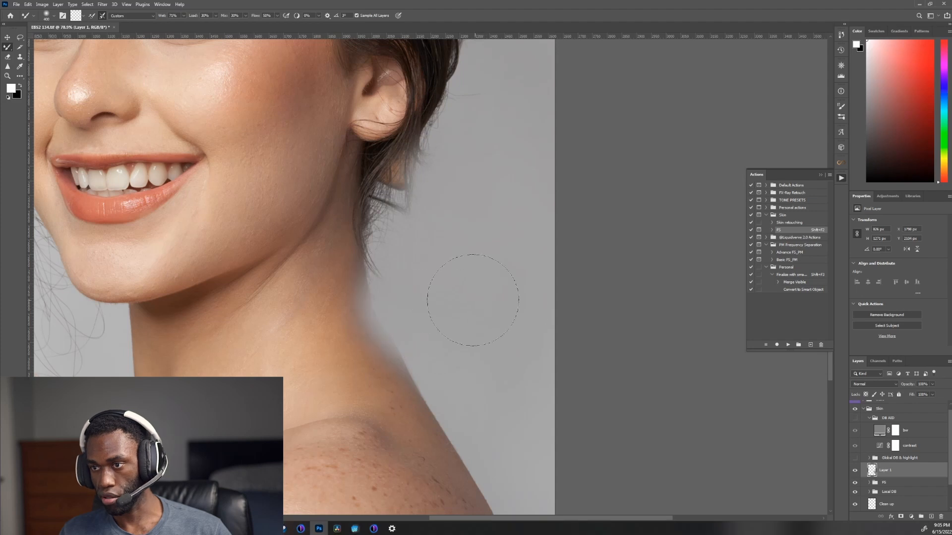
{"action": "left_click_drag", "start_coordinate": [409, 252], "coordinate": [347, 232]}
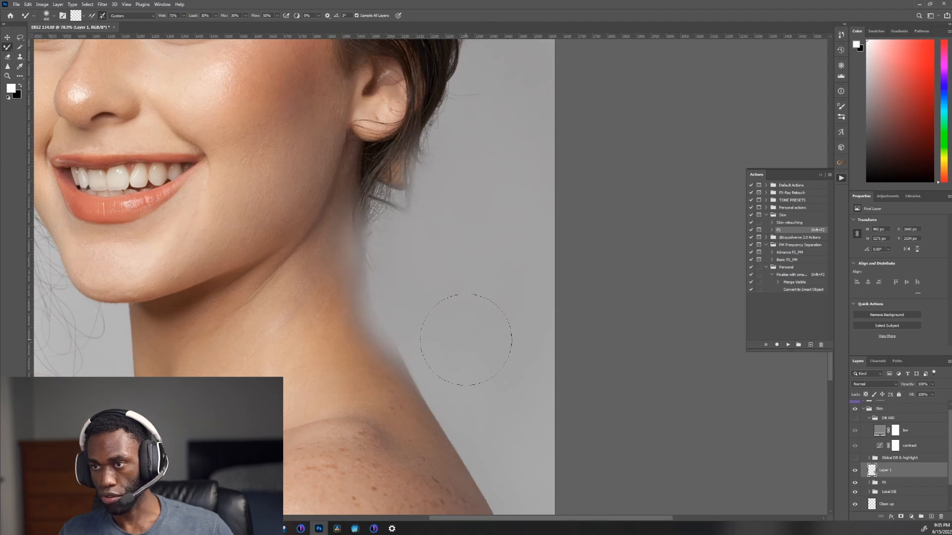
{"action": "key", "text": "ctrl+z"}
{"action": "key", "text": "ctrl+z"}
Step: Reduce the Mixer Brush size and smooth the loose hair tips below the ear along the neck edge
{"action": "key", "text": "bracketleft"}
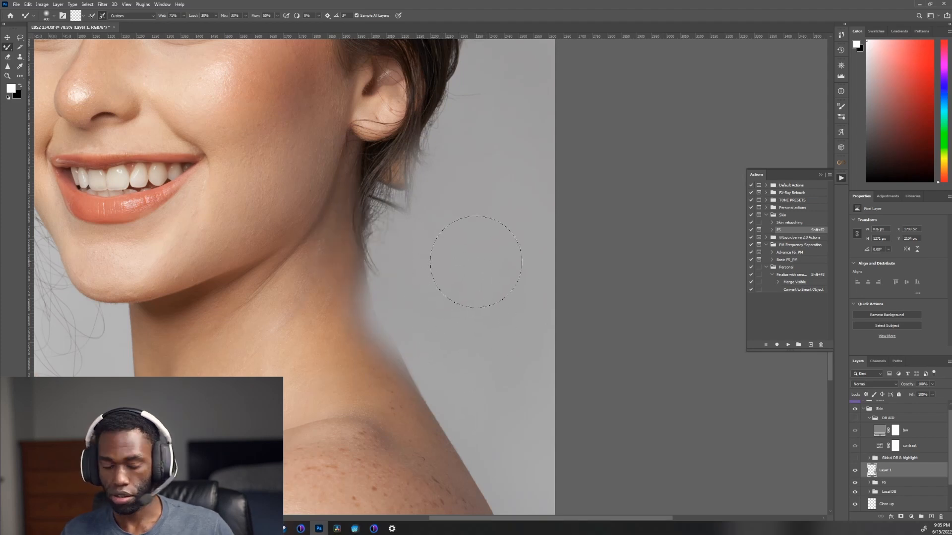
{"action": "key", "text": "bracketleft"}
{"action": "key", "text": "bracketleft"}
{"action": "key", "text": "bracketleft"}
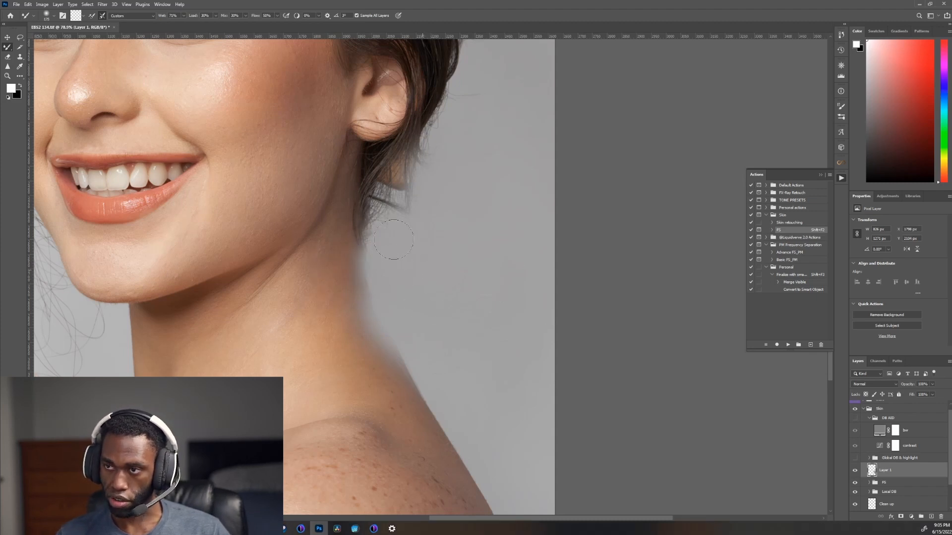
{"action": "mouse_move", "coordinate": [393, 240]}
{"action": "left_mouse_down"}
{"action": "mouse_move", "coordinate": [377, 212]}
{"action": "mouse_move", "coordinate": [374, 222]}
{"action": "left_mouse_up"}
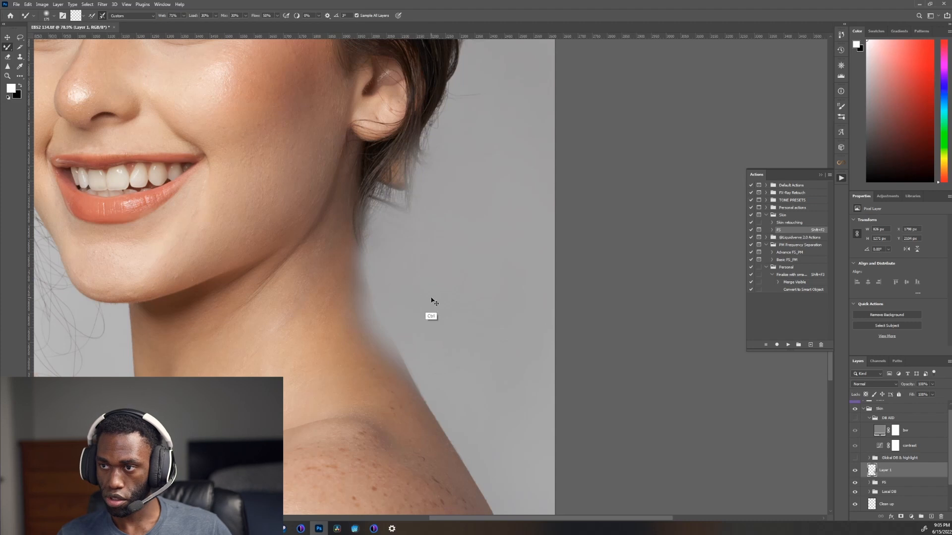
{"action": "key", "text": "ctrl+z"}
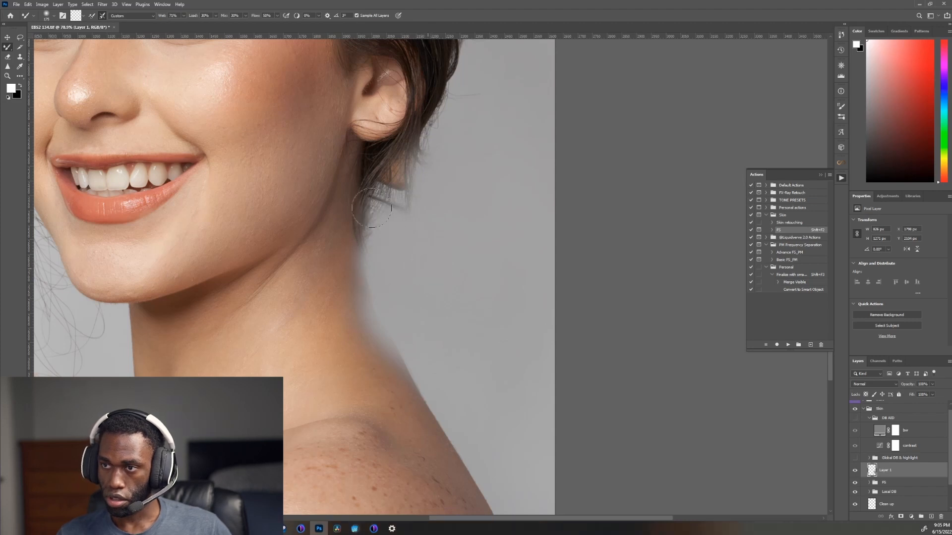
{"action": "left_click_drag", "start_coordinate": [372, 209], "coordinate": [363, 196]}
{"action": "left_click_drag", "start_coordinate": [397, 267], "coordinate": [364, 222]}
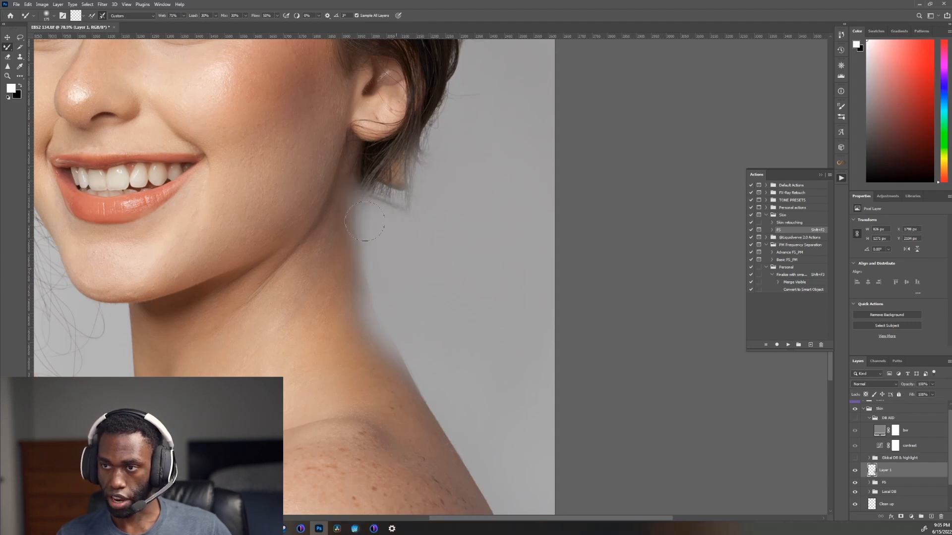
Step: Blend the stray hairs behind and below the ear into the background with the Mixer Brush, undoing unwanted strokes
{"action": "left_click_drag", "start_coordinate": [467, 181], "coordinate": [409, 335]}
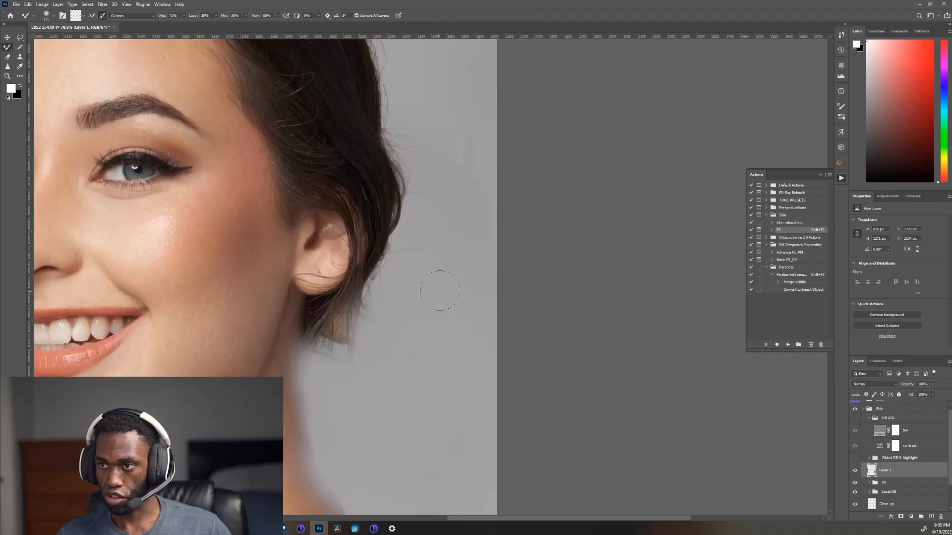
{"action": "mouse_move", "coordinate": [437, 287]}
{"action": "left_mouse_down"}
{"action": "mouse_move", "coordinate": [397, 241]}
{"action": "mouse_move", "coordinate": [444, 274]}
{"action": "mouse_move", "coordinate": [413, 252]}
{"action": "mouse_move", "coordinate": [419, 245]}
{"action": "mouse_move", "coordinate": [430, 267]}
{"action": "mouse_move", "coordinate": [388, 249]}
{"action": "mouse_move", "coordinate": [429, 281]}
{"action": "mouse_move", "coordinate": [383, 263]}
{"action": "left_mouse_up"}
{"action": "mouse_move", "coordinate": [383, 156]}
{"action": "left_mouse_down"}
{"action": "mouse_move", "coordinate": [376, 410]}
{"action": "mouse_move", "coordinate": [465, 374]}
{"action": "left_mouse_up"}
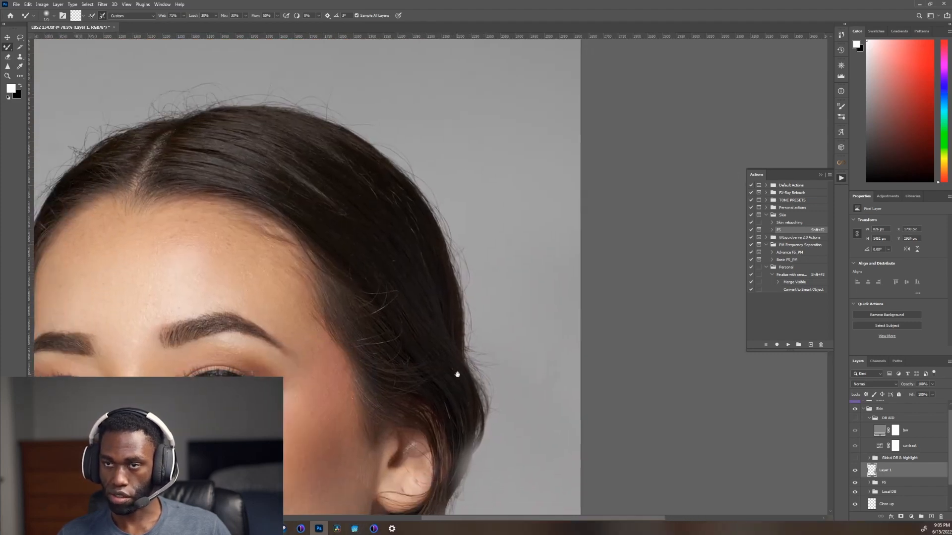
{"action": "left_click_drag", "start_coordinate": [399, 378], "coordinate": [336, 172]}
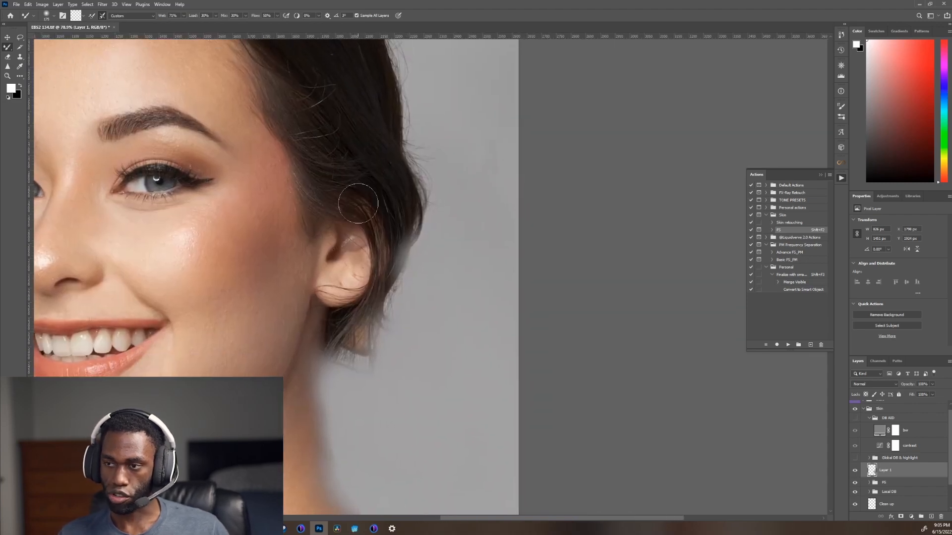
{"action": "mouse_move", "coordinate": [436, 298]}
{"action": "left_mouse_down"}
{"action": "mouse_move", "coordinate": [405, 271]}
{"action": "mouse_move", "coordinate": [385, 295]}
{"action": "left_mouse_up"}
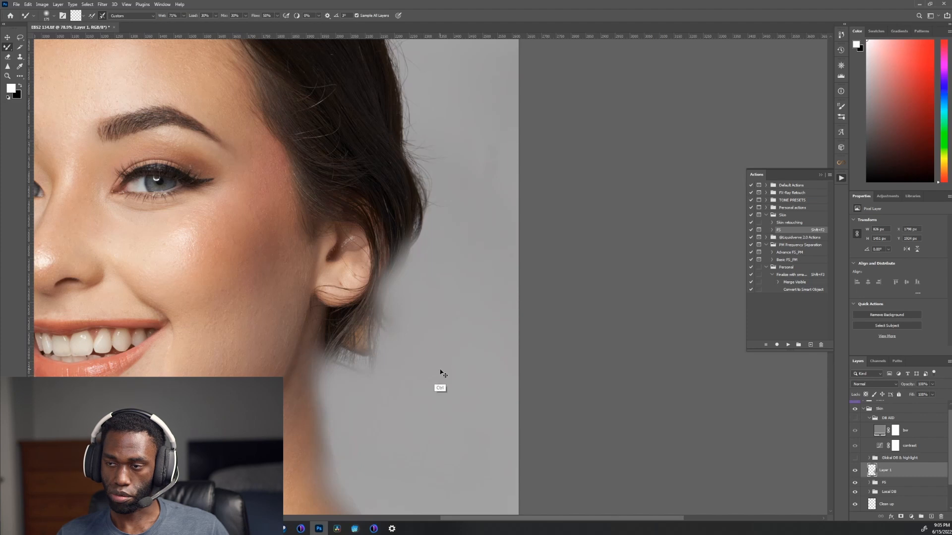
{"action": "key", "text": "ctrl+z"}
{"action": "key", "text": "ctrl+z"}
{"action": "left_click_drag", "start_coordinate": [425, 347], "coordinate": [396, 326]}
Step: Smudge away the thin strands hanging between the bottle, thumb and chin with a smaller Mixer Brush
{"action": "left_click_drag", "start_coordinate": [298, 272], "coordinate": [522, 166]}
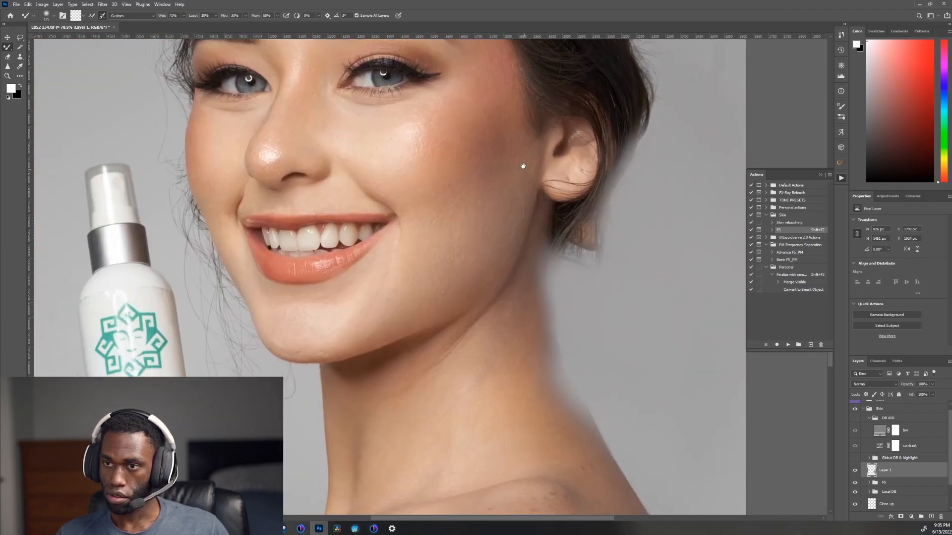
{"action": "left_click_drag", "start_coordinate": [237, 306], "coordinate": [327, 215]}
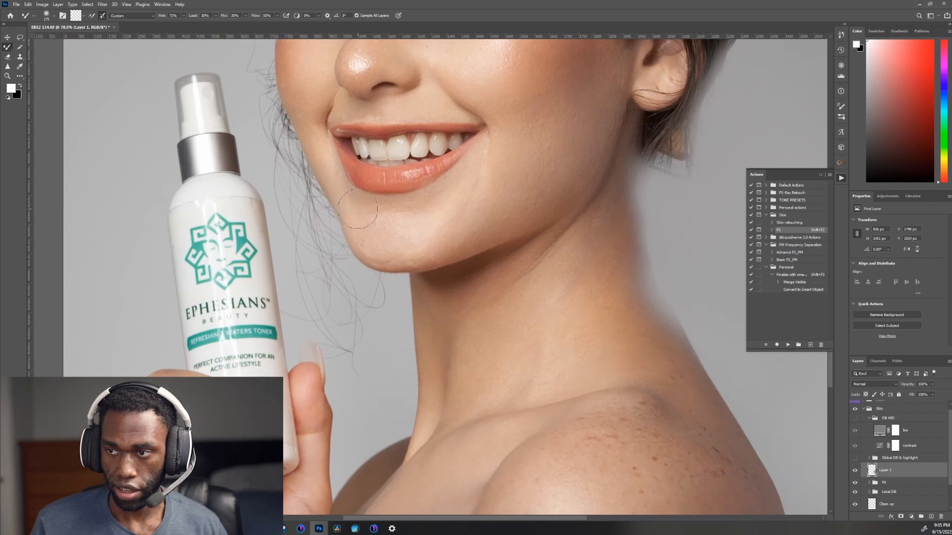
{"action": "key", "text": "["}
{"action": "key", "text": "["}
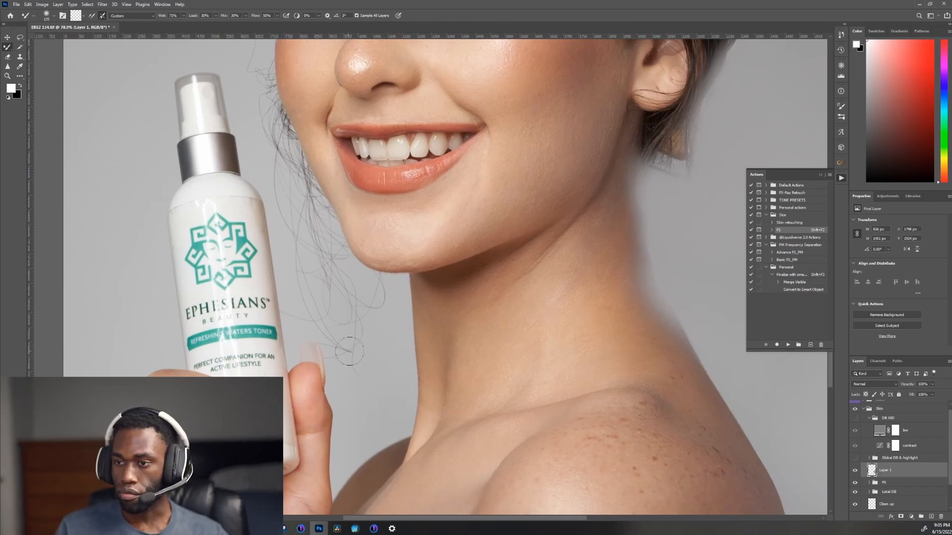
{"action": "left_click_drag", "start_coordinate": [376, 405], "coordinate": [371, 393]}
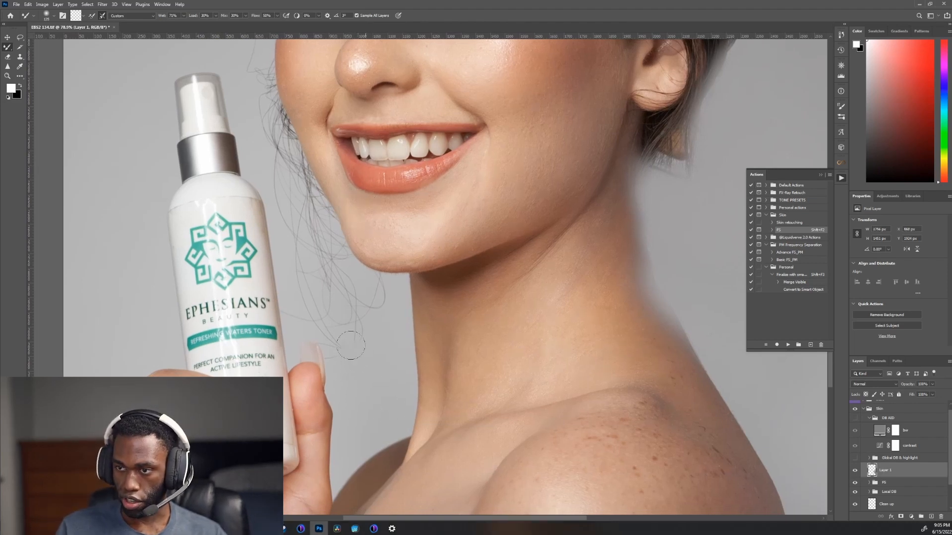
{"action": "left_click_drag", "start_coordinate": [360, 399], "coordinate": [369, 397]}
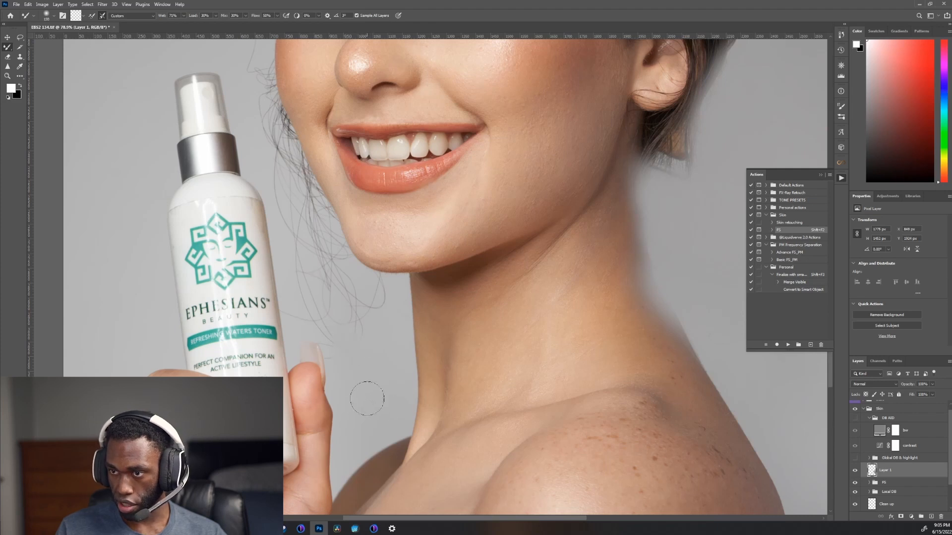
{"action": "left_click_drag", "start_coordinate": [355, 301], "coordinate": [366, 356]}
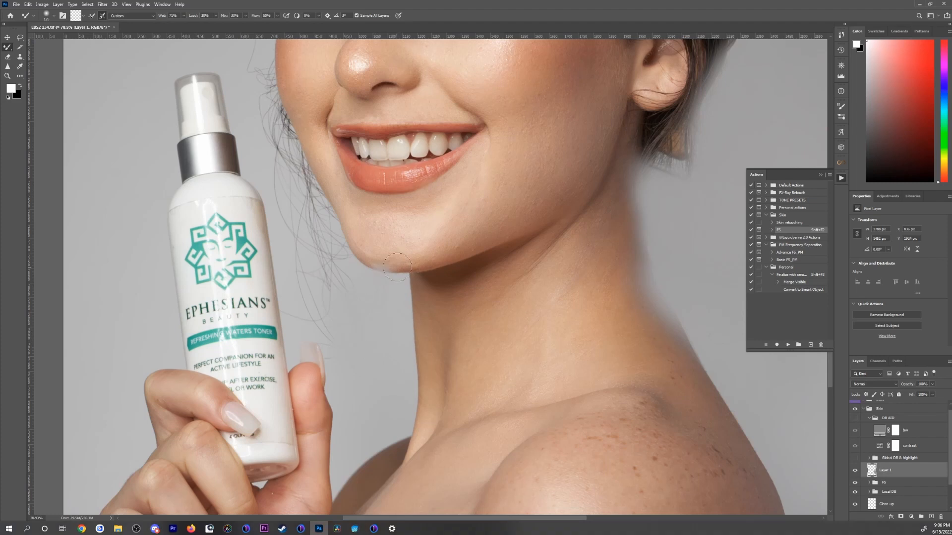
{"action": "left_click_drag", "start_coordinate": [302, 199], "coordinate": [385, 385]}
{"action": "mouse_move", "coordinate": [322, 206]}
{"action": "left_mouse_down"}
{"action": "mouse_move", "coordinate": [321, 240]}
{"action": "mouse_move", "coordinate": [416, 210]}
{"action": "left_mouse_up"}
Step: Switch to the Healing Brush and remove the long loose strand beside the cheek from the background
{"action": "key", "text": "j"}
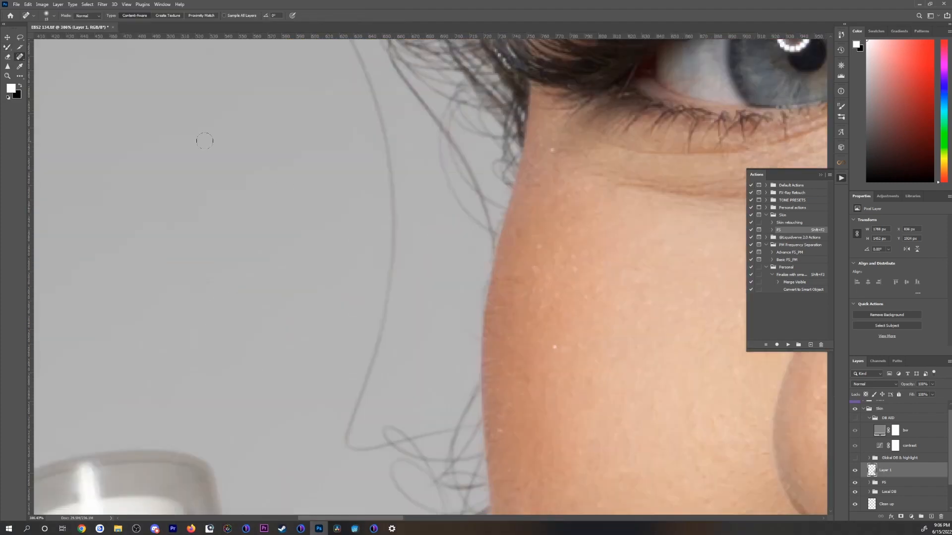
{"action": "left_click_drag", "start_coordinate": [383, 149], "coordinate": [389, 242]}
{"action": "key", "text": "ctrl+z"}
{"action": "key", "text": "shift+j"}
{"action": "left_click", "coordinate": [404, 208], "text": "alt"}
{"action": "left_click_drag", "start_coordinate": [394, 199], "coordinate": [377, 343]}
{"action": "left_click_drag", "start_coordinate": [321, 201], "coordinate": [340, 382]}
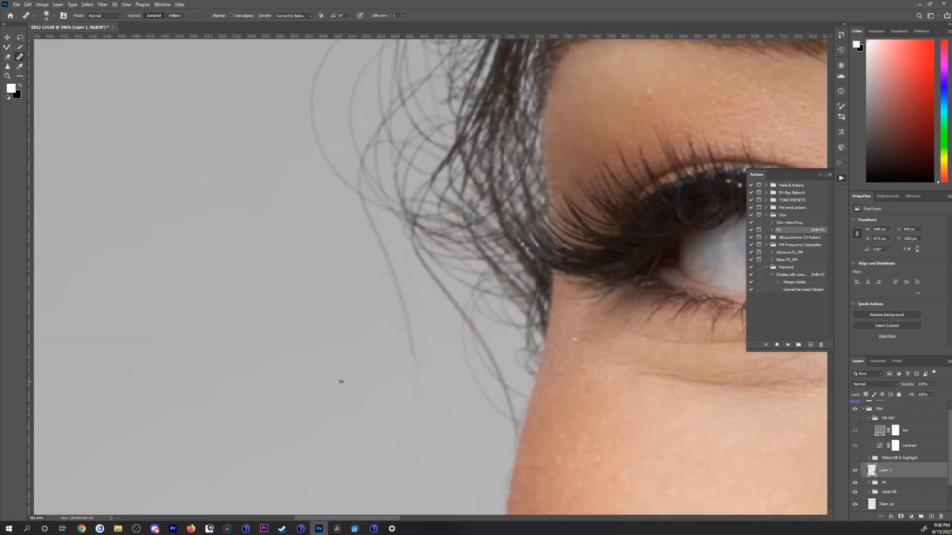
Step: Heal the remaining strand hanging beside the outer eye, enlarging the Healing Brush
{"action": "left_click_drag", "start_coordinate": [383, 243], "coordinate": [413, 365]}
{"action": "left_click_drag", "start_coordinate": [387, 446], "coordinate": [391, 213]}
{"action": "left_click_drag", "start_coordinate": [392, 283], "coordinate": [337, 179]}
{"action": "key", "text": "bracketright"}
{"action": "key", "text": "bracketright"}
{"action": "key", "text": "bracketright"}
{"action": "left_click_drag", "start_coordinate": [342, 208], "coordinate": [381, 282]}
{"action": "scroll", "coordinate": [407, 298], "scroll_direction": "down", "scroll_amount": 10}
{"action": "scroll", "coordinate": [436, 366], "scroll_direction": "up", "scroll_amount": 10}
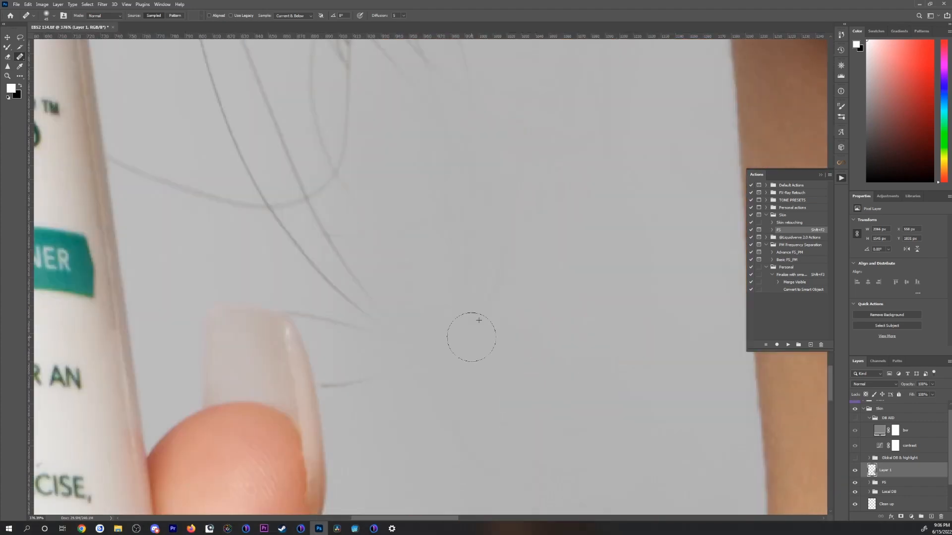
Step: Heal the fine hair ends in the background between the thumbnail and the neck with a larger Healing Brush
{"action": "key", "text": "bracketright"}
{"action": "key", "text": "bracketright"}
{"action": "mouse_move", "coordinate": [535, 322]}
{"action": "left_mouse_down"}
{"action": "mouse_move", "coordinate": [467, 297]}
{"action": "mouse_move", "coordinate": [498, 401]}
{"action": "left_mouse_up"}
{"action": "left_click", "coordinate": [349, 277], "text": "alt"}
{"action": "left_click_drag", "start_coordinate": [251, 285], "coordinate": [322, 392]}
{"action": "left_click_drag", "start_coordinate": [412, 285], "coordinate": [432, 403]}
{"action": "left_click_drag", "start_coordinate": [297, 298], "coordinate": [436, 298]}
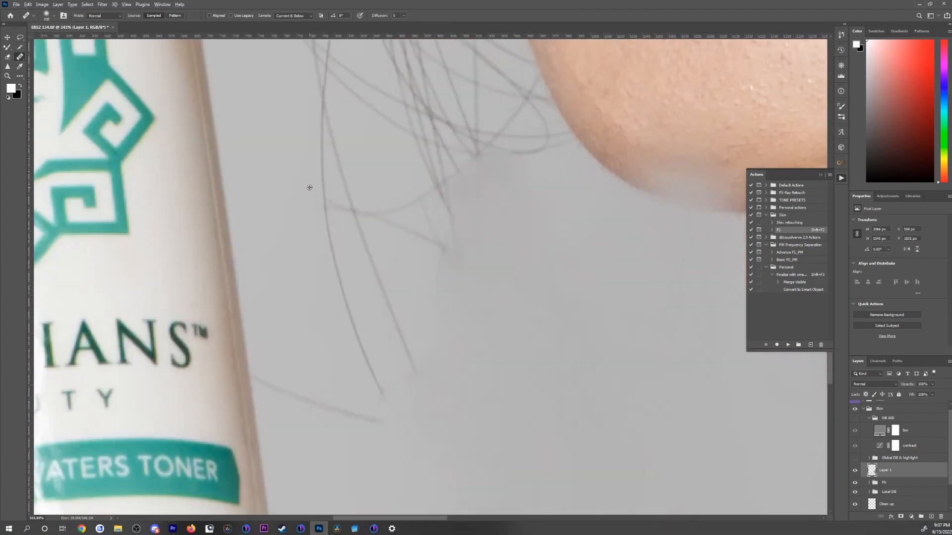
Step: Sample clean background and heal the long strands between the bottle label and the chin
{"action": "left_click", "coordinate": [308, 187], "text": "alt"}
{"action": "left_click_drag", "start_coordinate": [320, 126], "coordinate": [350, 317]}
{"action": "left_click_drag", "start_coordinate": [338, 171], "coordinate": [416, 369]}
{"action": "left_click_drag", "start_coordinate": [356, 330], "coordinate": [385, 400]}
{"action": "left_click_drag", "start_coordinate": [293, 388], "coordinate": [381, 422]}
Step: Heal the short hair remnants beside the thumbnail and switch to the Clone Stamp for the nail's edge
{"action": "scroll", "coordinate": [381, 397], "scroll_direction": "down", "scroll_amount": 8}
{"action": "scroll", "coordinate": [278, 347], "scroll_direction": "up", "scroll_amount": 10}
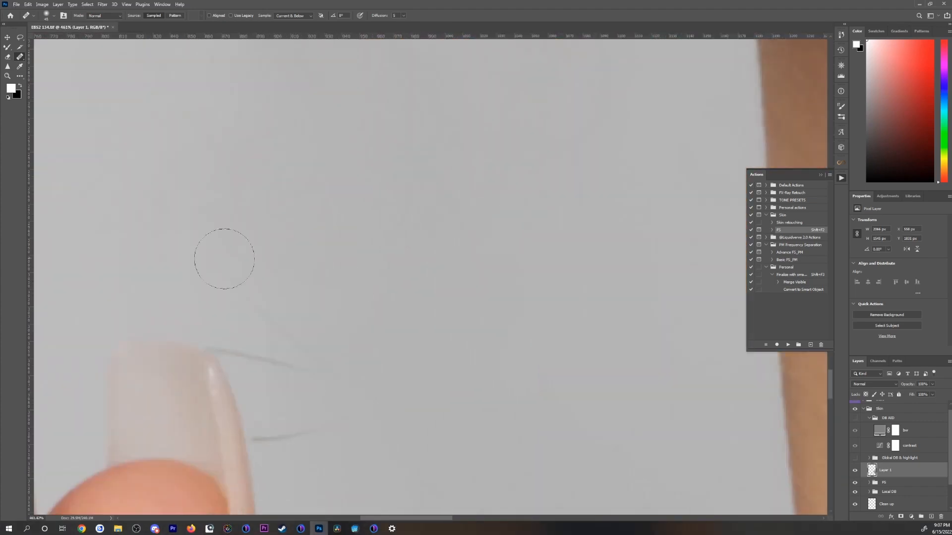
{"action": "left_click_drag", "start_coordinate": [260, 358], "coordinate": [303, 435]}
{"action": "key", "text": "x"}
{"action": "key", "text": "s"}
{"action": "scroll", "coordinate": [276, 424], "scroll_direction": "up", "scroll_amount": 2}
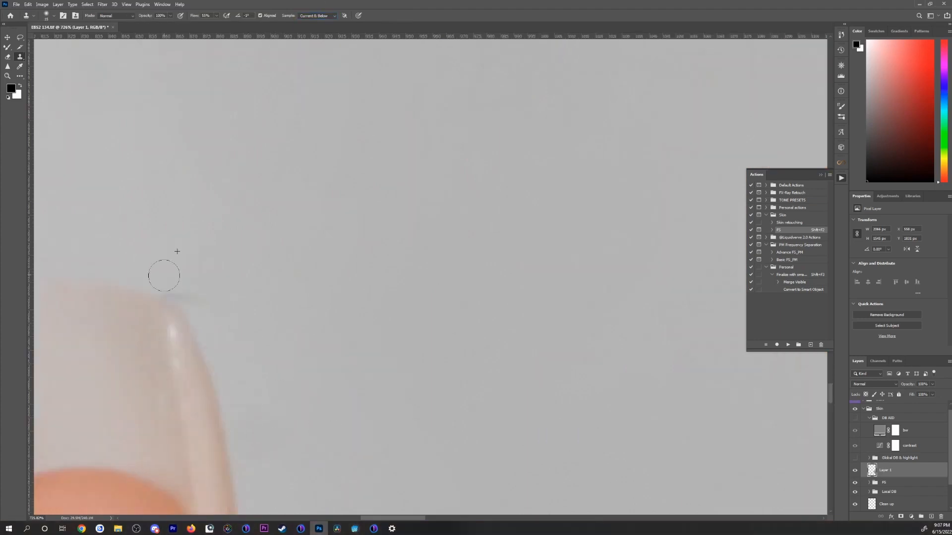
{"action": "scroll", "coordinate": [225, 278], "scroll_direction": "up", "scroll_amount": 3}
{"action": "scroll", "coordinate": [200, 323], "scroll_direction": "down", "scroll_amount": 12}
Step: Return to the Mixer Brush and blend the hairs between the bottle and jawline into the background, adjusting the brush size
{"action": "key", "text": "b"}
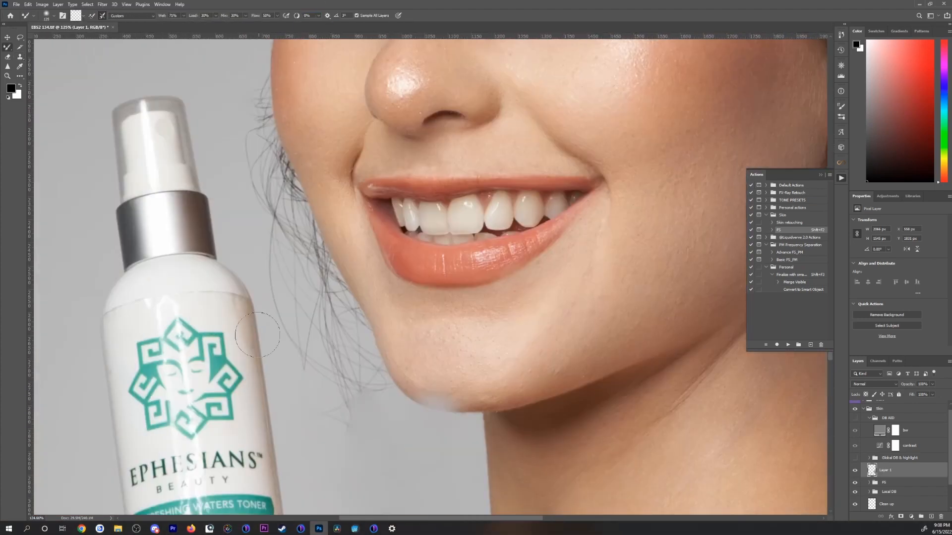
{"action": "left_click_drag", "start_coordinate": [345, 470], "coordinate": [318, 321]}
{"action": "key", "text": "bracketright"}
{"action": "key", "text": "bracketright"}
{"action": "mouse_move", "coordinate": [329, 276]}
{"action": "left_mouse_down"}
{"action": "mouse_move", "coordinate": [363, 237]}
{"action": "mouse_move", "coordinate": [387, 347]}
{"action": "left_mouse_up"}
{"action": "key", "text": "bracketleft"}
{"action": "key", "text": "bracketleft"}
{"action": "key", "text": "bracketleft"}
{"action": "left_click_drag", "start_coordinate": [322, 124], "coordinate": [379, 332]}
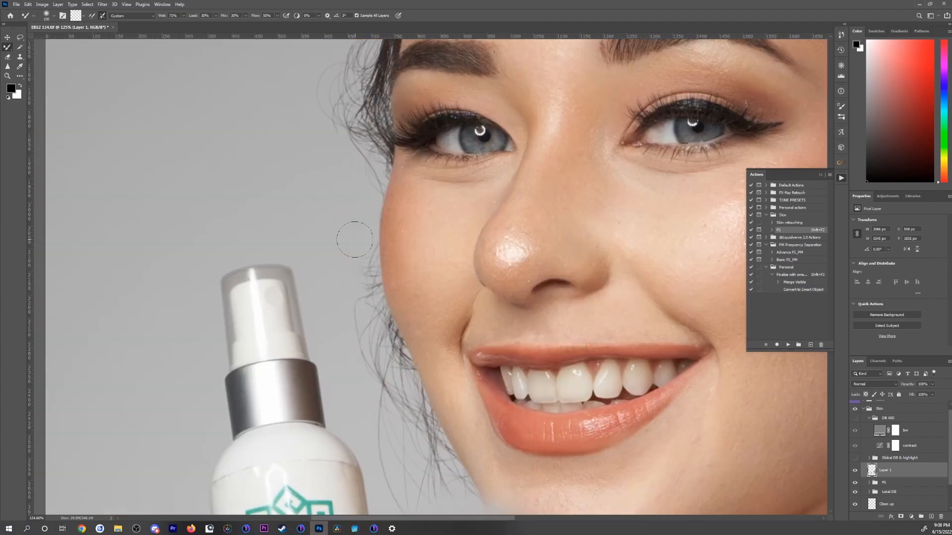
Step: Smooth away the flyaway hairs along the cheek and jaw beside the bottle with the Mixer Brush
{"action": "left_click_drag", "start_coordinate": [347, 245], "coordinate": [381, 260]}
{"action": "mouse_move", "coordinate": [343, 258]}
{"action": "left_mouse_down"}
{"action": "mouse_move", "coordinate": [384, 279]}
{"action": "mouse_move", "coordinate": [391, 308]}
{"action": "left_mouse_up"}
{"action": "mouse_move", "coordinate": [346, 307]}
{"action": "left_mouse_down"}
{"action": "mouse_move", "coordinate": [397, 323]}
{"action": "mouse_move", "coordinate": [340, 203]}
{"action": "left_mouse_up"}
{"action": "key", "text": "bracketleft"}
{"action": "left_click_drag", "start_coordinate": [389, 447], "coordinate": [406, 372]}
{"action": "left_click_drag", "start_coordinate": [401, 417], "coordinate": [434, 365]}
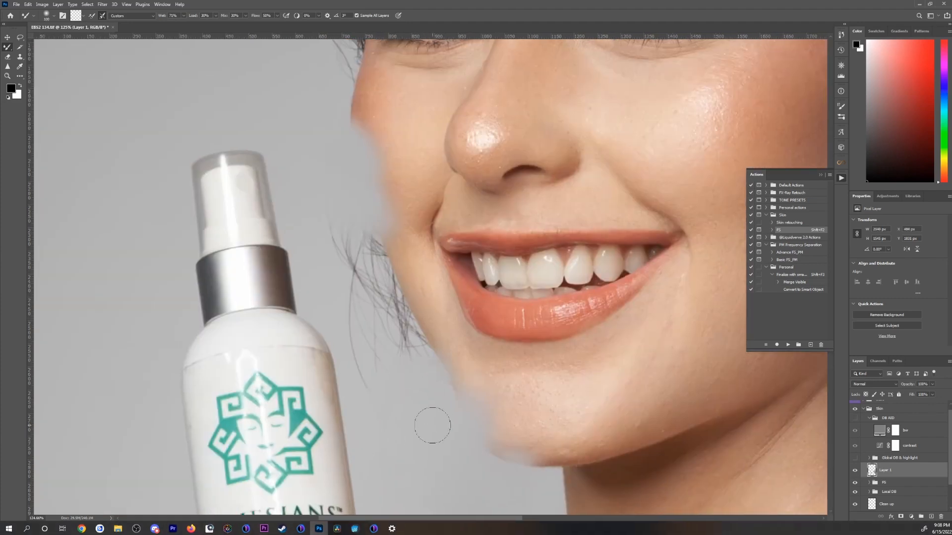
{"action": "left_click_drag", "start_coordinate": [397, 397], "coordinate": [426, 348]}
{"action": "left_click_drag", "start_coordinate": [377, 250], "coordinate": [461, 340]}
{"action": "key", "text": "bracketleft"}
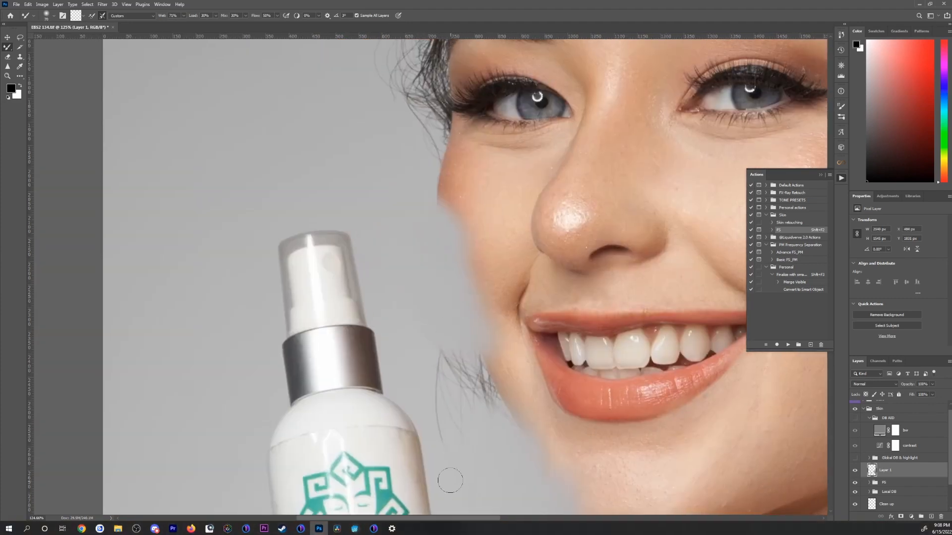
Step: Remove the last tuft of hair between the bottle's silver collar and the jaw, varying the Mixer Brush size
{"action": "key", "text": "bracketright"}
{"action": "key", "text": "bracketright"}
{"action": "key", "text": "bracketright"}
{"action": "left_click_drag", "start_coordinate": [440, 412], "coordinate": [473, 372]}
{"action": "key", "text": "bracketleft"}
{"action": "key", "text": "bracketleft"}
{"action": "left_click_drag", "start_coordinate": [450, 435], "coordinate": [474, 375]}
{"action": "key", "text": "bracketright"}
{"action": "key", "text": "bracketright"}
{"action": "key", "text": "bracketright"}
{"action": "key", "text": "bracketright"}
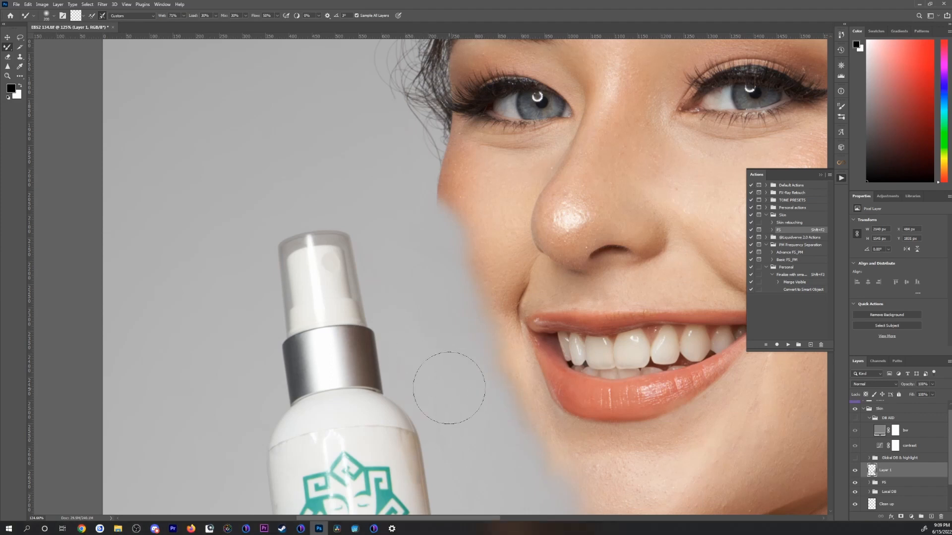
Step: Blend the wispy hairs beside the eye, eyebrow and temple on the bottle side into the background
{"action": "left_click_drag", "start_coordinate": [476, 421], "coordinate": [358, 202]}
{"action": "key", "text": "bracketleft"}
{"action": "left_click_drag", "start_coordinate": [581, 321], "coordinate": [461, 391]}
{"action": "key", "text": "bracketleft"}
{"action": "scroll", "coordinate": [361, 389], "scroll_direction": "down", "scroll_amount": 10}
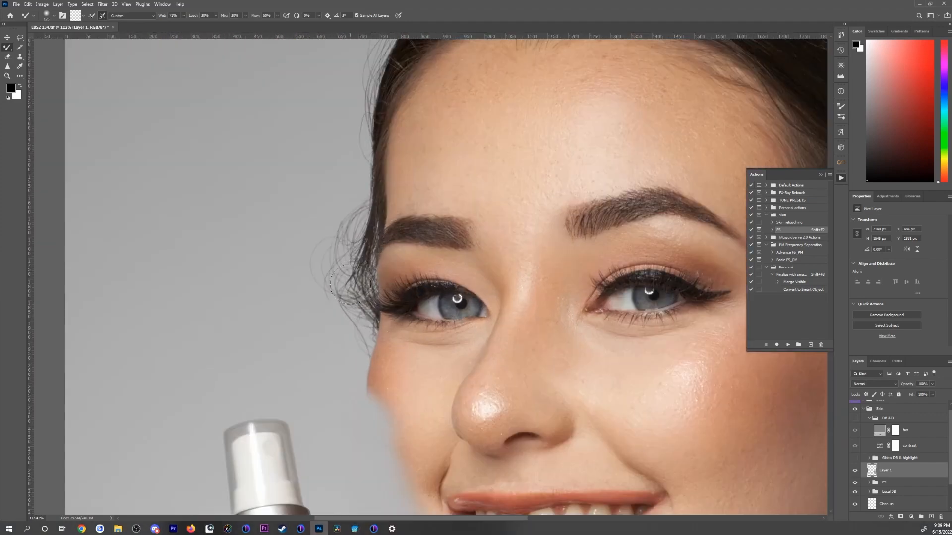
{"action": "mouse_move", "coordinate": [362, 317]}
{"action": "left_mouse_down"}
{"action": "mouse_move", "coordinate": [344, 221]}
{"action": "mouse_move", "coordinate": [361, 323]}
{"action": "mouse_move", "coordinate": [344, 343]}
{"action": "mouse_move", "coordinate": [356, 300]}
{"action": "left_mouse_up"}
{"action": "scroll", "coordinate": [357, 300], "scroll_direction": "down", "scroll_amount": 5}
{"action": "scroll", "coordinate": [516, 54], "scroll_direction": "up", "scroll_amount": 6}
{"action": "scroll", "coordinate": [396, 278], "scroll_direction": "down", "scroll_amount": 5}
{"action": "left_click_drag", "start_coordinate": [396, 248], "coordinate": [318, 345]}
Step: Add a black layer mask to Layer 1, hiding all of its painted cleanup
{"action": "left_click", "coordinate": [901, 517], "text": "alt"}
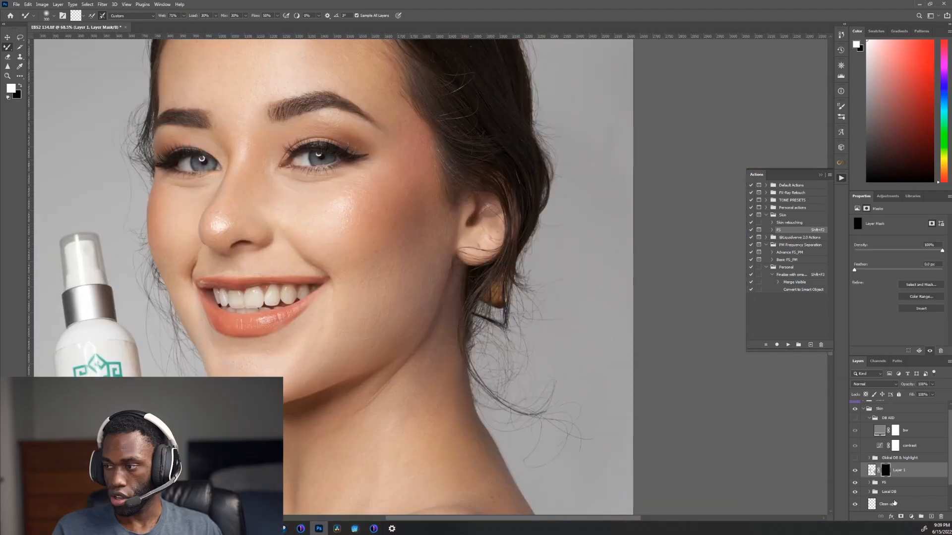
{"action": "key", "text": "ctrl+z"}
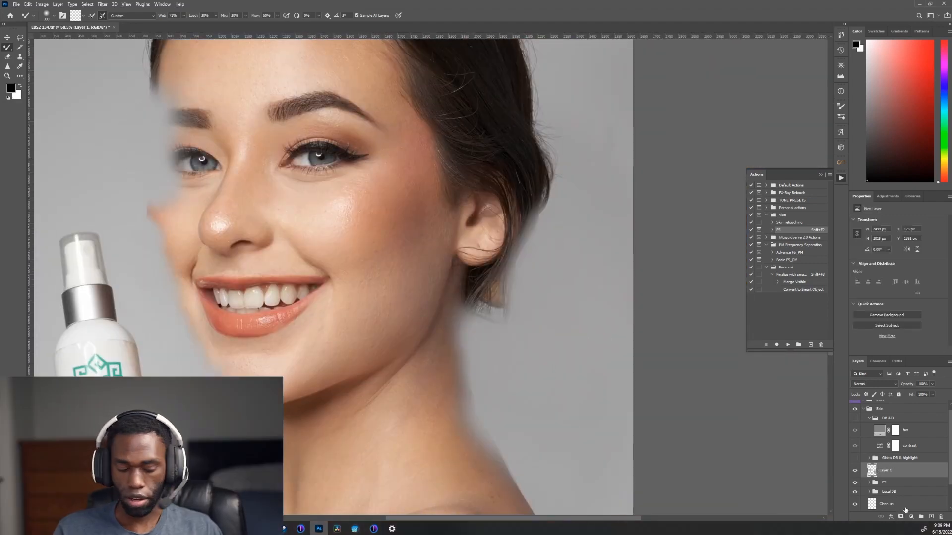
{"action": "left_click", "coordinate": [902, 517], "text": "alt"}
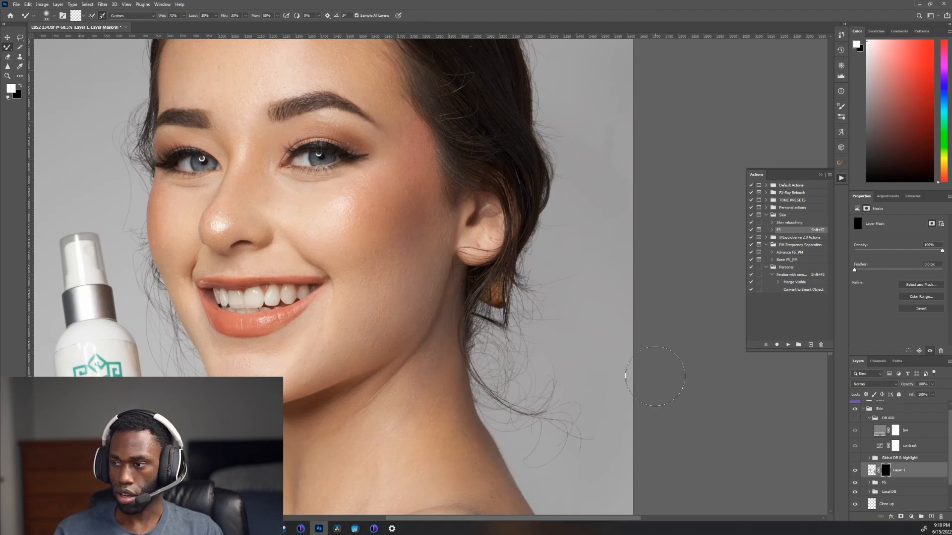
Step: Set up the soft round Brush with 100% opacity and 62% flow for painting on Layer 1's mask
{"action": "key", "text": "shift+b"}
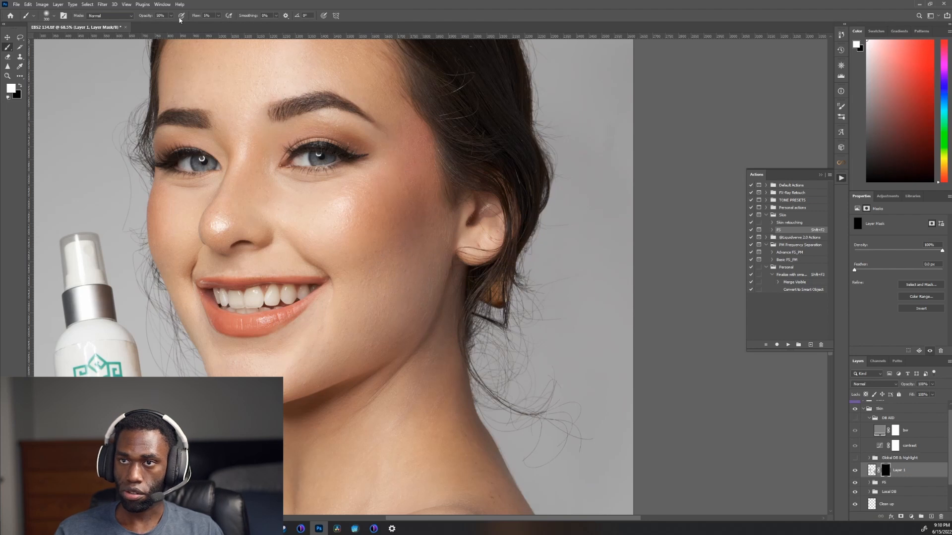
{"action": "left_click", "coordinate": [51, 15]}
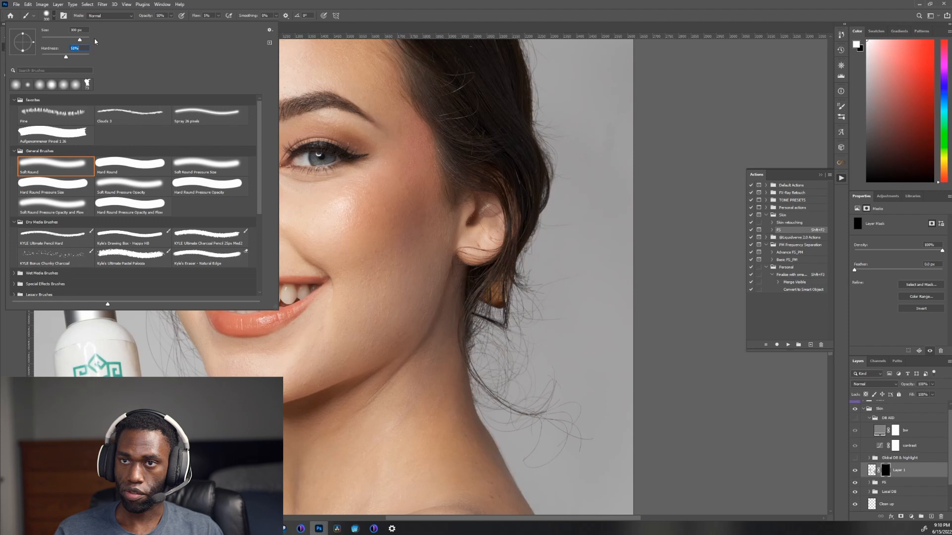
{"action": "key", "text": "Return"}
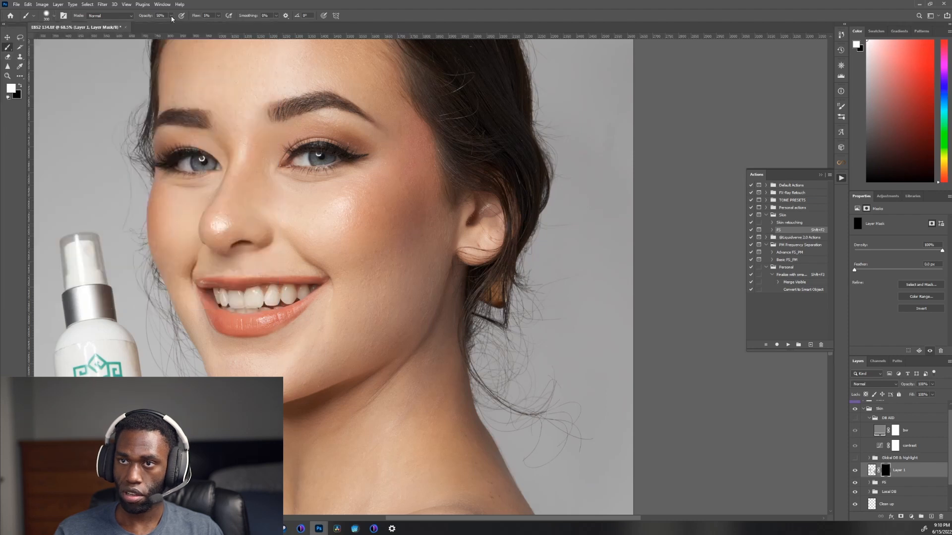
{"action": "left_click", "coordinate": [171, 18]}
{"action": "left_click_drag", "start_coordinate": [172, 24], "coordinate": [227, 27]}
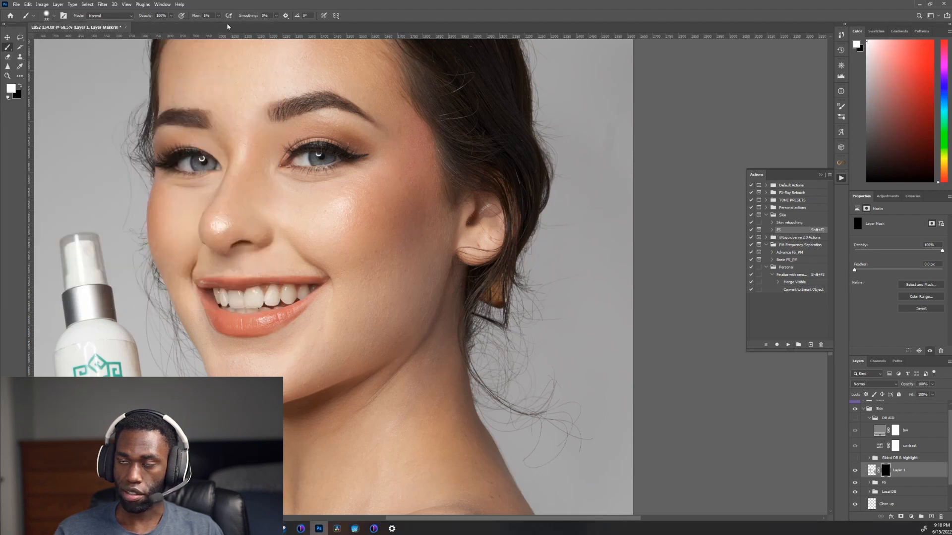
{"action": "left_click", "coordinate": [219, 18]}
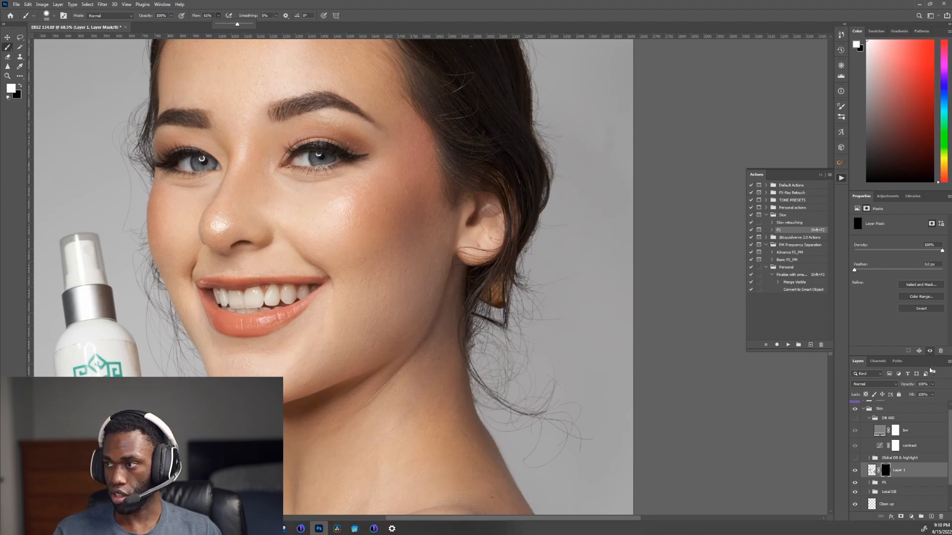
{"action": "left_click", "coordinate": [850, 331]}
Step: Paint white on the mask to reveal the cleanup over the hair tips beside the raised fingernail, using progressively smaller brush sizes
{"action": "left_click", "coordinate": [172, 219], "text": "ctrl"}
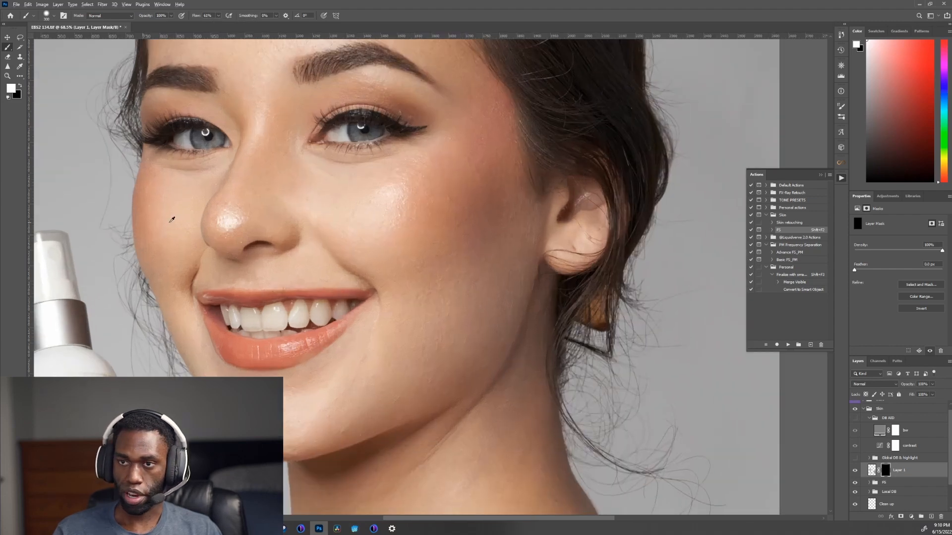
{"action": "left_click_drag", "start_coordinate": [315, 298], "coordinate": [389, 137]}
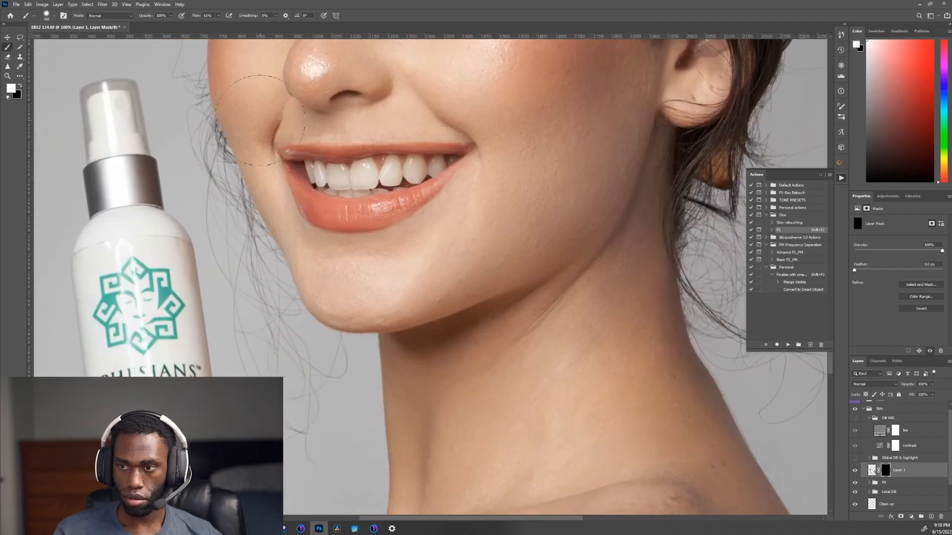
{"action": "scroll", "coordinate": [297, 485], "scroll_direction": "up", "scroll_amount": 5}
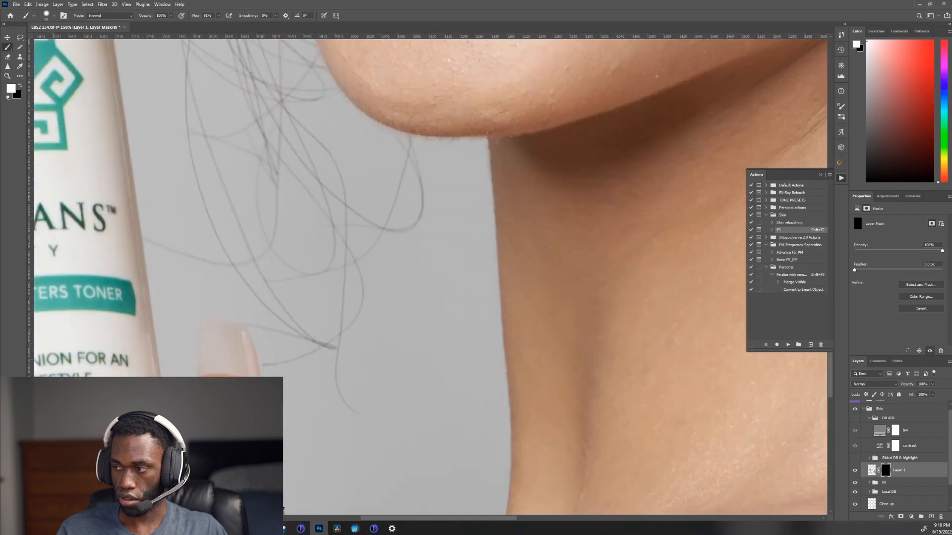
{"action": "key", "text": "bracketleft"}
{"action": "key", "text": "bracketleft"}
{"action": "key", "text": "bracketleft"}
{"action": "key", "text": "bracketleft"}
{"action": "key", "text": "bracketleft"}
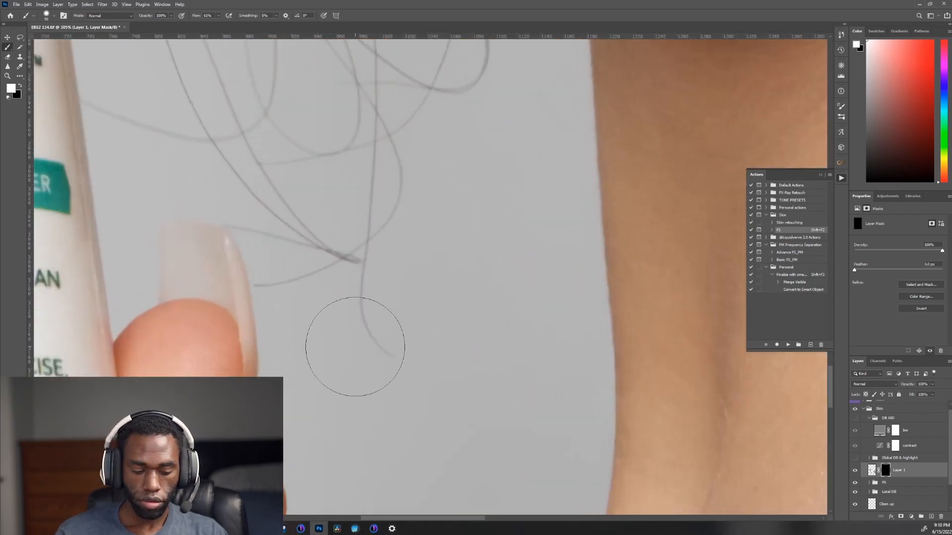
{"action": "mouse_move", "coordinate": [393, 363]}
{"action": "left_mouse_down"}
{"action": "mouse_move", "coordinate": [371, 334]}
{"action": "mouse_move", "coordinate": [358, 271]}
{"action": "mouse_move", "coordinate": [308, 291]}
{"action": "left_mouse_up"}
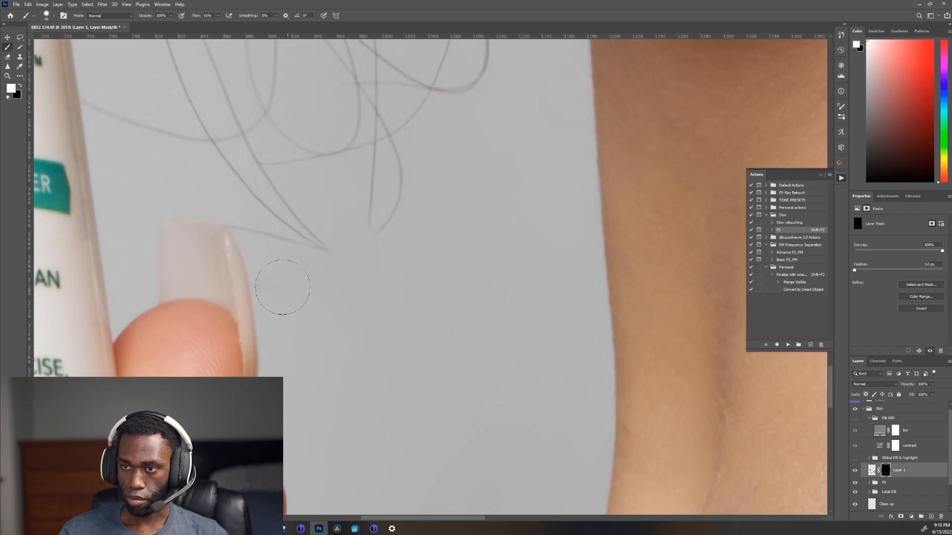
{"action": "key", "text": "bracketleft"}
{"action": "key", "text": "bracketleft"}
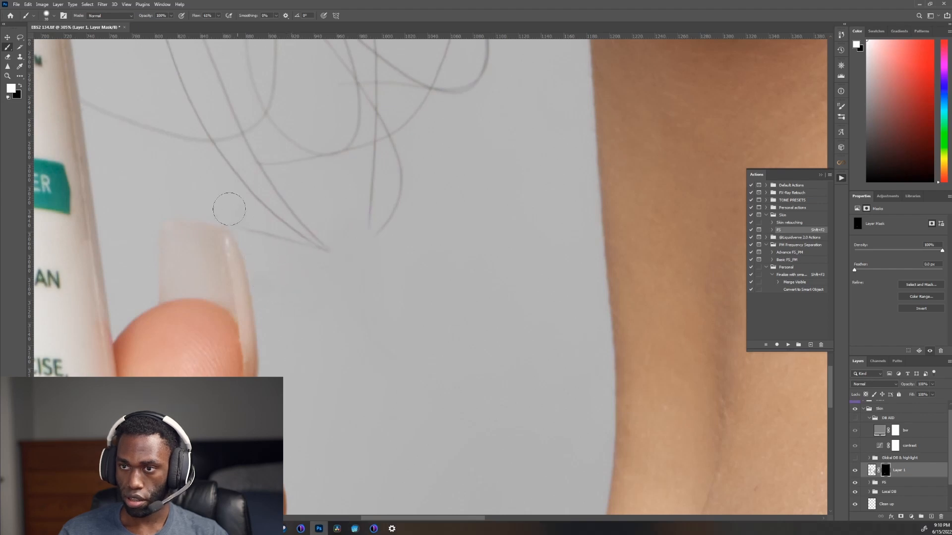
{"action": "left_click_drag", "start_coordinate": [238, 213], "coordinate": [303, 233]}
Step: Reveal the cleanup over the strand ends between bottle and chin, and compare the result with Layer 1's mask disabled
{"action": "left_click_drag", "start_coordinate": [294, 188], "coordinate": [385, 353]}
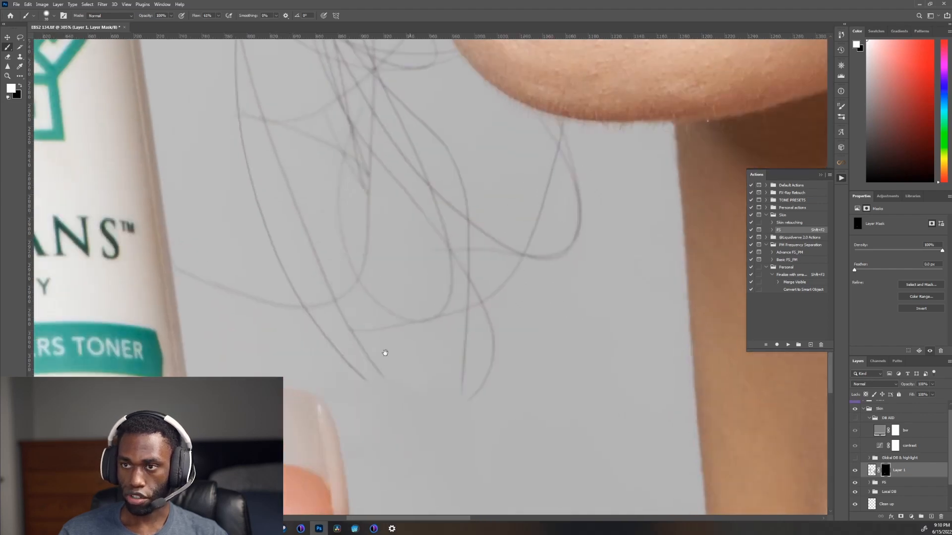
{"action": "key", "text": "bracketright"}
{"action": "key", "text": "bracketright"}
{"action": "key", "text": "bracketright"}
{"action": "mouse_move", "coordinate": [393, 397]}
{"action": "left_mouse_down"}
{"action": "mouse_move", "coordinate": [326, 315]}
{"action": "mouse_move", "coordinate": [301, 243]}
{"action": "left_mouse_up"}
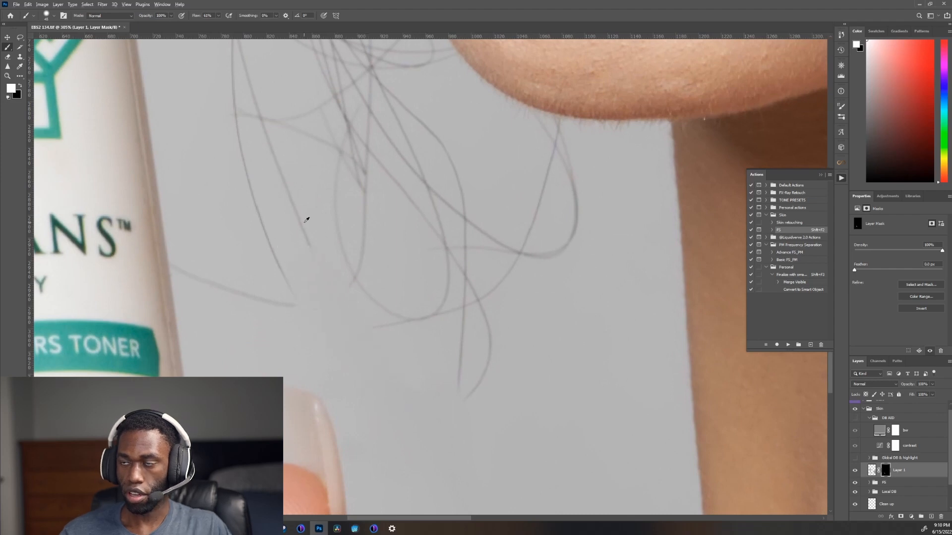
{"action": "scroll", "coordinate": [305, 220], "scroll_direction": "down", "scroll_amount": 6}
{"action": "left_click_drag", "start_coordinate": [367, 154], "coordinate": [376, 333]}
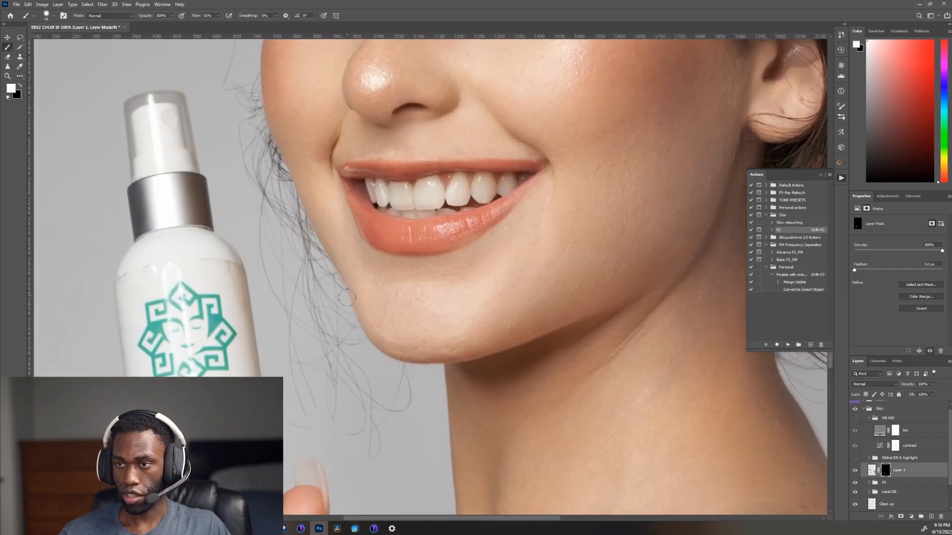
{"action": "left_click", "coordinate": [885, 474], "text": "shift"}
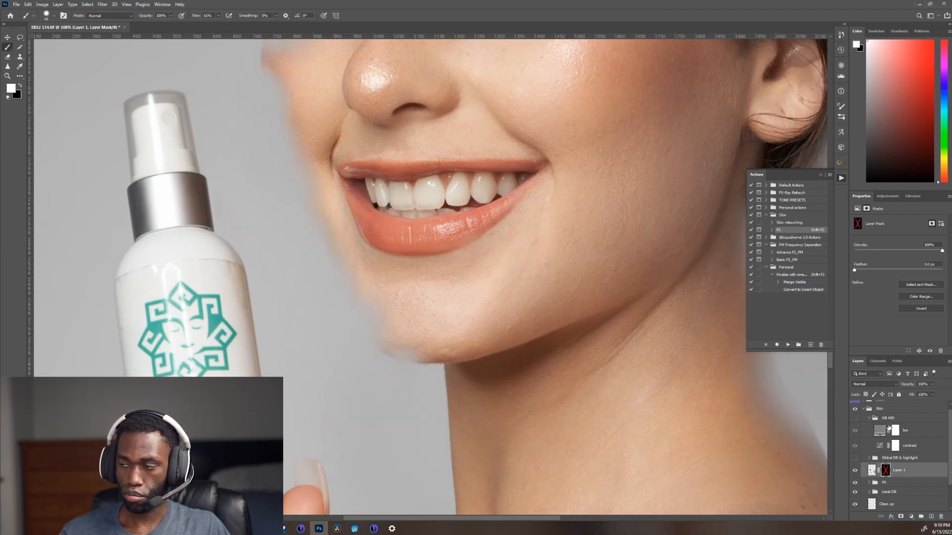
{"action": "left_click", "coordinate": [886, 470], "text": "shift"}
Step: Paint white on the mask over the tangled flyaways below the chin and along the jaw, varying the brush size
{"action": "scroll", "coordinate": [349, 441], "scroll_direction": "up", "scroll_amount": 6}
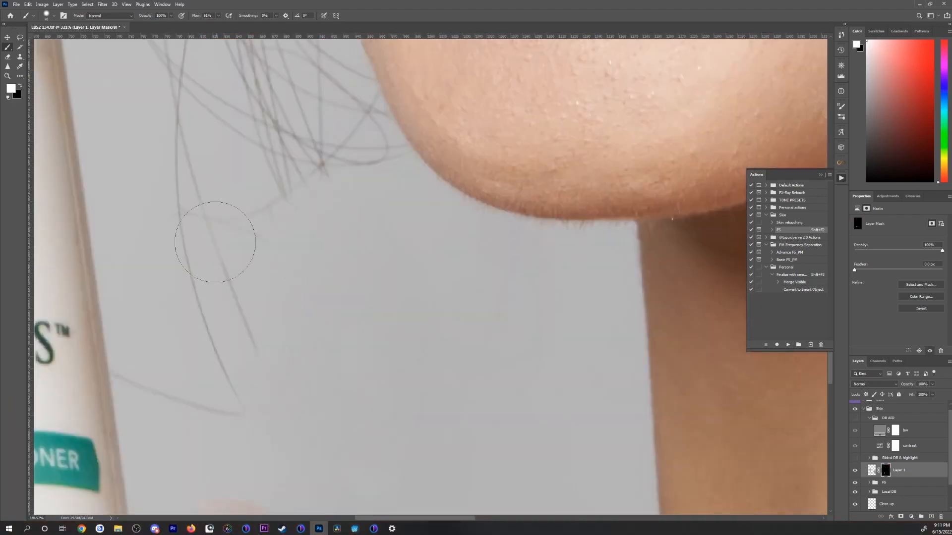
{"action": "left_click_drag", "start_coordinate": [215, 242], "coordinate": [238, 409]}
{"action": "key", "text": "bracketleft"}
{"action": "key", "text": "bracketleft"}
{"action": "scroll", "coordinate": [142, 368], "scroll_direction": "down", "scroll_amount": 4}
{"action": "mouse_move", "coordinate": [214, 182]}
{"action": "left_mouse_down"}
{"action": "mouse_move", "coordinate": [268, 396]}
{"action": "mouse_move", "coordinate": [299, 436]}
{"action": "left_mouse_up"}
{"action": "key", "text": "bracketright"}
{"action": "key", "text": "bracketright"}
{"action": "key", "text": "bracketright"}
{"action": "key", "text": "bracketright"}
{"action": "left_click_drag", "start_coordinate": [167, 218], "coordinate": [322, 515]}
{"action": "key", "text": "bracketleft"}
{"action": "left_click_drag", "start_coordinate": [312, 447], "coordinate": [278, 304]}
{"action": "left_click_drag", "start_coordinate": [278, 238], "coordinate": [319, 496]}
{"action": "left_click_drag", "start_coordinate": [337, 100], "coordinate": [302, 208]}
{"action": "left_click_drag", "start_coordinate": [259, 245], "coordinate": [297, 401]}
{"action": "left_click_drag", "start_coordinate": [298, 226], "coordinate": [333, 357]}
{"action": "key", "text": "bracketleft"}
{"action": "left_click_drag", "start_coordinate": [321, 258], "coordinate": [344, 397]}
Step: Reveal the cleanup along the cheek edge above the bottle, keeping the face outline crisp
{"action": "scroll", "coordinate": [332, 389], "scroll_direction": "down", "scroll_amount": 5}
{"action": "scroll", "coordinate": [278, 173], "scroll_direction": "up", "scroll_amount": 5}
{"action": "mouse_move", "coordinate": [340, 436]}
{"action": "left_mouse_down"}
{"action": "mouse_move", "coordinate": [278, 173]}
{"action": "mouse_move", "coordinate": [278, 236]}
{"action": "mouse_move", "coordinate": [329, 376]}
{"action": "mouse_move", "coordinate": [293, 260]}
{"action": "left_mouse_up"}
{"action": "key", "text": "bracketright"}
{"action": "left_click_drag", "start_coordinate": [265, 197], "coordinate": [312, 322]}
{"action": "mouse_move", "coordinate": [325, 367]}
{"action": "left_mouse_down"}
{"action": "mouse_move", "coordinate": [261, 179]}
{"action": "mouse_move", "coordinate": [262, 188]}
{"action": "left_mouse_up"}
{"action": "mouse_move", "coordinate": [270, 191]}
{"action": "left_mouse_down"}
{"action": "mouse_move", "coordinate": [370, 396]}
{"action": "mouse_move", "coordinate": [274, 267]}
{"action": "left_mouse_up"}
{"action": "scroll", "coordinate": [252, 229], "scroll_direction": "down", "scroll_amount": 10}
{"action": "scroll", "coordinate": [240, 220], "scroll_direction": "up", "scroll_amount": 12}
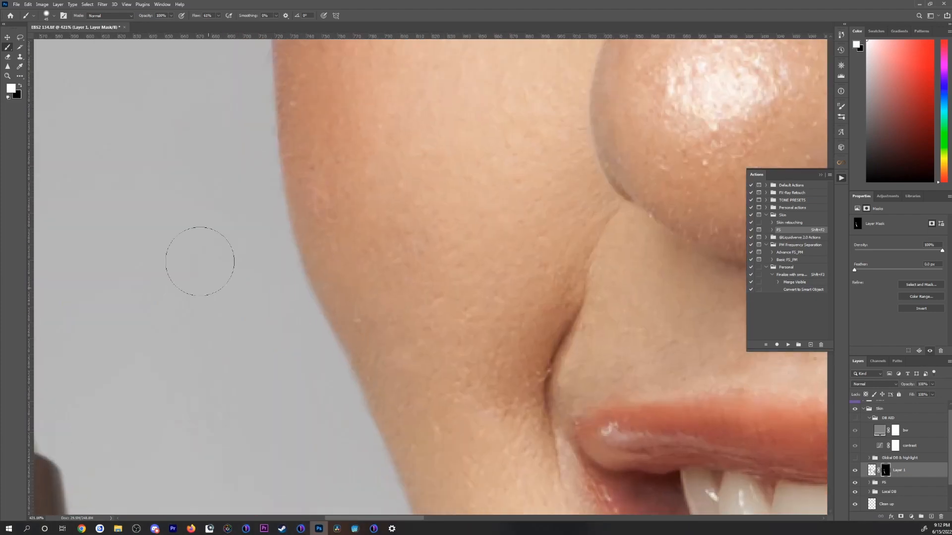
{"action": "scroll", "coordinate": [218, 370], "scroll_direction": "down", "scroll_amount": 5}
{"action": "scroll", "coordinate": [292, 439], "scroll_direction": "up", "scroll_amount": 12}
{"action": "key", "text": "bracketright"}
{"action": "key", "text": "bracketright"}
{"action": "key", "text": "bracketright"}
{"action": "key", "text": "bracketright"}
{"action": "scroll", "coordinate": [276, 338], "scroll_direction": "down", "scroll_amount": 12}
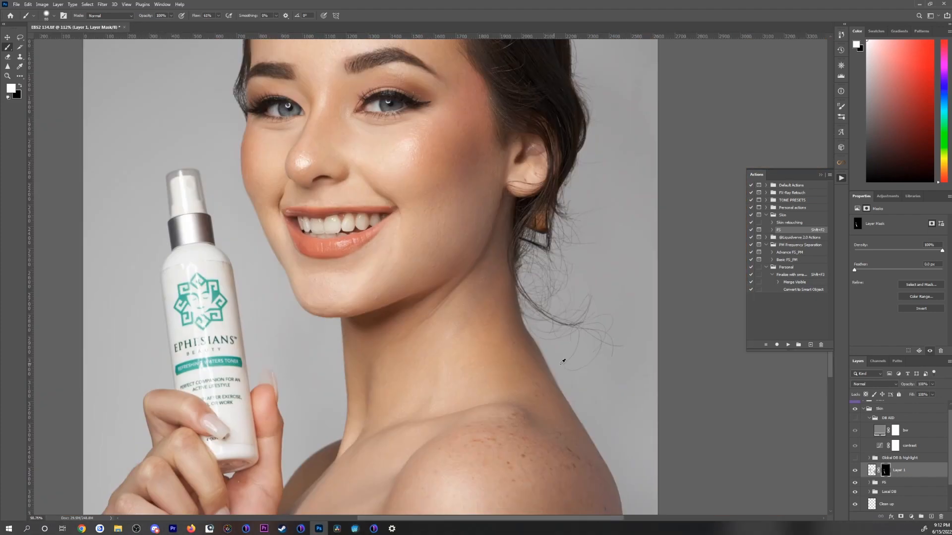
Step: Paint white on the mask over the outermost loose strands beside the earring and behind the neck
{"action": "scroll", "coordinate": [560, 238], "scroll_direction": "up", "scroll_amount": 3}
{"action": "left_click_drag", "start_coordinate": [560, 238], "coordinate": [343, 383]}
{"action": "scroll", "coordinate": [310, 332], "scroll_direction": "up", "scroll_amount": 8}
{"action": "key", "text": "bracketleft"}
{"action": "left_click_drag", "start_coordinate": [347, 347], "coordinate": [305, 228]}
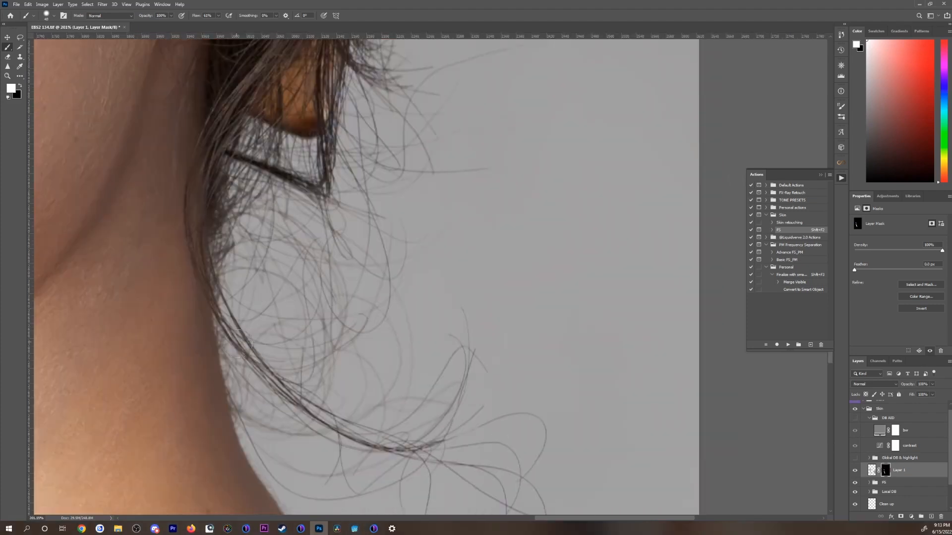
{"action": "key", "text": "ctrl+0"}
{"action": "scroll", "coordinate": [575, 316], "scroll_direction": "up", "scroll_amount": 12}
{"action": "mouse_move", "coordinate": [576, 317]}
{"action": "left_mouse_down"}
{"action": "mouse_move", "coordinate": [612, 146]}
{"action": "mouse_move", "coordinate": [638, 240]}
{"action": "left_mouse_up"}
{"action": "left_click_drag", "start_coordinate": [446, 282], "coordinate": [391, 387]}
{"action": "left_click_drag", "start_coordinate": [446, 434], "coordinate": [506, 257]}
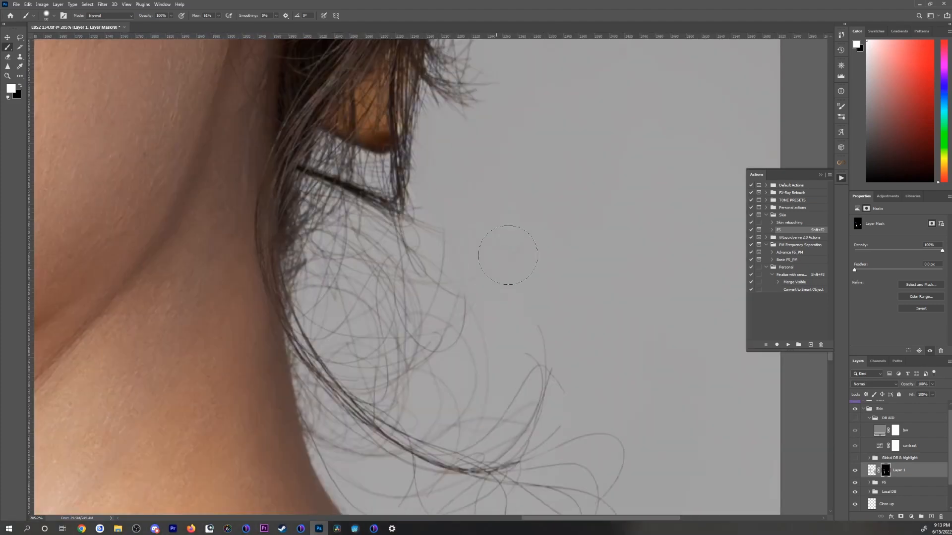
Step: Mask away the curly hairs hanging beneath the earring, using a smaller brush close to the hairline
{"action": "left_click_drag", "start_coordinate": [515, 318], "coordinate": [409, 218]}
{"action": "key", "text": "bracketright"}
{"action": "mouse_move", "coordinate": [406, 258]}
{"action": "left_mouse_down"}
{"action": "mouse_move", "coordinate": [523, 364]}
{"action": "mouse_move", "coordinate": [501, 204]}
{"action": "left_mouse_up"}
{"action": "left_click_drag", "start_coordinate": [496, 214], "coordinate": [323, 316]}
{"action": "mouse_move", "coordinate": [347, 179]}
{"action": "left_mouse_down"}
{"action": "mouse_move", "coordinate": [474, 459]}
{"action": "mouse_move", "coordinate": [439, 446]}
{"action": "left_mouse_up"}
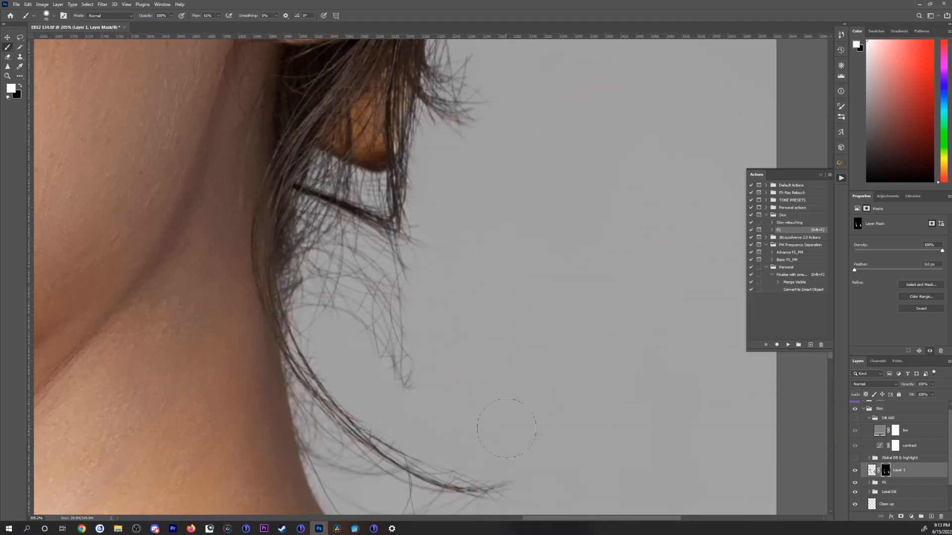
{"action": "key", "text": "bracketleft"}
{"action": "left_click_drag", "start_coordinate": [396, 367], "coordinate": [319, 317]}
{"action": "mouse_move", "coordinate": [397, 257]}
{"action": "left_mouse_down"}
{"action": "mouse_move", "coordinate": [345, 251]}
{"action": "mouse_move", "coordinate": [295, 200]}
{"action": "left_mouse_up"}
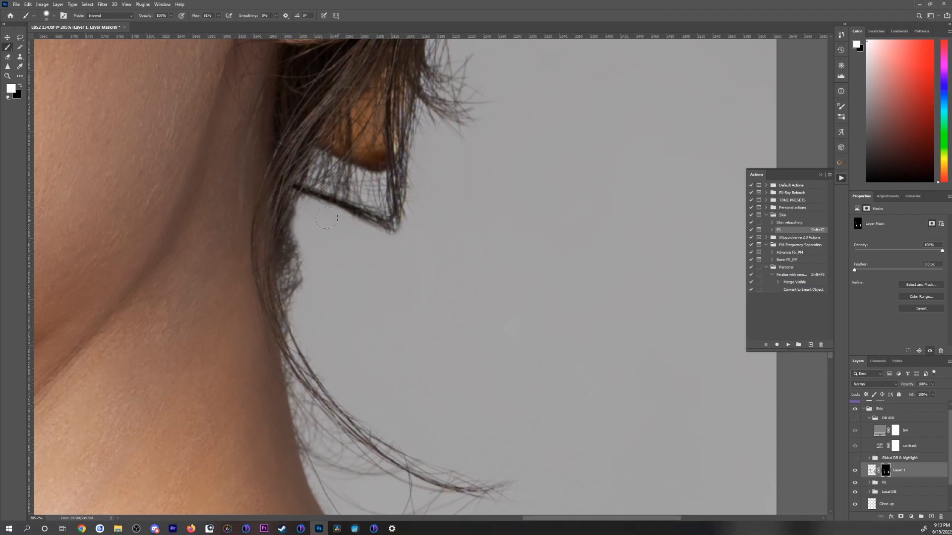
Step: Remove the long curved strand sweeping off the neck, undoing one stroke and repainting the neck edge with an adjusted brush
{"action": "key", "text": "ctrl+0"}
{"action": "left_click_drag", "start_coordinate": [554, 369], "coordinate": [639, 369]}
{"action": "key", "text": "bracketleft"}
{"action": "key", "text": "bracketleft"}
{"action": "key", "text": "bracketleft"}
{"action": "left_click_drag", "start_coordinate": [364, 396], "coordinate": [498, 442]}
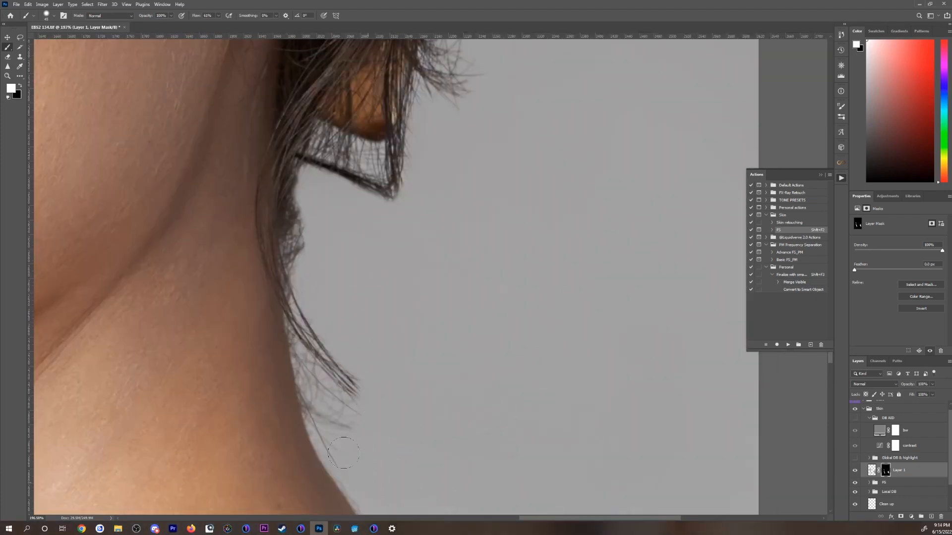
{"action": "left_click_drag", "start_coordinate": [342, 461], "coordinate": [304, 404]}
{"action": "left_click_drag", "start_coordinate": [323, 446], "coordinate": [298, 402]}
{"action": "key", "text": "ctrl+z"}
{"action": "key", "text": "bracketright"}
{"action": "key", "text": "bracketright"}
{"action": "key", "text": "bracketright"}
{"action": "key", "text": "bracketright"}
{"action": "key", "text": "bracketright"}
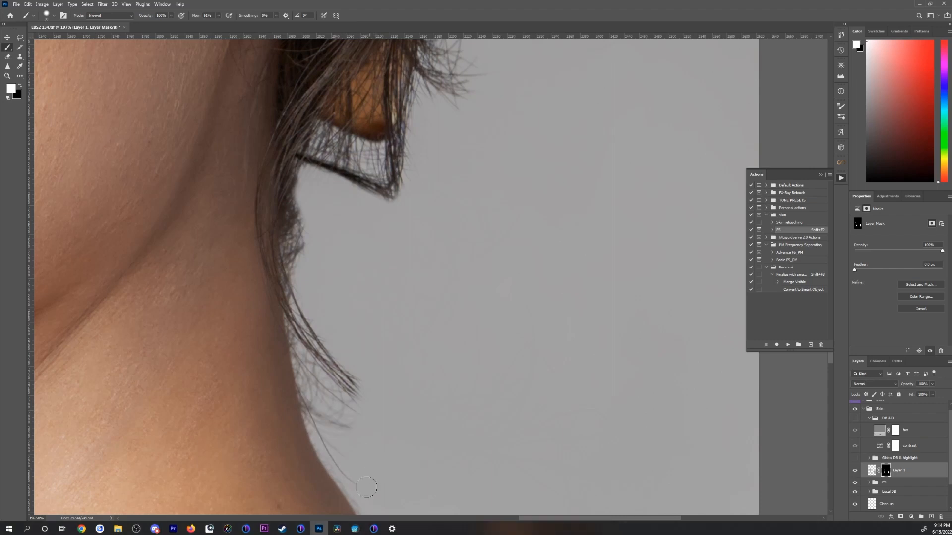
{"action": "mouse_move", "coordinate": [358, 471]}
{"action": "left_mouse_down"}
{"action": "mouse_move", "coordinate": [310, 398]}
{"action": "mouse_move", "coordinate": [299, 330]}
{"action": "mouse_move", "coordinate": [337, 386]}
{"action": "mouse_move", "coordinate": [318, 383]}
{"action": "left_mouse_up"}
Step: Restore a bit of the neck edge with black, and clear the remaining hairs there with a smaller white brush
{"action": "key", "text": "x"}
{"action": "mouse_move", "coordinate": [299, 328]}
{"action": "left_mouse_down"}
{"action": "mouse_move", "coordinate": [313, 384]}
{"action": "mouse_move", "coordinate": [307, 342]}
{"action": "left_mouse_up"}
{"action": "key", "text": "x"}
{"action": "key", "text": "bracketleft"}
{"action": "key", "text": "bracketleft"}
{"action": "key", "text": "bracketleft"}
{"action": "mouse_move", "coordinate": [308, 236]}
{"action": "left_mouse_down"}
{"action": "mouse_move", "coordinate": [300, 184]}
{"action": "mouse_move", "coordinate": [296, 261]}
{"action": "mouse_move", "coordinate": [309, 379]}
{"action": "left_mouse_up"}
Step: Paint white on the mask along the hair outline behind the ear and above the earring to hide the stray tufts
{"action": "left_click_drag", "start_coordinate": [459, 55], "coordinate": [312, 407]}
{"action": "mouse_move", "coordinate": [320, 392]}
{"action": "left_mouse_down"}
{"action": "mouse_move", "coordinate": [301, 447]}
{"action": "mouse_move", "coordinate": [288, 353]}
{"action": "left_mouse_up"}
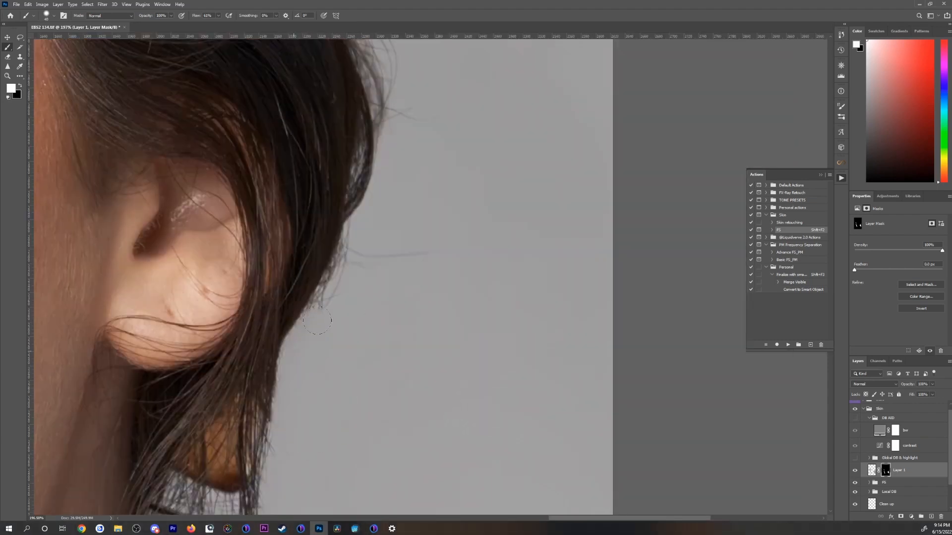
{"action": "mouse_move", "coordinate": [314, 304]}
{"action": "left_mouse_down"}
{"action": "mouse_move", "coordinate": [347, 243]}
{"action": "mouse_move", "coordinate": [316, 300]}
{"action": "left_mouse_up"}
{"action": "left_click_drag", "start_coordinate": [304, 406], "coordinate": [339, 236]}
{"action": "left_click_drag", "start_coordinate": [309, 447], "coordinate": [504, 361]}
{"action": "scroll", "coordinate": [504, 362], "scroll_direction": "down", "scroll_amount": 6}
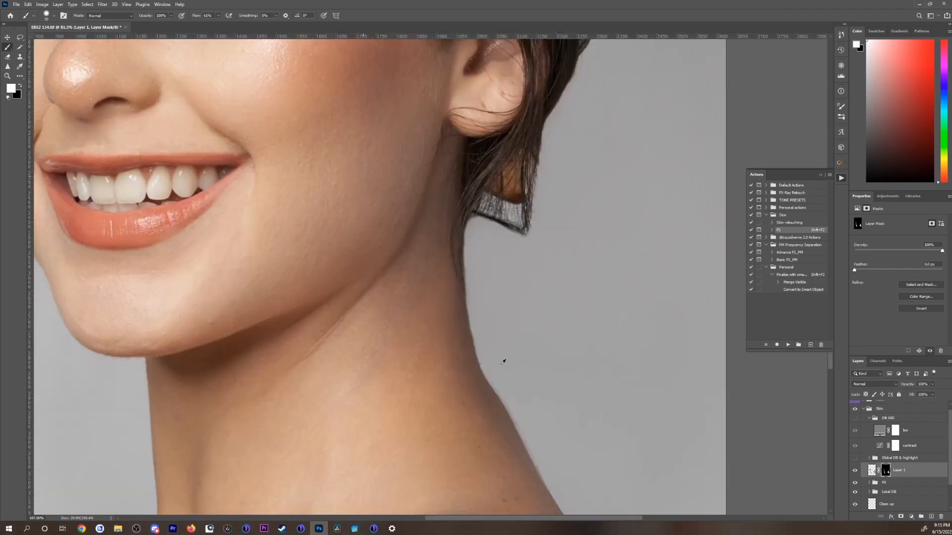
Step: Refine the mask along the neck edge below the earring, restoring detail with black and removing leftover hairs with a small white brush
{"action": "scroll", "coordinate": [505, 208], "scroll_direction": "up", "scroll_amount": 6}
{"action": "key", "text": "bracketleft"}
{"action": "key", "text": "ctrl+0"}
{"action": "scroll", "coordinate": [519, 360], "scroll_direction": "up", "scroll_amount": 10}
{"action": "key", "text": "x"}
{"action": "left_click_drag", "start_coordinate": [485, 498], "coordinate": [476, 449]}
{"action": "key", "text": "x"}
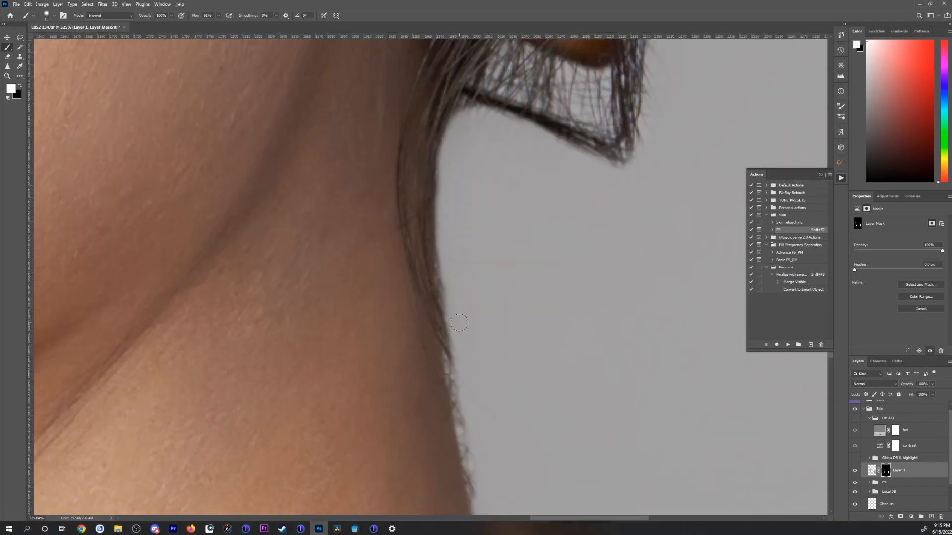
{"action": "key", "text": "bracketleft"}
{"action": "key", "text": "bracketleft"}
{"action": "left_click_drag", "start_coordinate": [460, 340], "coordinate": [471, 431]}
{"action": "left_click_drag", "start_coordinate": [476, 463], "coordinate": [483, 498]}
{"action": "left_click_drag", "start_coordinate": [459, 347], "coordinate": [449, 258]}
Step: Check the whole portrait in black and white by toggling the DB AID group on and off
{"action": "key", "text": "ctrl+0"}
{"action": "scroll", "coordinate": [855, 427], "scroll_direction": "up", "scroll_amount": 1}
{"action": "left_click", "coordinate": [855, 423]}
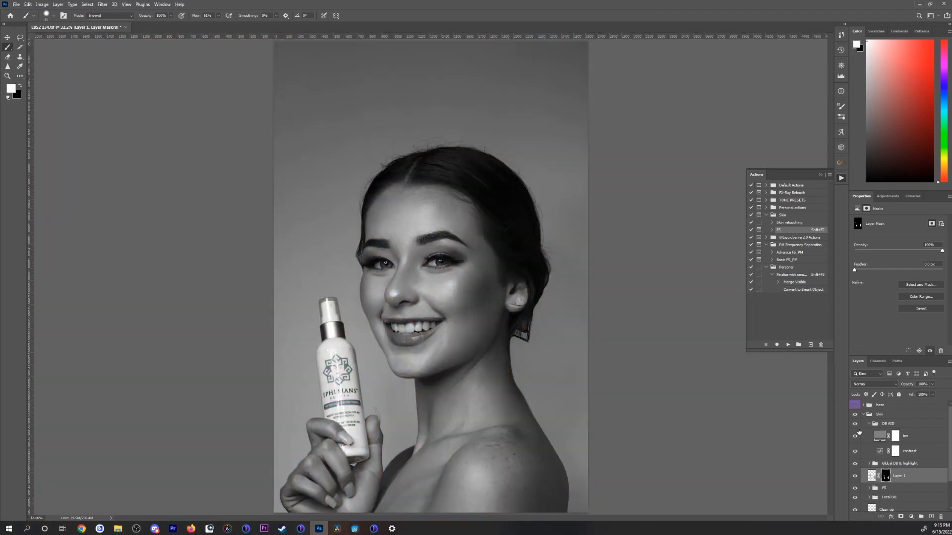
{"action": "left_click", "coordinate": [855, 423]}
Step: Collapse the Skin group, expand the base group and examine the Neutrals settings of Selective Color 1
{"action": "left_click", "coordinate": [863, 415]}
{"action": "left_click", "coordinate": [879, 406]}
{"action": "left_click", "coordinate": [863, 406]}
{"action": "left_click", "coordinate": [853, 450]}
{"action": "left_click", "coordinate": [910, 448]}
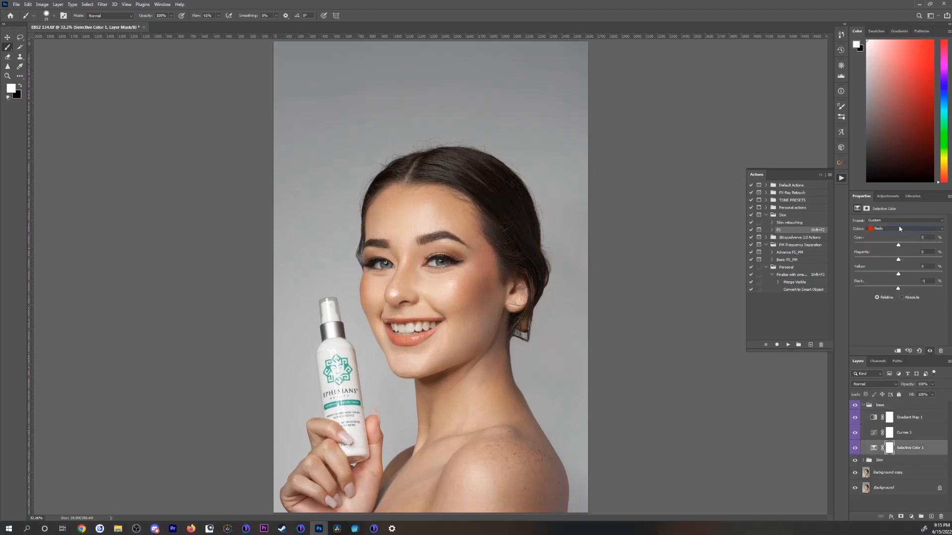
{"action": "left_click", "coordinate": [906, 228]}
{"action": "left_click", "coordinate": [893, 280]}
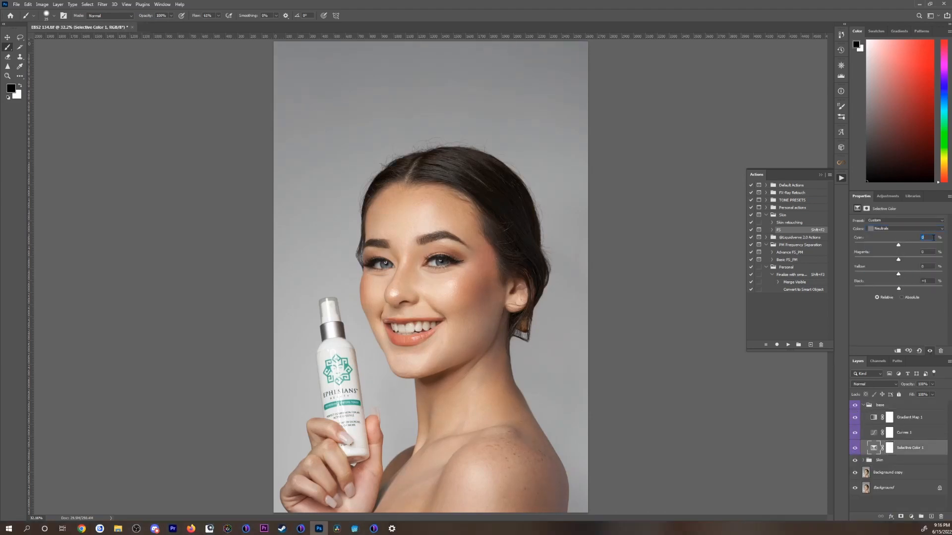
Step: Collapse the base group and save the retouched document
{"action": "left_click", "coordinate": [908, 433]}
{"action": "left_click", "coordinate": [863, 405]}
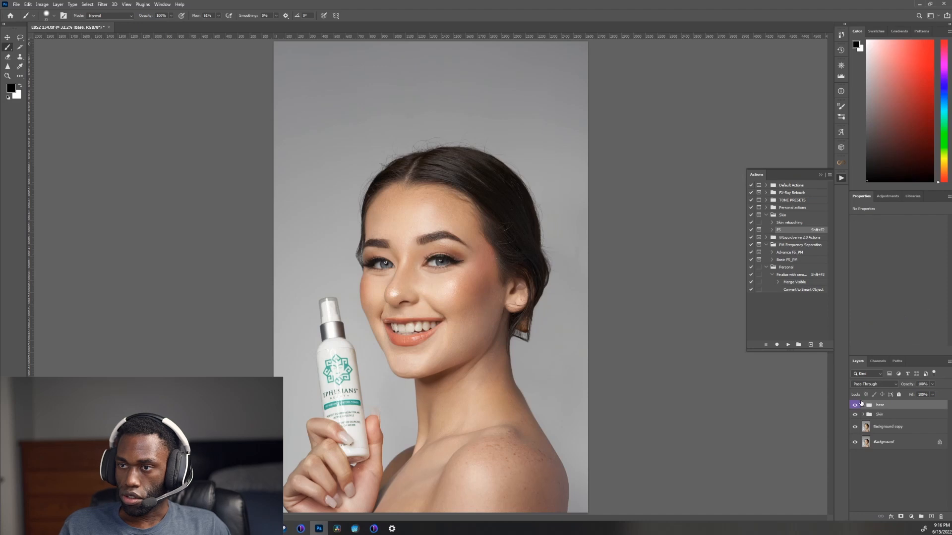
{"action": "key", "text": "ctrl+s"}
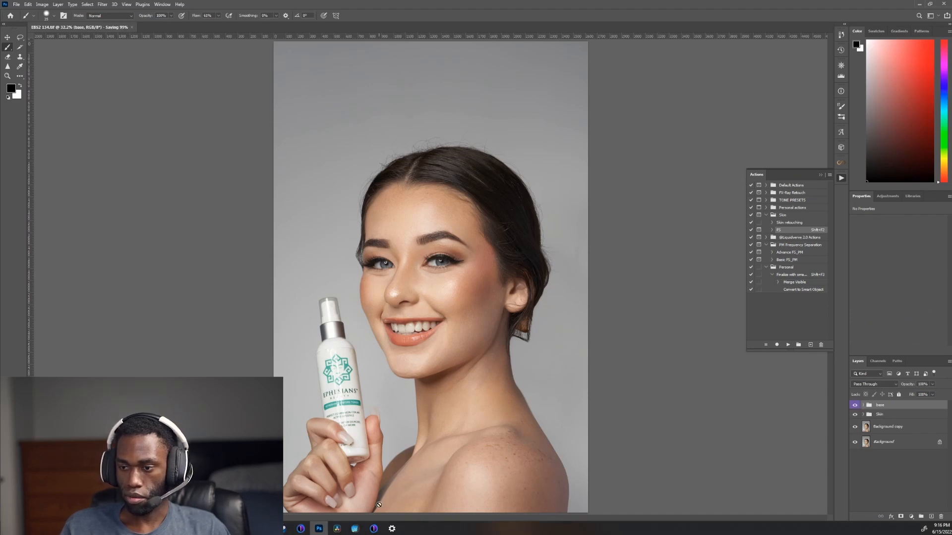
Step: Switch to Capture One, select EBS2 134.tif and show the adjustment tools
{"action": "left_click", "coordinate": [374, 529]}
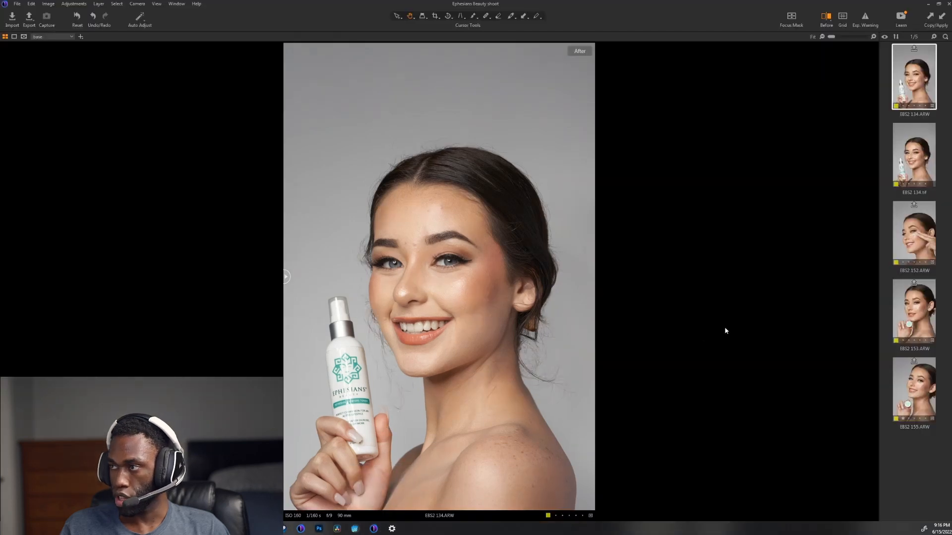
{"action": "left_click", "coordinate": [923, 153]}
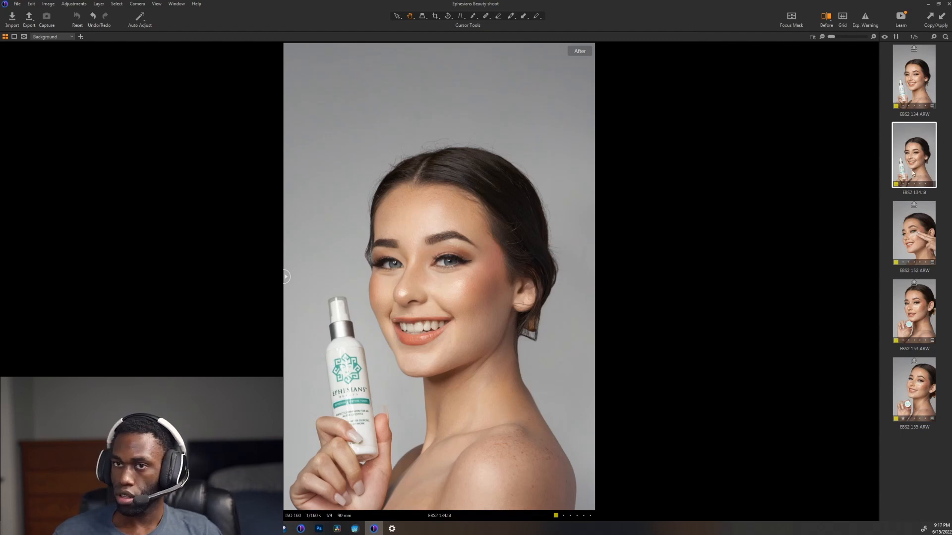
{"action": "key", "text": "ctrl+t"}
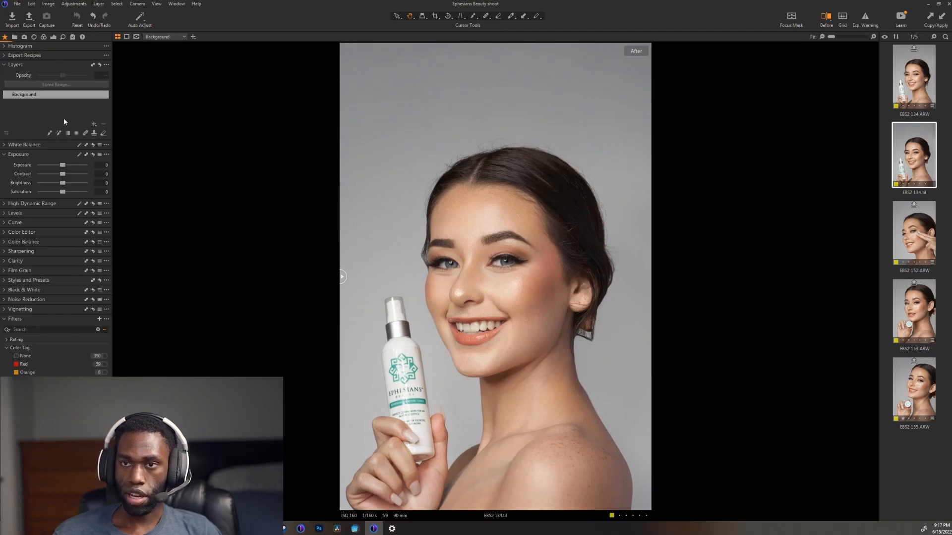
Step: Add a filled adjustment layer to EBS2 134.tif and name it Sharpen
{"action": "left_click", "coordinate": [93, 124]}
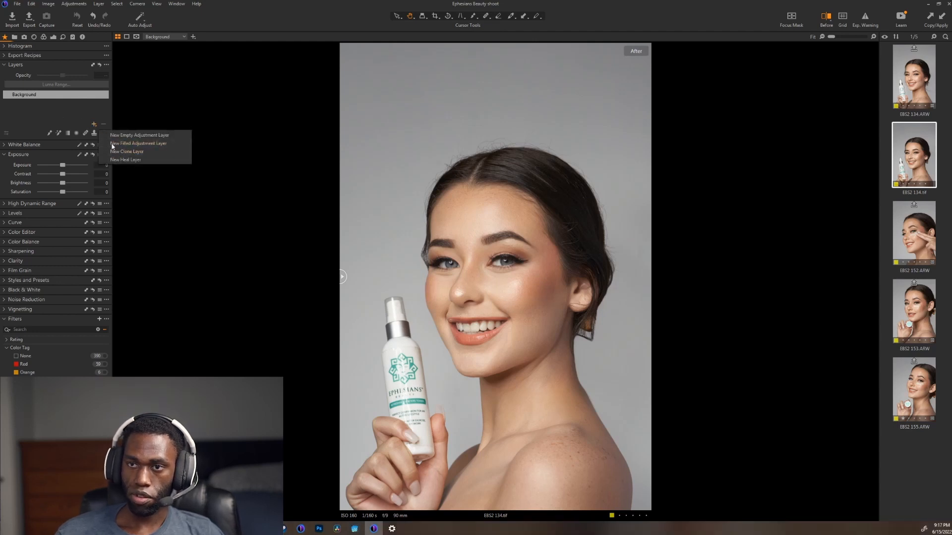
{"action": "left_click", "coordinate": [138, 143]}
{"action": "double_click", "coordinate": [22, 96]}
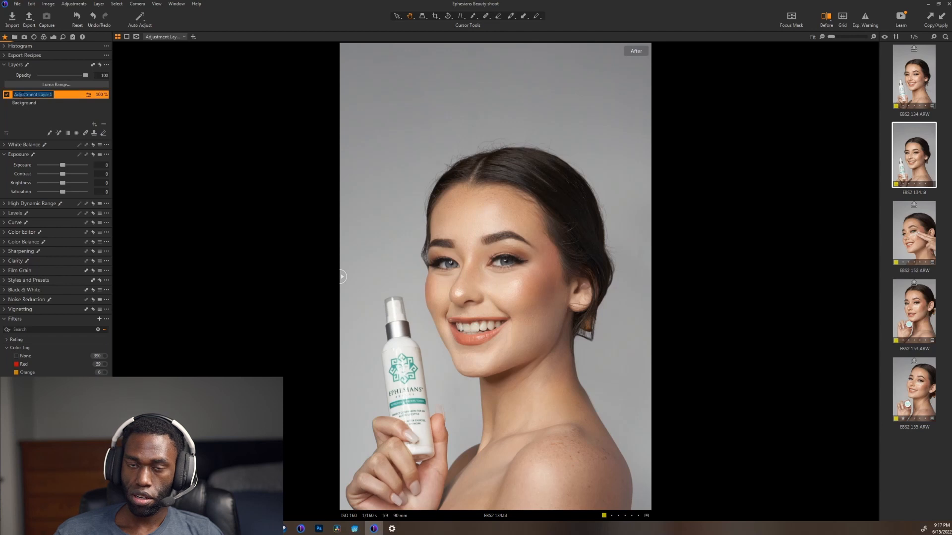
{"action": "type", "text": "Sharpen"}
{"action": "key", "text": "Return"}
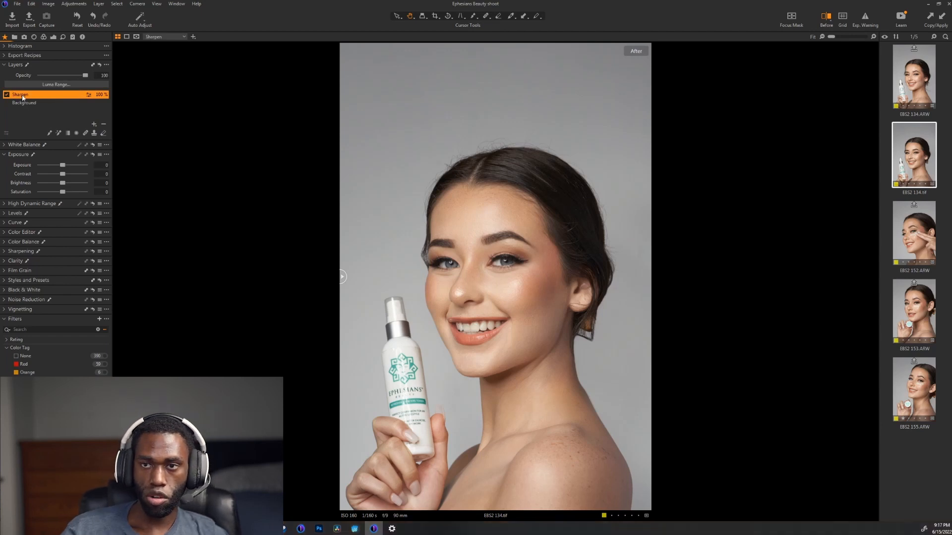
Step: Add a second filled adjustment layer above Sharpen and name it base
{"action": "left_click", "coordinate": [94, 124]}
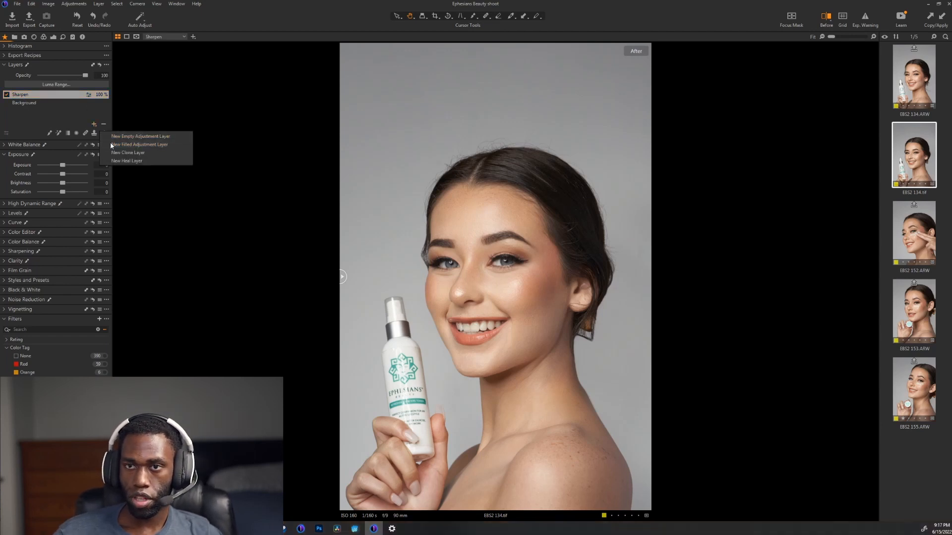
{"action": "left_click", "coordinate": [111, 142]}
{"action": "double_click", "coordinate": [35, 99]}
{"action": "type", "text": "ba"}
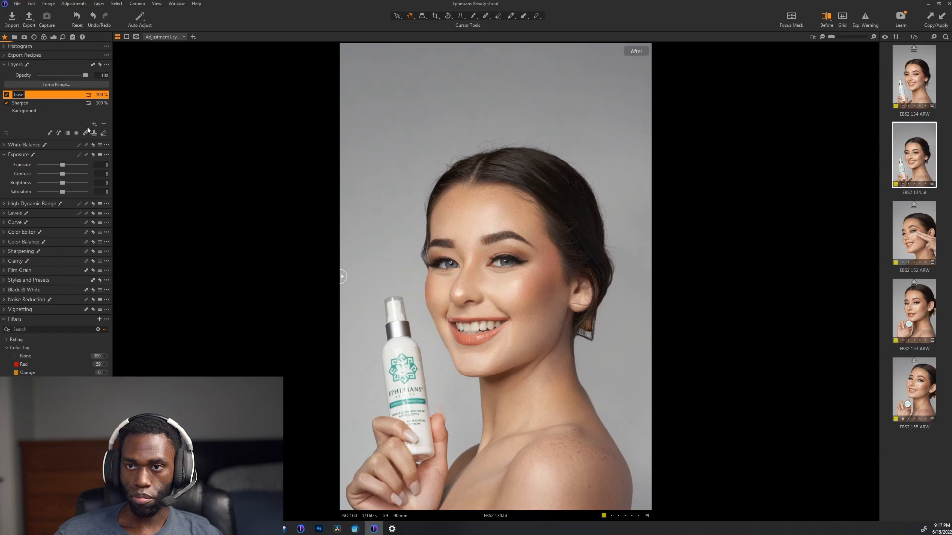
{"action": "type", "text": "se"}
{"action": "key", "text": "Return"}
Step: Add a filled adjustment layer named color above the base layer
{"action": "left_click", "coordinate": [94, 124]}
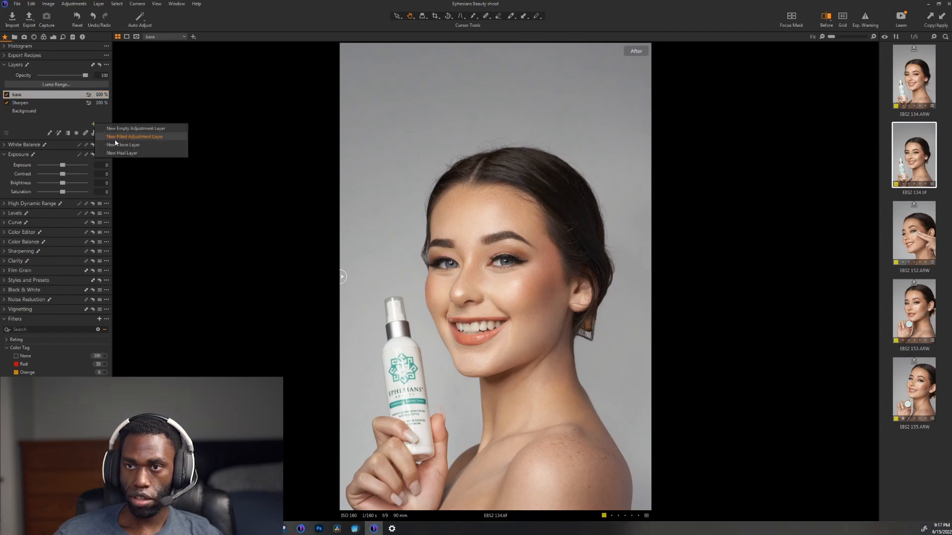
{"action": "left_click", "coordinate": [114, 136]}
{"action": "type", "text": "color"}
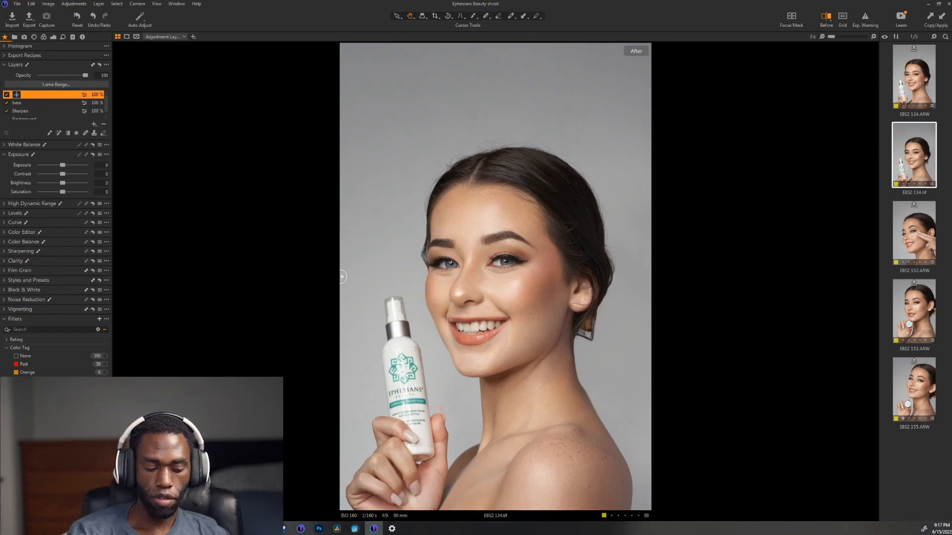
{"action": "key", "text": "Return"}
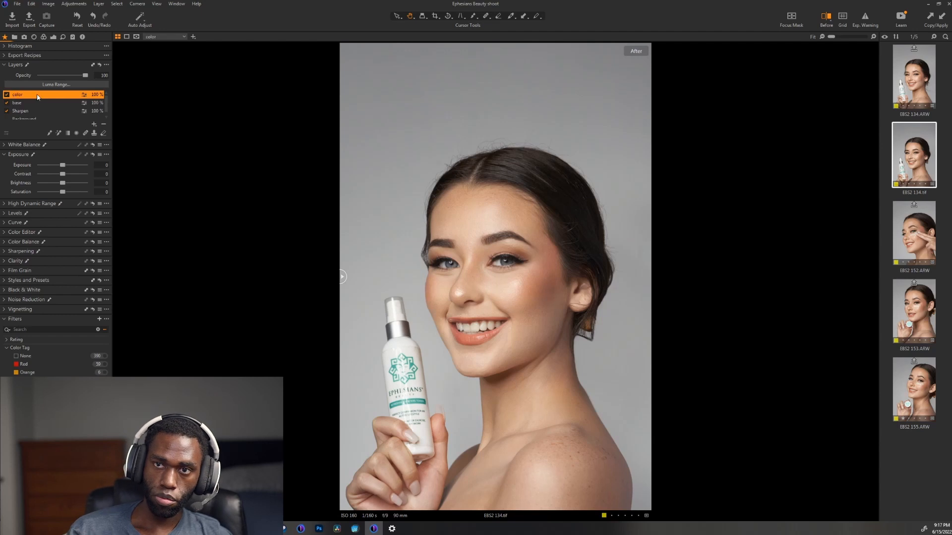
Step: Add a filled adjustment layer named grade above the color layer
{"action": "left_click", "coordinate": [94, 124]}
{"action": "left_click", "coordinate": [116, 138]}
{"action": "type", "text": "grad"}
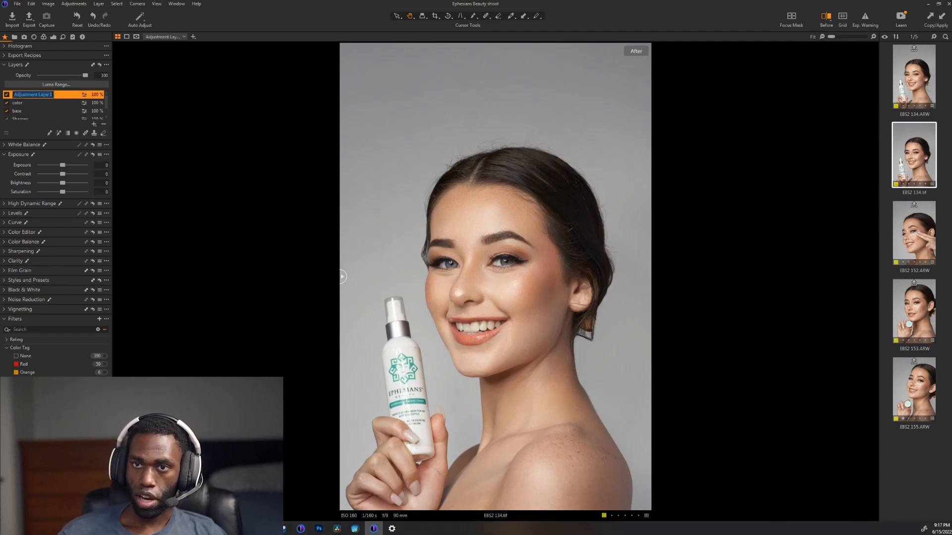
{"action": "type", "text": "e"}
{"action": "key", "text": "Return"}
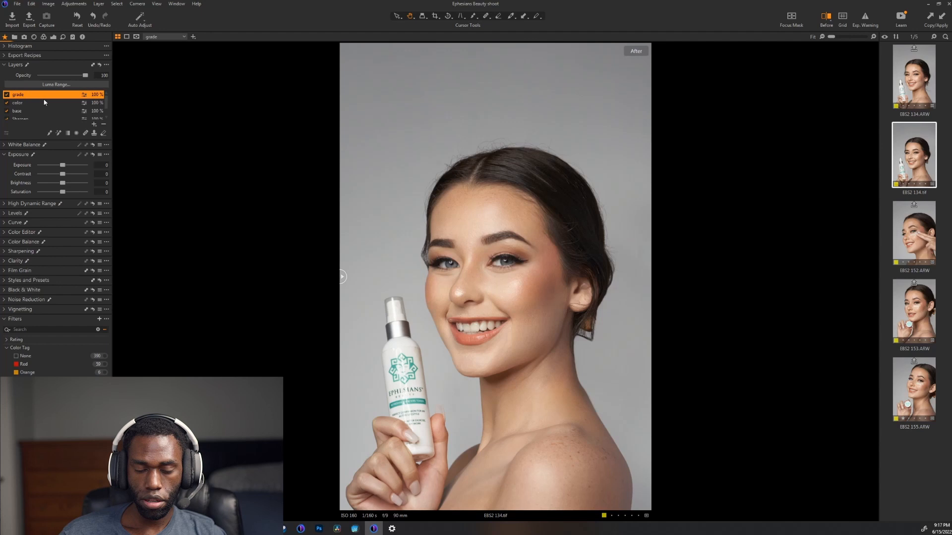
Step: Add a filled adjustment layer named focus at the top of the layer stack
{"action": "left_click", "coordinate": [94, 125]}
{"action": "left_click", "coordinate": [116, 138]}
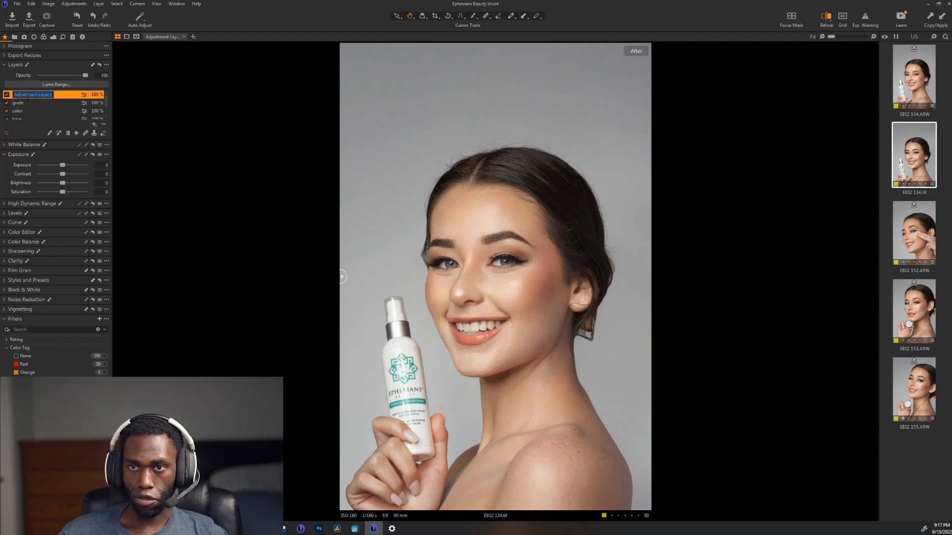
{"action": "type", "text": "focus"}
{"action": "key", "text": "Return"}
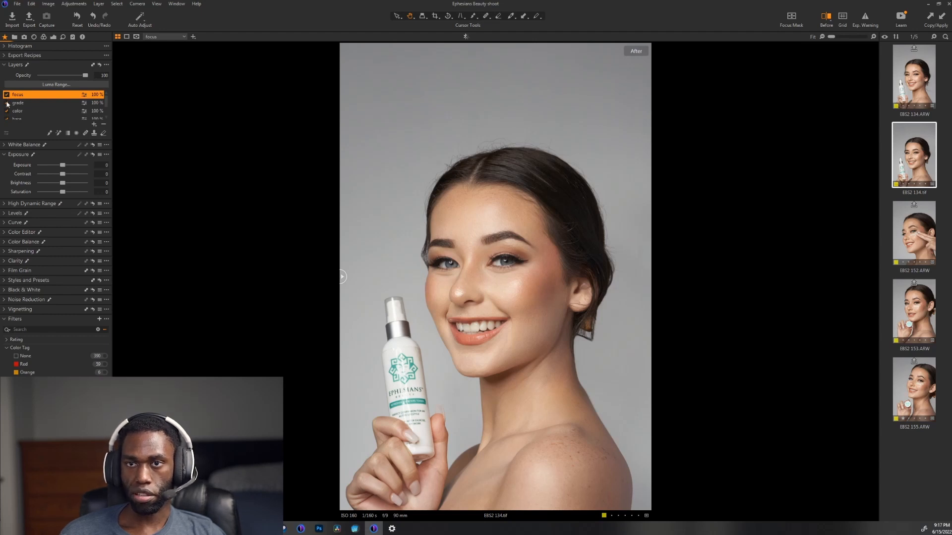
Step: Hide the focus, grade and color layers and select the Sharpen layer
{"action": "left_click", "coordinate": [6, 95]}
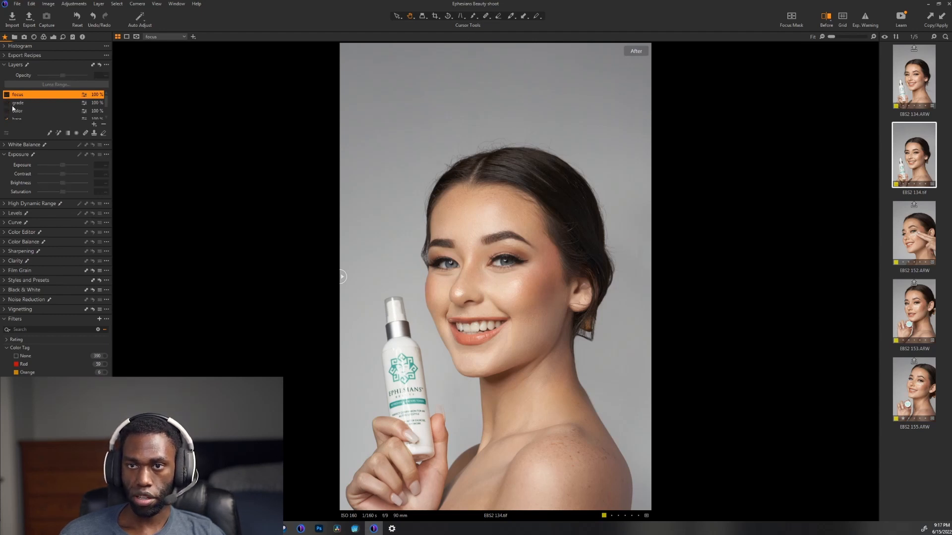
{"action": "scroll", "coordinate": [13, 108], "scroll_direction": "down", "scroll_amount": 1}
{"action": "left_click", "coordinate": [20, 107]}
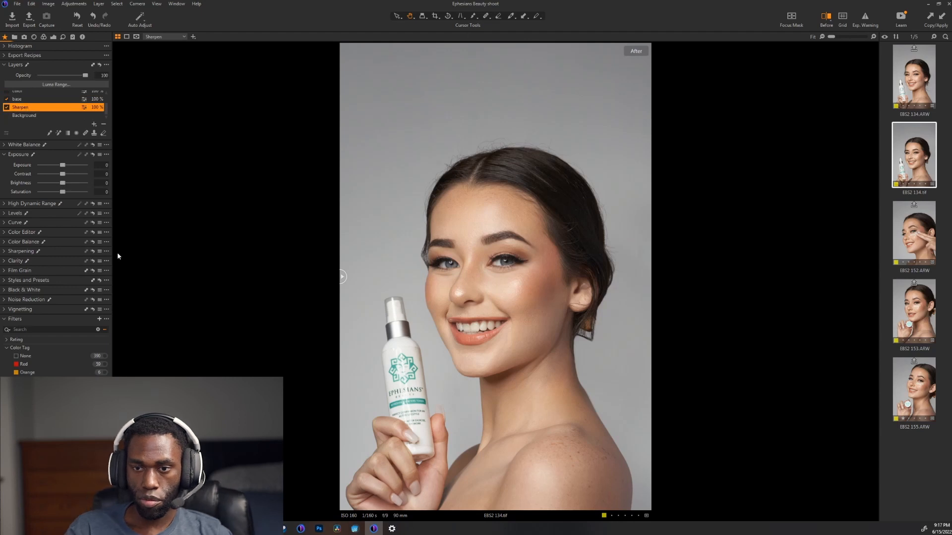
Step: Set the Sharpening amount to 150 on the Sharpen layer
{"action": "left_click", "coordinate": [20, 251]}
{"action": "type", "text": "1"}
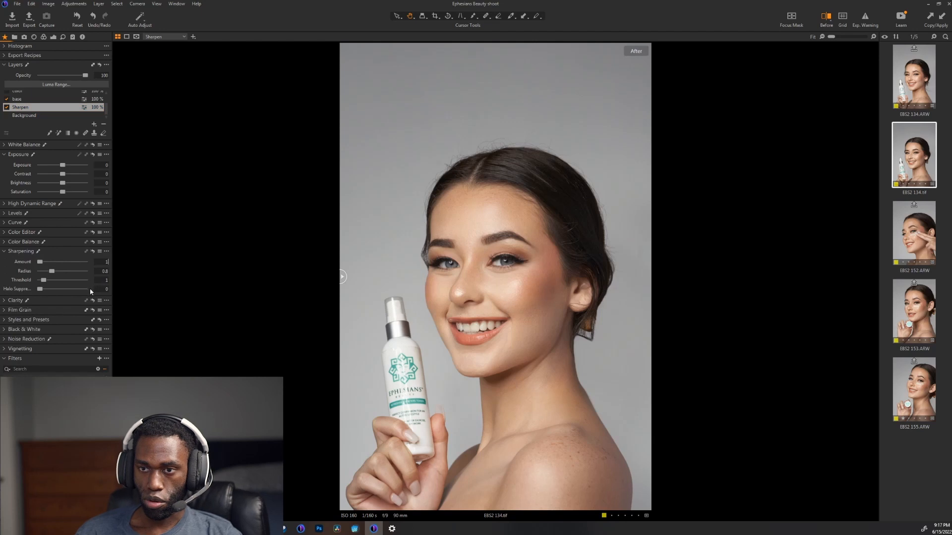
{"action": "type", "text": "50"}
{"action": "key", "text": "Return"}
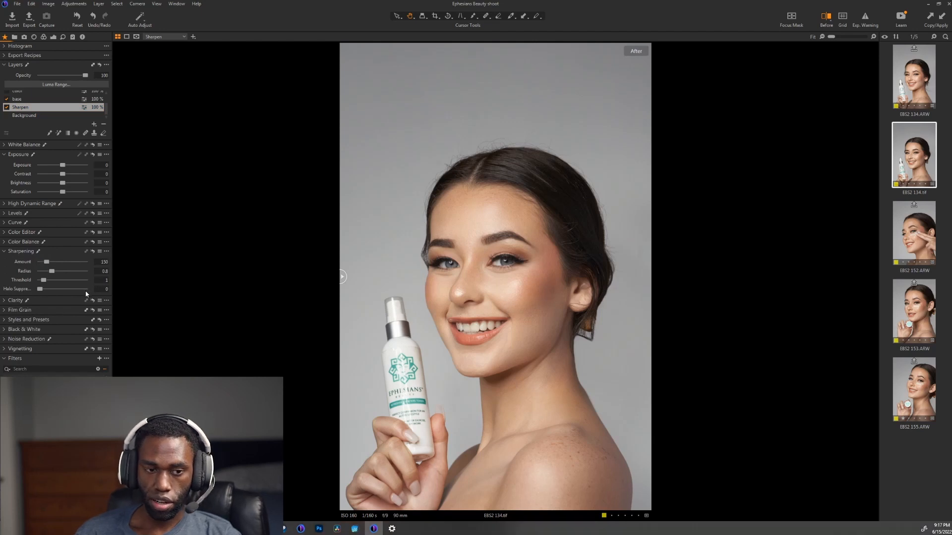
Step: Set Clarity to 5 and Structure to 10 on the Sharpen layer, using the Natural method
{"action": "left_click", "coordinate": [56, 301]}
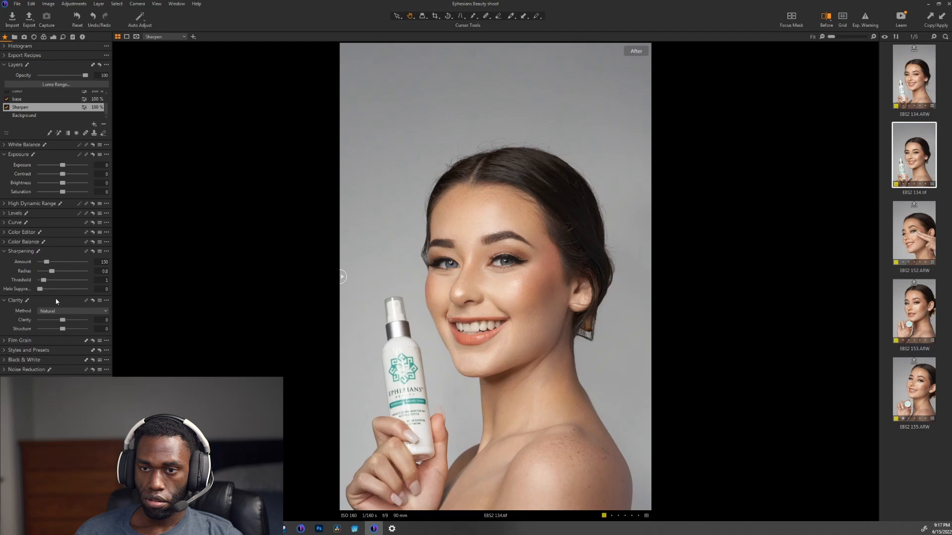
{"action": "left_click", "coordinate": [103, 329]}
{"action": "type", "text": "10"}
{"action": "key", "text": "Return"}
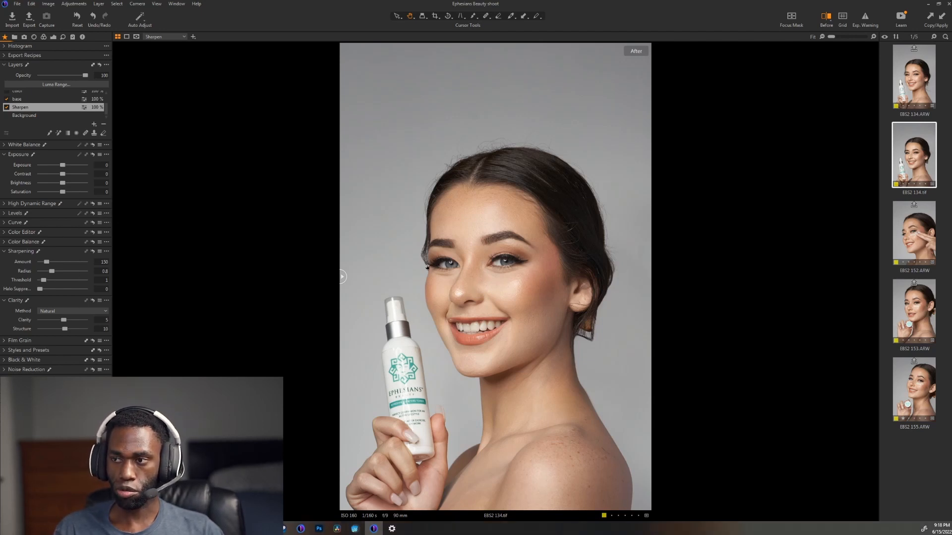
Step: Select the base layer, expand its High Dynamic Range and Levels tools, and collapse Sharpening and Clarity
{"action": "left_click", "coordinate": [23, 100]}
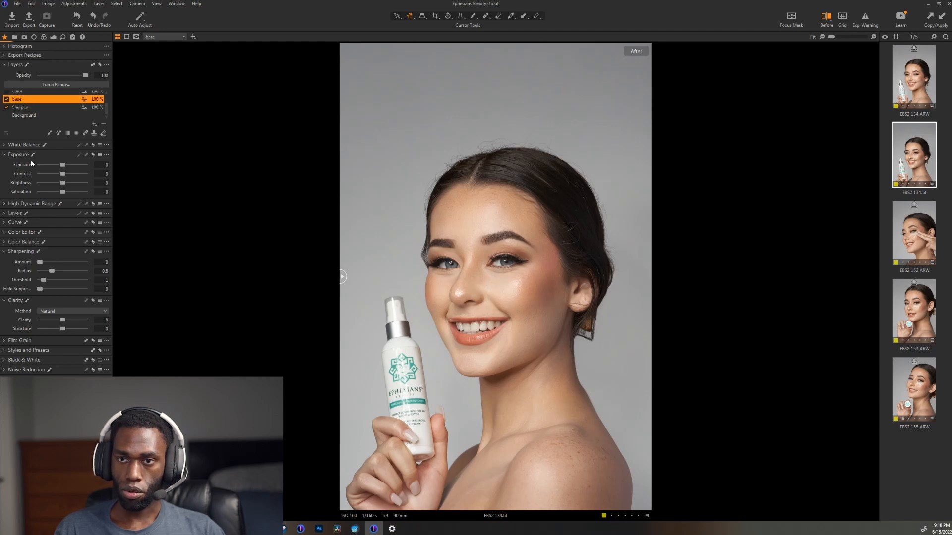
{"action": "left_click", "coordinate": [23, 204]}
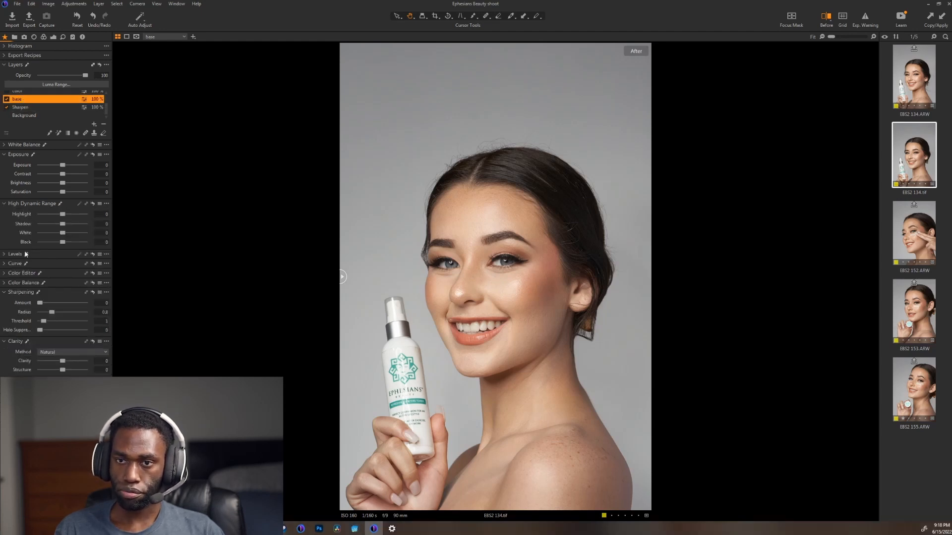
{"action": "left_click", "coordinate": [24, 214]}
{"action": "left_click", "coordinate": [21, 154]}
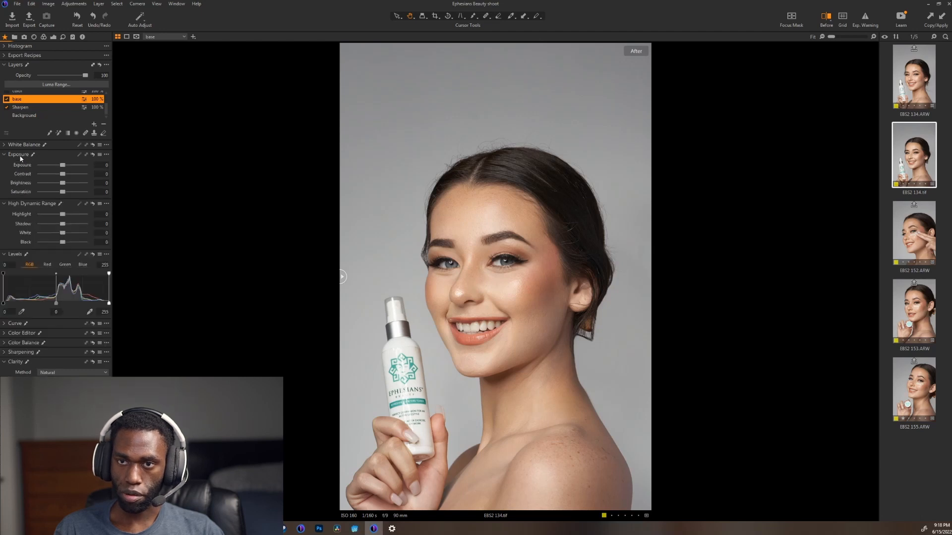
{"action": "left_click", "coordinate": [15, 353]}
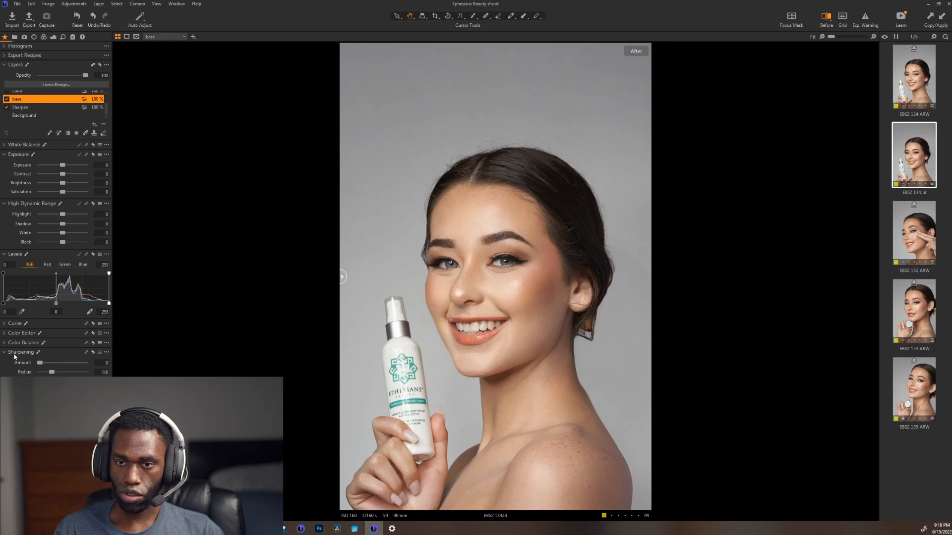
{"action": "left_click", "coordinate": [15, 354]}
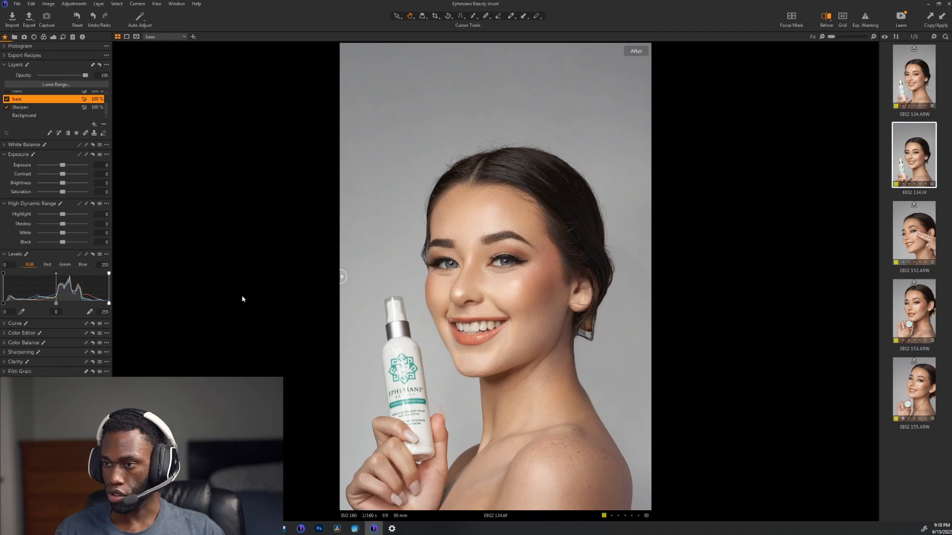
Step: Raise the base layer's black input level to 10 and compare the portrait with the layer on and off
{"action": "scroll", "coordinate": [528, 353], "scroll_direction": "up", "scroll_amount": 3}
{"action": "scroll", "coordinate": [528, 354], "scroll_direction": "down", "scroll_amount": 2}
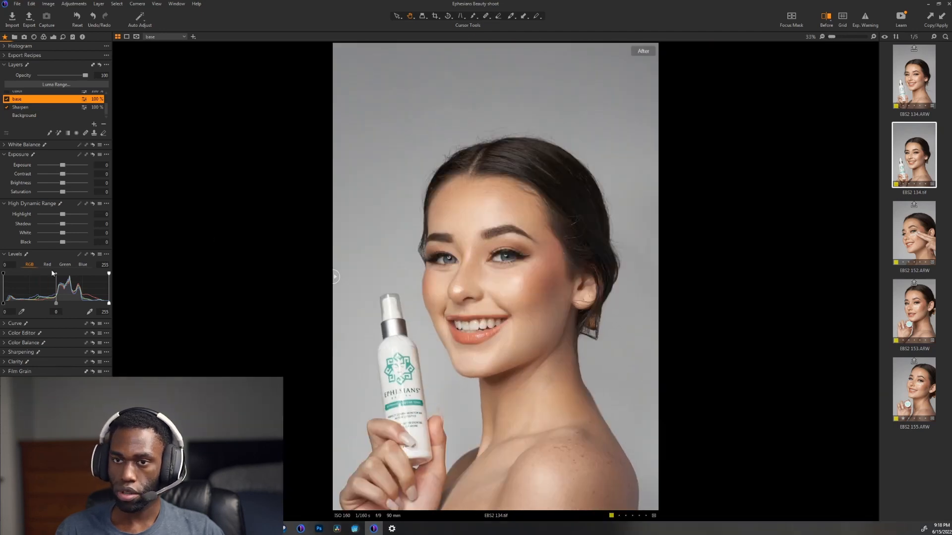
{"action": "left_click_drag", "start_coordinate": [4, 303], "coordinate": [8, 308]}
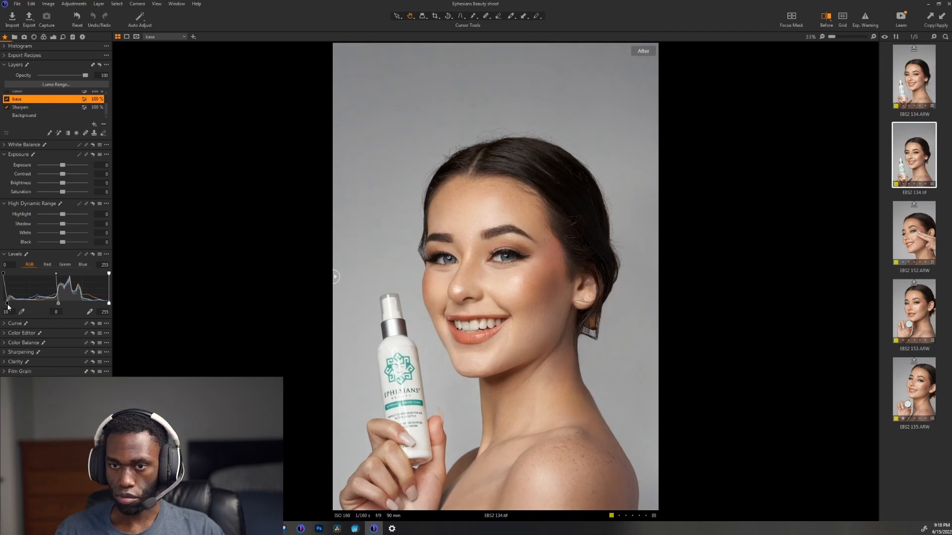
{"action": "left_click", "coordinate": [9, 100]}
{"action": "left_click", "coordinate": [9, 100]}
{"action": "left_click", "coordinate": [9, 100]}
{"action": "left_click", "coordinate": [9, 99]}
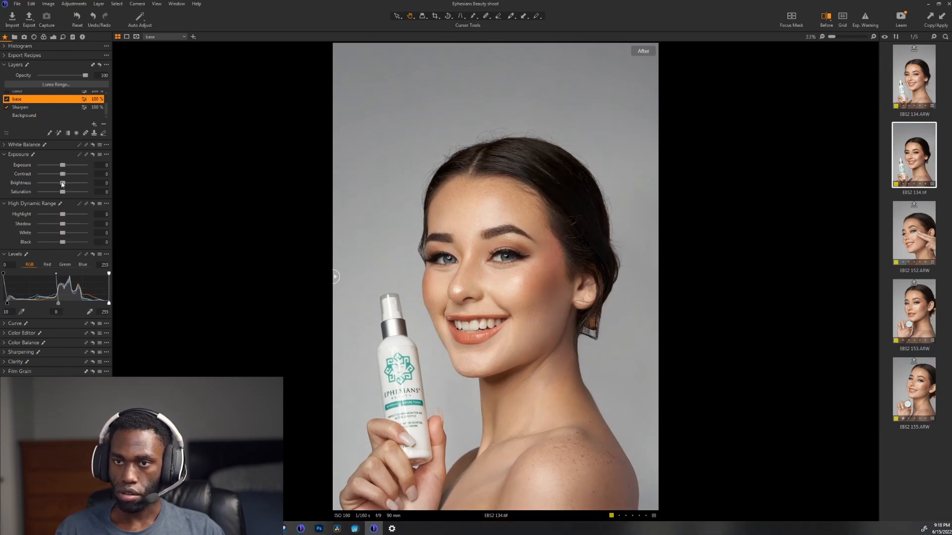
Step: Set the base layer's Brightness to -2 and compare the portrait using the before/after split
{"action": "left_click_drag", "start_coordinate": [63, 184], "coordinate": [61, 185]}
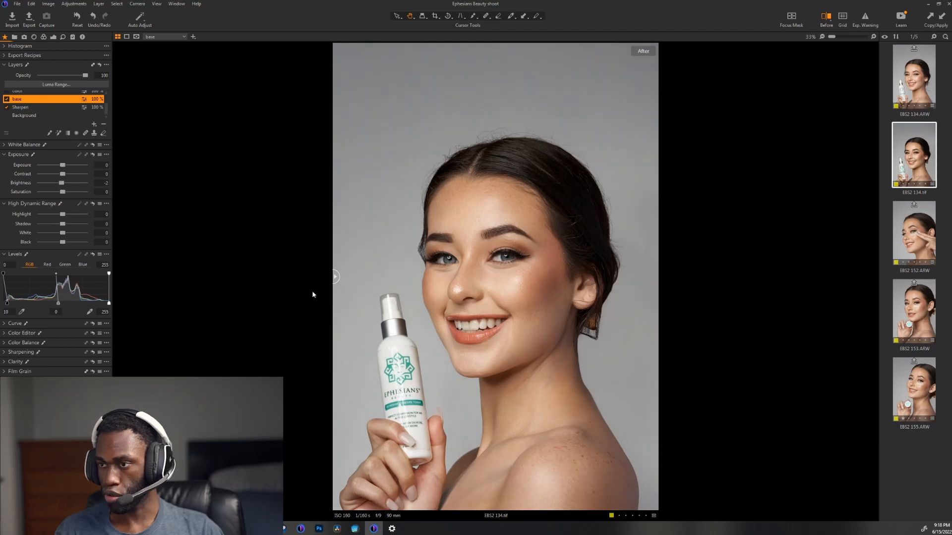
{"action": "left_click_drag", "start_coordinate": [522, 279], "coordinate": [514, 290]}
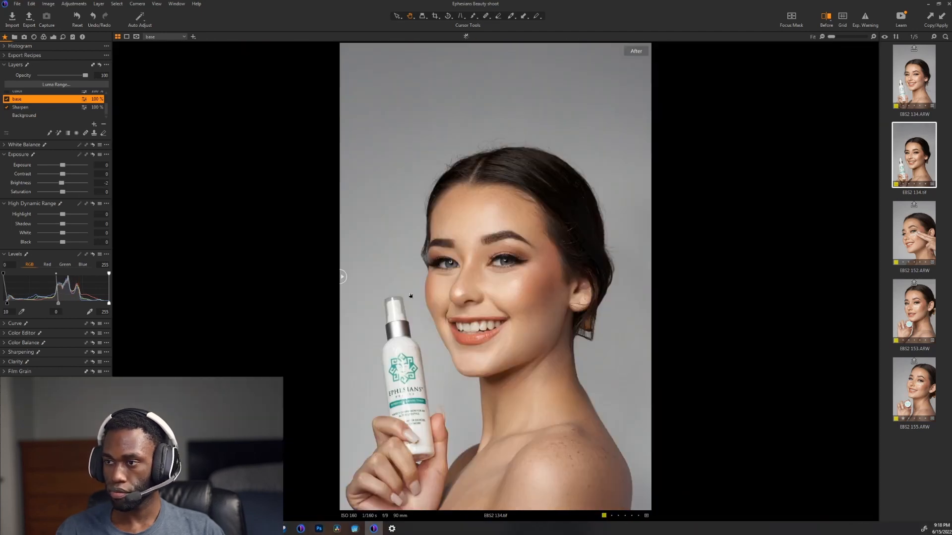
{"action": "left_click_drag", "start_coordinate": [342, 277], "coordinate": [265, 276]}
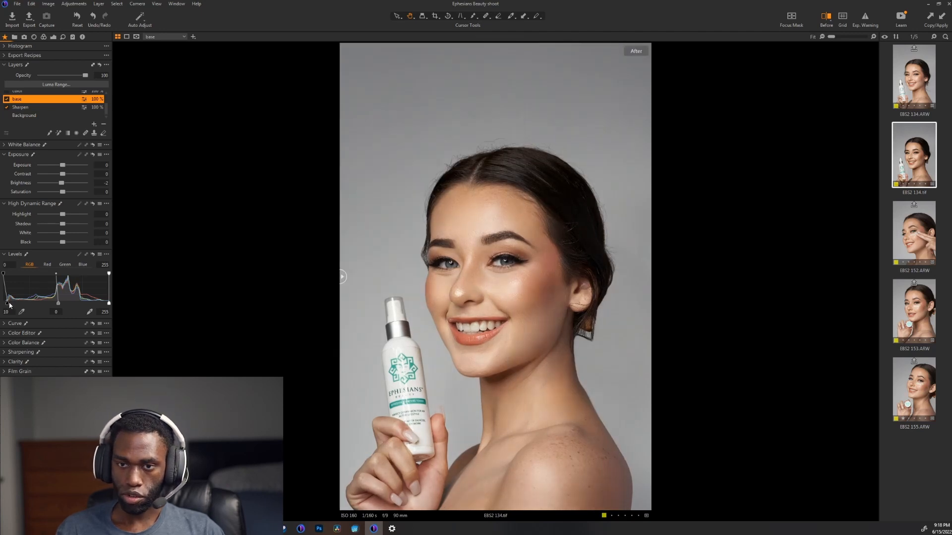
Step: Set the base layer's black input level to 7 and Saturation to 2, checking the face up close
{"action": "left_click_drag", "start_coordinate": [9, 304], "coordinate": [7, 306]}
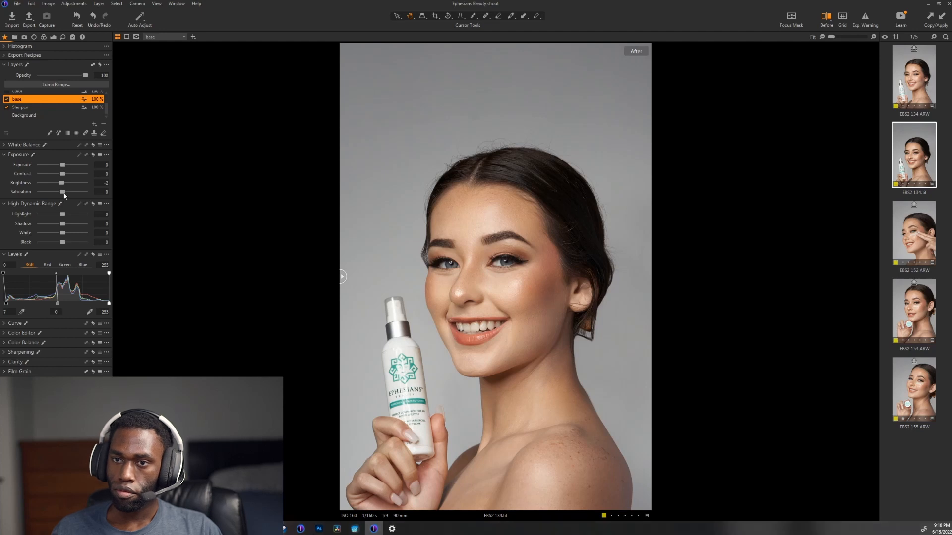
{"action": "left_click", "coordinate": [498, 242]}
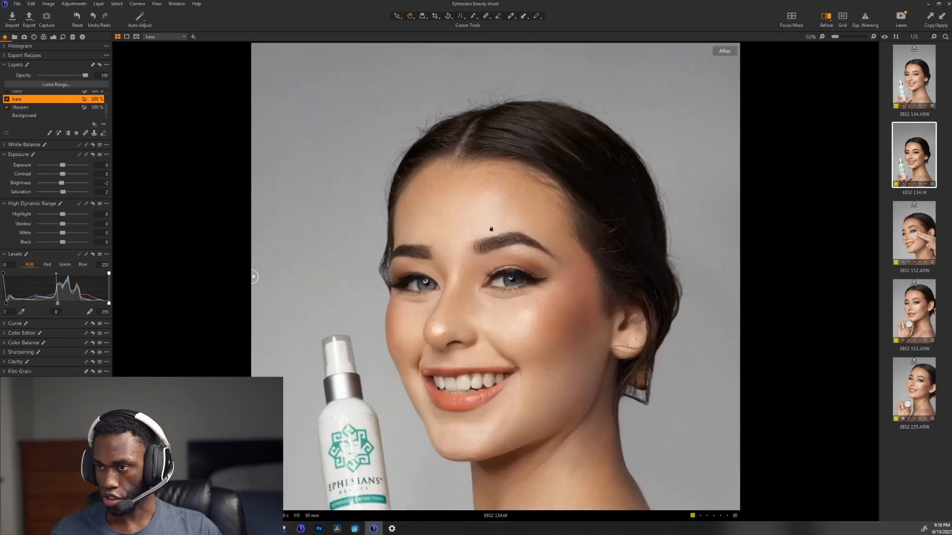
{"action": "left_click", "coordinate": [515, 245]}
{"action": "left_click", "coordinate": [529, 297]}
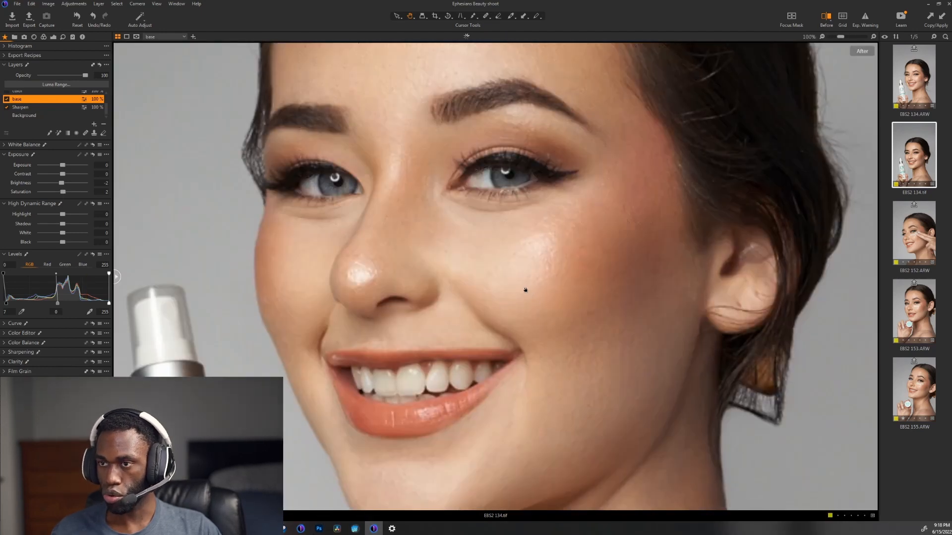
{"action": "left_click", "coordinate": [524, 287]}
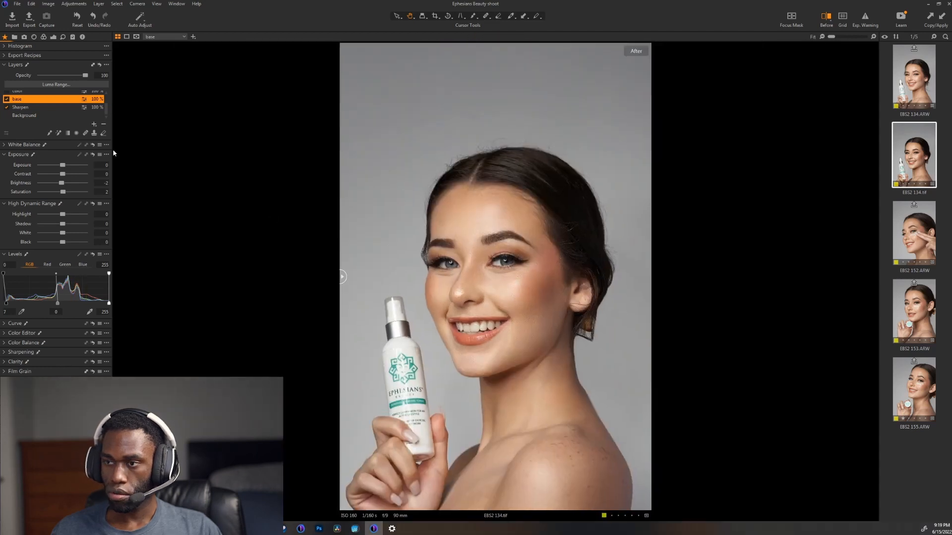
Step: Select the color layer and open the Color Editor in Skin Tone mode
{"action": "scroll", "coordinate": [38, 108], "scroll_direction": "up", "scroll_amount": 1}
{"action": "scroll", "coordinate": [37, 109], "scroll_direction": "down", "scroll_amount": 1}
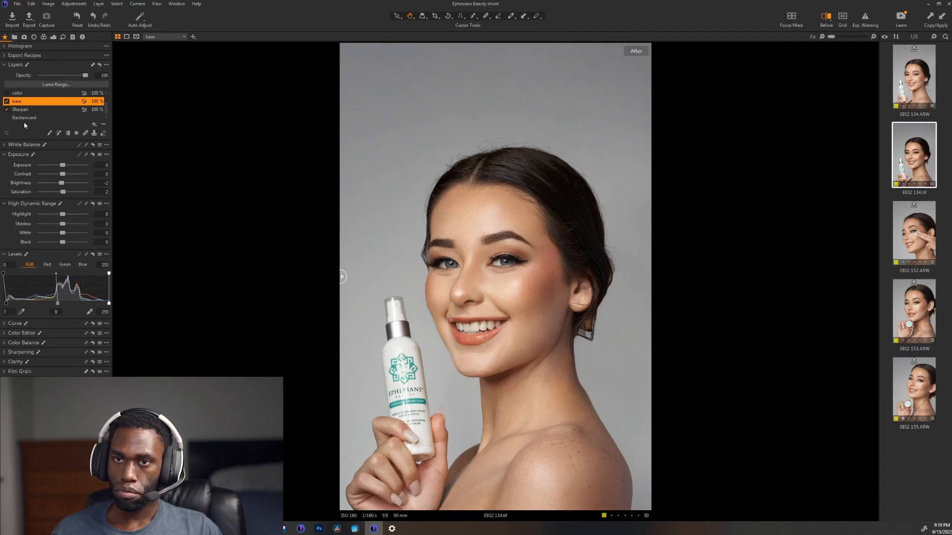
{"action": "left_click", "coordinate": [23, 95]}
{"action": "left_click", "coordinate": [15, 323]}
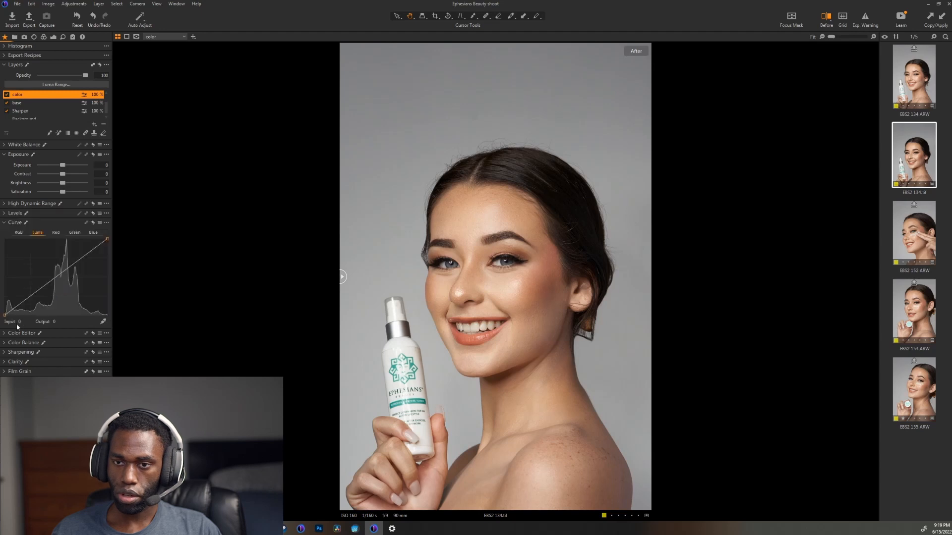
{"action": "left_click", "coordinate": [15, 333]}
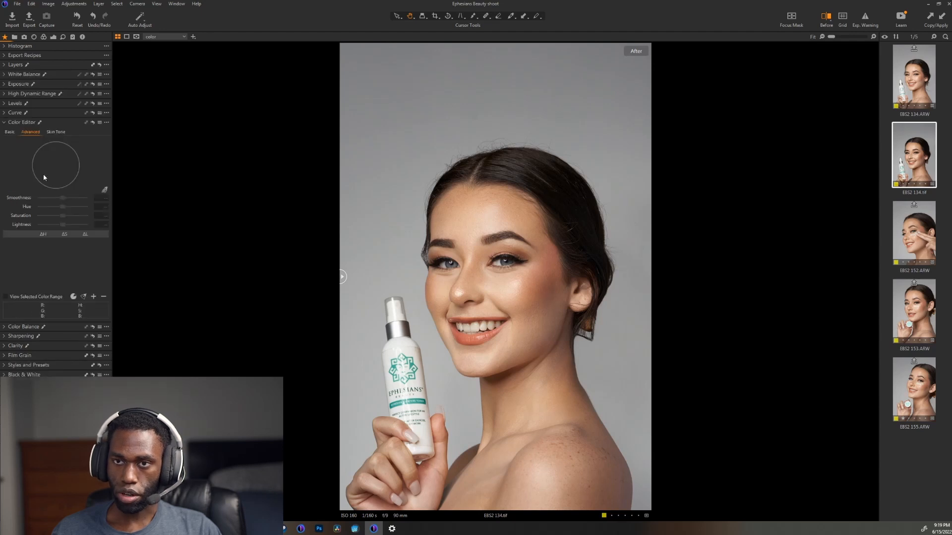
{"action": "left_click", "coordinate": [56, 132]}
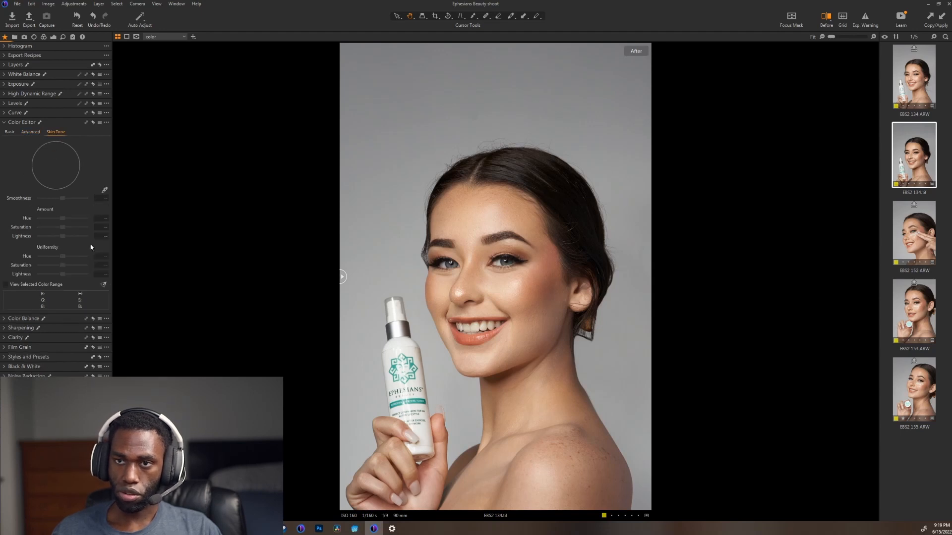
Step: Sample the reddish skin at the temple beside the eye as the skin tone and turn on the selected color range view
{"action": "left_click", "coordinate": [104, 191]}
{"action": "scroll", "coordinate": [527, 298], "scroll_direction": "up", "scroll_amount": 2}
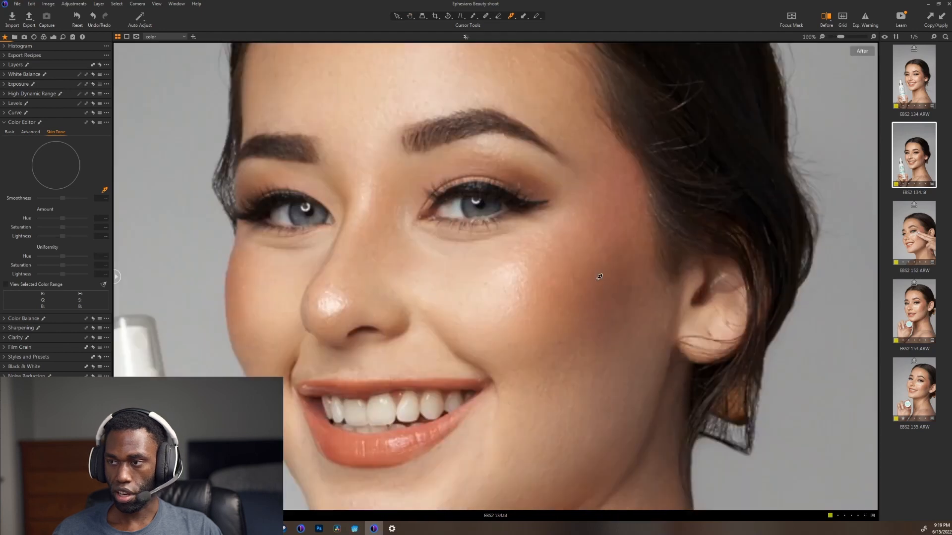
{"action": "scroll", "coordinate": [665, 203], "scroll_direction": "up", "scroll_amount": 2}
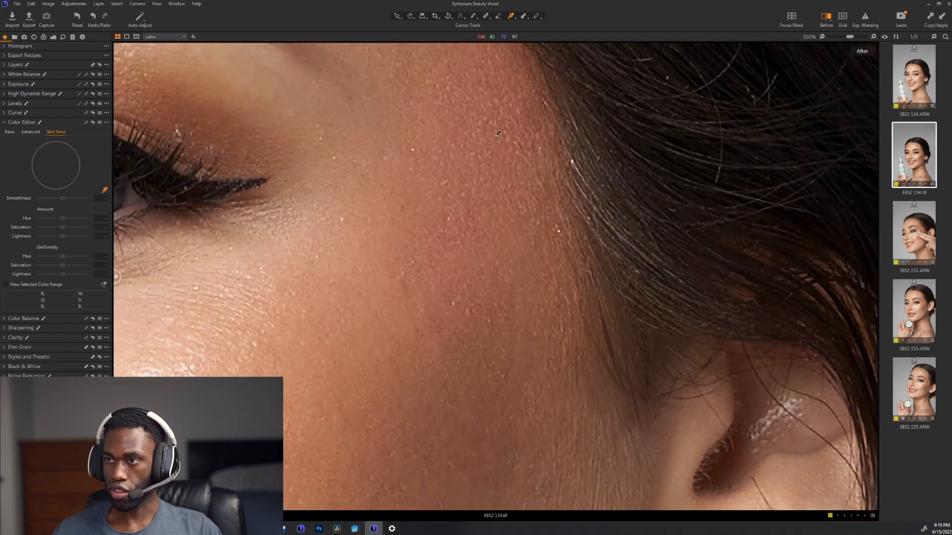
{"action": "left_click", "coordinate": [495, 144]}
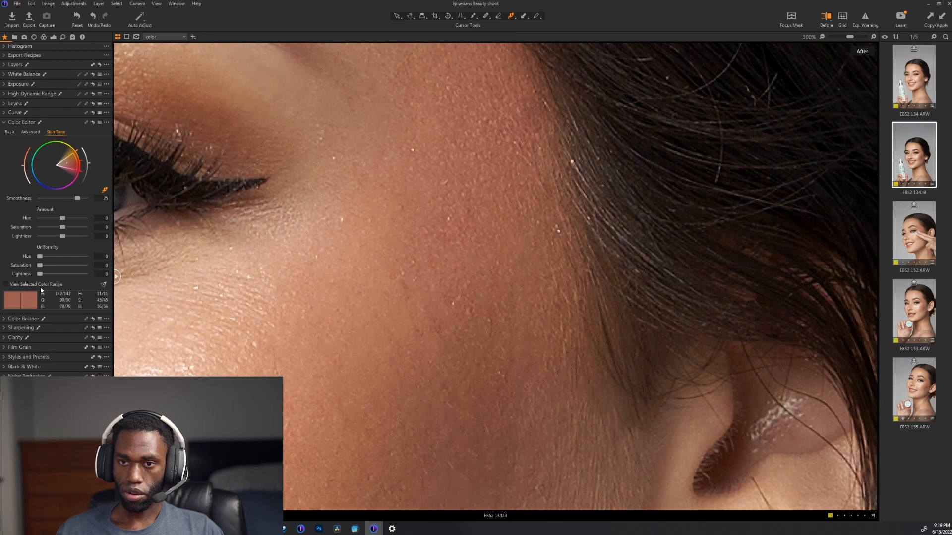
{"action": "left_click", "coordinate": [40, 287]}
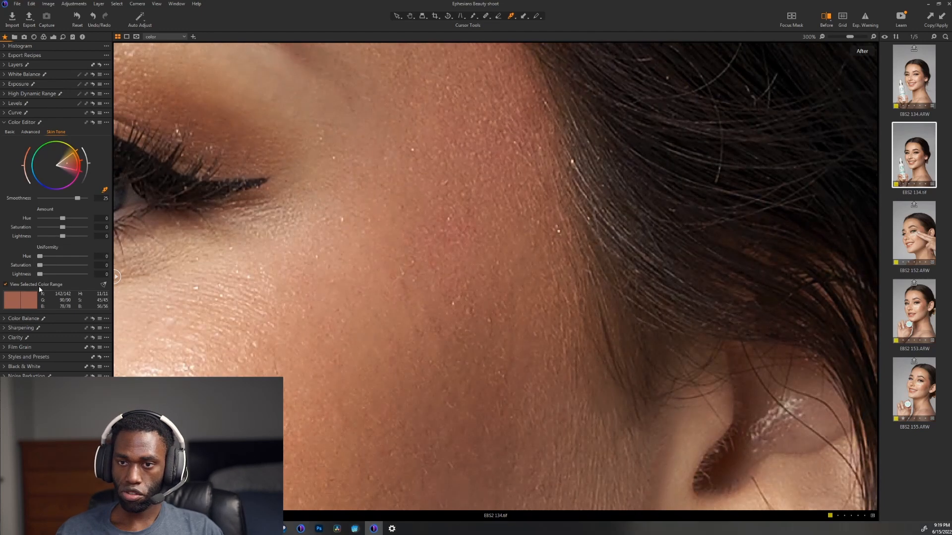
Step: Narrow the skin tone's hue and saturation range to the reddish cheek areas, with Smoothness at 14.5
{"action": "left_click", "coordinate": [58, 201]}
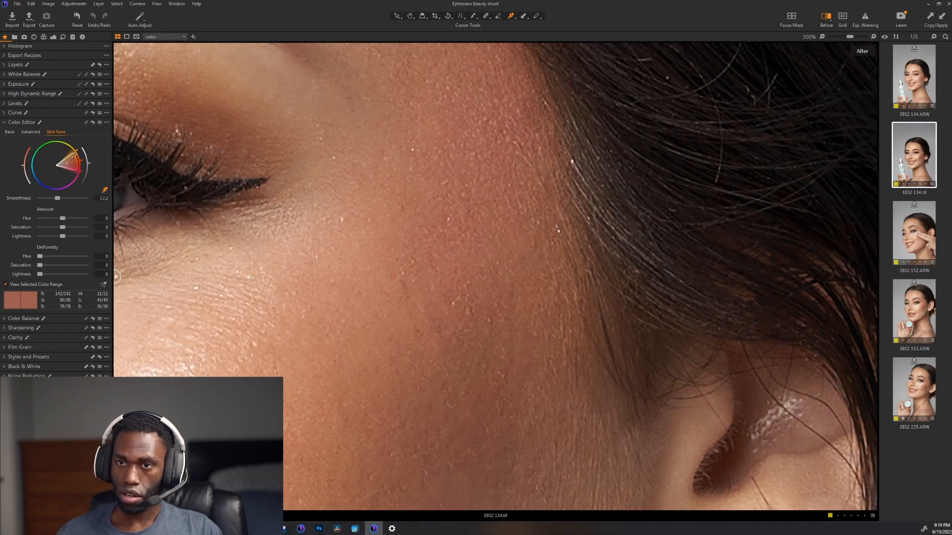
{"action": "left_click_drag", "start_coordinate": [71, 153], "coordinate": [73, 159]}
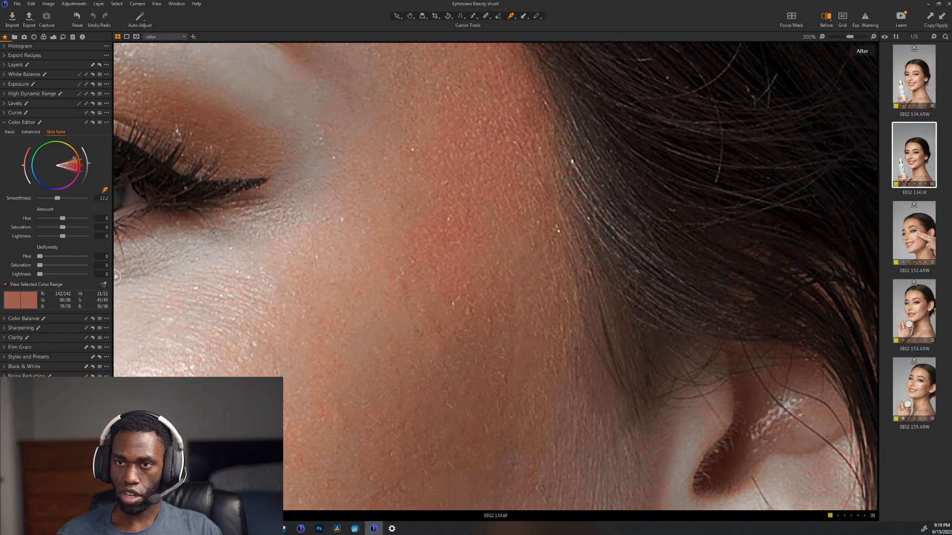
{"action": "scroll", "coordinate": [269, 212], "scroll_direction": "down", "scroll_amount": 3}
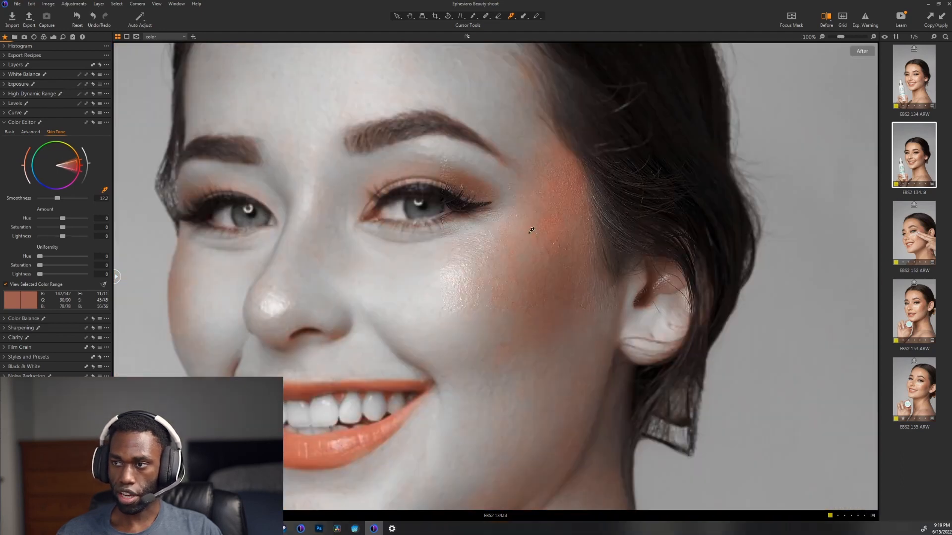
{"action": "scroll", "coordinate": [584, 229], "scroll_direction": "up", "scroll_amount": 3}
{"action": "scroll", "coordinate": [587, 224], "scroll_direction": "down", "scroll_amount": 1}
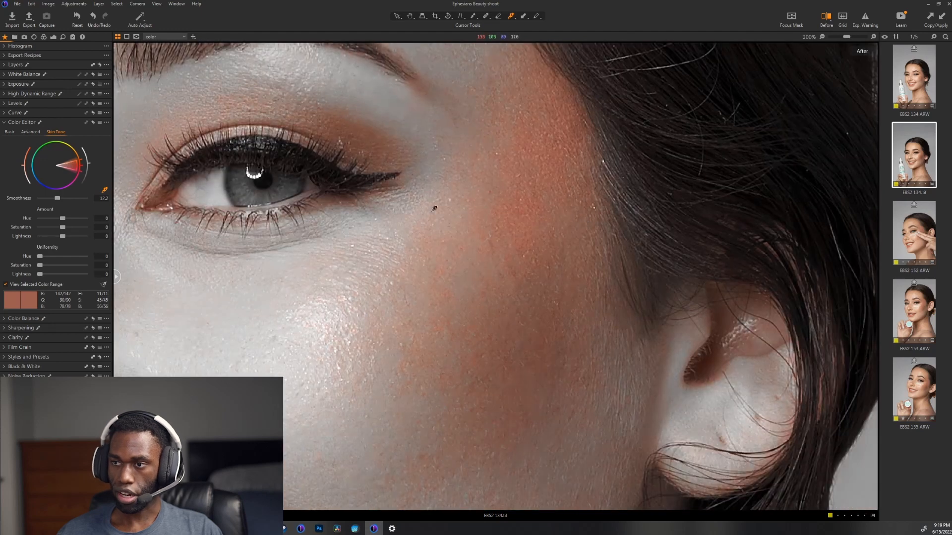
{"action": "left_click_drag", "start_coordinate": [74, 173], "coordinate": [76, 168]}
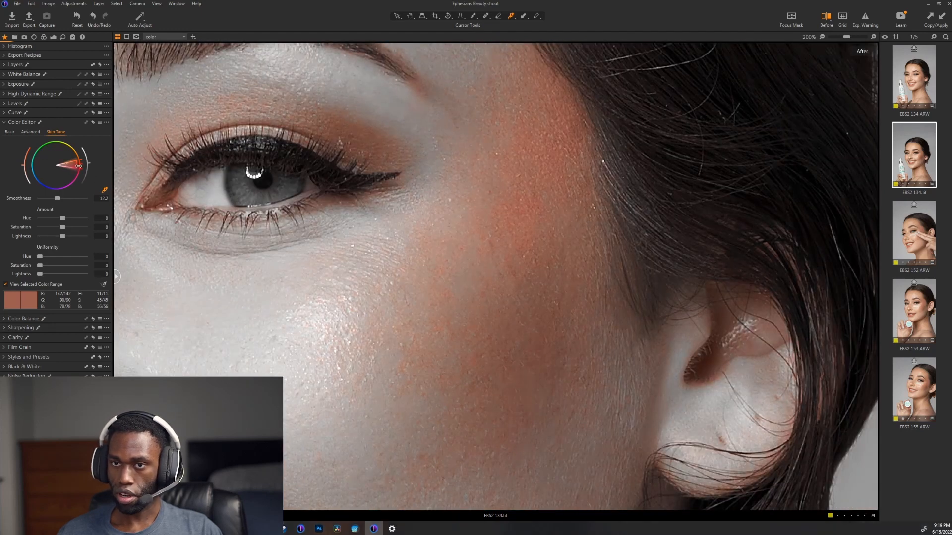
{"action": "left_click_drag", "start_coordinate": [78, 166], "coordinate": [63, 167]}
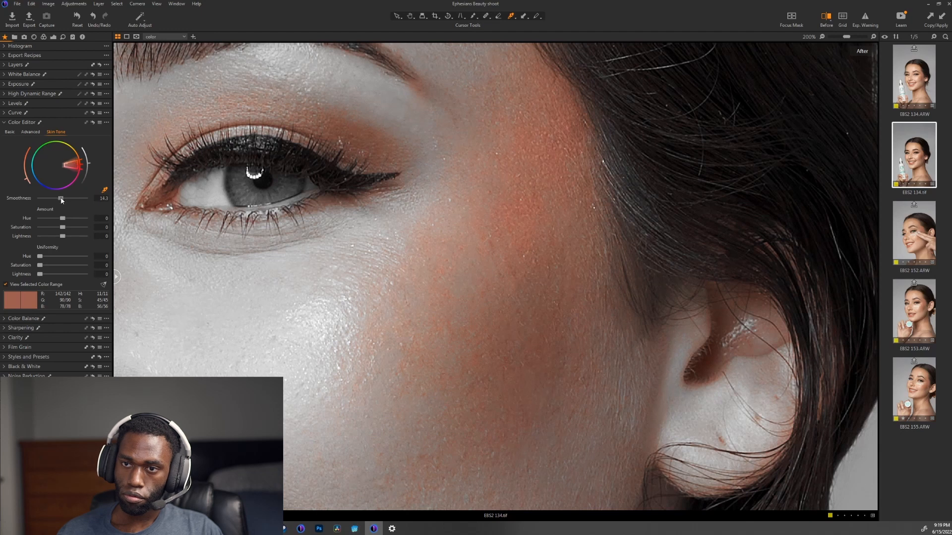
{"action": "left_click_drag", "start_coordinate": [61, 198], "coordinate": [58, 199]}
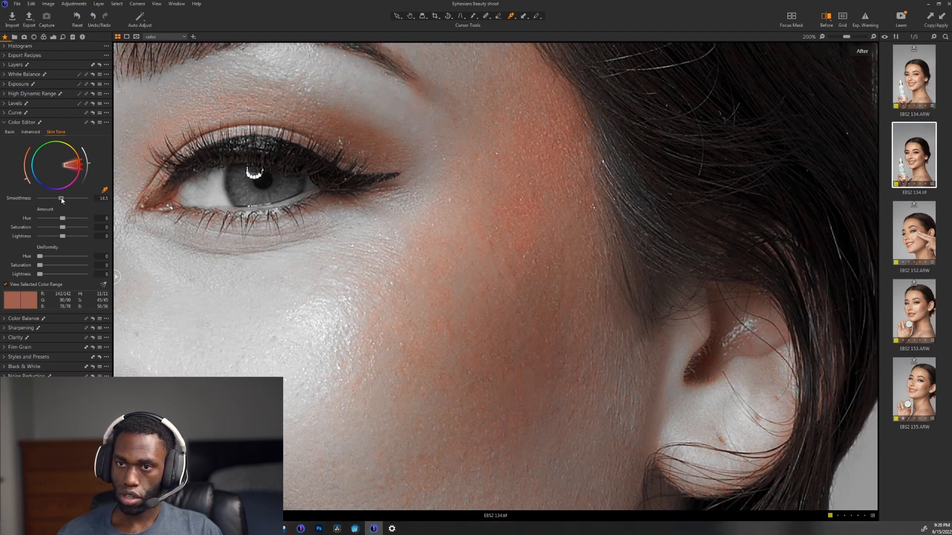
Step: Turn off the selected color range view and try a skin tone Hue amount of 4 and Saturation of 20.6
{"action": "left_click", "coordinate": [22, 284]}
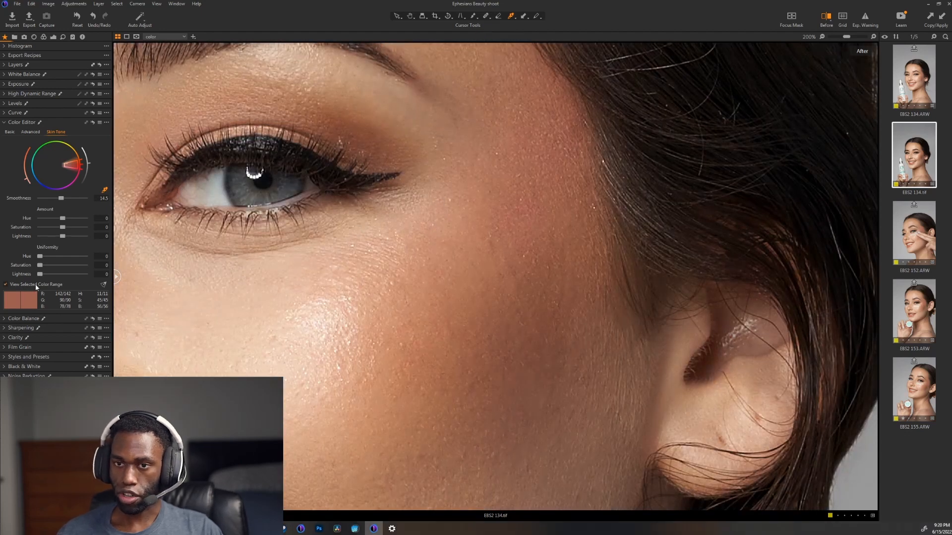
{"action": "left_click", "coordinate": [38, 282]}
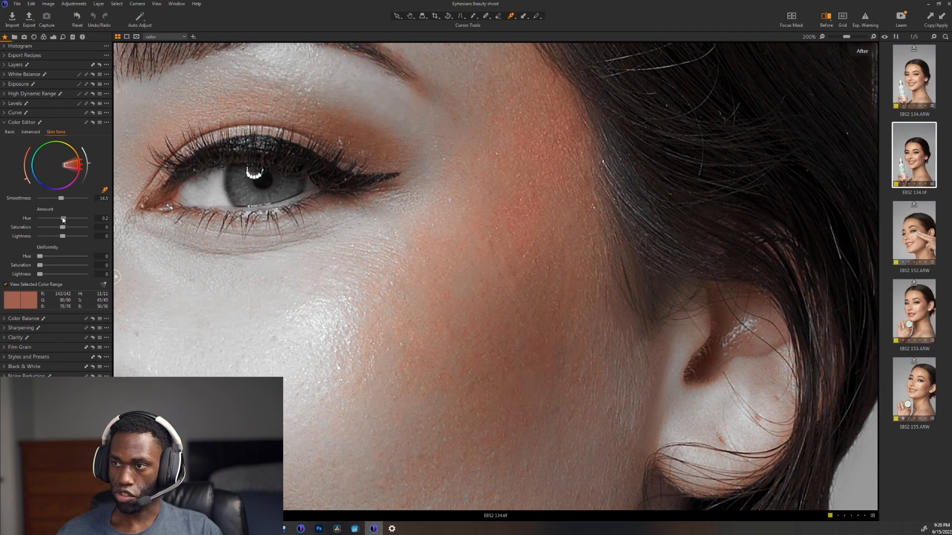
{"action": "left_click_drag", "start_coordinate": [75, 221], "coordinate": [104, 222]}
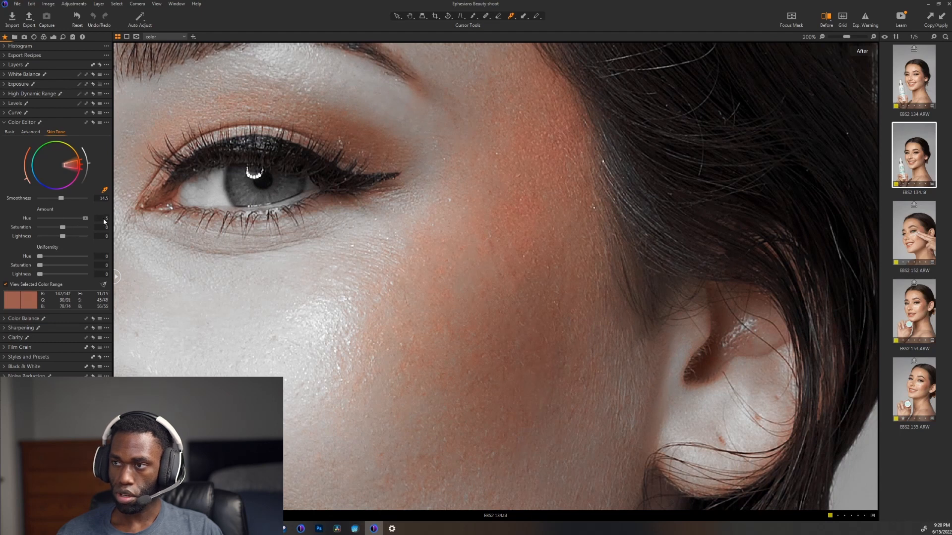
{"action": "key", "text": "ctrl+z"}
{"action": "left_click", "coordinate": [44, 283]}
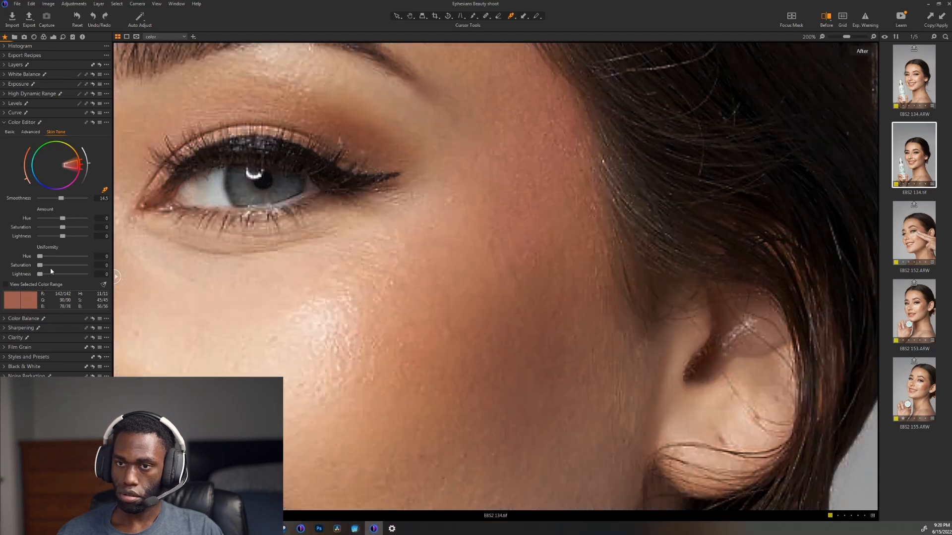
{"action": "left_click_drag", "start_coordinate": [59, 225], "coordinate": [83, 226]}
{"action": "left_click", "coordinate": [82, 227]}
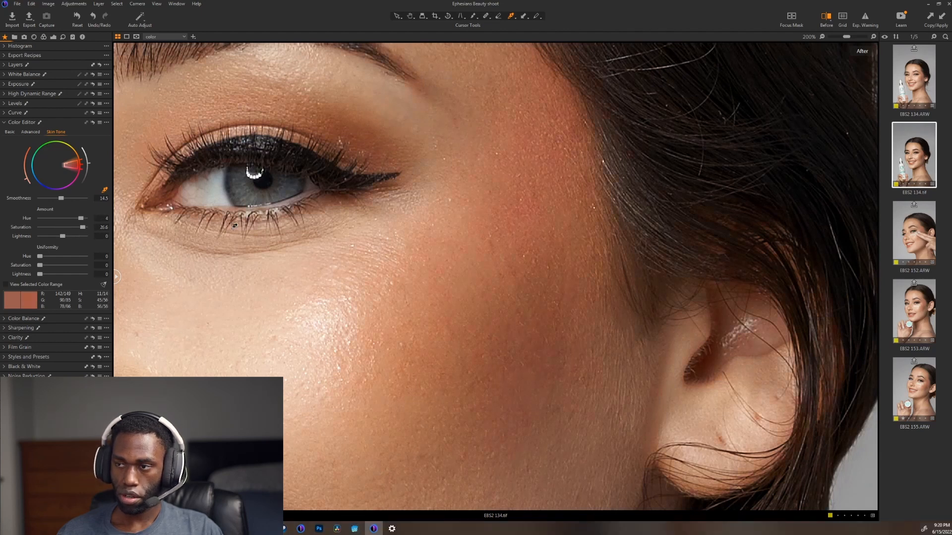
Step: Check the selected color range on the whole portrait and bring the skin tone Hue amount to -0.1
{"action": "scroll", "coordinate": [252, 227], "scroll_direction": "down", "scroll_amount": 3}
{"action": "scroll", "coordinate": [318, 223], "scroll_direction": "down", "scroll_amount": 1}
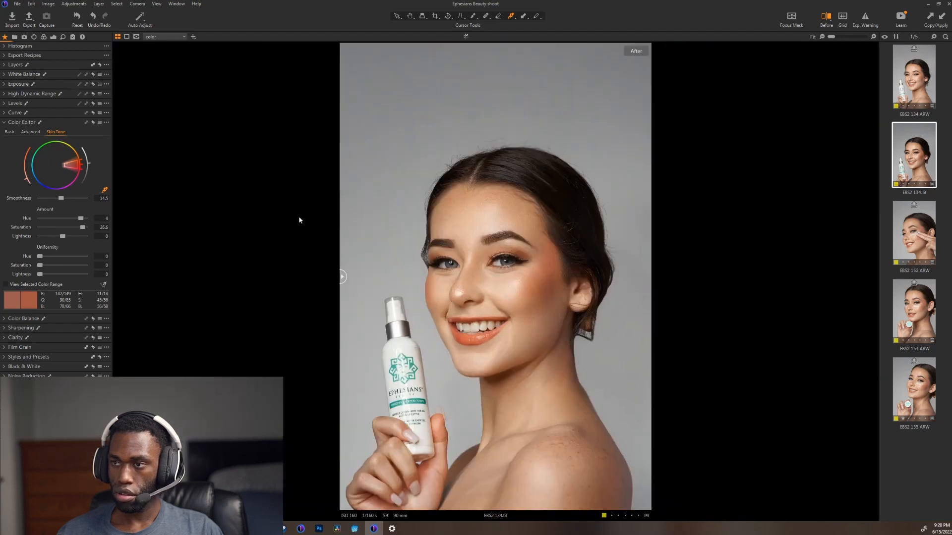
{"action": "left_click", "coordinate": [42, 284]}
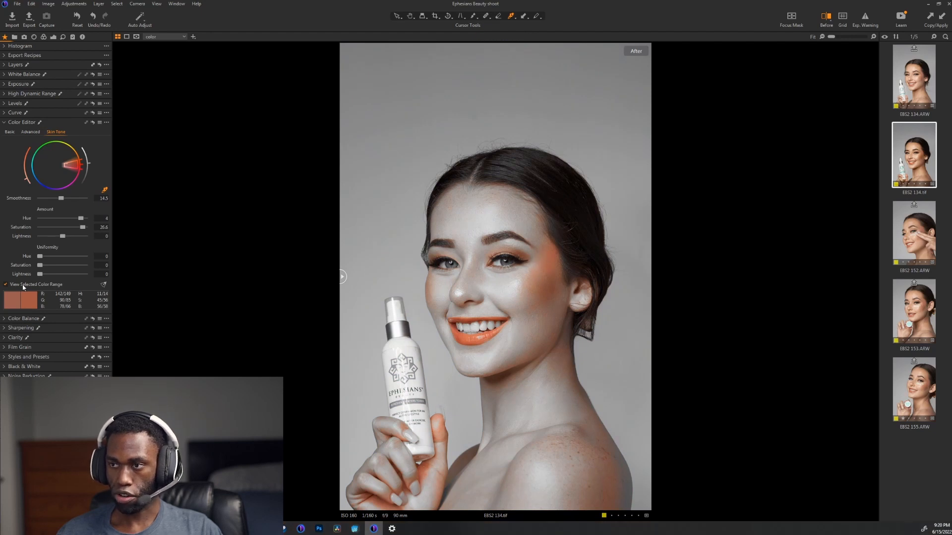
{"action": "left_click", "coordinate": [24, 285]}
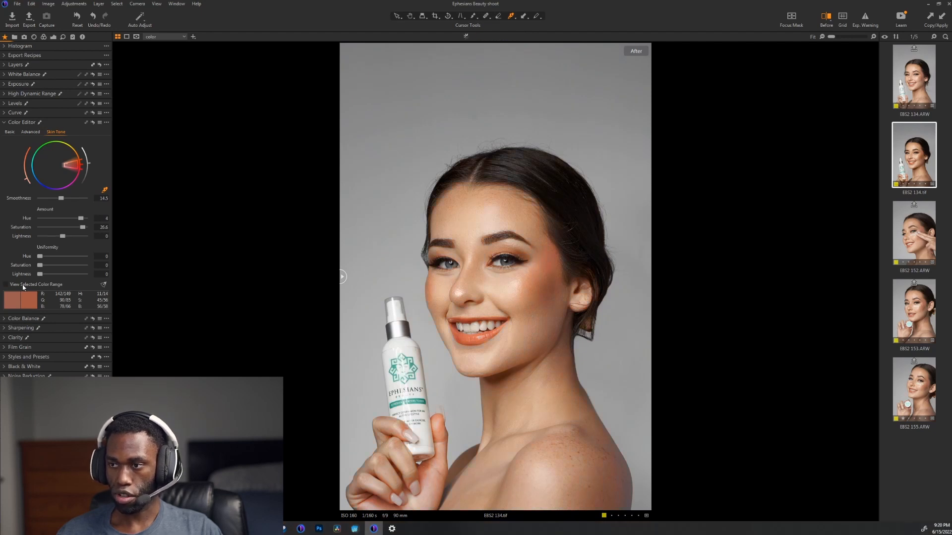
{"action": "left_click", "coordinate": [63, 218]}
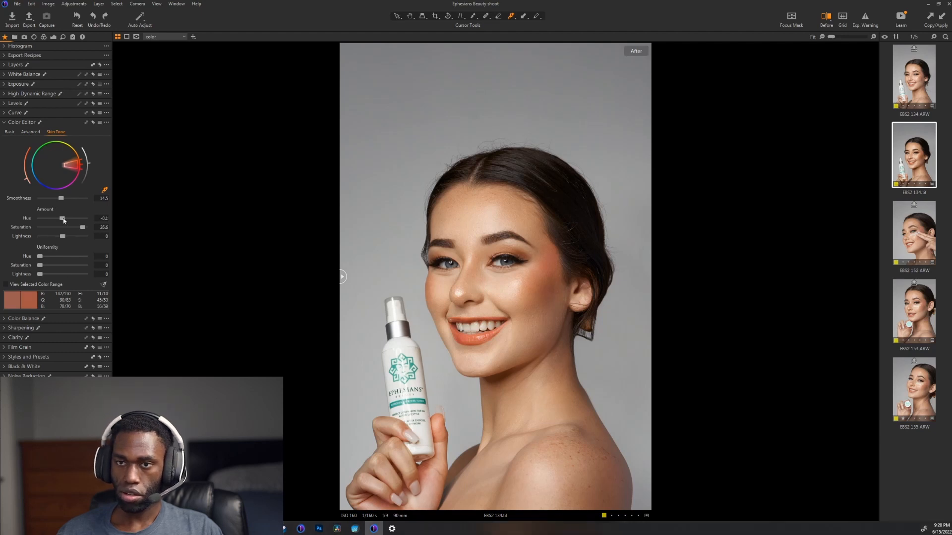
Step: Expand the layer list and create a masked layer from the Color Editor's skin tone selection
{"action": "left_click", "coordinate": [22, 64]}
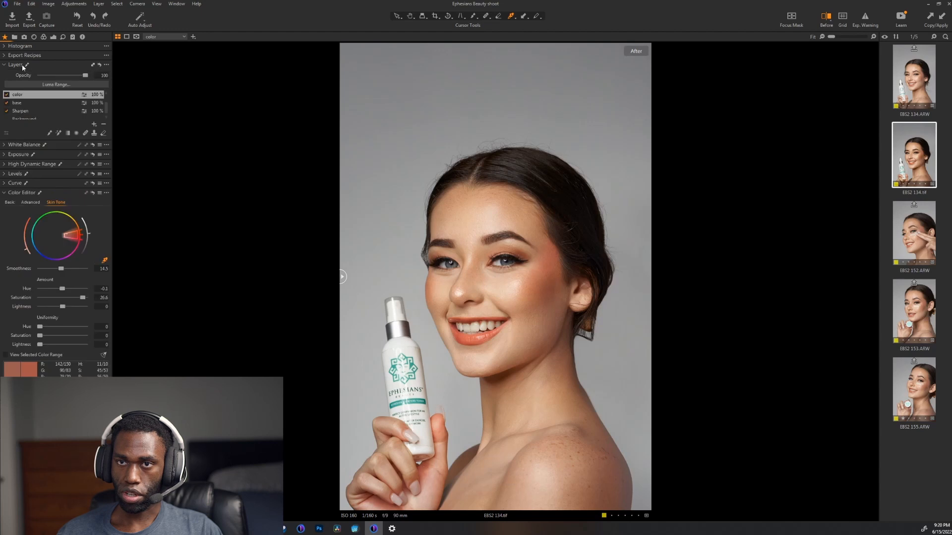
{"action": "left_click", "coordinate": [21, 64]}
{"action": "left_click", "coordinate": [22, 65]}
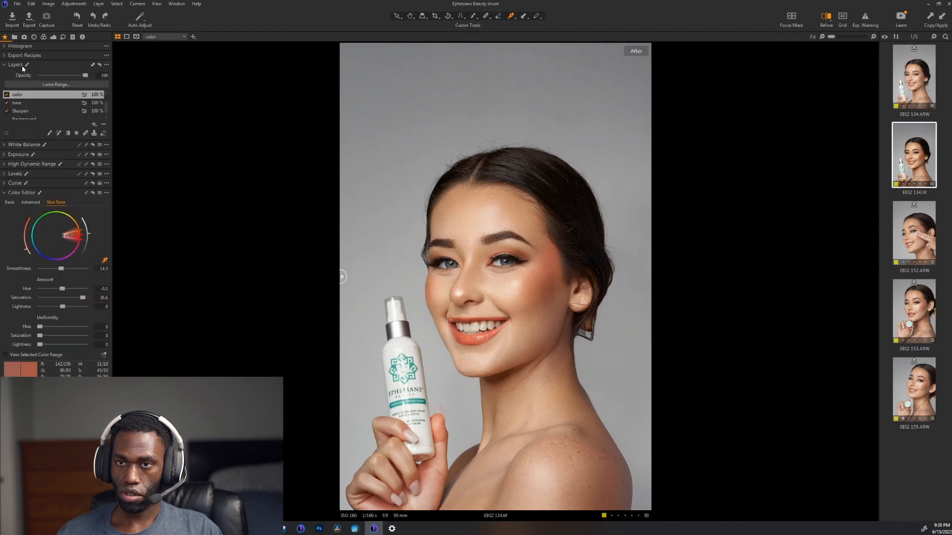
{"action": "left_click", "coordinate": [107, 192]}
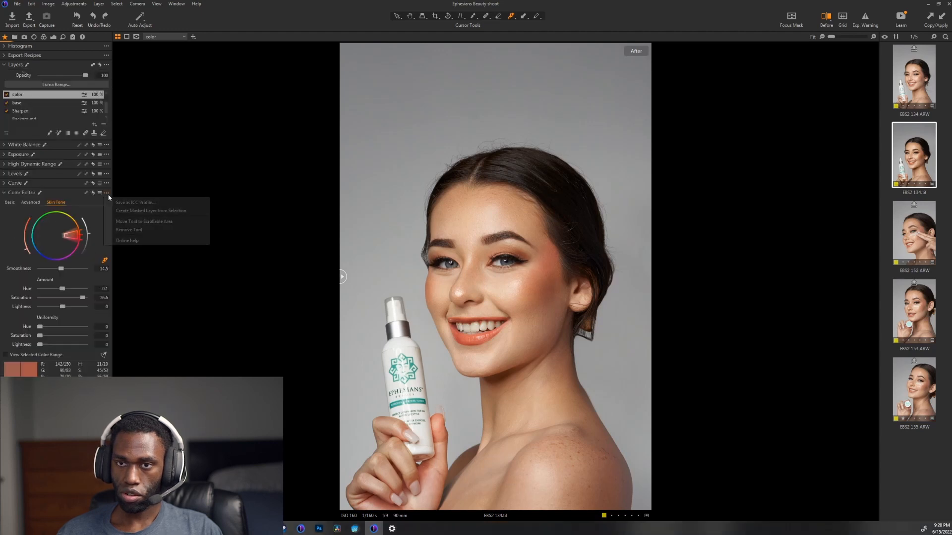
{"action": "left_click", "coordinate": [132, 211]}
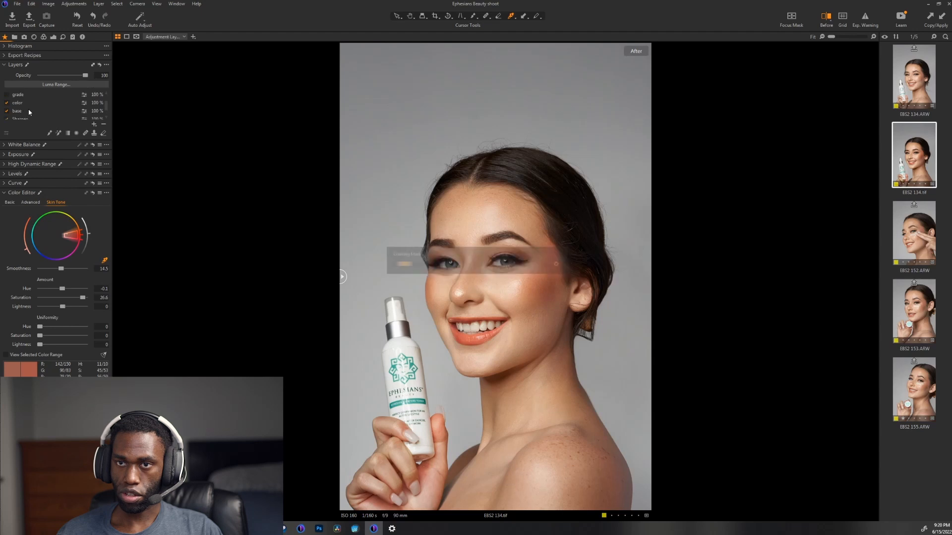
Step: Reset the color layer's skin tone Hue and Saturation amounts to 0
{"action": "left_click", "coordinate": [27, 105]}
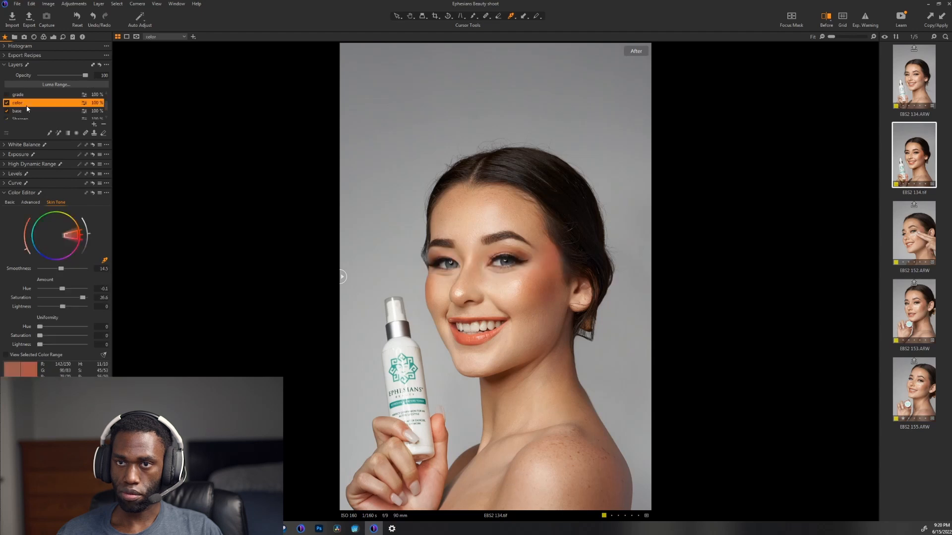
{"action": "left_click", "coordinate": [65, 298]}
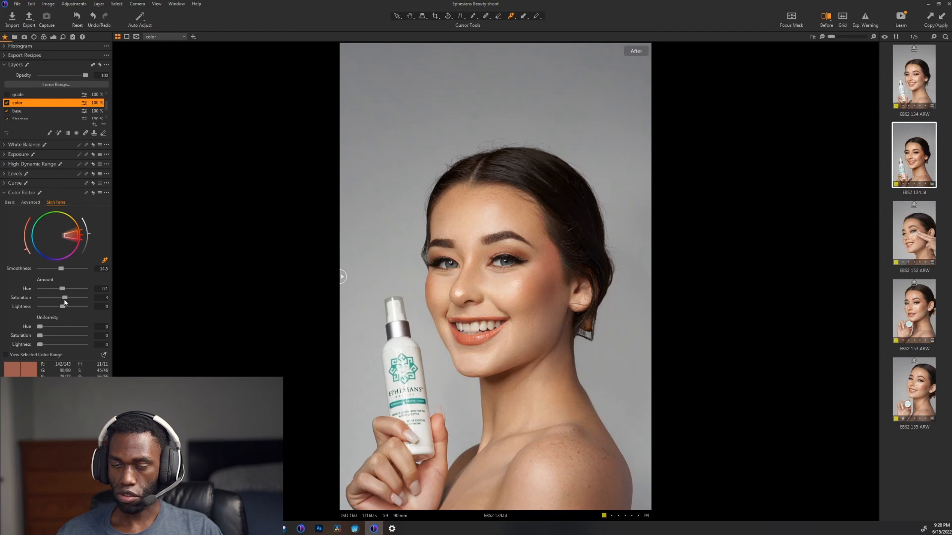
{"action": "left_click", "coordinate": [97, 298]}
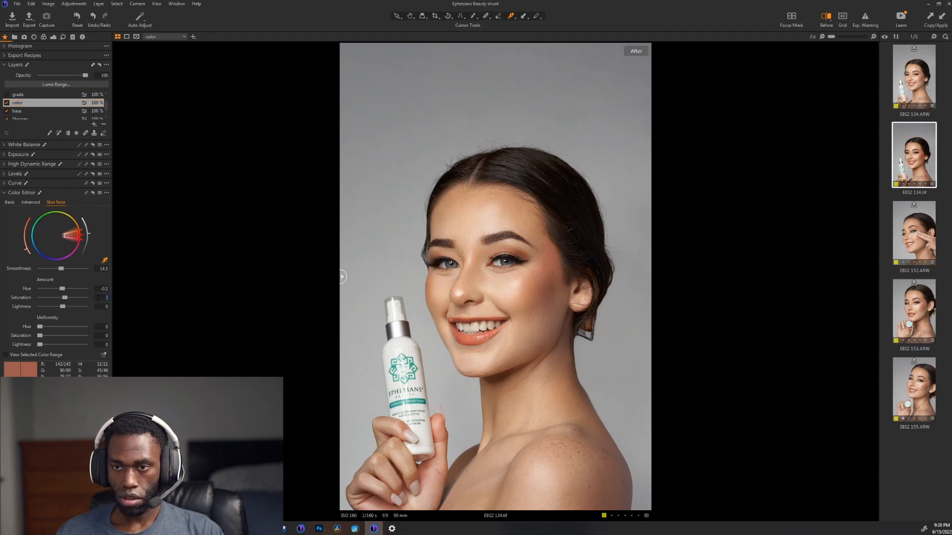
{"action": "left_click", "coordinate": [98, 288]}
{"action": "type", "text": "0"}
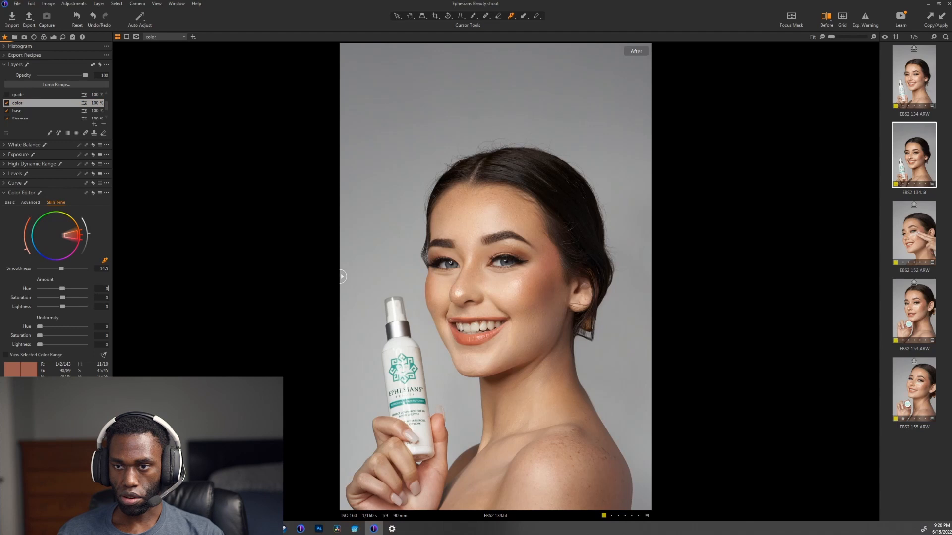
Step: Select the new masked layer above focus and display its mask to inspect the covered areas of the portrait
{"action": "scroll", "coordinate": [21, 110], "scroll_direction": "up", "scroll_amount": 1}
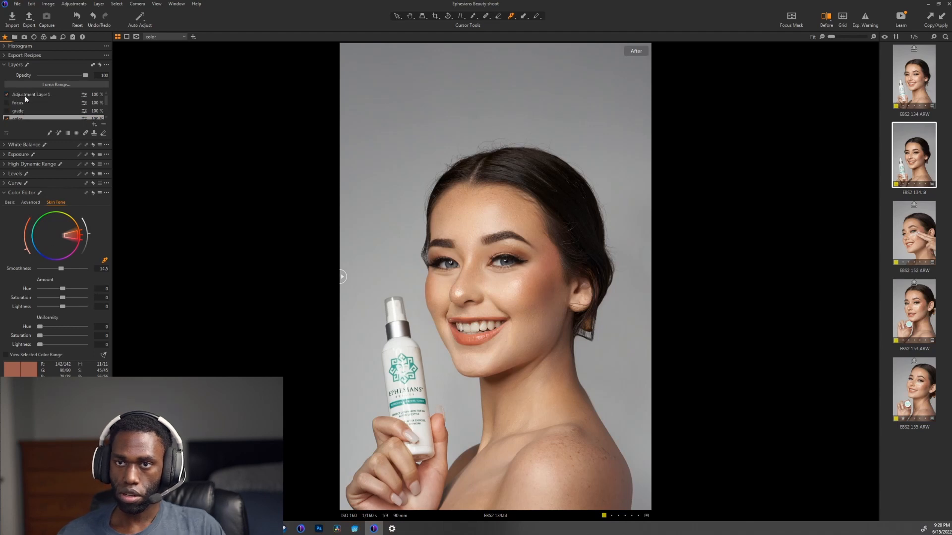
{"action": "left_click", "coordinate": [25, 96]}
{"action": "key", "text": "m"}
{"action": "scroll", "coordinate": [545, 292], "scroll_direction": "up", "scroll_amount": 2}
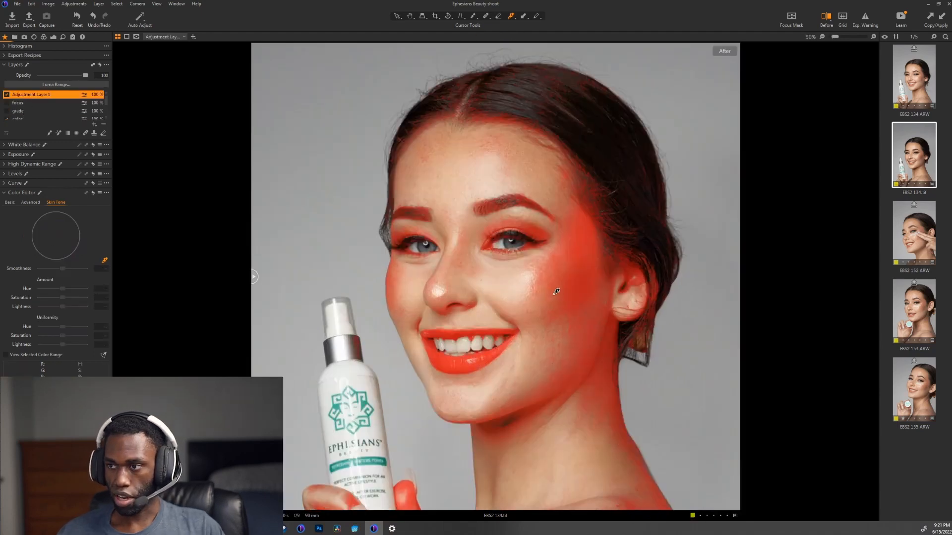
{"action": "scroll", "coordinate": [590, 292], "scroll_direction": "down", "scroll_amount": 2}
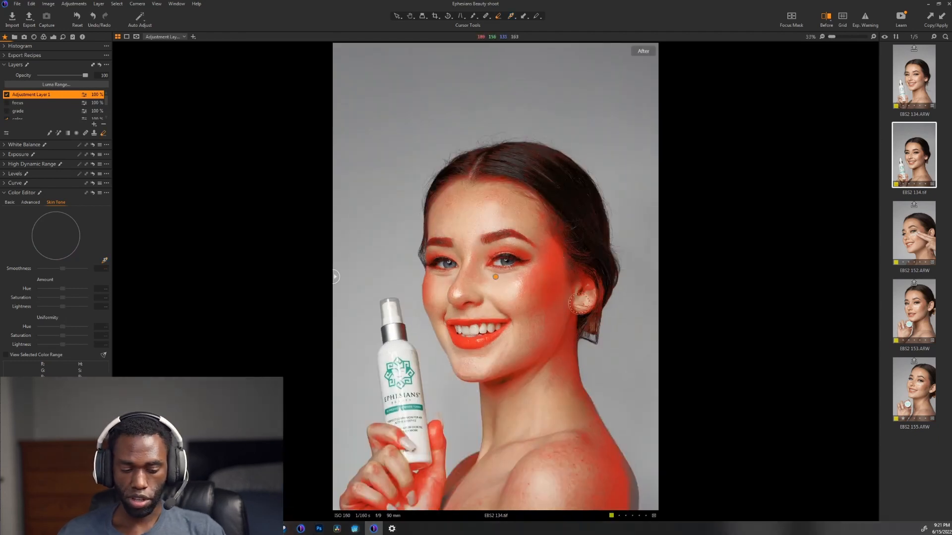
Step: Erase the new layer's mask from the shoulder, hands, front of the face, forehead and neck using an enlarged eraser
{"action": "key", "text": "e"}
{"action": "key", "text": "bracketright"}
{"action": "key", "text": "bracketright"}
{"action": "key", "text": "bracketright"}
{"action": "key", "text": "bracketright"}
{"action": "key", "text": "bracketright"}
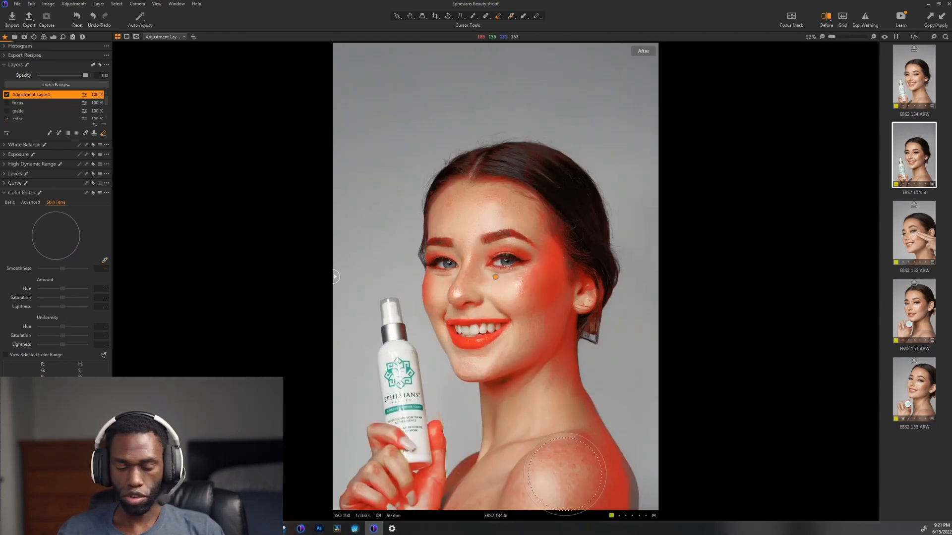
{"action": "mouse_move", "coordinate": [563, 474]}
{"action": "left_mouse_down"}
{"action": "mouse_move", "coordinate": [590, 446]}
{"action": "mouse_move", "coordinate": [615, 510]}
{"action": "mouse_move", "coordinate": [569, 475]}
{"action": "mouse_move", "coordinate": [595, 496]}
{"action": "mouse_move", "coordinate": [432, 486]}
{"action": "mouse_move", "coordinate": [392, 426]}
{"action": "left_mouse_up"}
{"action": "mouse_move", "coordinate": [426, 236]}
{"action": "left_mouse_down"}
{"action": "mouse_move", "coordinate": [477, 166]}
{"action": "mouse_move", "coordinate": [427, 235]}
{"action": "mouse_move", "coordinate": [473, 342]}
{"action": "mouse_move", "coordinate": [501, 329]}
{"action": "mouse_move", "coordinate": [496, 377]}
{"action": "mouse_move", "coordinate": [484, 256]}
{"action": "mouse_move", "coordinate": [500, 263]}
{"action": "left_mouse_up"}
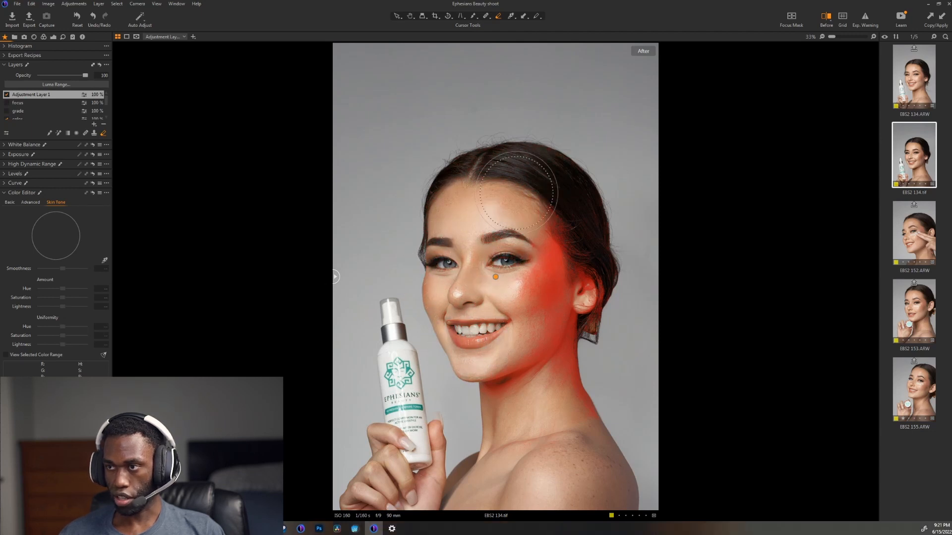
{"action": "mouse_move", "coordinate": [560, 387]}
{"action": "left_mouse_down"}
{"action": "mouse_move", "coordinate": [508, 372]}
{"action": "mouse_move", "coordinate": [471, 378]}
{"action": "left_mouse_up"}
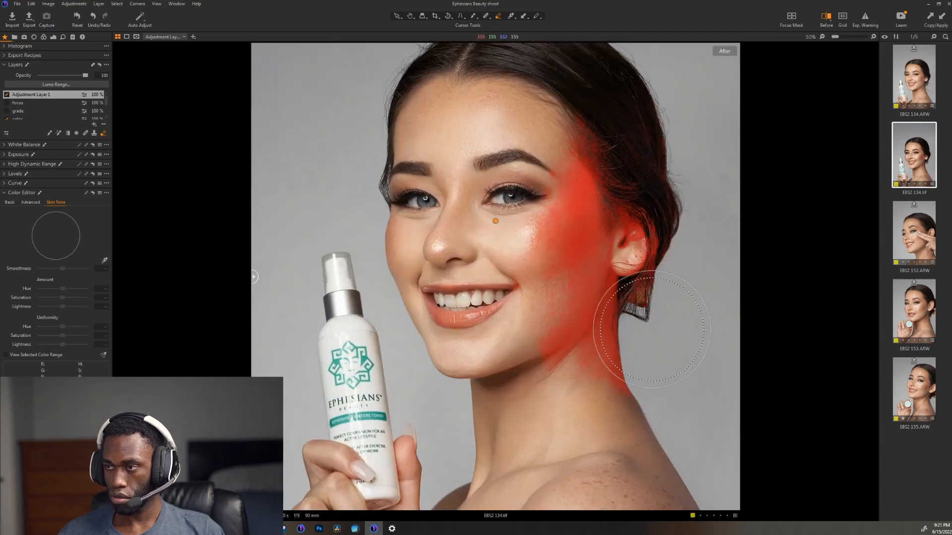
Step: Erase the mask from the ear, earring and side of the neck with a smaller eraser
{"action": "key", "text": "["}
{"action": "key", "text": "["}
{"action": "key", "text": "["}
{"action": "left_click_drag", "start_coordinate": [650, 245], "coordinate": [642, 216]}
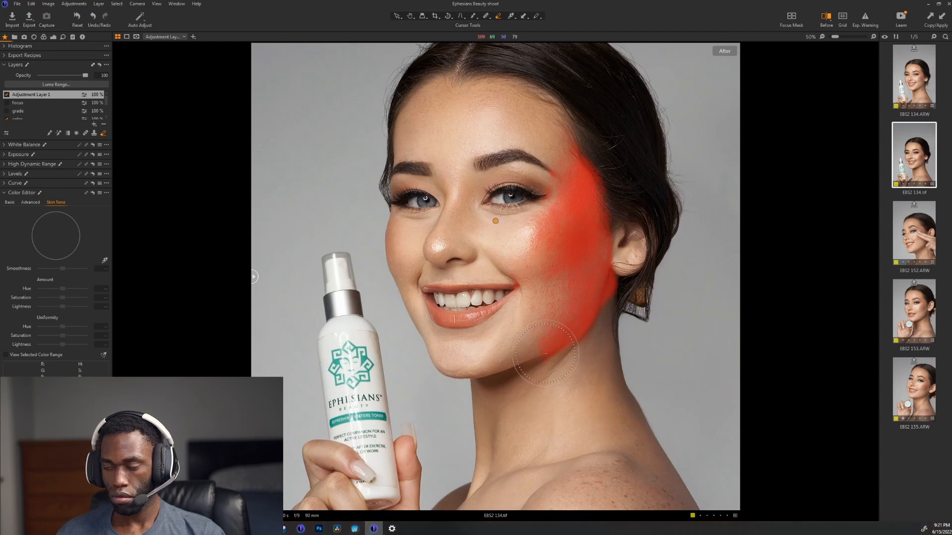
{"action": "scroll", "coordinate": [601, 208], "scroll_direction": "up", "scroll_amount": 2}
{"action": "scroll", "coordinate": [608, 201], "scroll_direction": "down", "scroll_amount": 1}
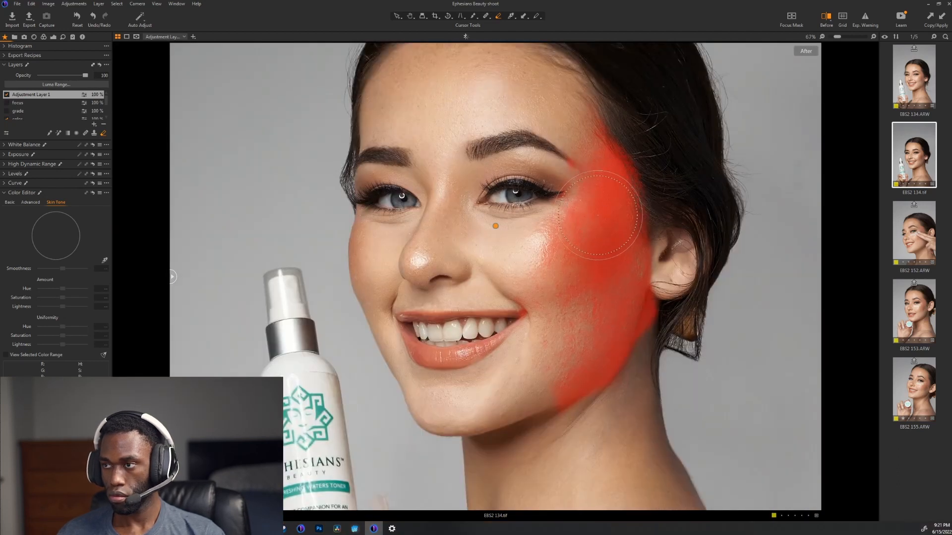
Step: Soften the eraser, lower its flow to 33, and erase the mask along the jaw and lower cheek
{"action": "right_click", "coordinate": [404, 251]}
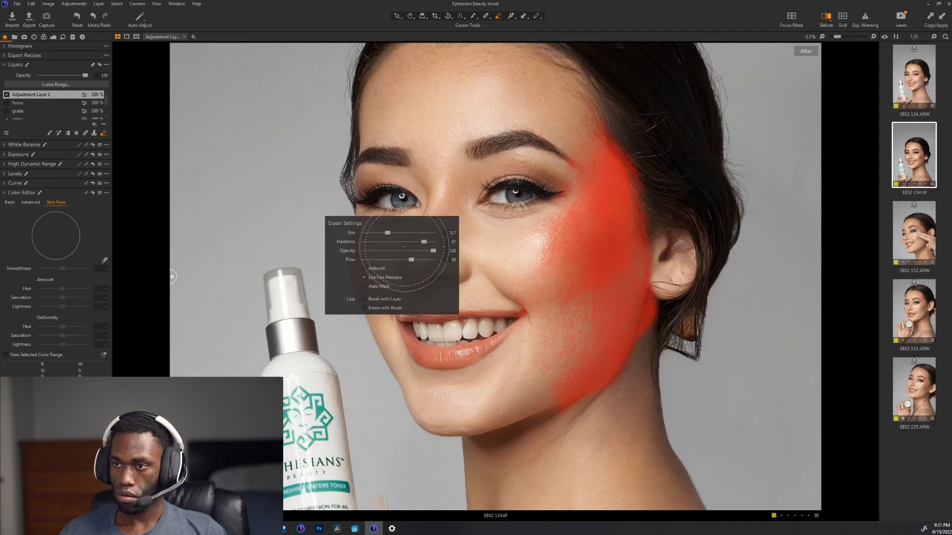
{"action": "mouse_move", "coordinate": [424, 242]}
{"action": "left_mouse_down"}
{"action": "mouse_move", "coordinate": [392, 242]}
{"action": "mouse_move", "coordinate": [397, 260]}
{"action": "mouse_move", "coordinate": [386, 261]}
{"action": "left_mouse_up"}
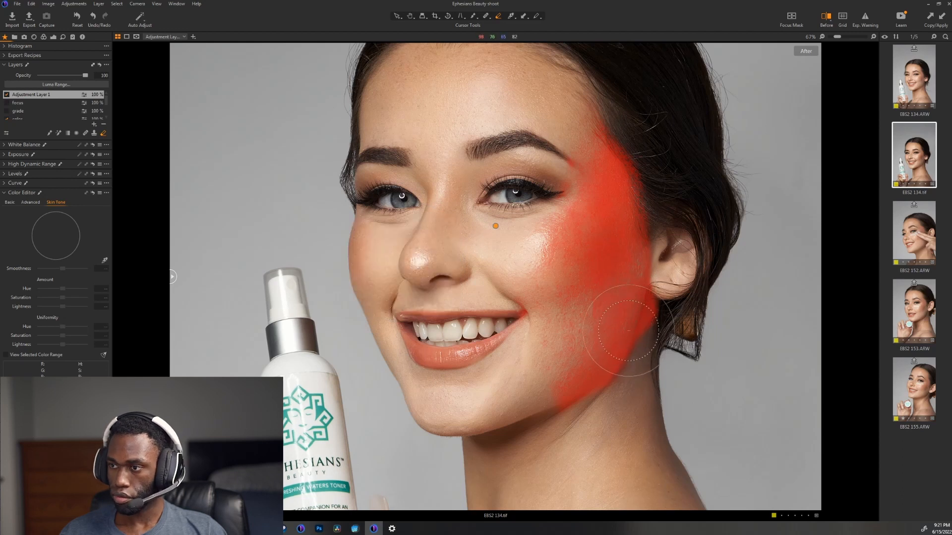
{"action": "mouse_move", "coordinate": [629, 331]}
{"action": "left_mouse_down"}
{"action": "mouse_move", "coordinate": [540, 387]}
{"action": "mouse_move", "coordinate": [535, 360]}
{"action": "mouse_move", "coordinate": [572, 334]}
{"action": "mouse_move", "coordinate": [631, 321]}
{"action": "mouse_move", "coordinate": [673, 280]}
{"action": "left_mouse_up"}
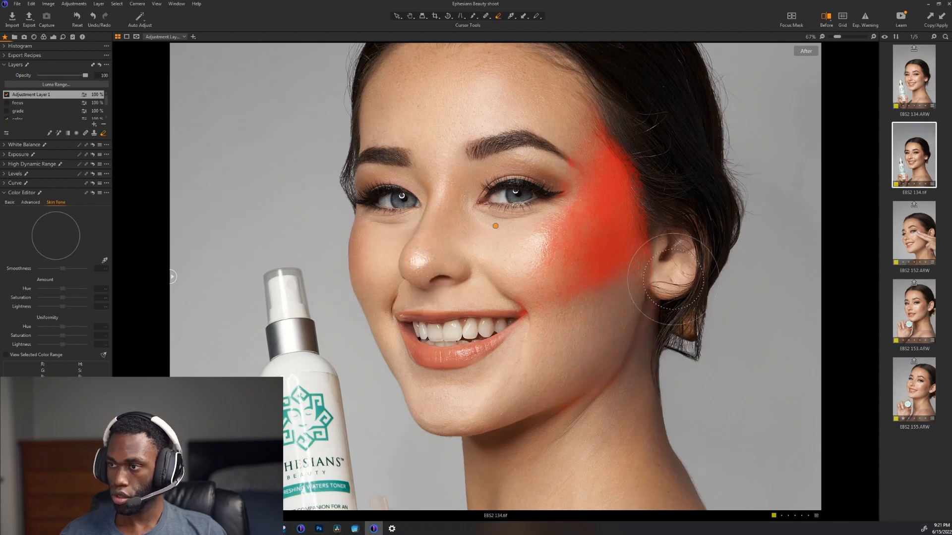
{"action": "key", "text": "m"}
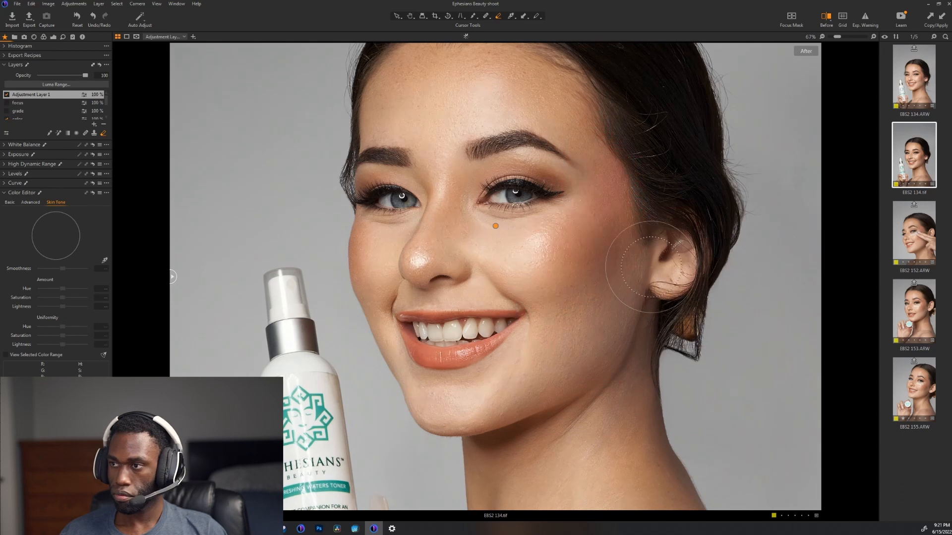
Step: Erase the mask from the mid cheek and outer eye area, toggling the mask display to compare it with the reddish skin
{"action": "scroll", "coordinate": [688, 171], "scroll_direction": "up", "scroll_amount": 2}
{"action": "scroll", "coordinate": [692, 172], "scroll_direction": "down", "scroll_amount": 1}
{"action": "key", "text": "m"}
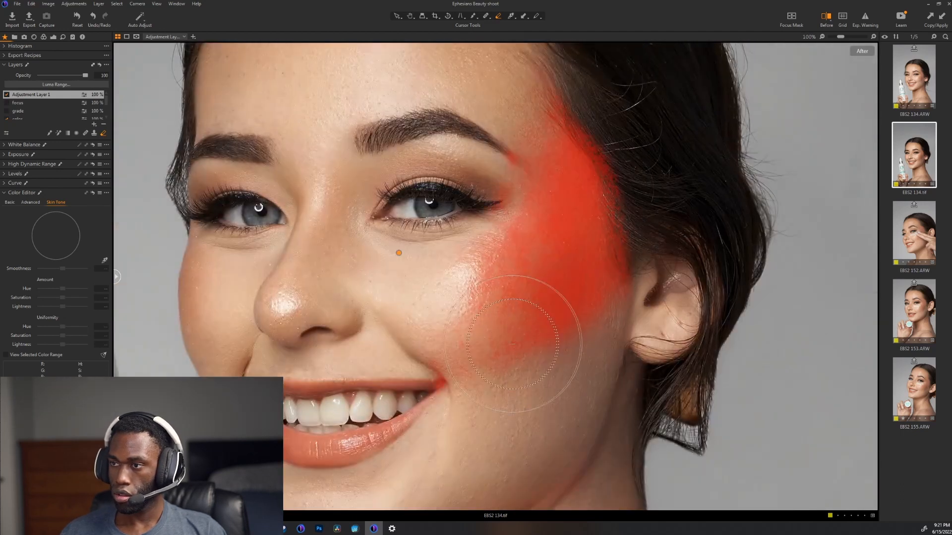
{"action": "mouse_move", "coordinate": [466, 302]}
{"action": "left_mouse_down"}
{"action": "mouse_move", "coordinate": [524, 356]}
{"action": "mouse_move", "coordinate": [561, 342]}
{"action": "mouse_move", "coordinate": [573, 352]}
{"action": "mouse_move", "coordinate": [639, 168]}
{"action": "mouse_move", "coordinate": [583, 86]}
{"action": "mouse_move", "coordinate": [538, 90]}
{"action": "mouse_move", "coordinate": [476, 154]}
{"action": "left_mouse_up"}
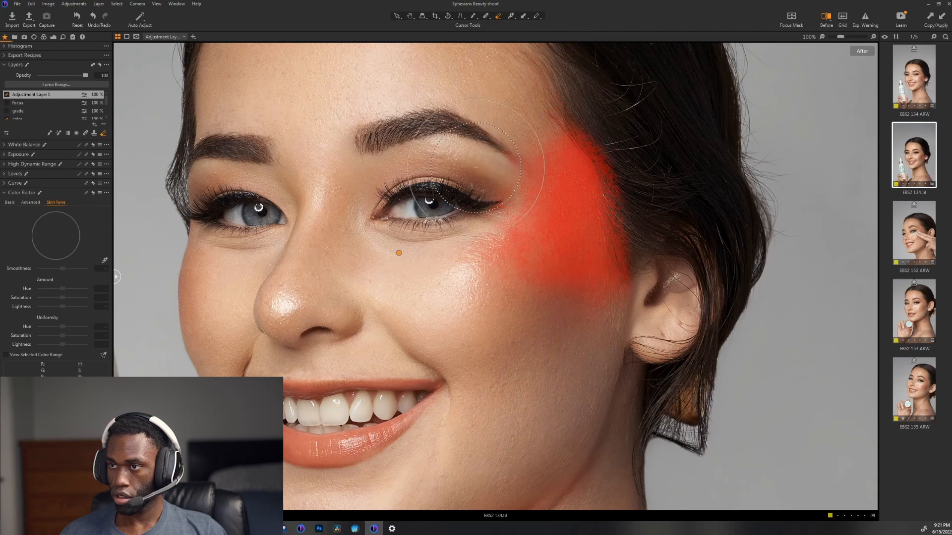
{"action": "key", "text": "m"}
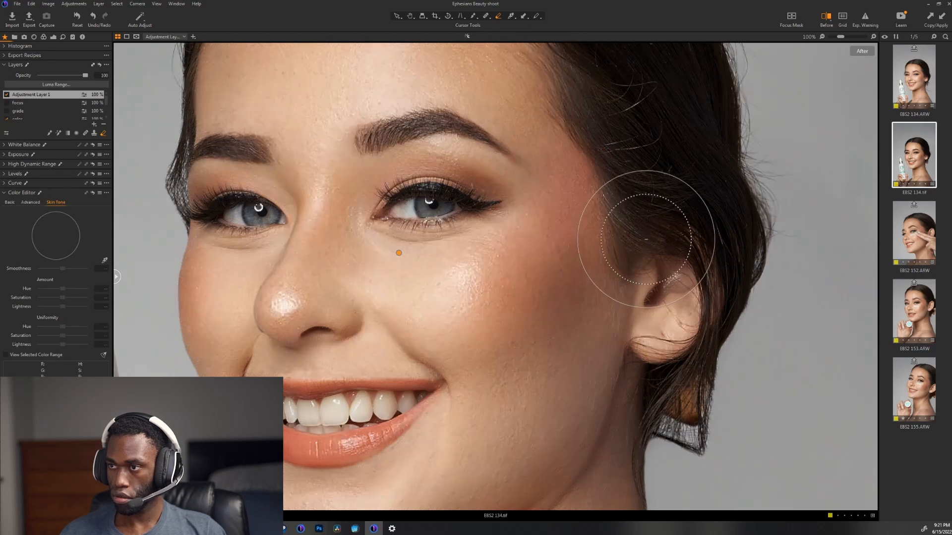
{"action": "key", "text": "m"}
{"action": "key", "text": "m"}
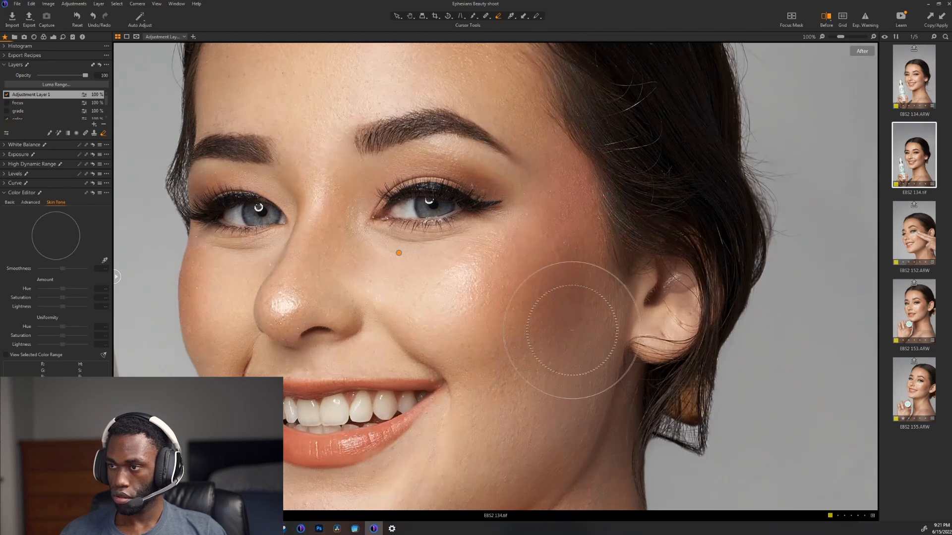
{"action": "key", "text": "m"}
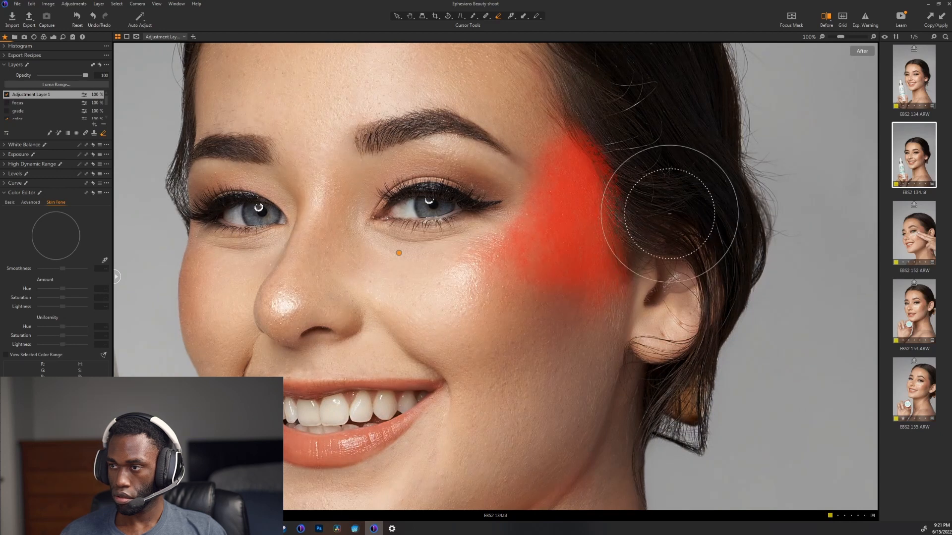
Step: Set the eraser hardness to 87 and clean the mask off the hair along the temple hairline
{"action": "right_click", "coordinate": [670, 214]}
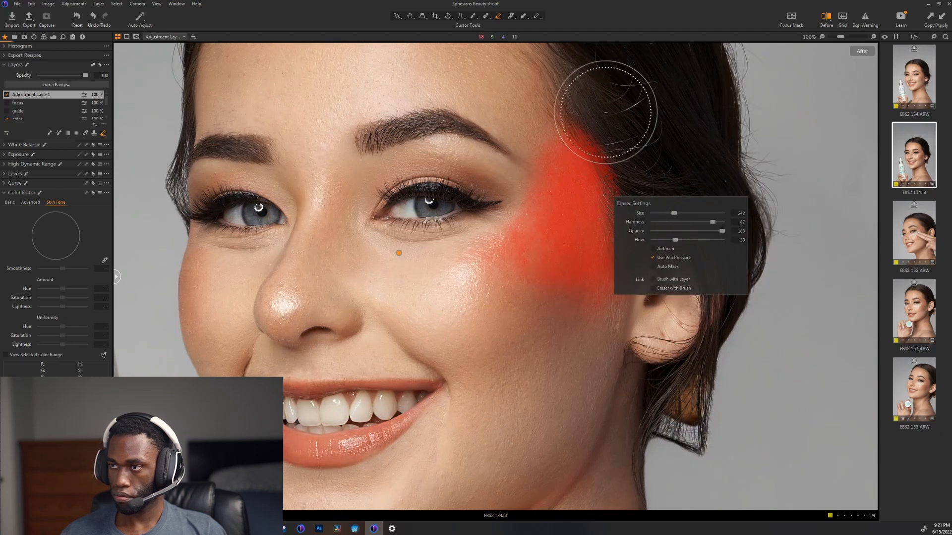
{"action": "left_click_drag", "start_coordinate": [600, 103], "coordinate": [635, 163]}
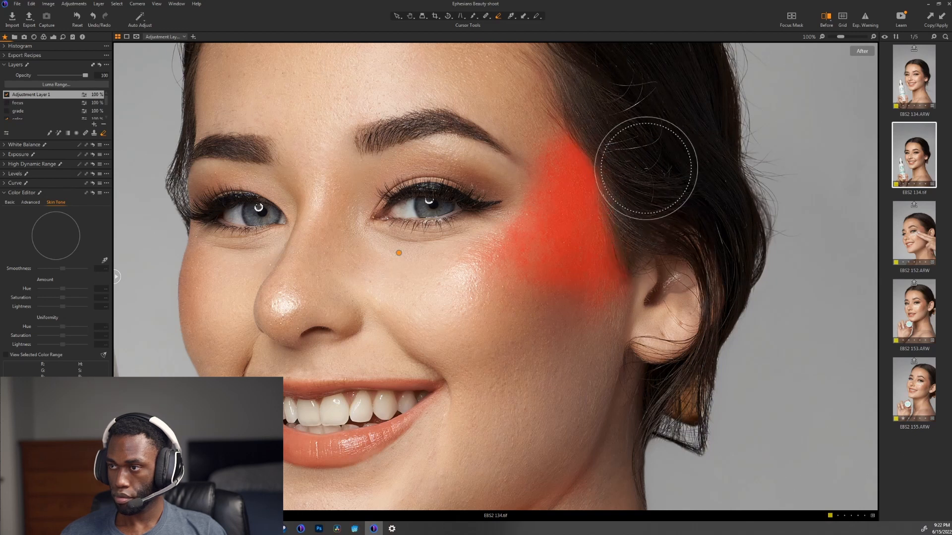
{"action": "key", "text": "m"}
Step: Sample the reddish skin at the temple as the skin tone color for the masked layer
{"action": "scroll", "coordinate": [627, 161], "scroll_direction": "up", "scroll_amount": 3}
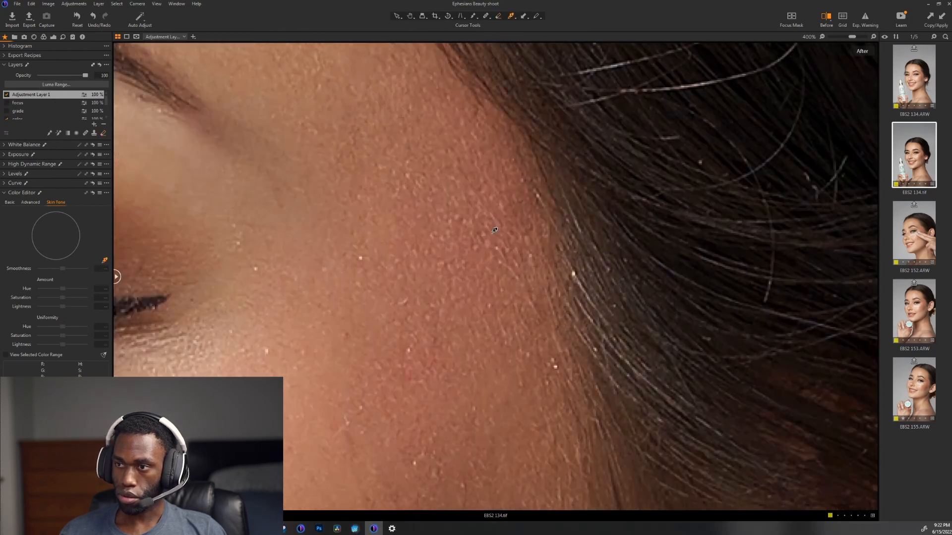
{"action": "scroll", "coordinate": [463, 244], "scroll_direction": "up", "scroll_amount": 1}
{"action": "left_click", "coordinate": [479, 260]}
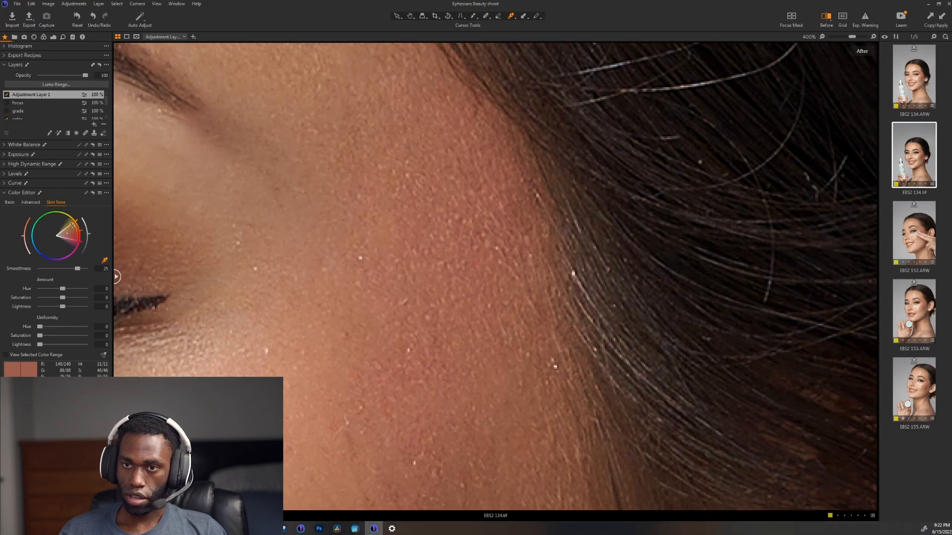
Step: Narrow the skin tone range to the reds with smoothness about 5, checking it with the selected color range preview
{"action": "left_click_drag", "start_coordinate": [76, 234], "coordinate": [79, 239]}
{"action": "left_click_drag", "start_coordinate": [59, 270], "coordinate": [47, 272]}
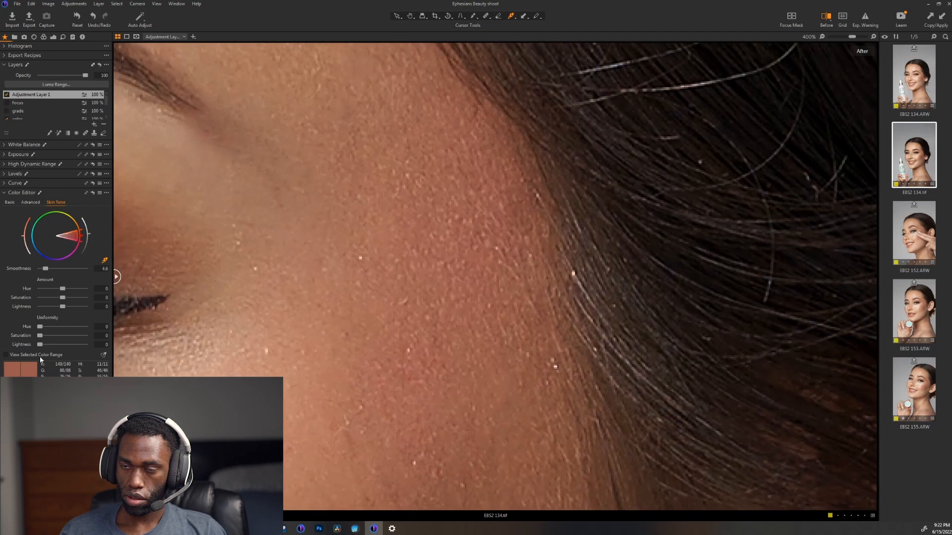
{"action": "left_click", "coordinate": [38, 354]}
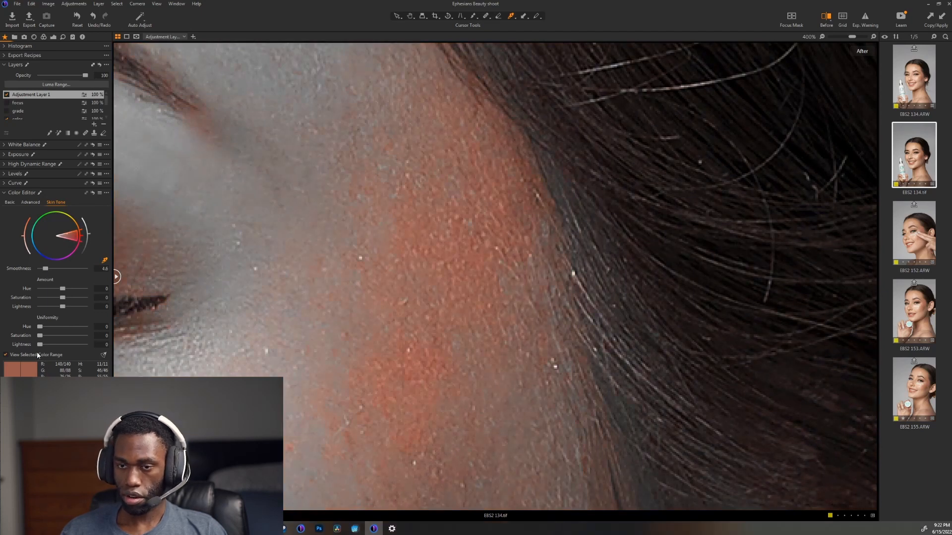
{"action": "left_click", "coordinate": [37, 353]}
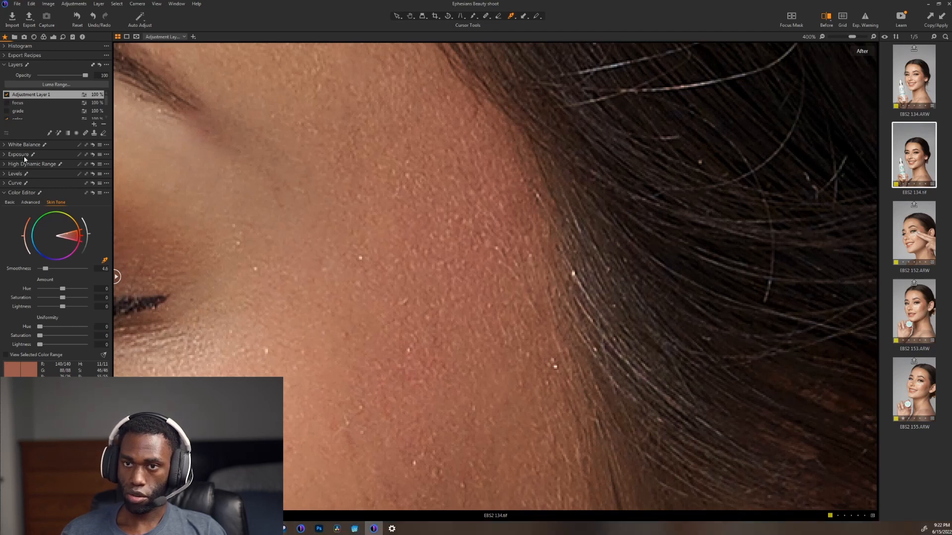
{"action": "left_click", "coordinate": [15, 183]}
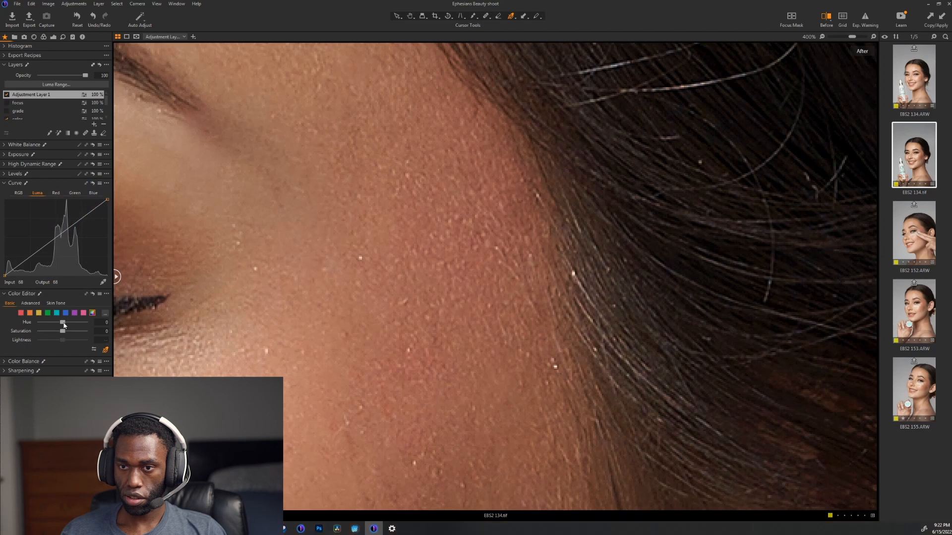
{"action": "left_click_drag", "start_coordinate": [63, 323], "coordinate": [68, 325]}
{"action": "double_click", "coordinate": [67, 323]}
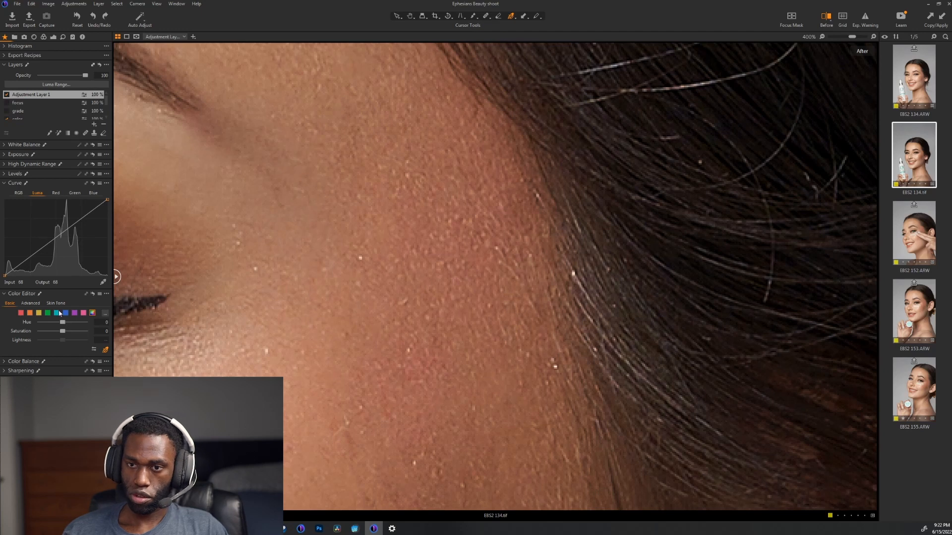
{"action": "left_click", "coordinate": [56, 304]}
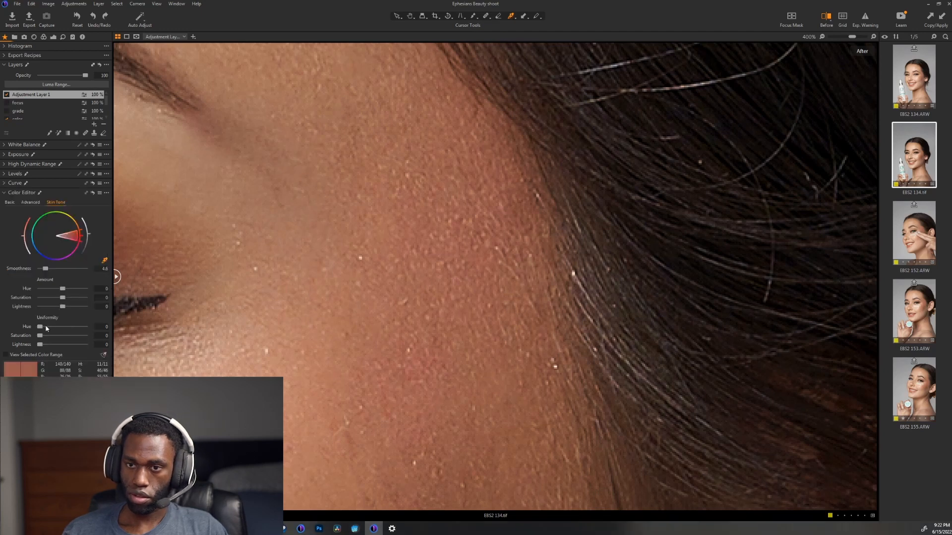
Step: Try a skin tone Hue uniformity of 100 with a shifted target color, and undo the changes
{"action": "left_click_drag", "start_coordinate": [40, 327], "coordinate": [75, 331]}
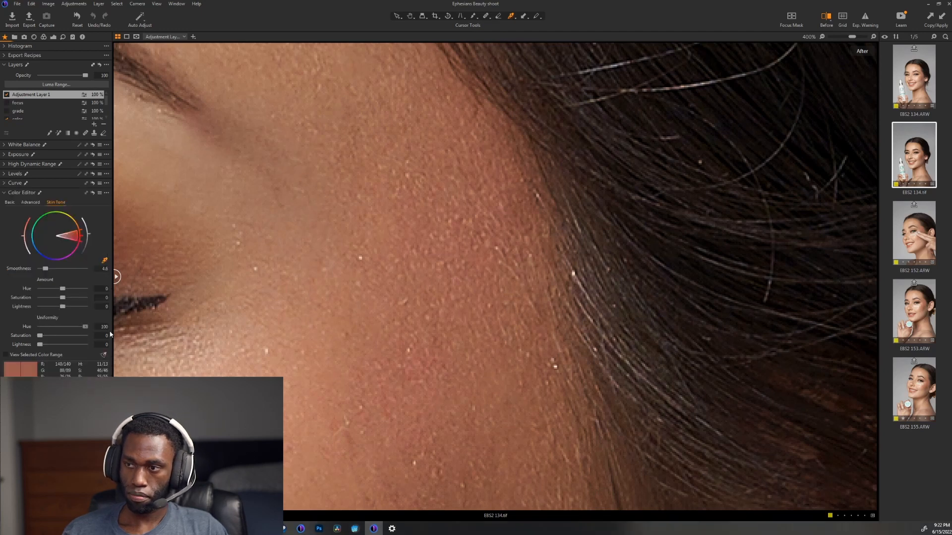
{"action": "left_click_drag", "start_coordinate": [68, 234], "coordinate": [62, 234]}
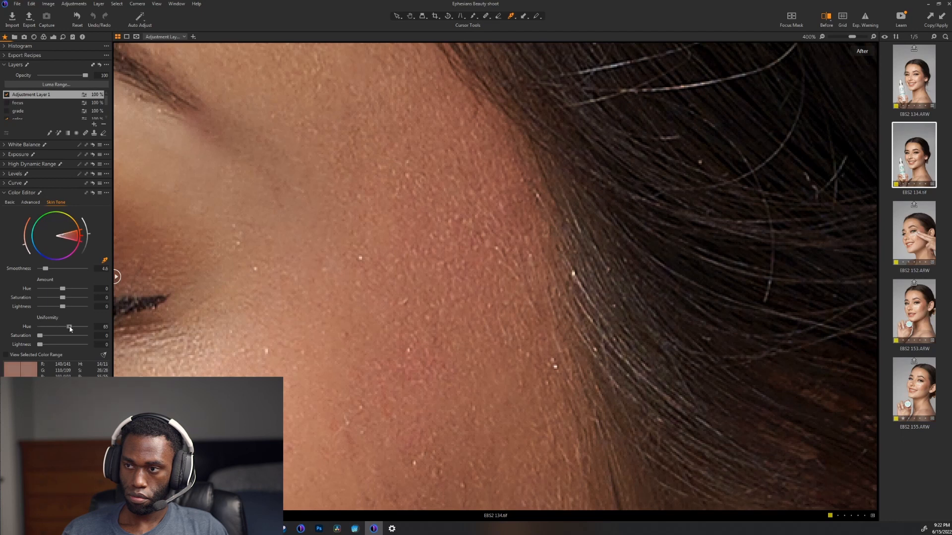
{"action": "mouse_move", "coordinate": [41, 327]}
{"action": "left_mouse_down"}
{"action": "mouse_move", "coordinate": [160, 329]}
{"action": "mouse_move", "coordinate": [41, 340]}
{"action": "left_mouse_up"}
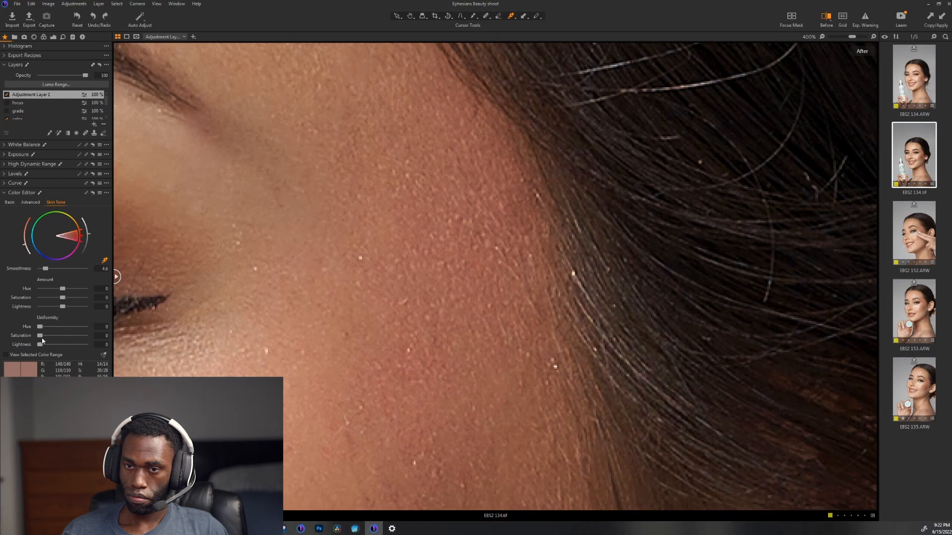
{"action": "key", "text": "ctrl+z"}
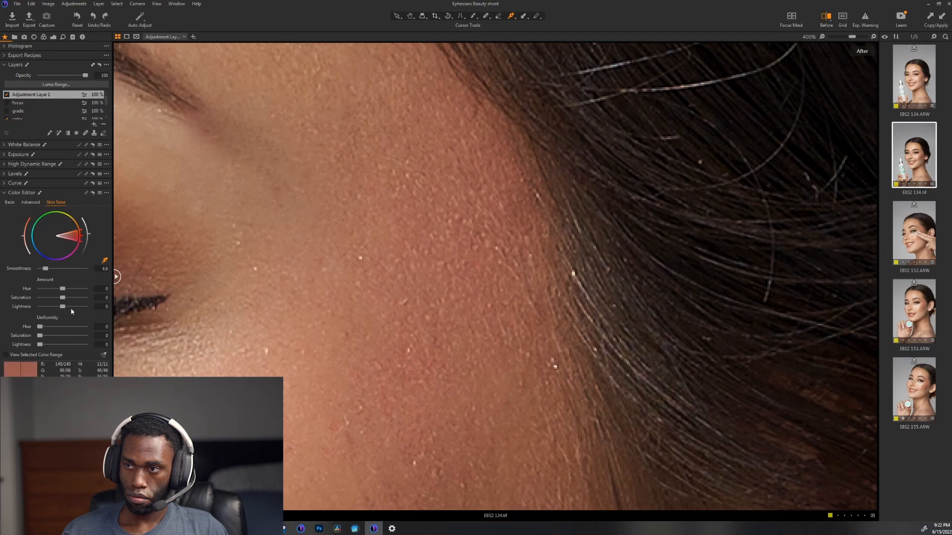
{"action": "key", "text": "ctrl+z"}
Step: Set the skin tone Hue amount to 3.8 and check the temple redness on the whole portrait and up close
{"action": "left_click_drag", "start_coordinate": [71, 292], "coordinate": [79, 292]}
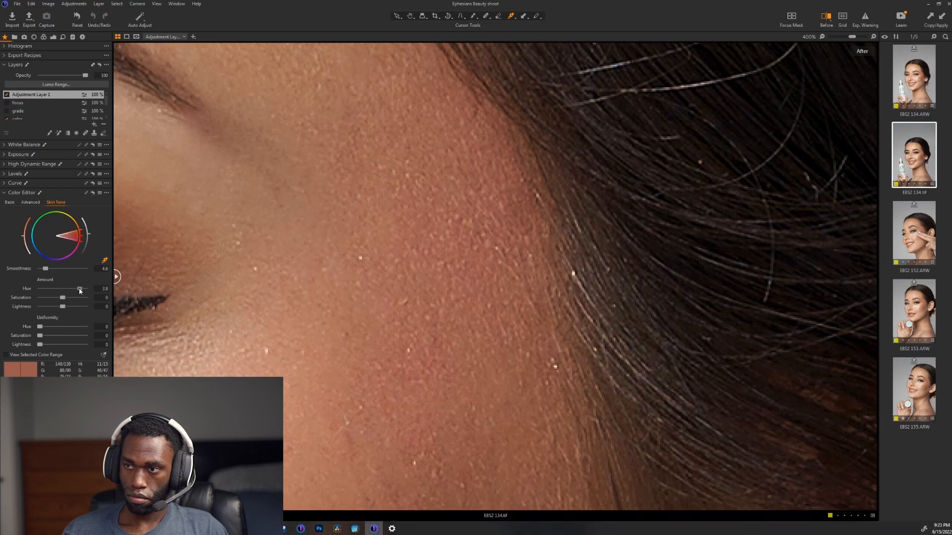
{"action": "scroll", "coordinate": [301, 312], "scroll_direction": "down", "scroll_amount": 6}
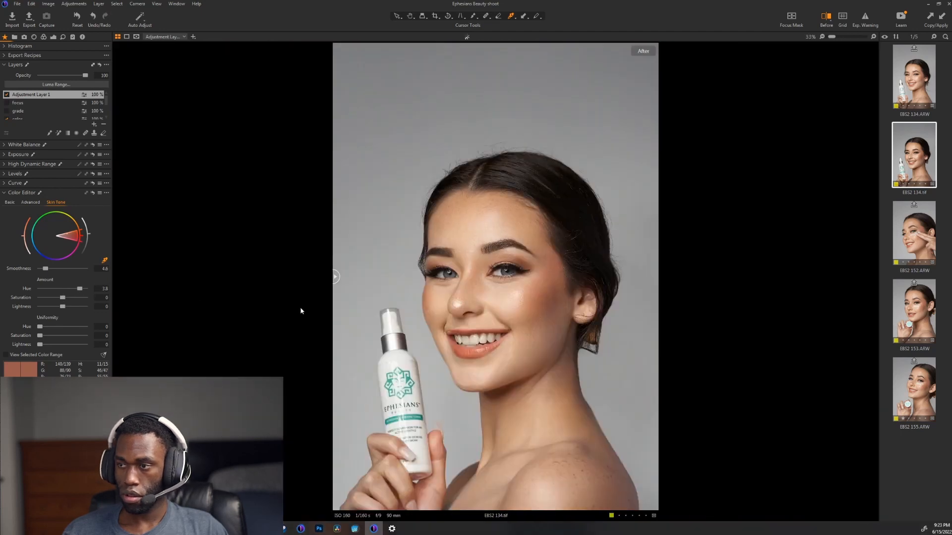
{"action": "scroll", "coordinate": [509, 306], "scroll_direction": "up", "scroll_amount": 3}
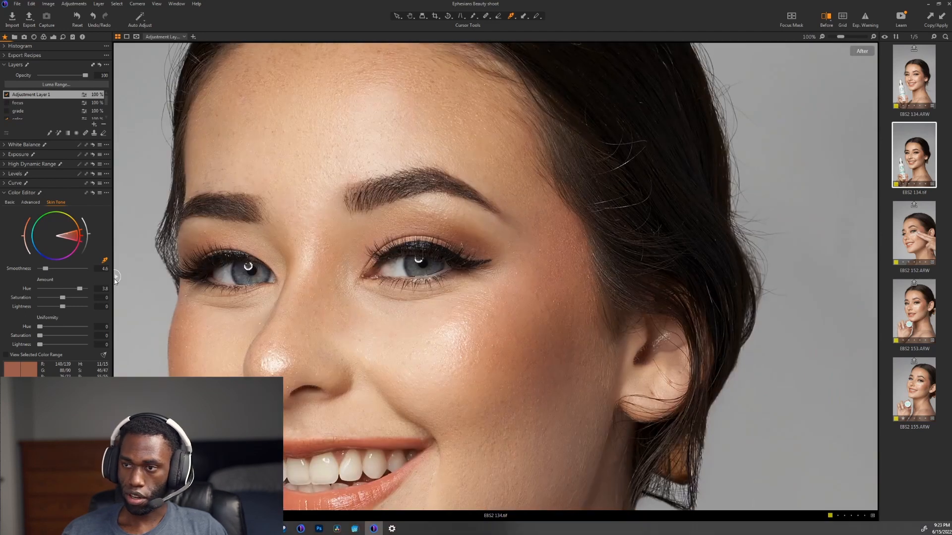
Step: Compare the before and after versions of the face with the split view divider, and return to the full after view
{"action": "left_click_drag", "start_coordinate": [117, 277], "coordinate": [692, 328]}
{"action": "left_click", "coordinate": [693, 328]}
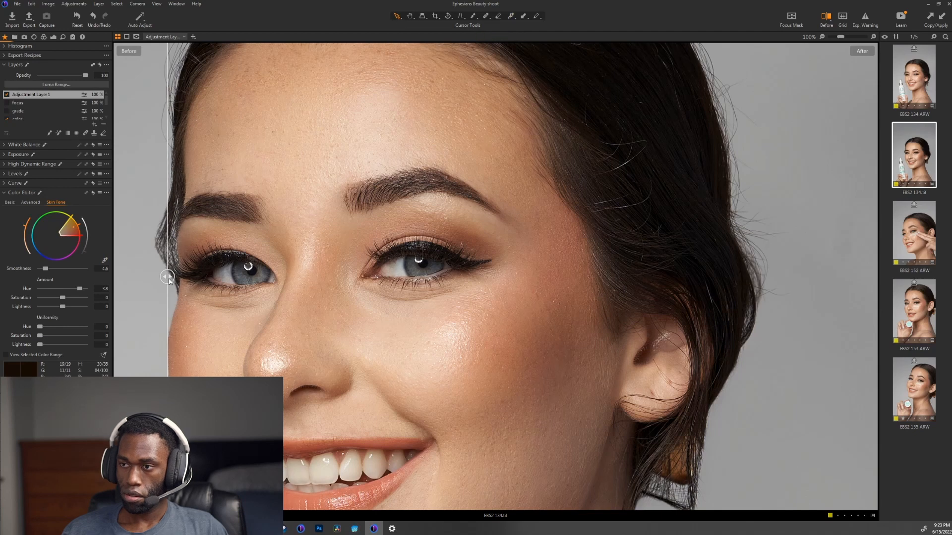
{"action": "left_click_drag", "start_coordinate": [195, 290], "coordinate": [117, 292]}
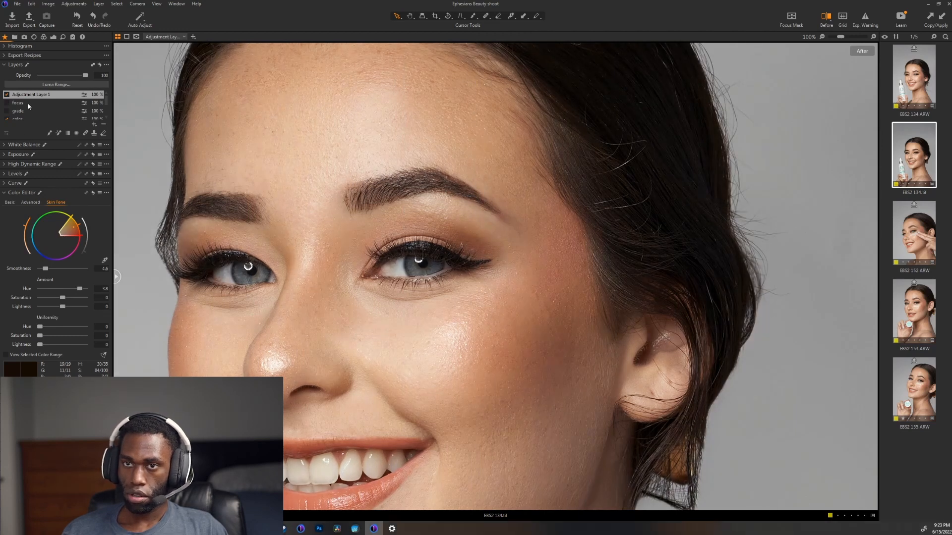
Step: Select the color layer and turn it off
{"action": "scroll", "coordinate": [28, 107], "scroll_direction": "down", "scroll_amount": 2}
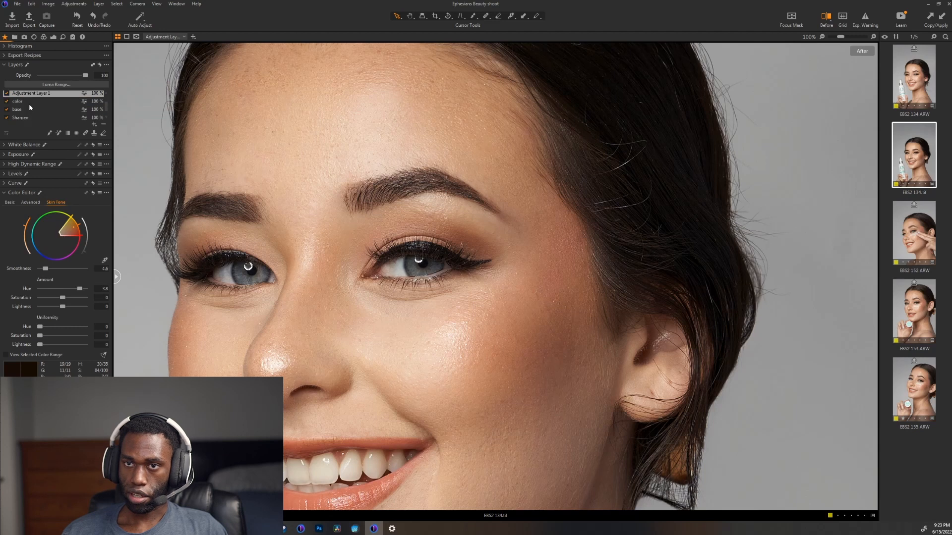
{"action": "left_click", "coordinate": [22, 102]}
{"action": "left_click", "coordinate": [7, 101]}
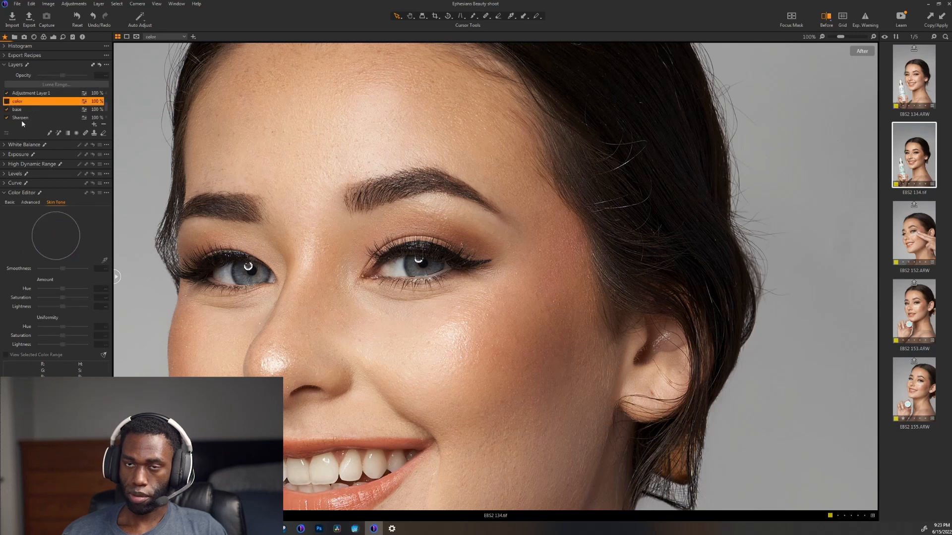
Step: On the grade layer, give the shadows a subtle blue tint and the highlights a subtle orange tint with 3-Way Color Balance
{"action": "left_click", "coordinate": [21, 111]}
{"action": "left_click", "coordinate": [44, 164]}
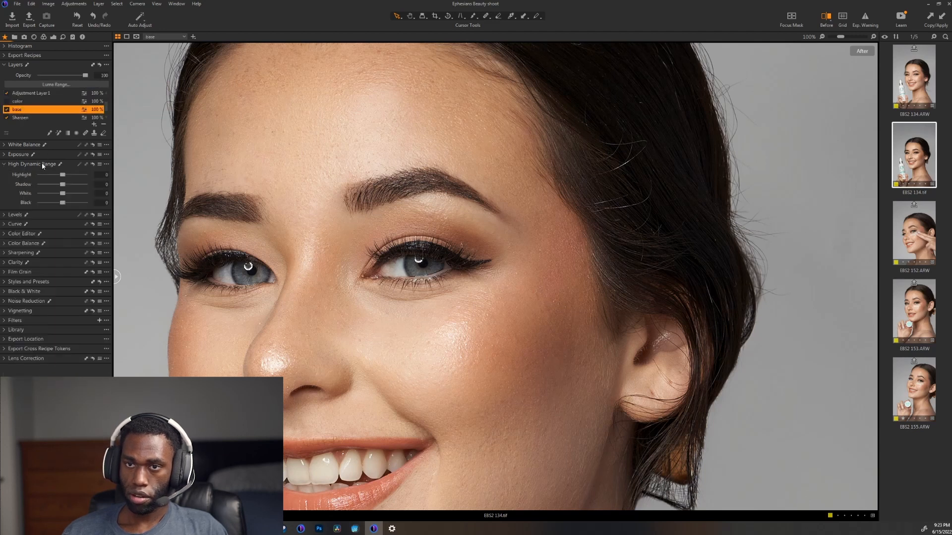
{"action": "scroll", "coordinate": [31, 114], "scroll_direction": "up", "scroll_amount": 2}
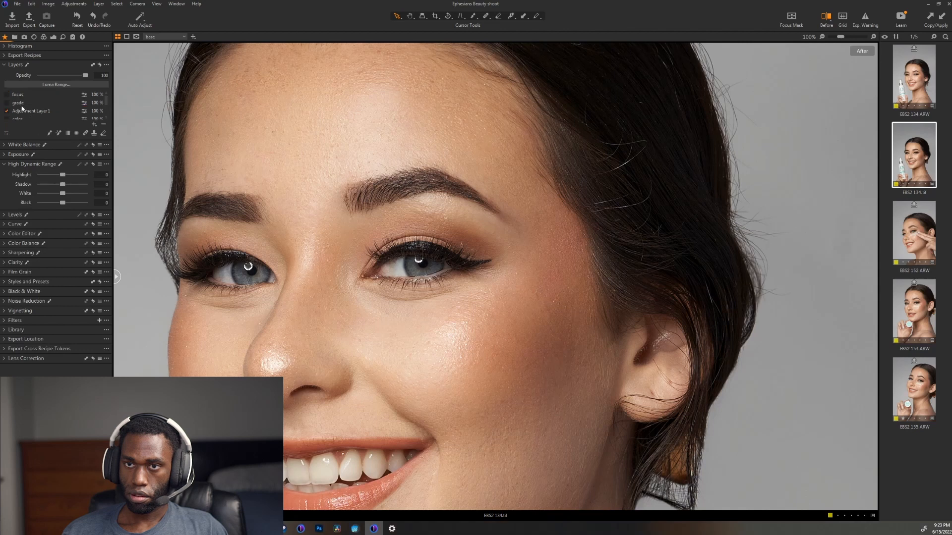
{"action": "left_click", "coordinate": [19, 103]}
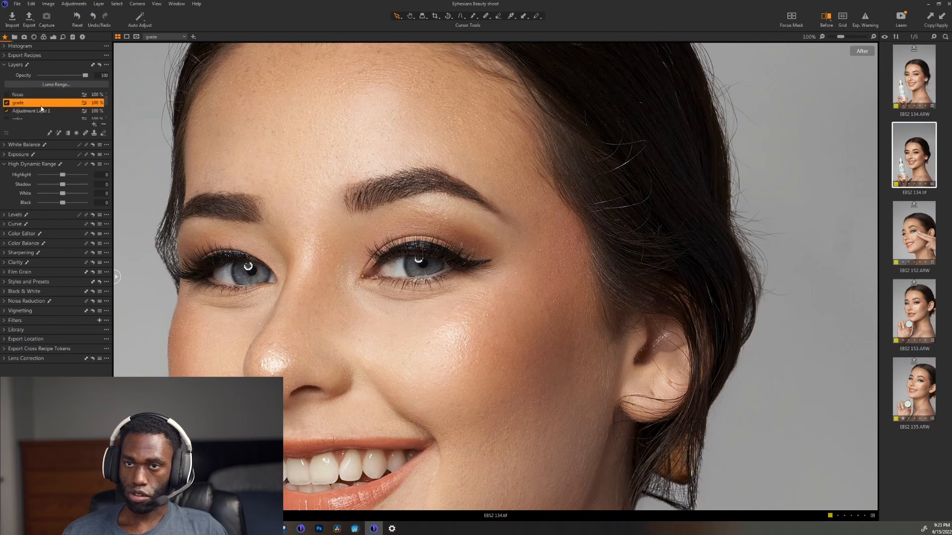
{"action": "left_click", "coordinate": [24, 243]}
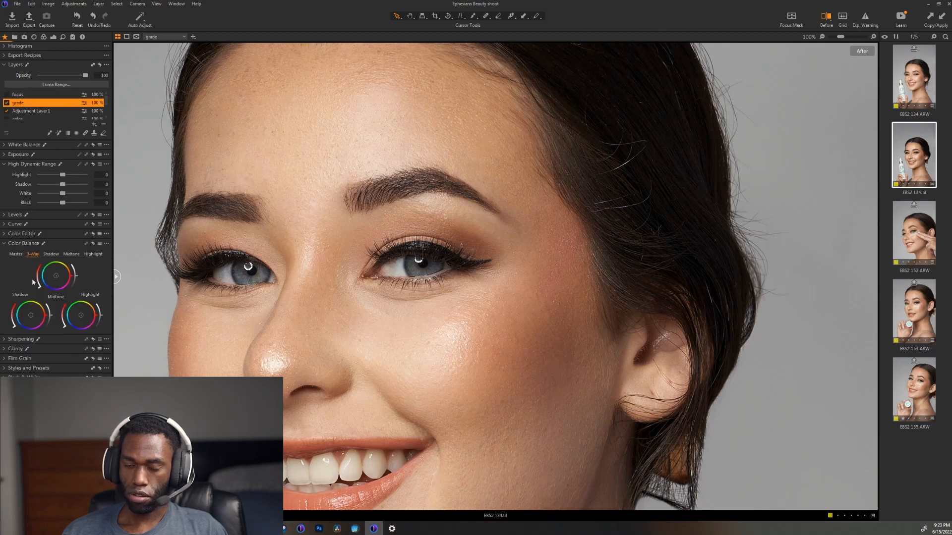
{"action": "scroll", "coordinate": [290, 357], "scroll_direction": "down", "scroll_amount": 4}
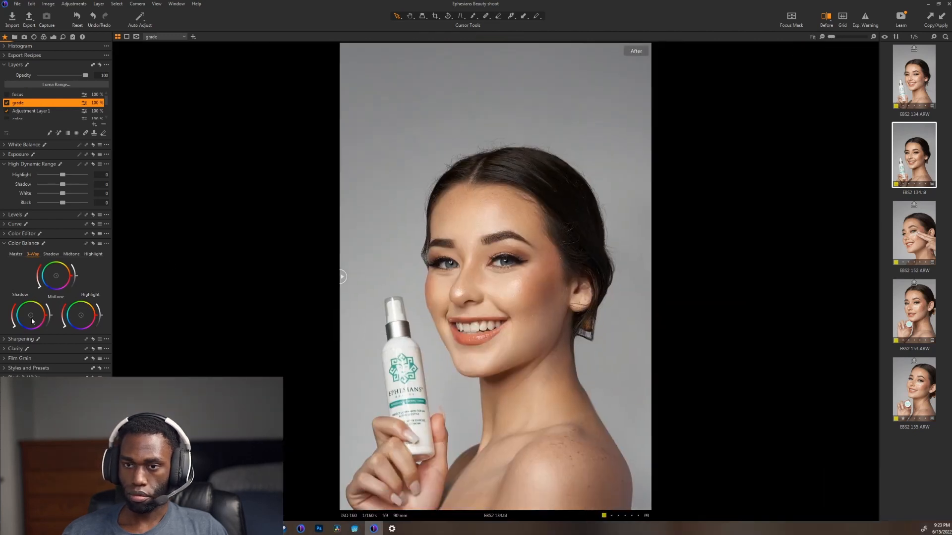
{"action": "left_click_drag", "start_coordinate": [31, 316], "coordinate": [19, 330]}
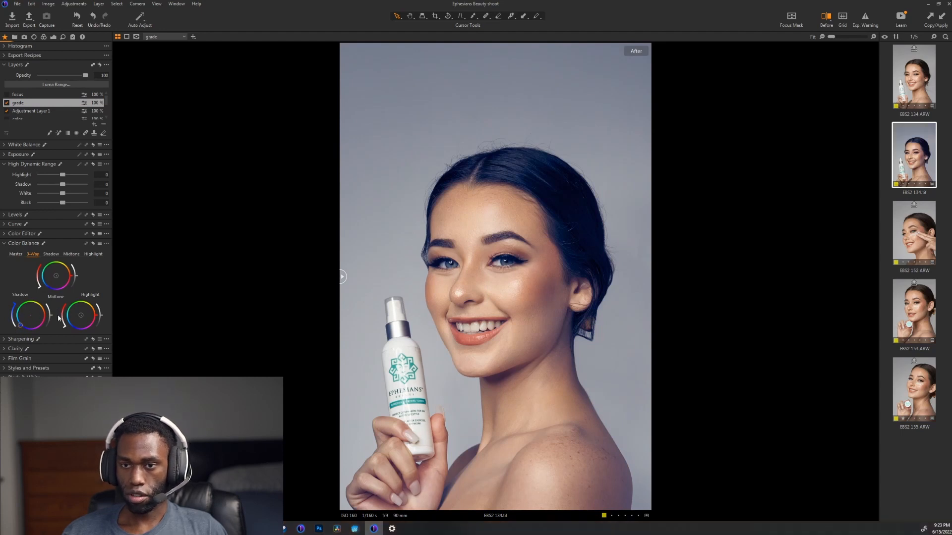
{"action": "left_click_drag", "start_coordinate": [82, 322], "coordinate": [94, 310]}
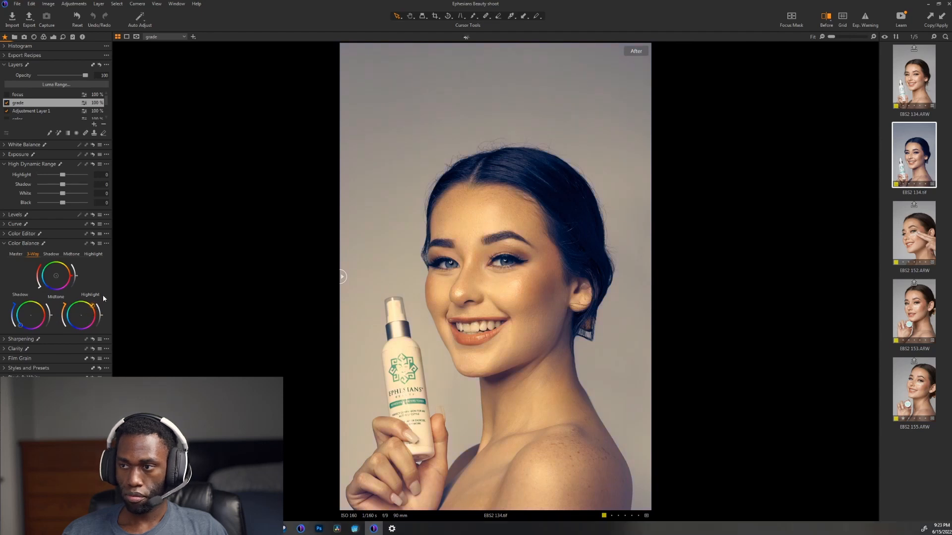
{"action": "mouse_move", "coordinate": [15, 309]}
{"action": "left_mouse_down"}
{"action": "mouse_move", "coordinate": [12, 322]}
{"action": "mouse_move", "coordinate": [62, 317]}
{"action": "mouse_move", "coordinate": [66, 336]}
{"action": "left_mouse_up"}
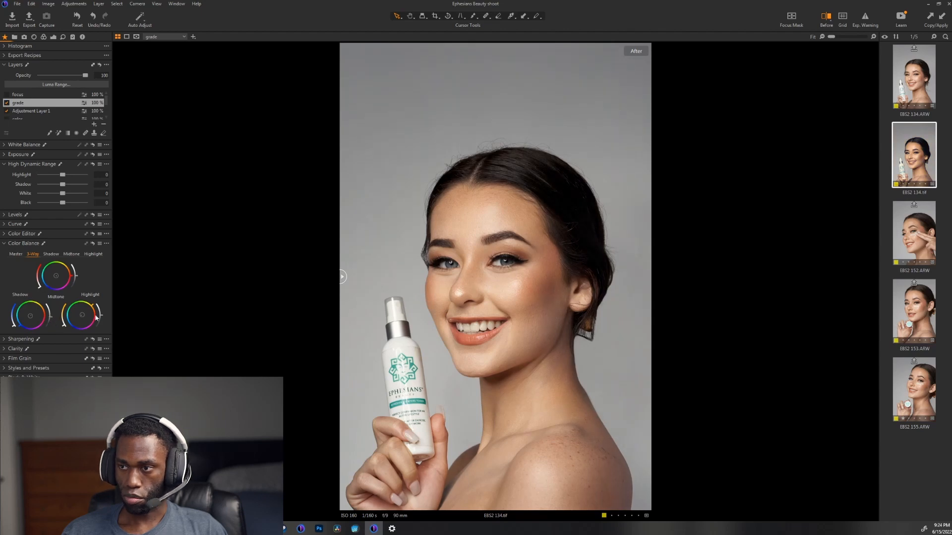
Step: Compare the face up close with the grade layer off and on, and return to the whole portrait
{"action": "scroll", "coordinate": [544, 305], "scroll_direction": "up", "scroll_amount": 5}
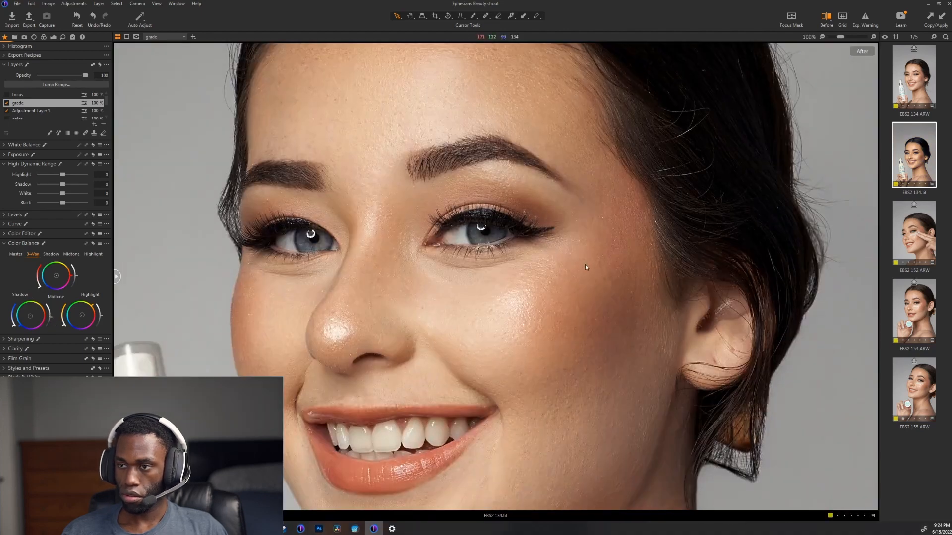
{"action": "left_click", "coordinate": [7, 103]}
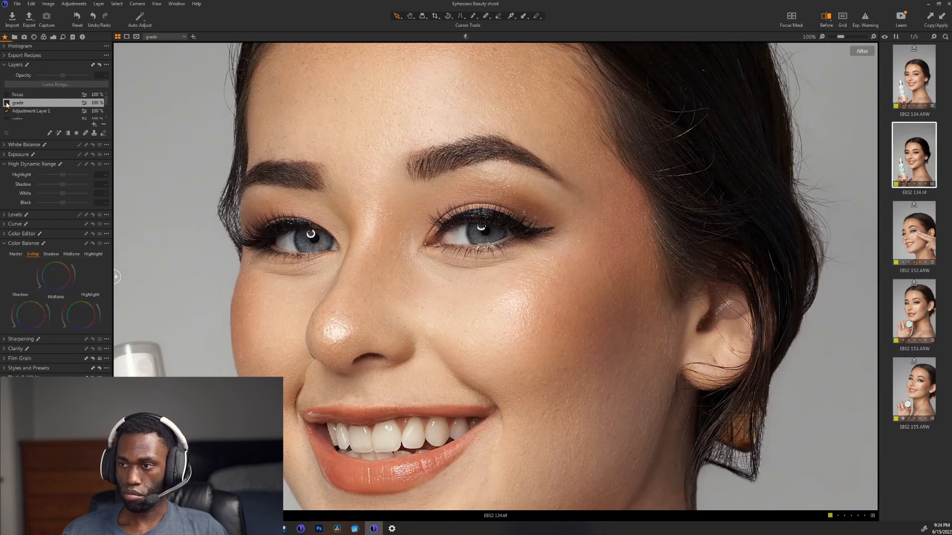
{"action": "left_click", "coordinate": [7, 104]}
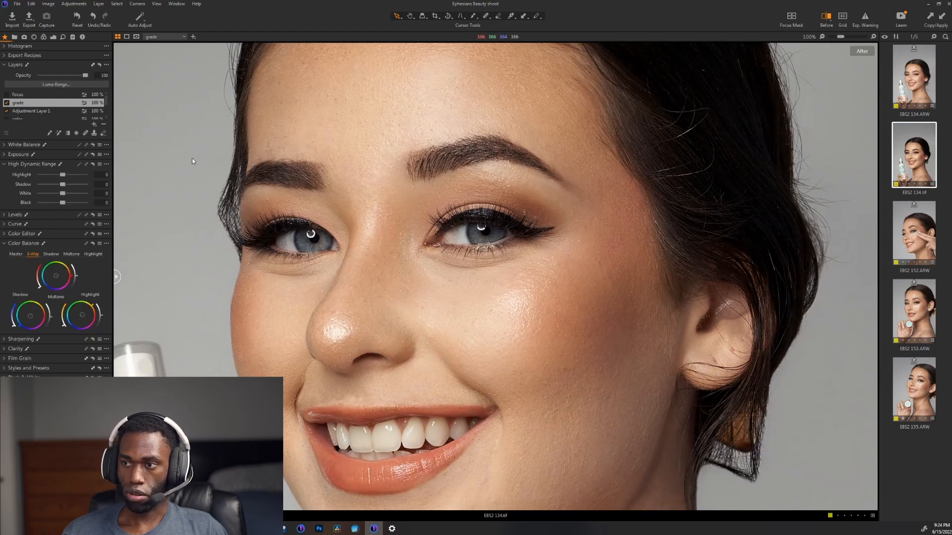
{"action": "double_click", "coordinate": [294, 241]}
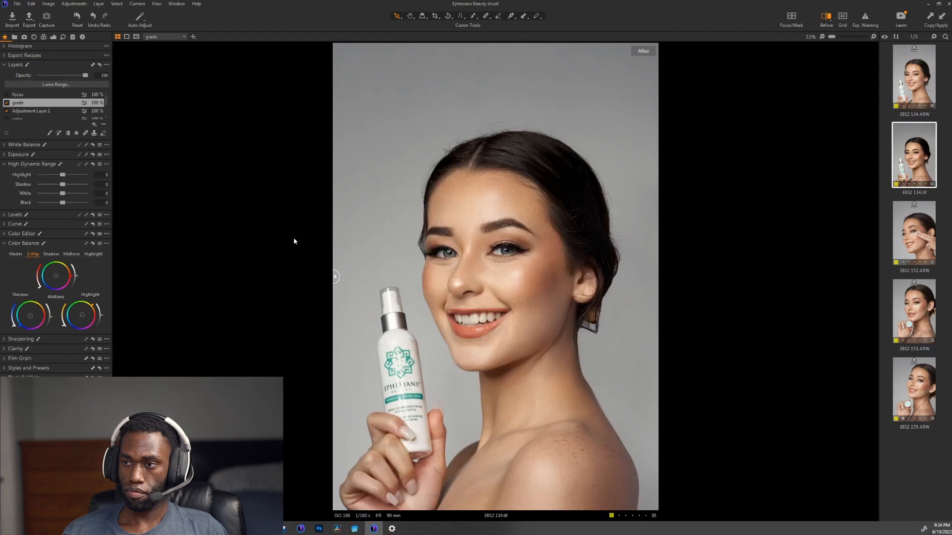
Step: Draw a radial gradient mask on the focus layer from the forehead hairline, extend it vertically, and show the mask overlay
{"action": "left_click", "coordinate": [27, 96]}
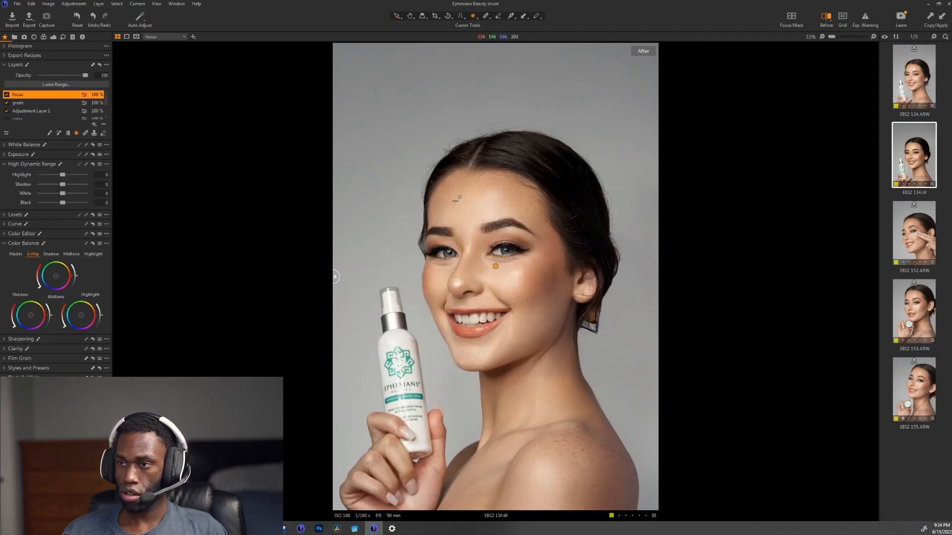
{"action": "left_click_drag", "start_coordinate": [441, 179], "coordinate": [603, 341]}
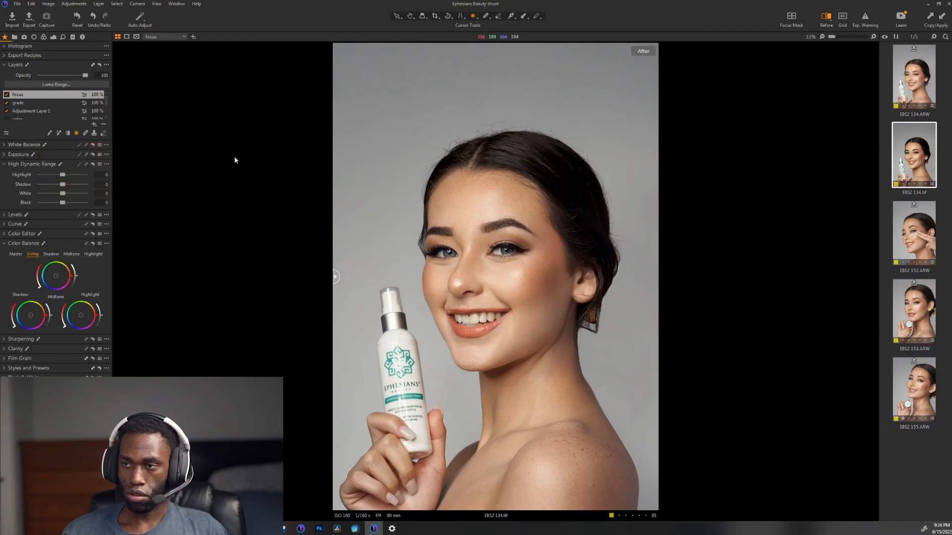
{"action": "left_click_drag", "start_coordinate": [444, 349], "coordinate": [444, 446]}
{"action": "key", "text": "m"}
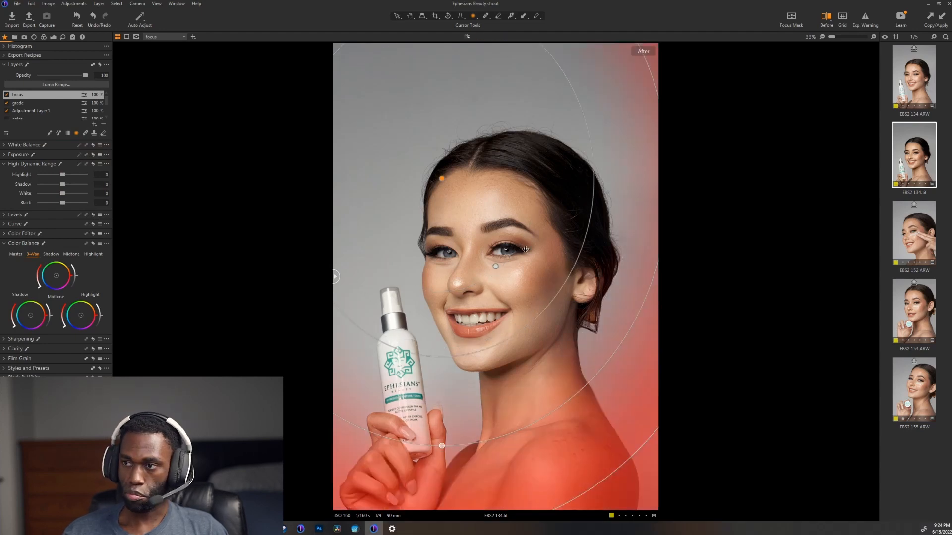
Step: Reposition and resize the focus layer's radial gradient so the face and bottle are protected and the mask covers the hair, shoulder and background
{"action": "left_click_drag", "start_coordinate": [510, 234], "coordinate": [442, 326]}
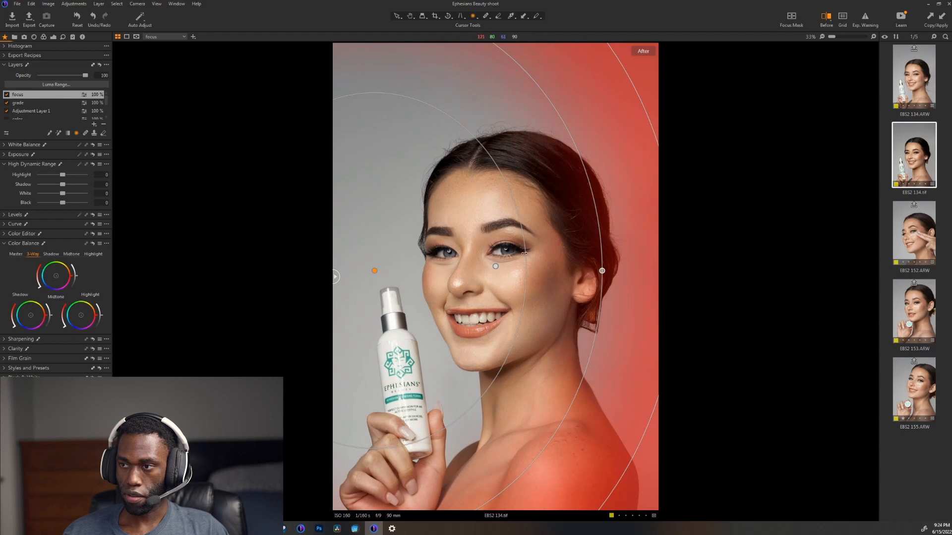
{"action": "left_click_drag", "start_coordinate": [433, 208], "coordinate": [484, 294]}
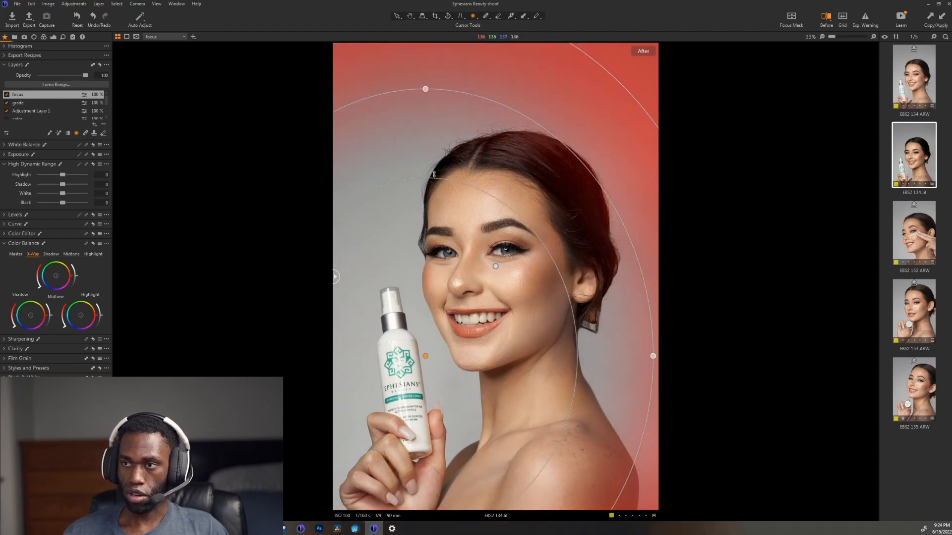
{"action": "left_click_drag", "start_coordinate": [433, 175], "coordinate": [435, 140]}
{"action": "left_click_drag", "start_coordinate": [530, 201], "coordinate": [433, 149]}
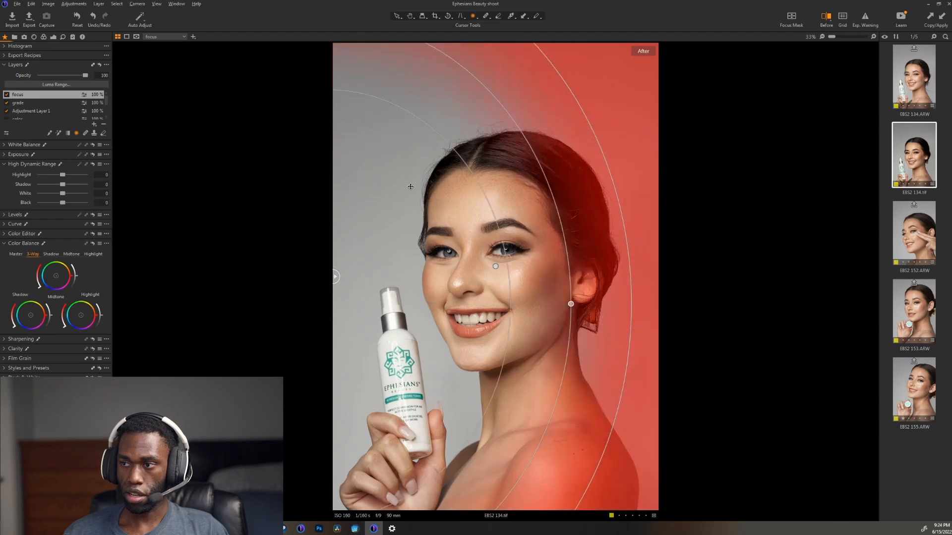
{"action": "left_click_drag", "start_coordinate": [571, 304], "coordinate": [542, 304]}
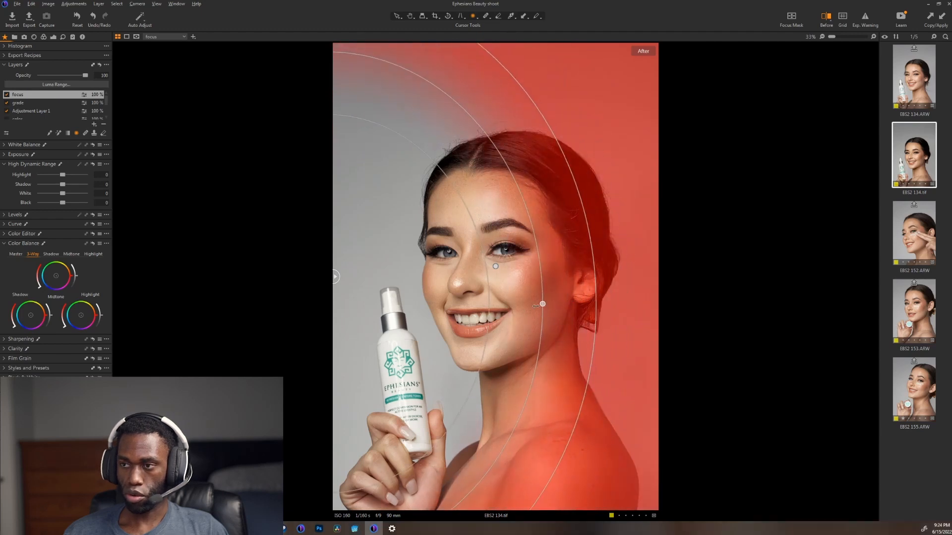
{"action": "left_click_drag", "start_coordinate": [448, 306], "coordinate": [547, 388]}
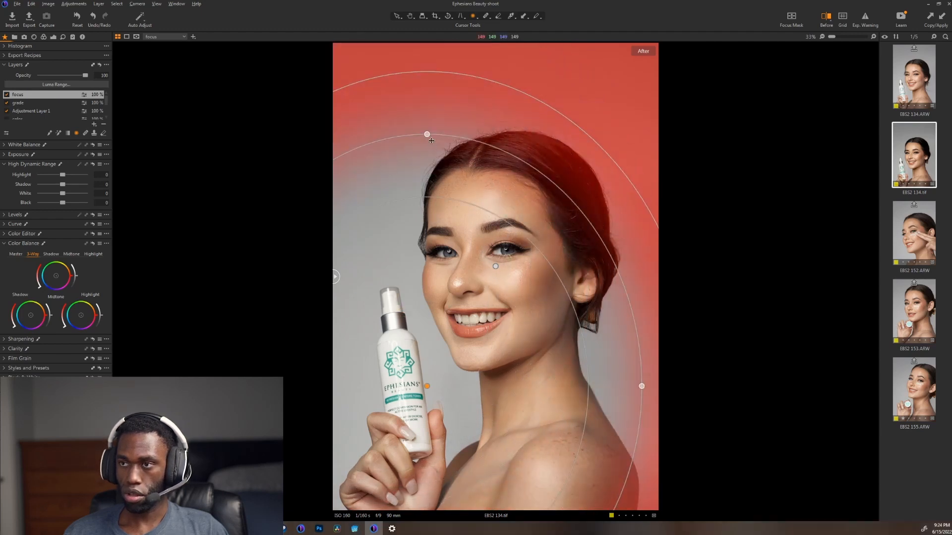
{"action": "left_click_drag", "start_coordinate": [427, 135], "coordinate": [427, 69]}
{"action": "left_click_drag", "start_coordinate": [470, 241], "coordinate": [388, 185]}
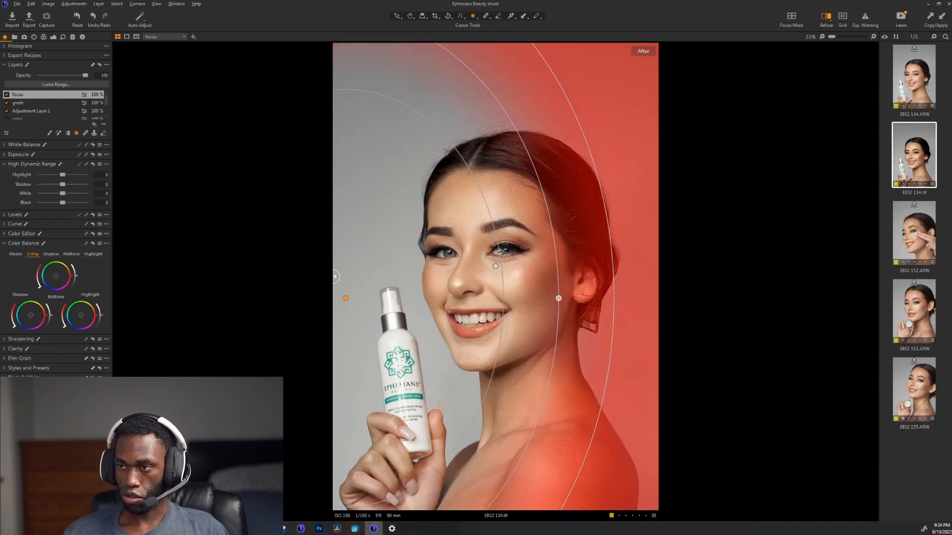
{"action": "left_click_drag", "start_coordinate": [560, 298], "coordinate": [556, 298]}
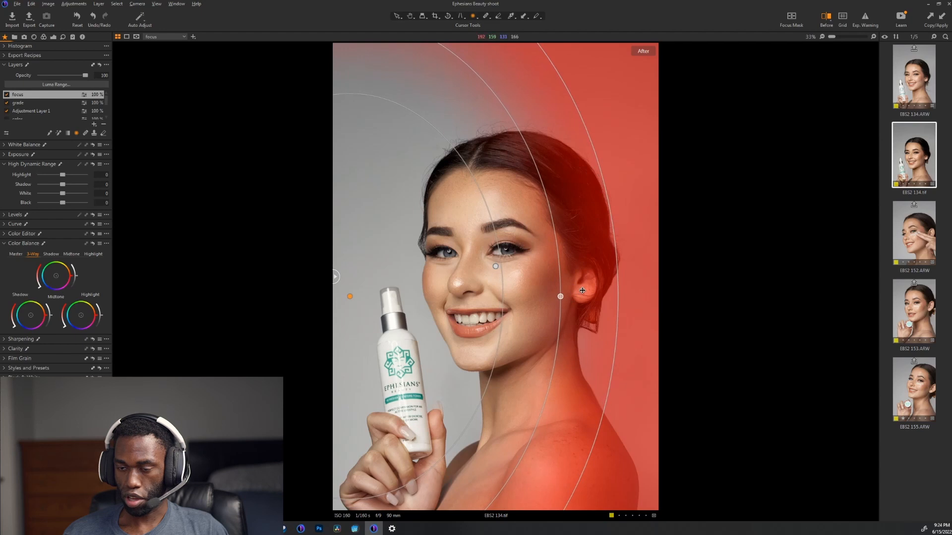
Step: Fine-tune the radial gradient's position around the face with the overlay hidden, and set the focus layer's Brightness to -7
{"action": "key", "text": "m"}
{"action": "key", "text": "m"}
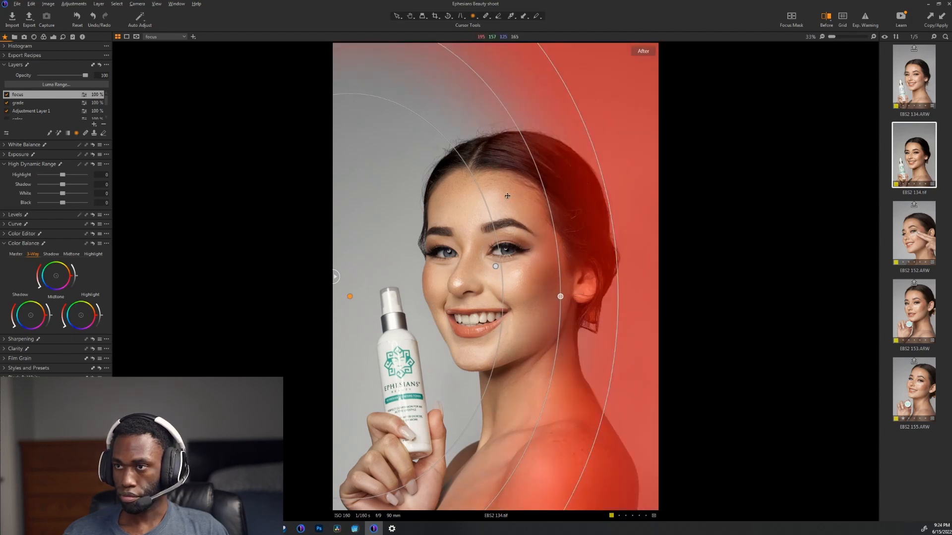
{"action": "left_click_drag", "start_coordinate": [477, 137], "coordinate": [526, 209]}
{"action": "left_click_drag", "start_coordinate": [400, 90], "coordinate": [399, 139]}
{"action": "left_click_drag", "start_coordinate": [553, 284], "coordinate": [509, 174]}
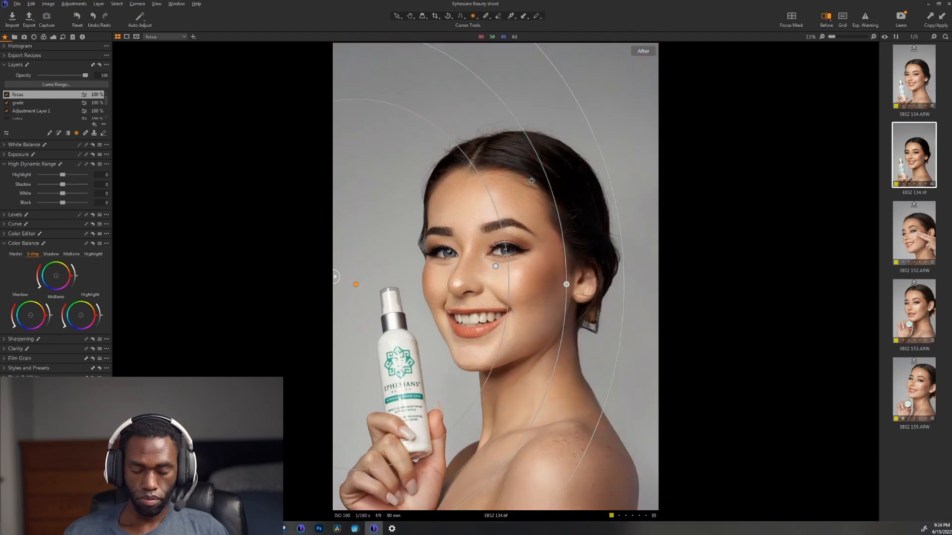
{"action": "left_click", "coordinate": [42, 155]}
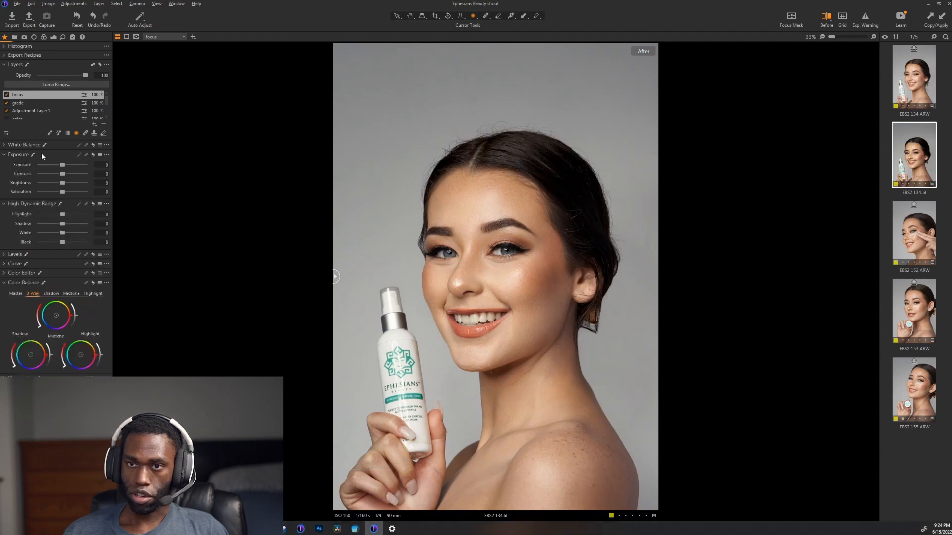
{"action": "left_click_drag", "start_coordinate": [59, 183], "coordinate": [59, 184]}
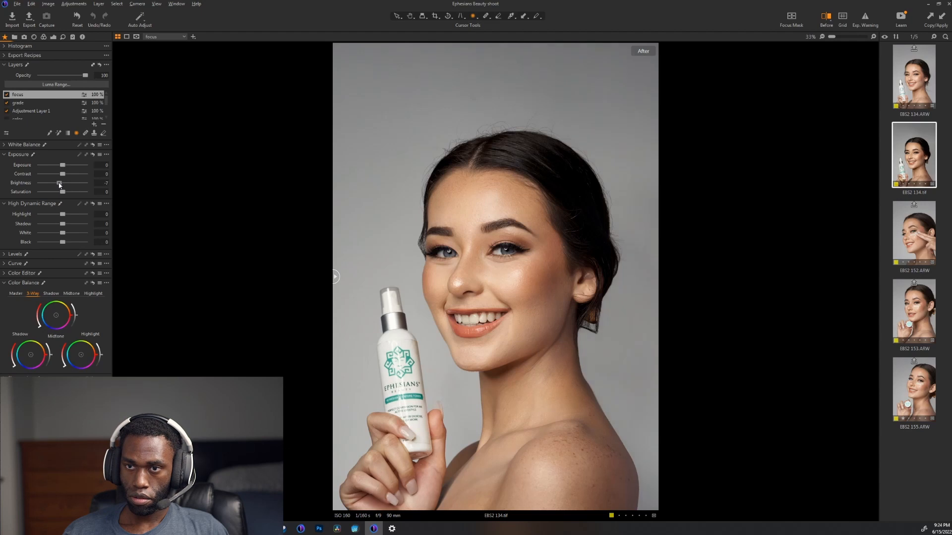
Step: Raise the base layer's High Dynamic Range Black value to about 30 to lift the dark hair tones
{"action": "scroll", "coordinate": [37, 103], "scroll_direction": "down", "scroll_amount": 2}
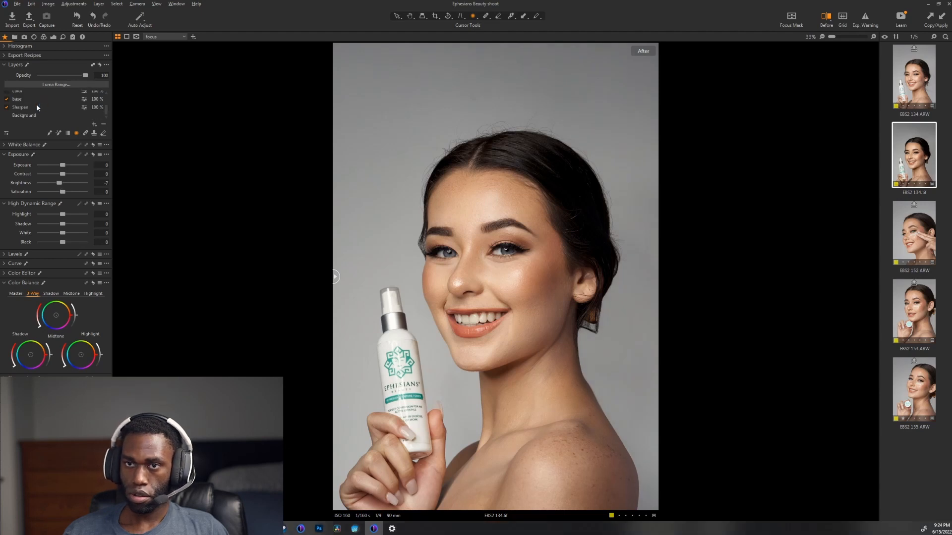
{"action": "left_click", "coordinate": [32, 100]}
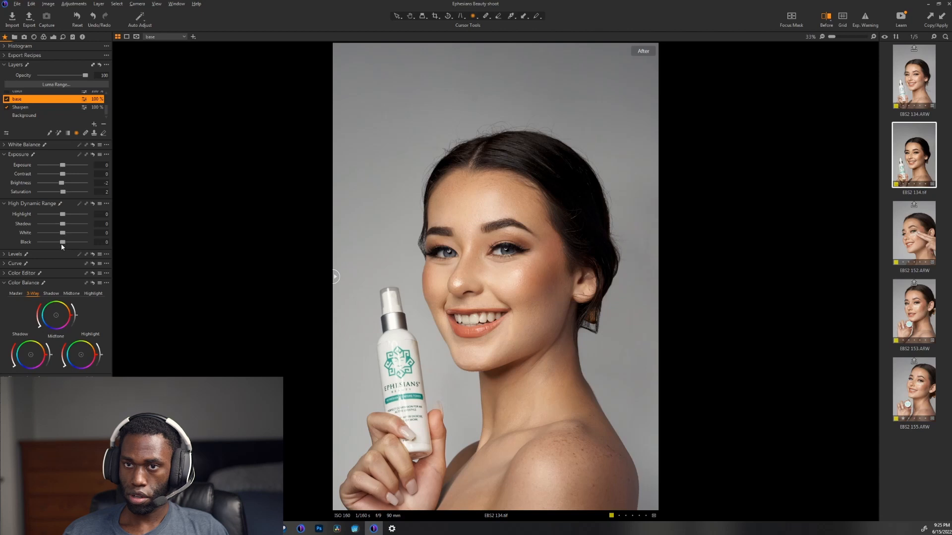
{"action": "left_click_drag", "start_coordinate": [62, 245], "coordinate": [69, 247]}
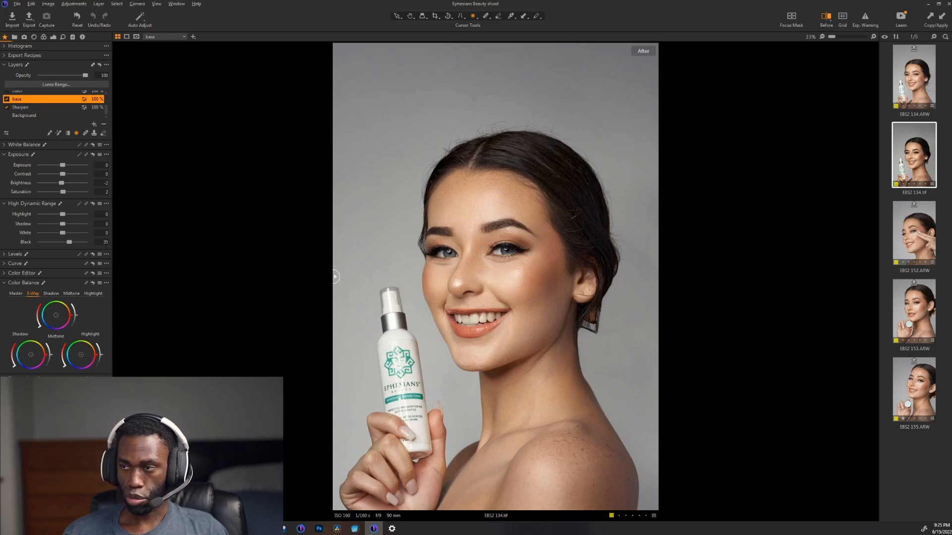
Step: Compare the portrait with the focus layer off and on, and reduce that layer's opacity to 56
{"action": "scroll", "coordinate": [20, 109], "scroll_direction": "up", "scroll_amount": 2}
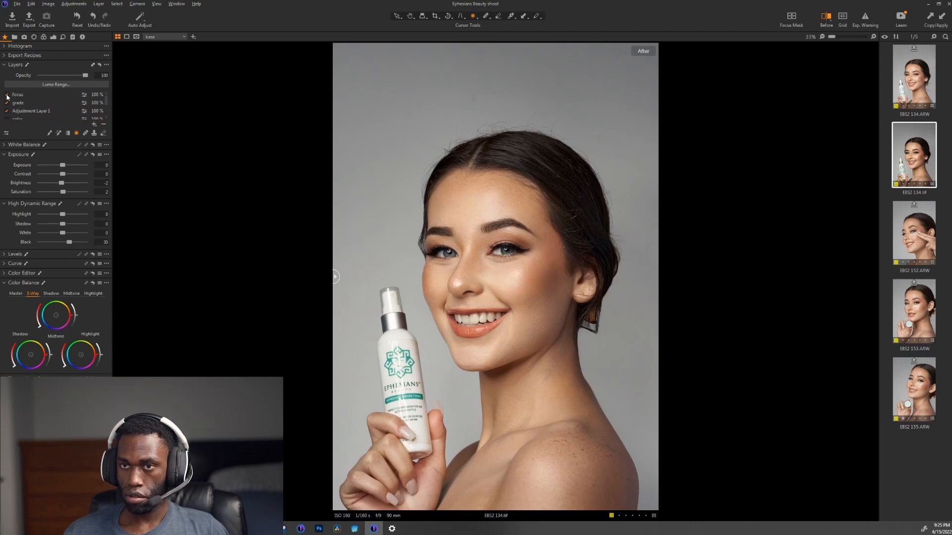
{"action": "left_click", "coordinate": [7, 94]}
{"action": "left_click", "coordinate": [7, 95]}
{"action": "left_click", "coordinate": [7, 95]}
{"action": "left_click", "coordinate": [7, 95]}
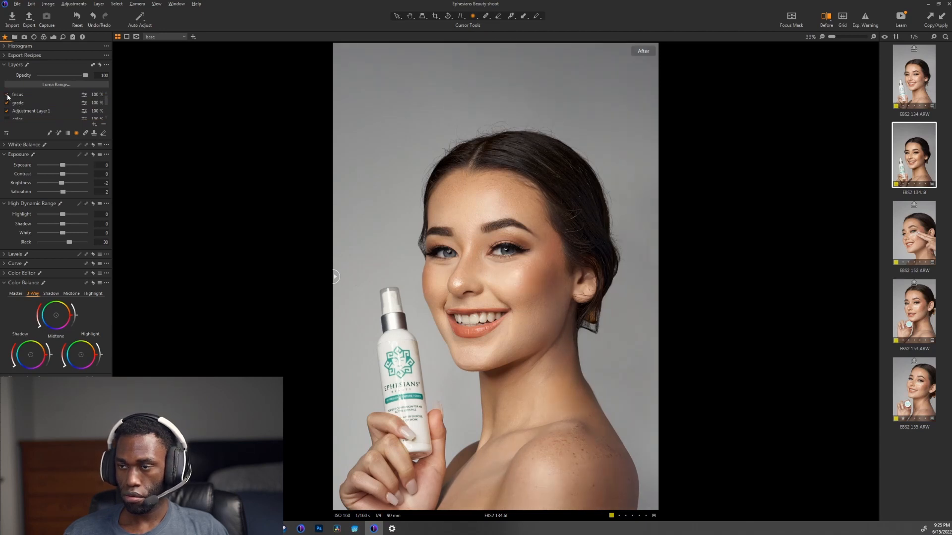
{"action": "left_click", "coordinate": [39, 97]}
{"action": "left_click_drag", "start_coordinate": [69, 76], "coordinate": [67, 76]}
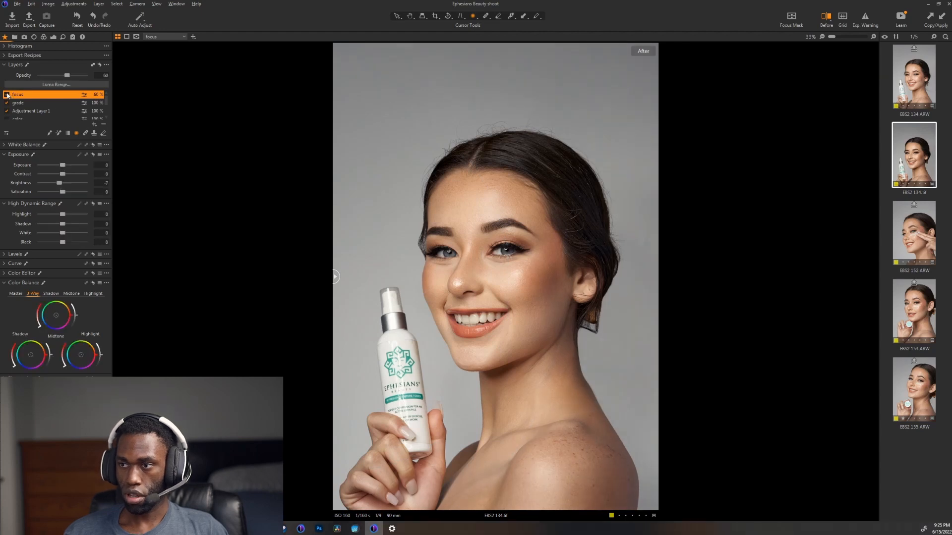
{"action": "left_click_drag", "start_coordinate": [66, 75], "coordinate": [63, 77]}
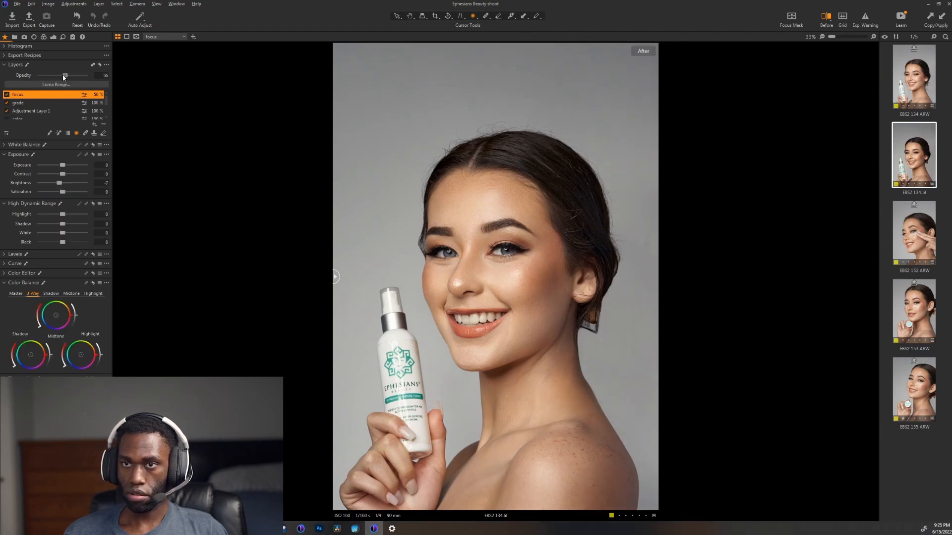
{"action": "double_click", "coordinate": [500, 238]}
{"action": "double_click", "coordinate": [499, 238]}
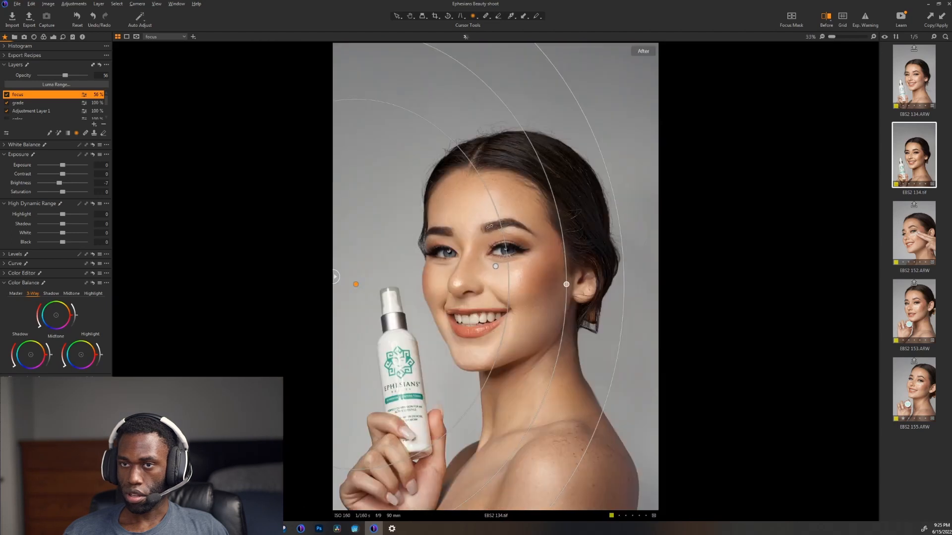
Step: Add a new adjustment layer above the focus layer and name it "Skin highlights"
{"action": "left_click", "coordinate": [95, 125]}
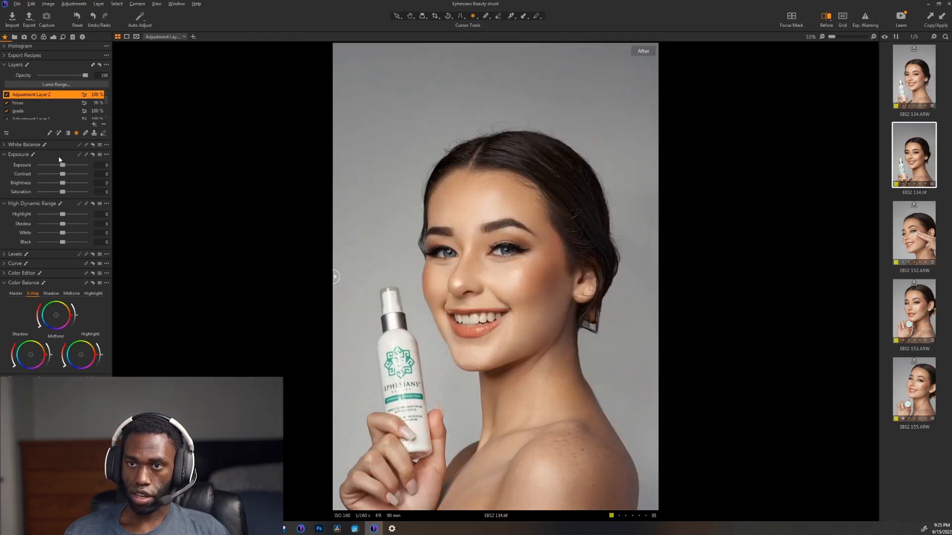
{"action": "double_click", "coordinate": [34, 95]}
{"action": "type", "text": "Skin"}
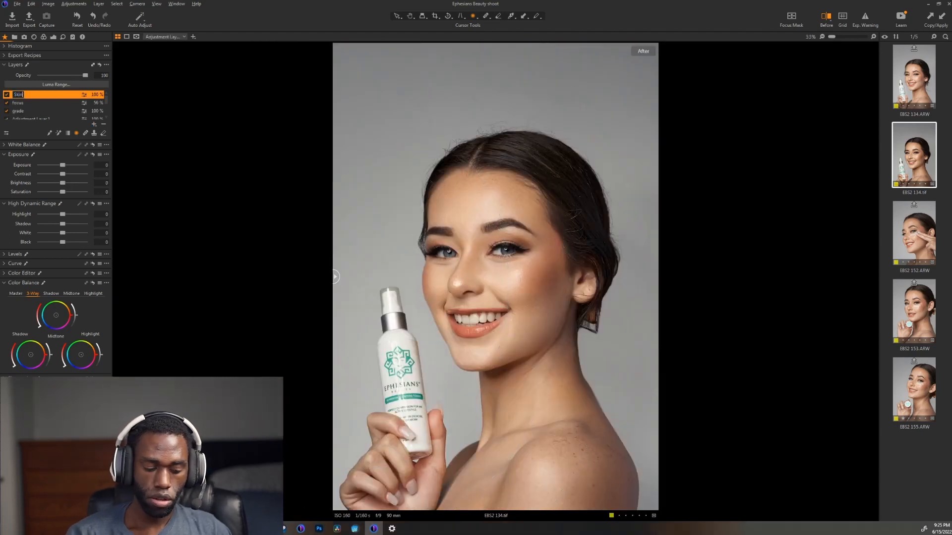
{"action": "type", "text": " highlights"}
{"action": "key", "text": "Return"}
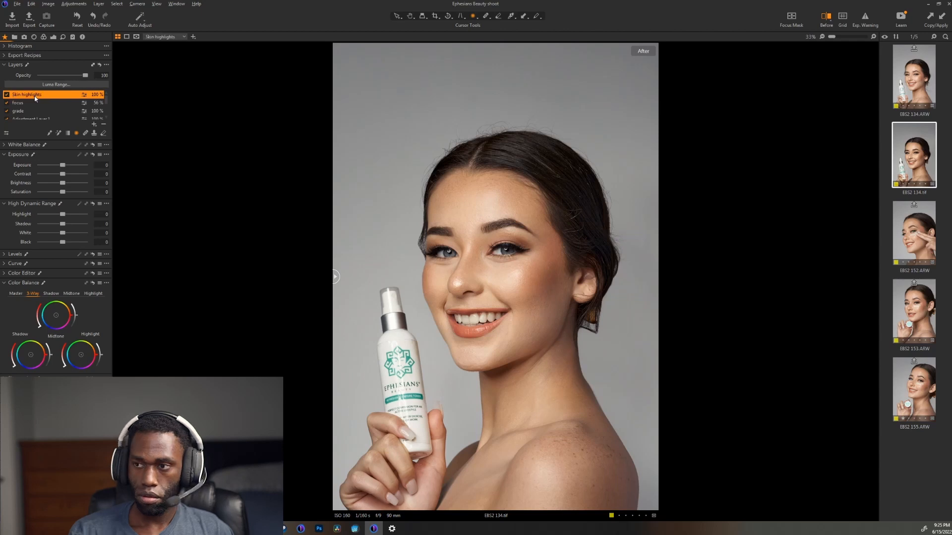
Step: Sample the forehead skin color with the Color Editor's Skin Tone picker and create a masked layer from that selection
{"action": "left_click", "coordinate": [27, 274]}
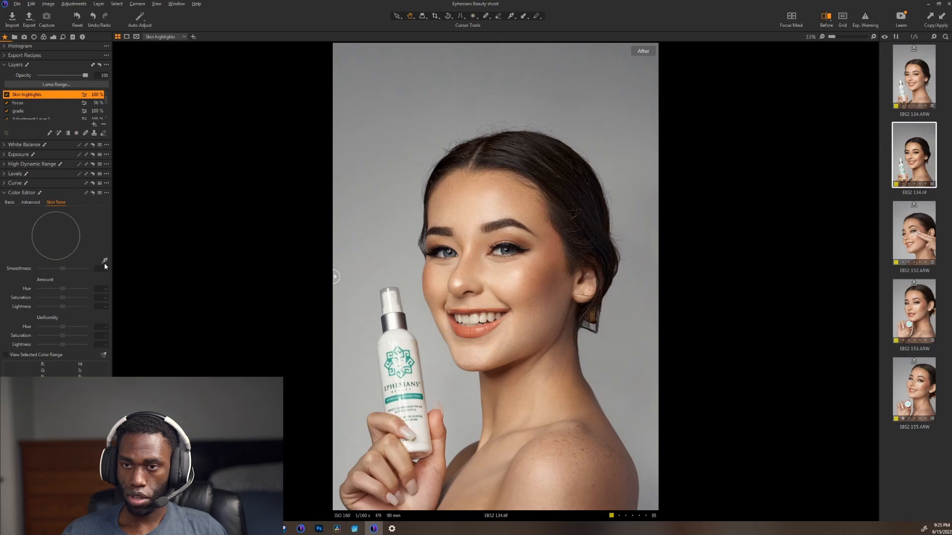
{"action": "left_click", "coordinate": [454, 205]}
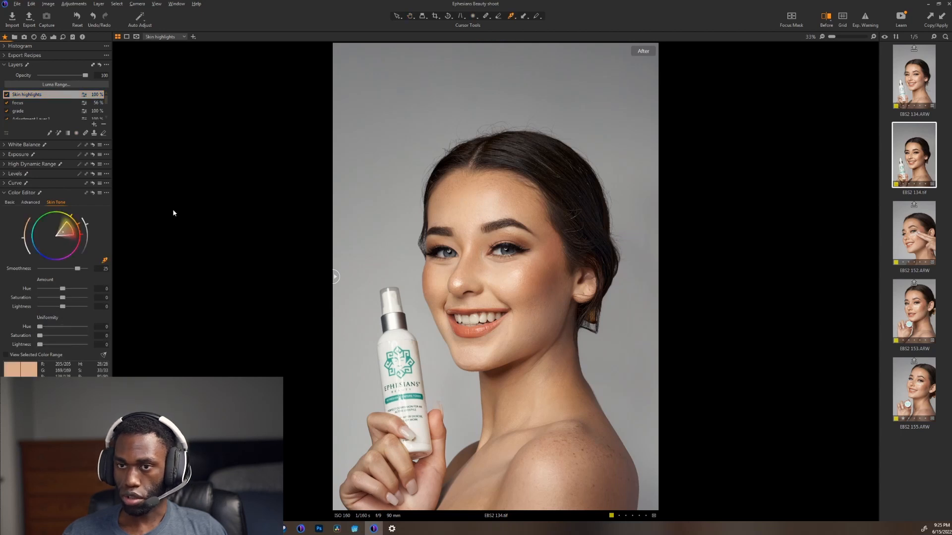
{"action": "left_click", "coordinate": [109, 195]}
{"action": "left_click", "coordinate": [122, 212]}
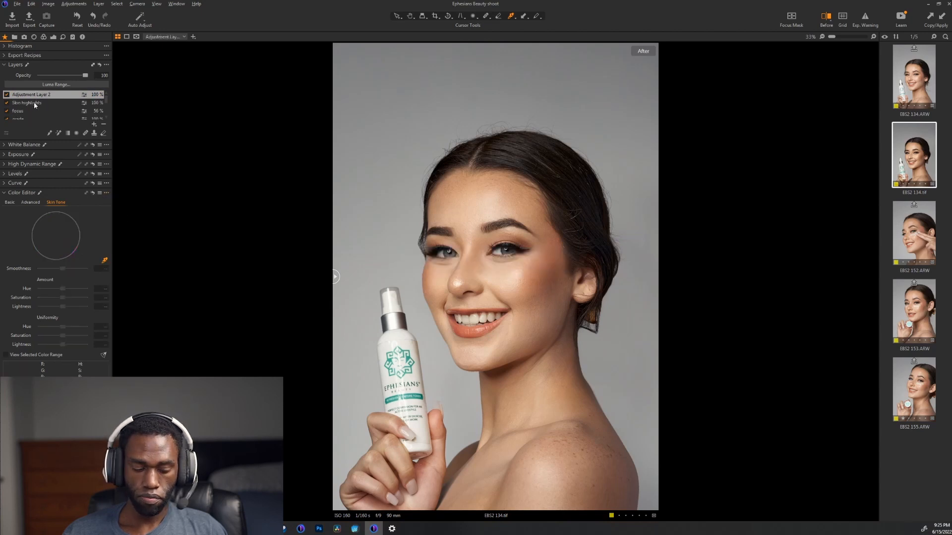
Step: Copy the skin mask from Adjustment Layer 2 to the Skin highlights layer and delete Adjustment Layer 2
{"action": "left_click", "coordinate": [35, 104]}
{"action": "left_click", "coordinate": [35, 95]}
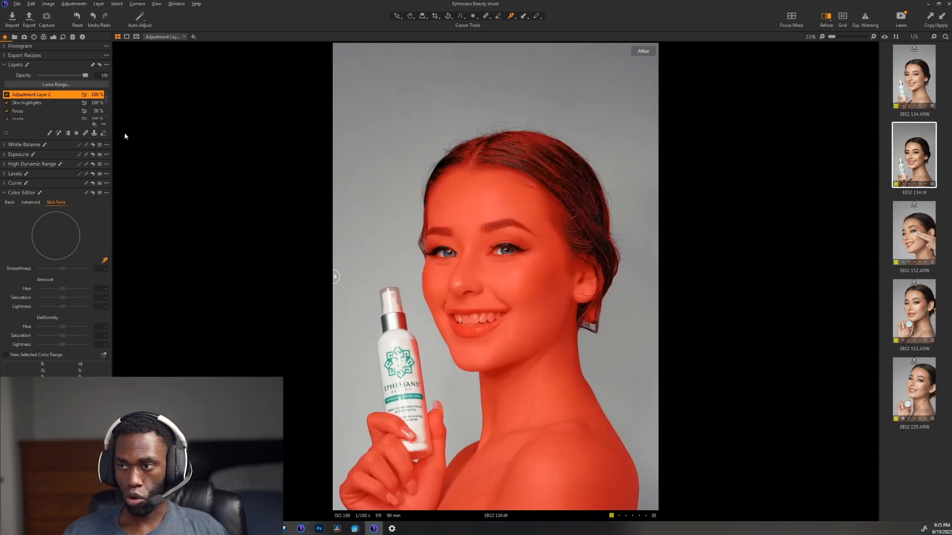
{"action": "left_click", "coordinate": [35, 104]}
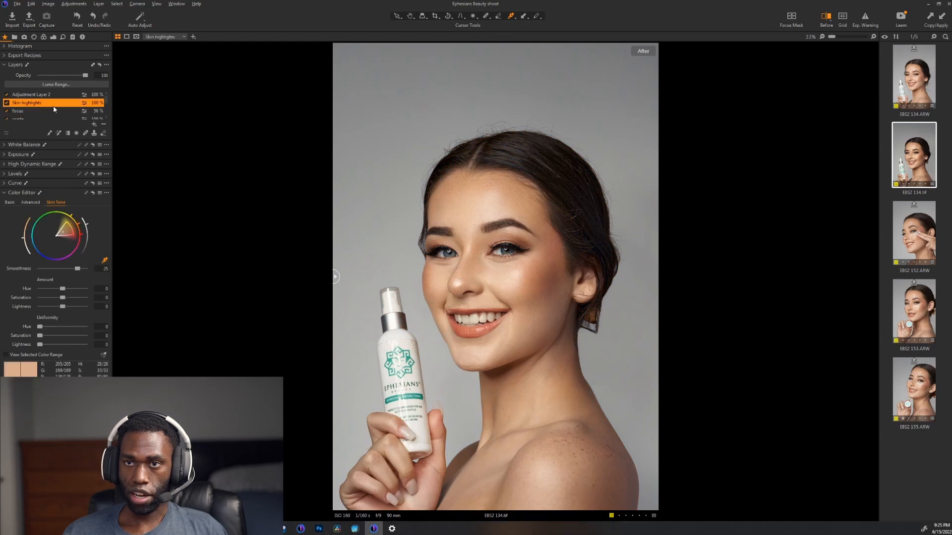
{"action": "right_click", "coordinate": [42, 105]}
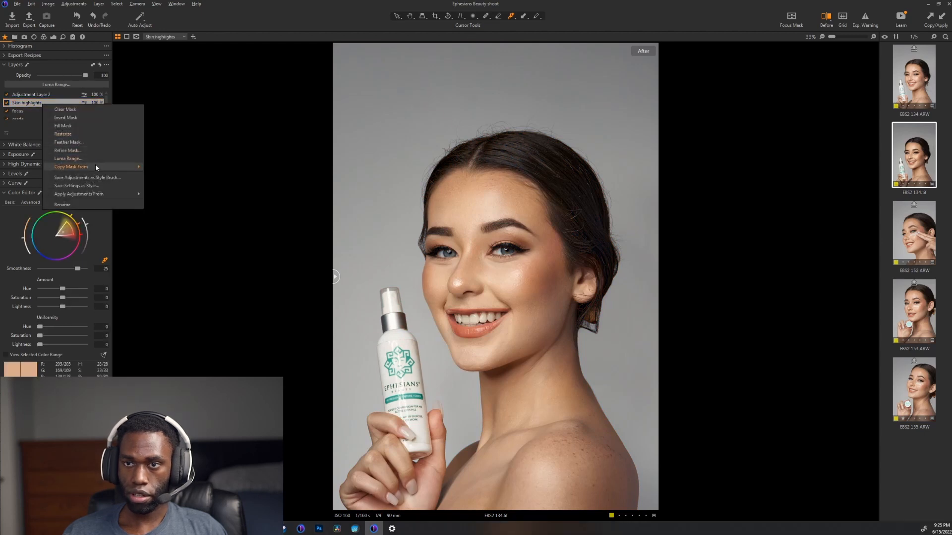
{"action": "mouse_move", "coordinate": [95, 168]}
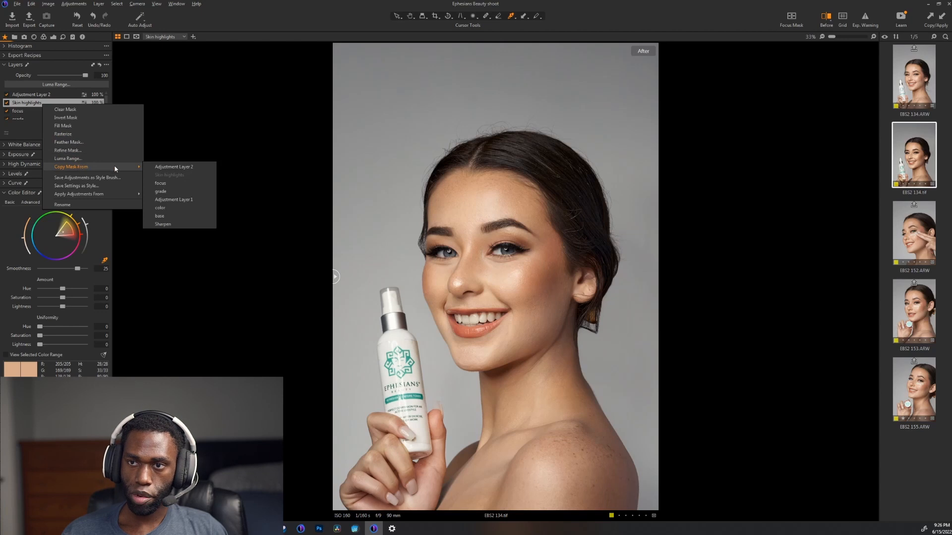
{"action": "left_click", "coordinate": [154, 166]}
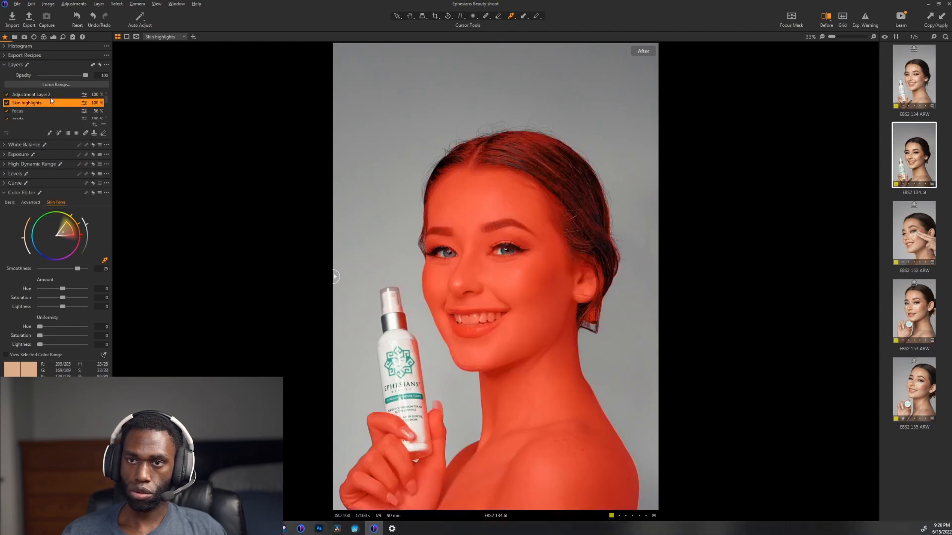
{"action": "left_click", "coordinate": [53, 94]}
{"action": "left_click", "coordinate": [104, 124]}
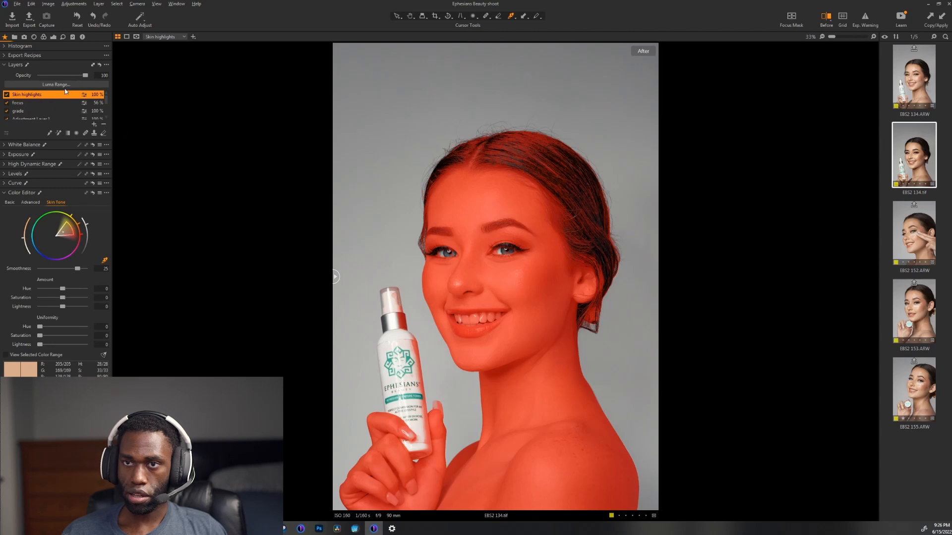
Step: Restrict the Skin highlights mask to the bright tones with a Luma Range of 187 to 255
{"action": "left_click", "coordinate": [52, 84]}
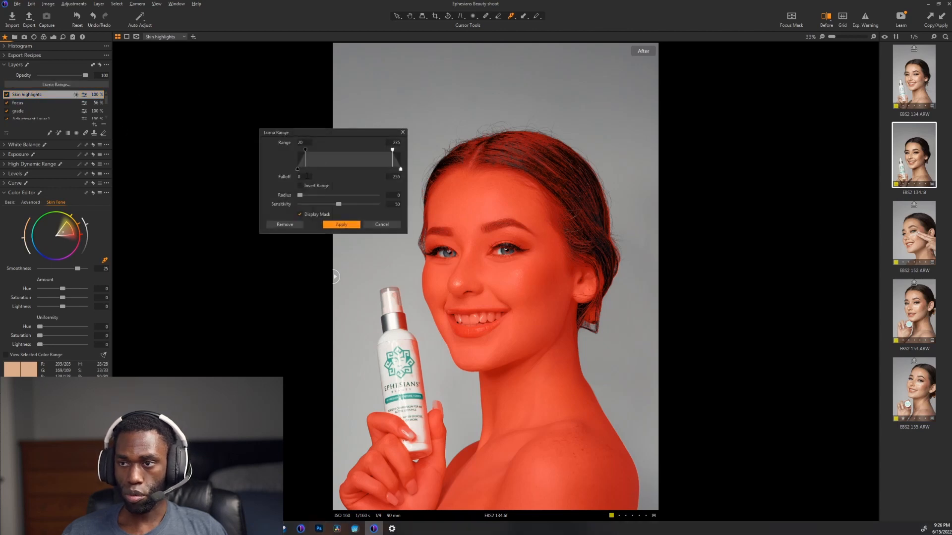
{"action": "left_click_drag", "start_coordinate": [305, 155], "coordinate": [373, 152]}
{"action": "left_click", "coordinate": [356, 226]}
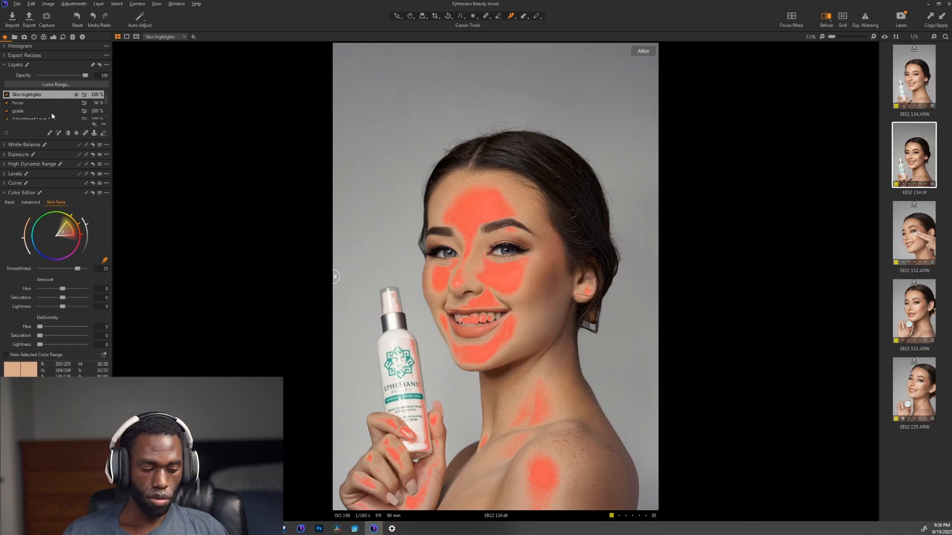
Step: Erase the Skin highlights mask from the bottle, hand, neck, shoulder, ear, eyelid and teeth, leaving only the facial highlights
{"action": "left_click", "coordinate": [103, 133]}
{"action": "mouse_move", "coordinate": [375, 352]}
{"action": "left_mouse_down"}
{"action": "mouse_move", "coordinate": [381, 328]}
{"action": "mouse_move", "coordinate": [406, 426]}
{"action": "mouse_move", "coordinate": [395, 380]}
{"action": "mouse_move", "coordinate": [397, 474]}
{"action": "mouse_move", "coordinate": [362, 493]}
{"action": "mouse_move", "coordinate": [521, 444]}
{"action": "mouse_move", "coordinate": [570, 444]}
{"action": "mouse_move", "coordinate": [561, 429]}
{"action": "mouse_move", "coordinate": [437, 432]}
{"action": "mouse_move", "coordinate": [584, 270]}
{"action": "left_mouse_up"}
{"action": "key", "text": "bracketleft"}
{"action": "key", "text": "bracketleft"}
{"action": "key", "text": "bracketleft"}
{"action": "key", "text": "bracketleft"}
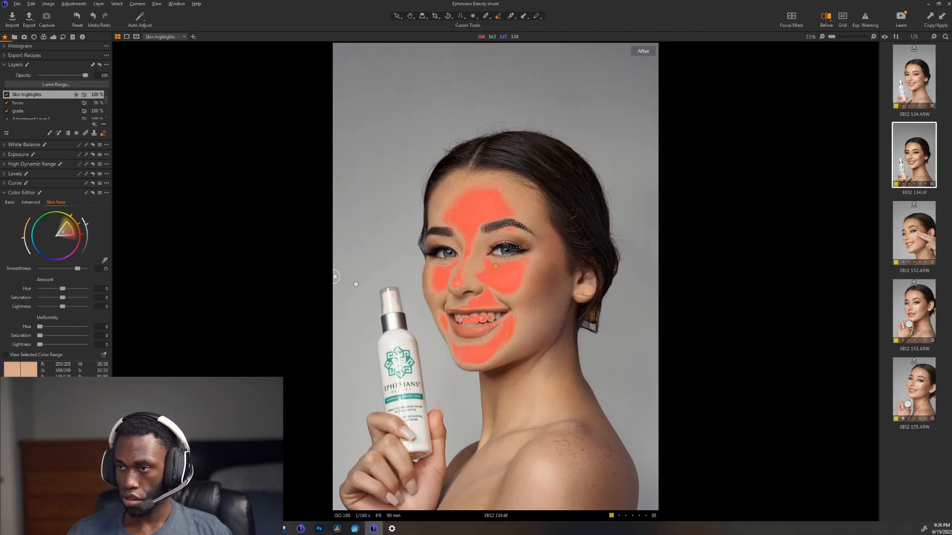
{"action": "left_click_drag", "start_coordinate": [519, 235], "coordinate": [505, 232]}
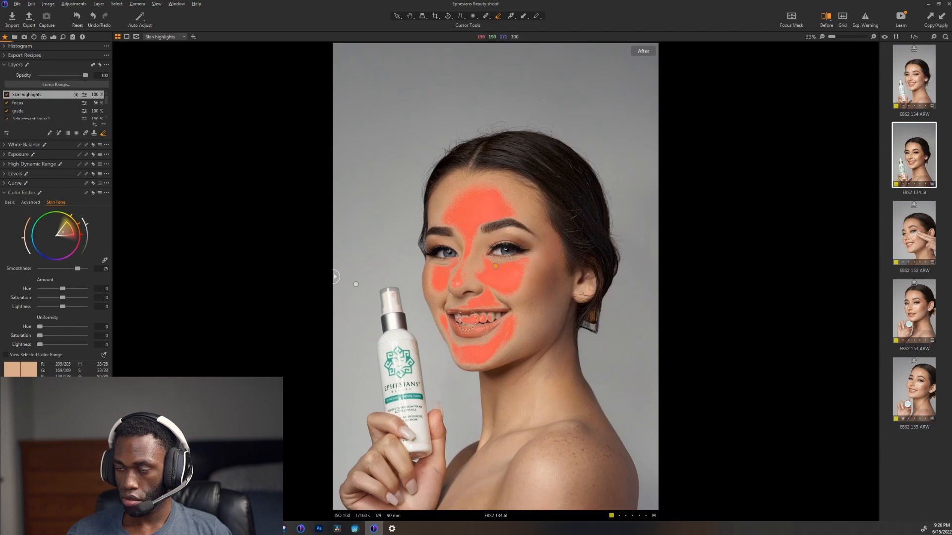
{"action": "mouse_move", "coordinate": [460, 317]}
{"action": "left_mouse_down"}
{"action": "mouse_move", "coordinate": [490, 314]}
{"action": "mouse_move", "coordinate": [441, 328]}
{"action": "mouse_move", "coordinate": [476, 319]}
{"action": "left_mouse_up"}
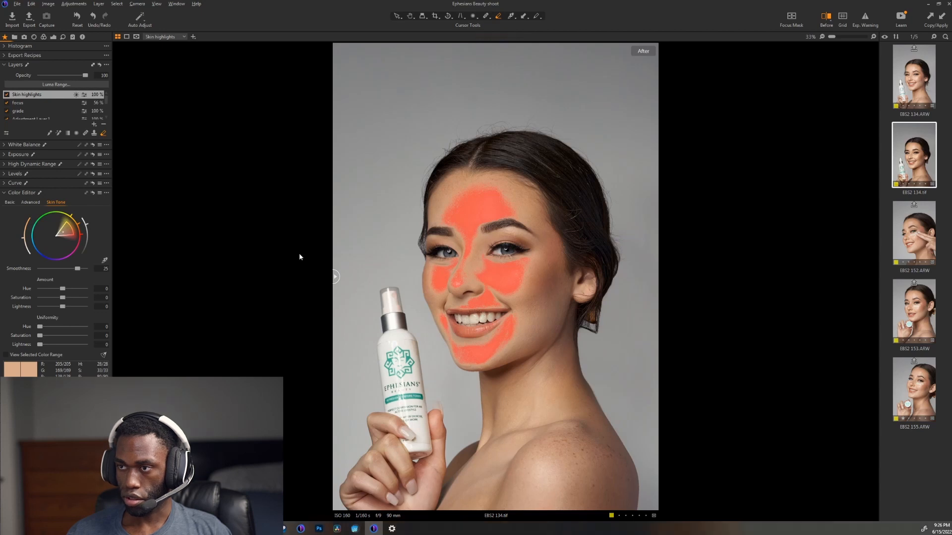
Step: Soften the Skin highlights mask by lowering its Luma Range shadow falloff to about 159, and hide the mask overlay
{"action": "left_click", "coordinate": [58, 85]}
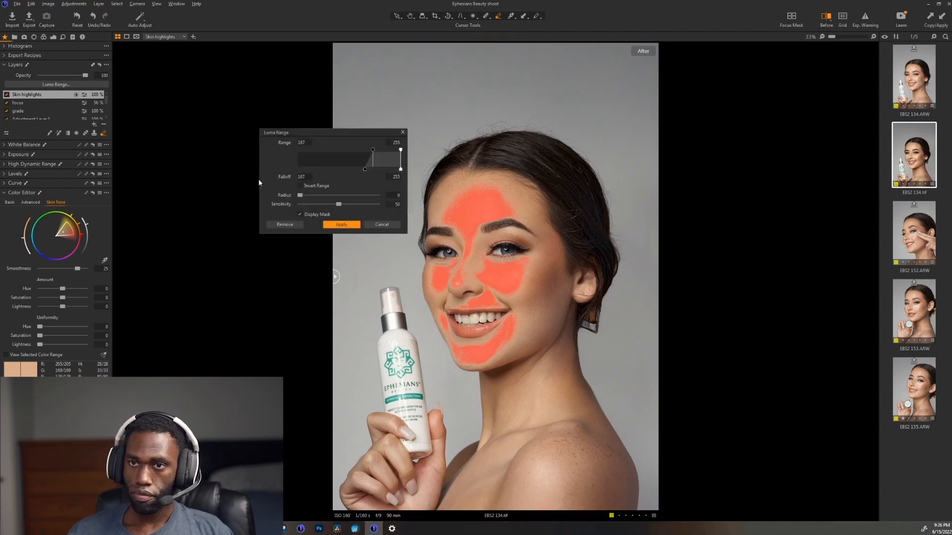
{"action": "left_click_drag", "start_coordinate": [365, 173], "coordinate": [362, 173]}
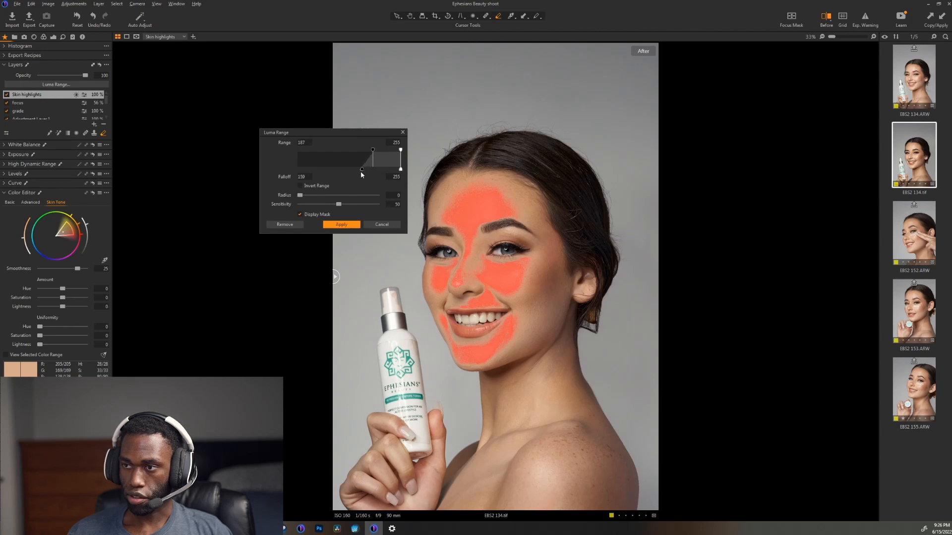
{"action": "left_click", "coordinate": [347, 225]}
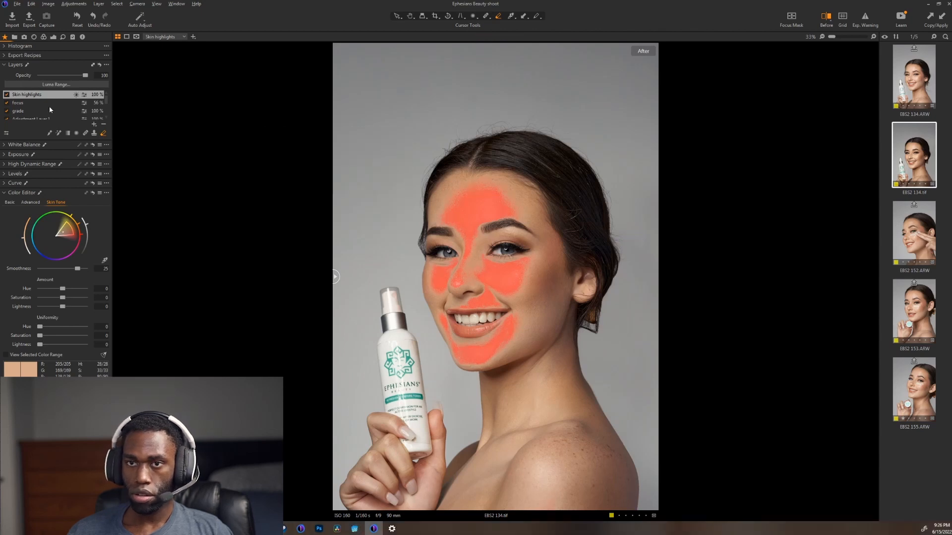
{"action": "key", "text": "m"}
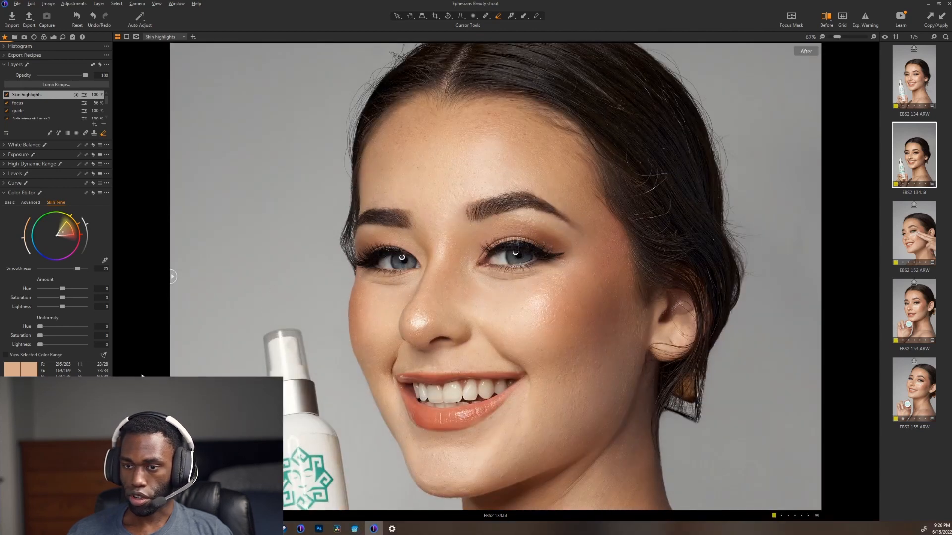
Step: Give the Skin highlights layer a subtle cool tint in the Color Balance highlights, comparing the face with the layer off and on
{"action": "left_click", "coordinate": [24, 387]}
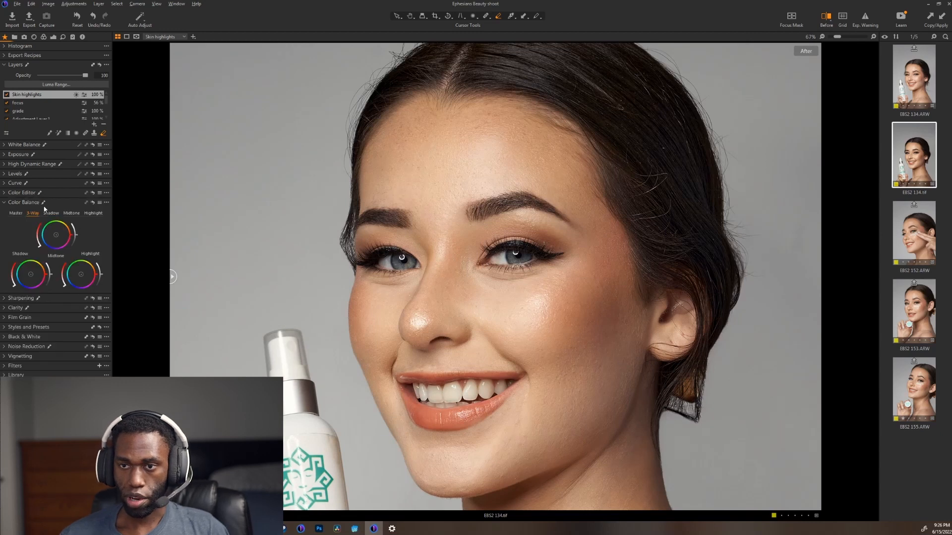
{"action": "key", "text": "m"}
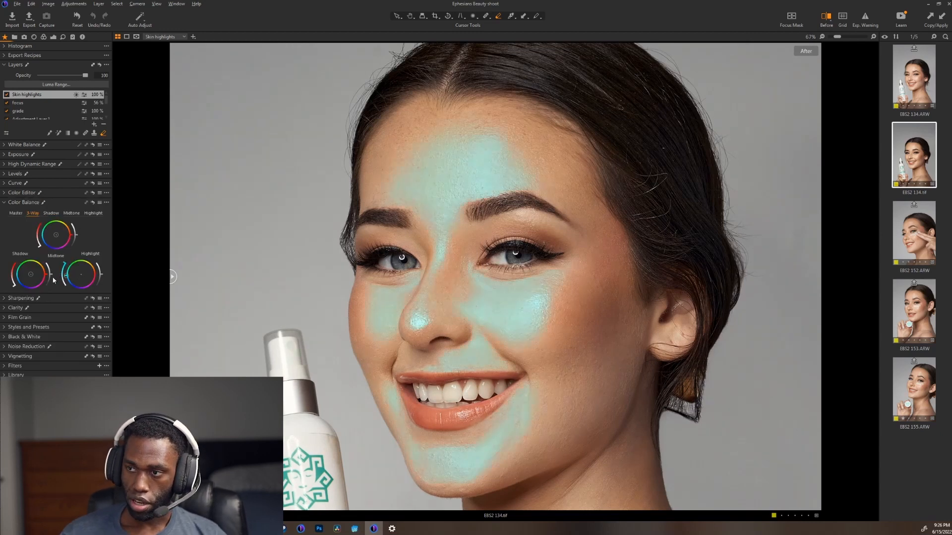
{"action": "left_click_drag", "start_coordinate": [51, 278], "coordinate": [49, 284]}
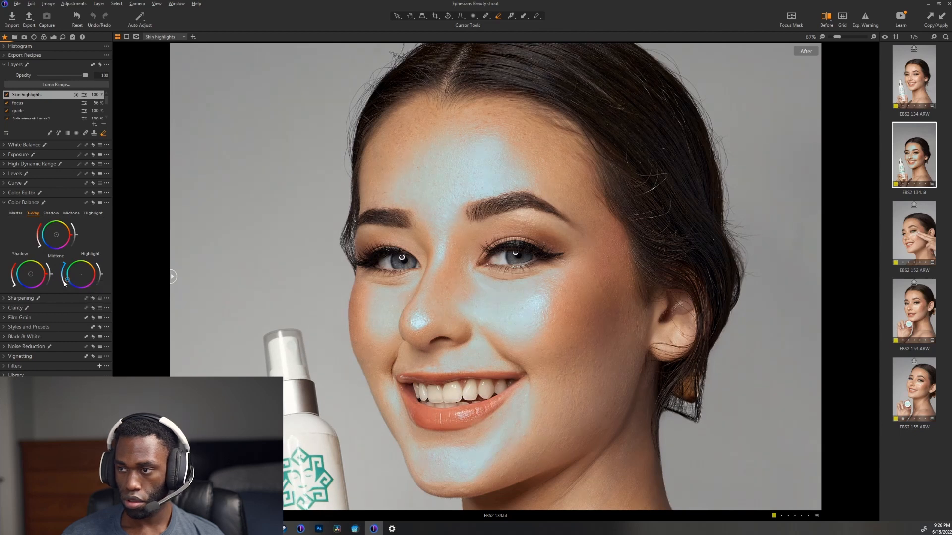
{"action": "left_click_drag", "start_coordinate": [64, 264], "coordinate": [65, 288]}
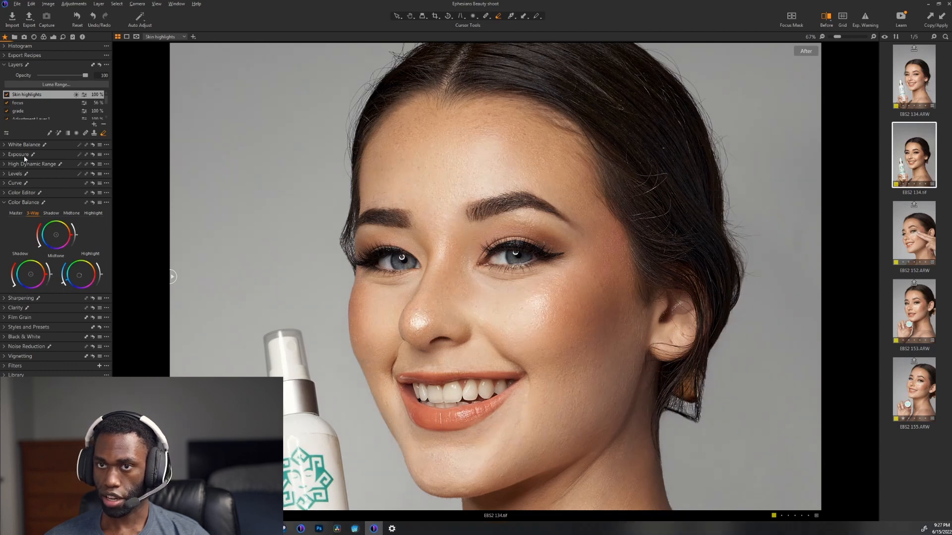
{"action": "left_click", "coordinate": [7, 95]}
{"action": "left_click", "coordinate": [7, 95]}
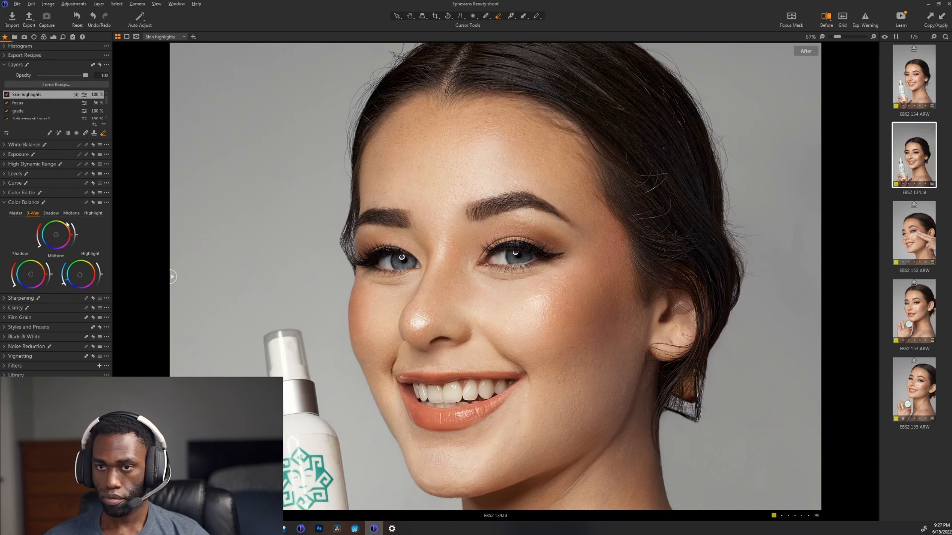
Step: Set the base layer's Saturation to 0
{"action": "scroll", "coordinate": [34, 109], "scroll_direction": "down", "scroll_amount": 3}
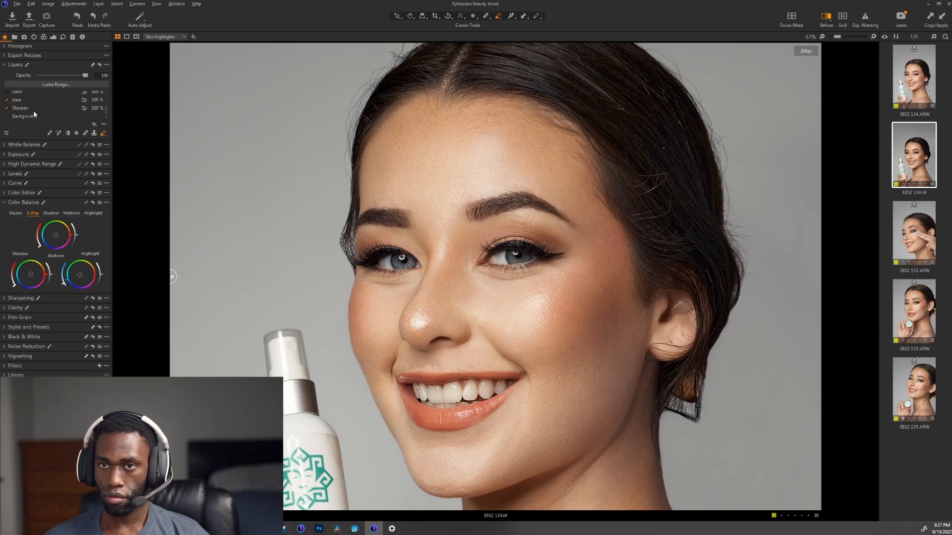
{"action": "left_click", "coordinate": [32, 100]}
{"action": "left_click", "coordinate": [30, 155]}
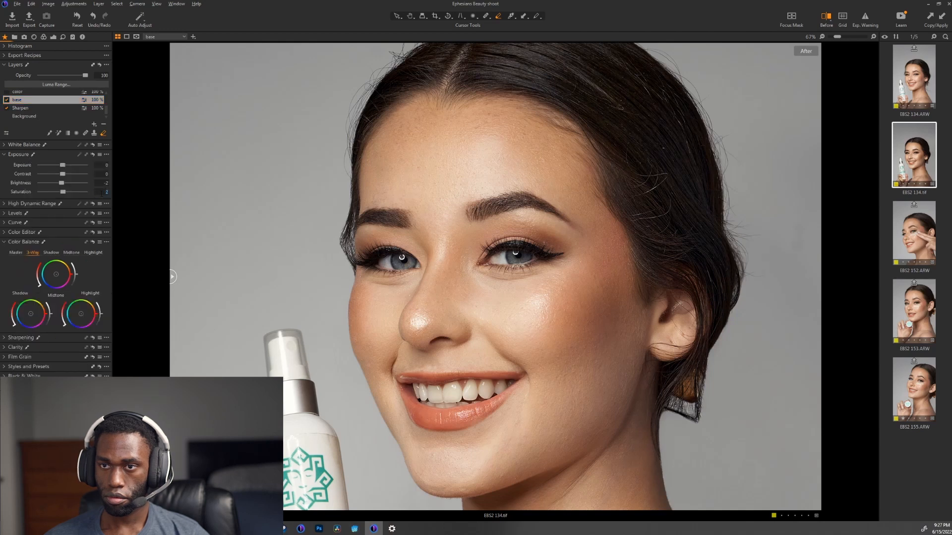
{"action": "type", "text": "0"}
{"action": "key", "text": "Return"}
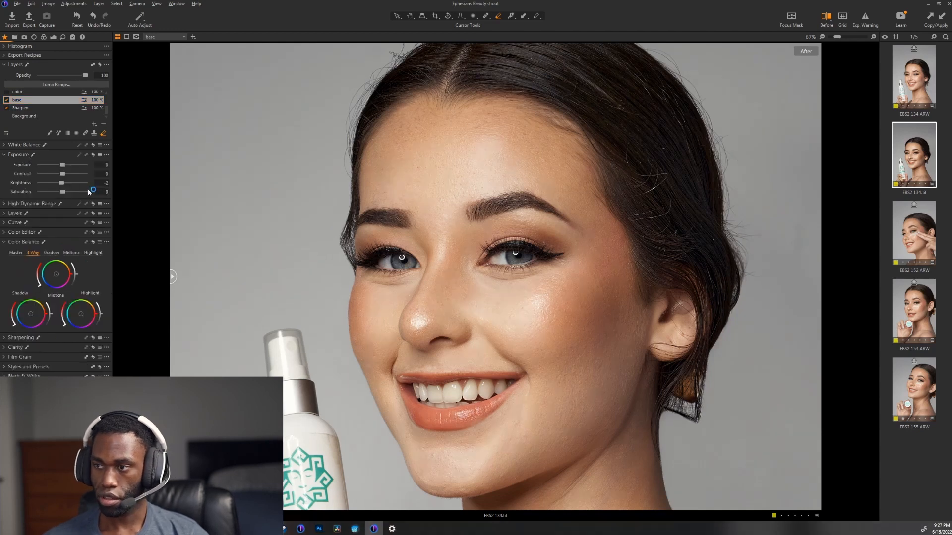
Step: Select the Skin highlights layer, hide the tools and browser, and examine the portrait both in full and up close
{"action": "scroll", "coordinate": [273, 195], "scroll_direction": "down", "scroll_amount": 2}
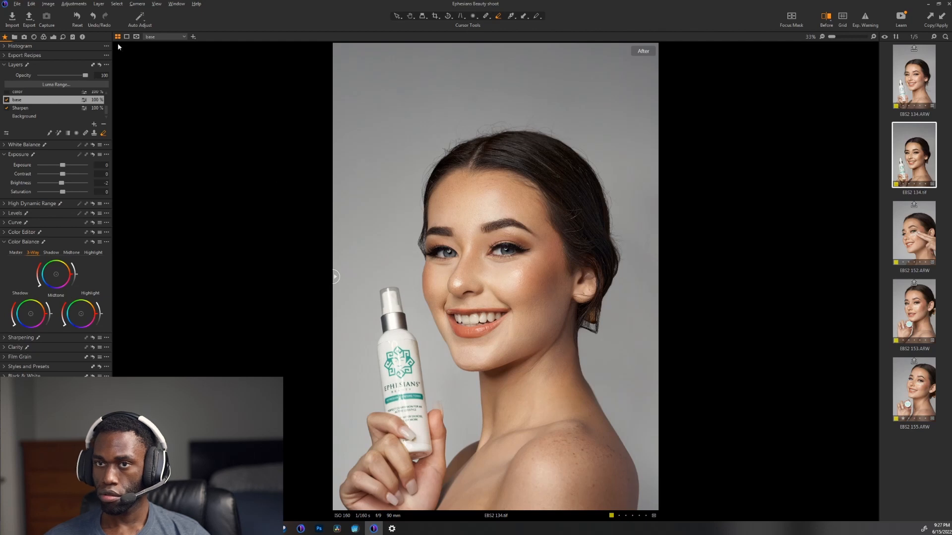
{"action": "scroll", "coordinate": [30, 102], "scroll_direction": "up", "scroll_amount": 2}
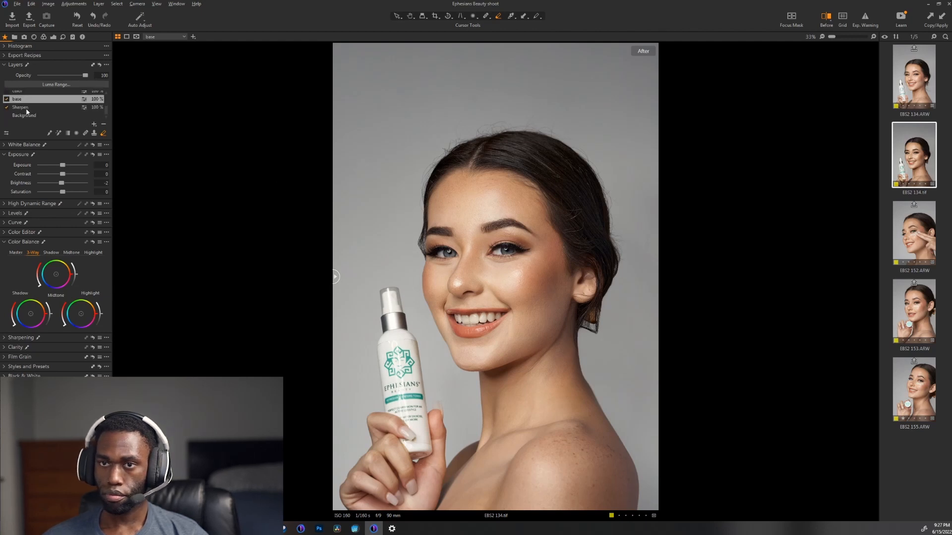
{"action": "left_click", "coordinate": [27, 110]}
{"action": "left_click", "coordinate": [104, 125]}
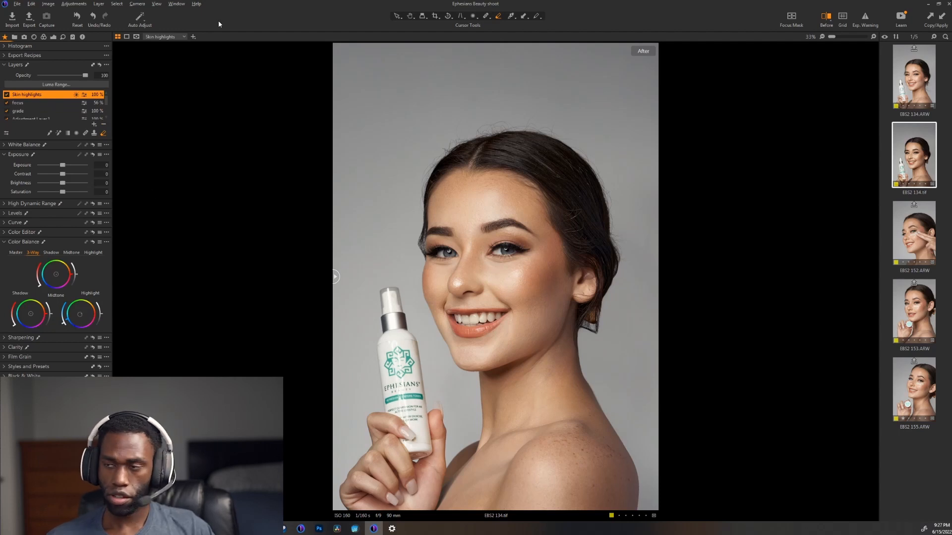
{"action": "key", "text": "ctrl+t"}
{"action": "key", "text": "ctrl+b"}
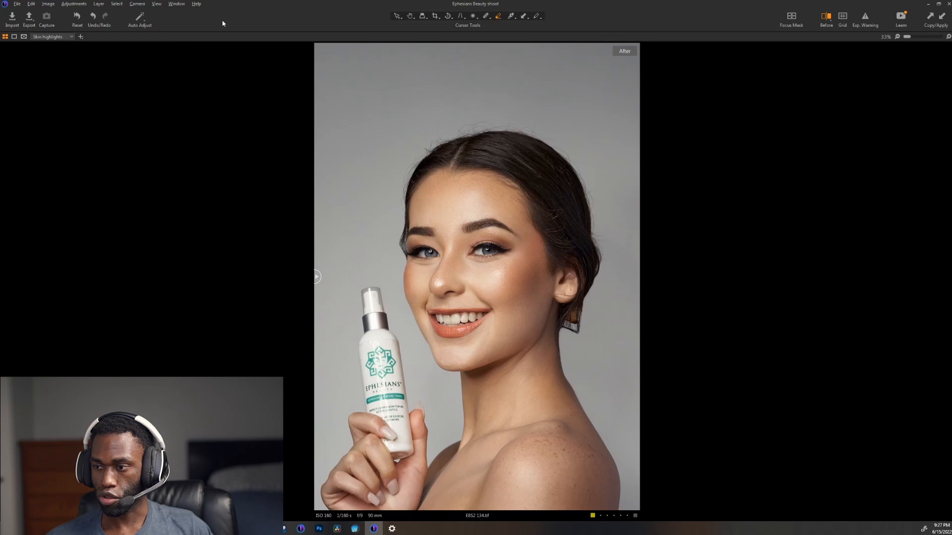
{"action": "key", "text": "ctrl+plus"}
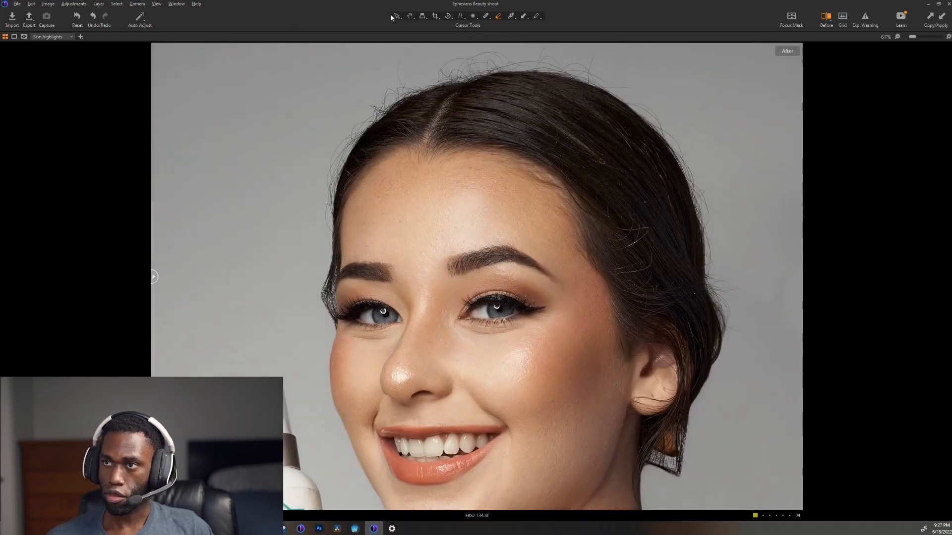
{"action": "key", "text": "ctrl+0"}
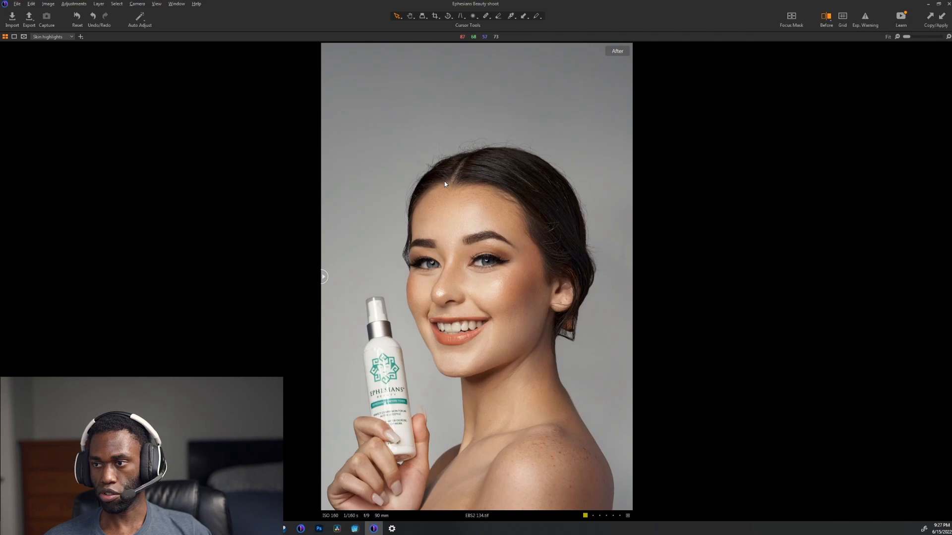
{"action": "scroll", "coordinate": [491, 239], "scroll_direction": "up", "scroll_amount": 3}
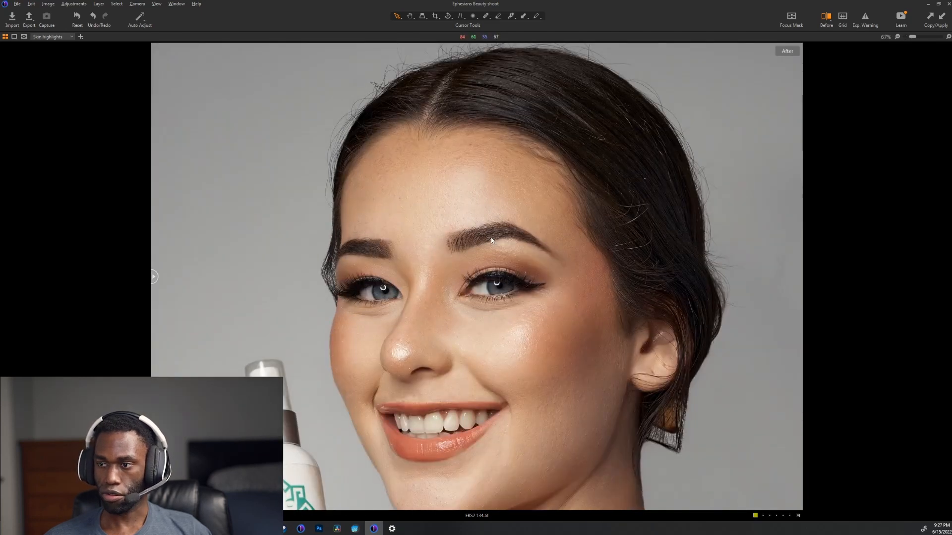
{"action": "scroll", "coordinate": [491, 239], "scroll_direction": "down", "scroll_amount": 3}
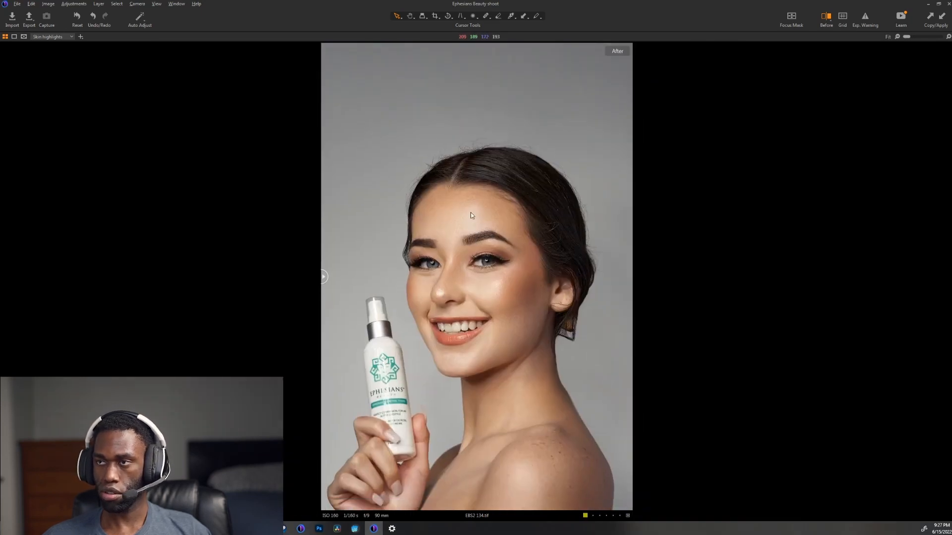